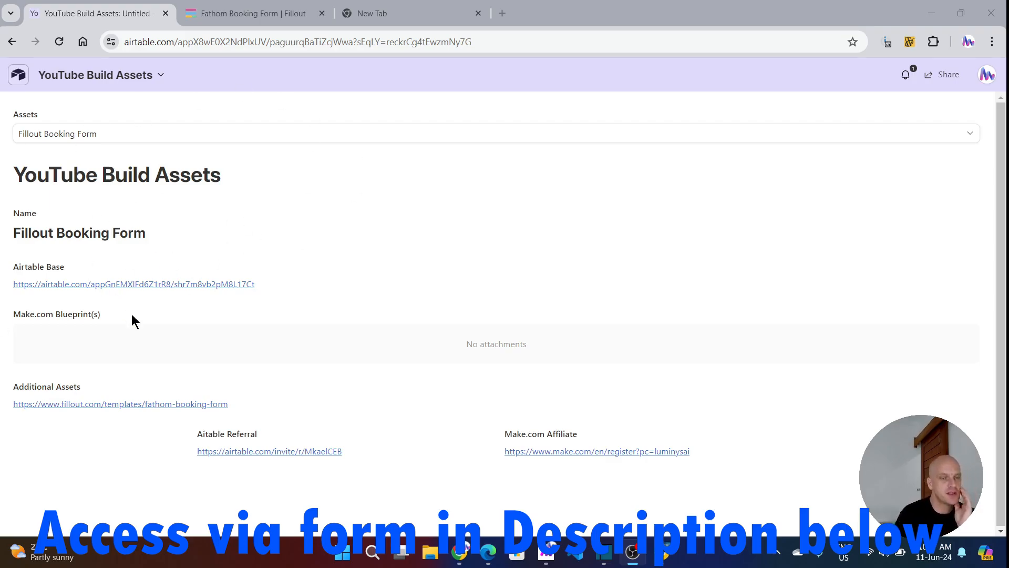
Open the shared Airtable base from the build assets, copy it into Luminys Ai Workspace and close the import suggestions
left_click(129, 285)
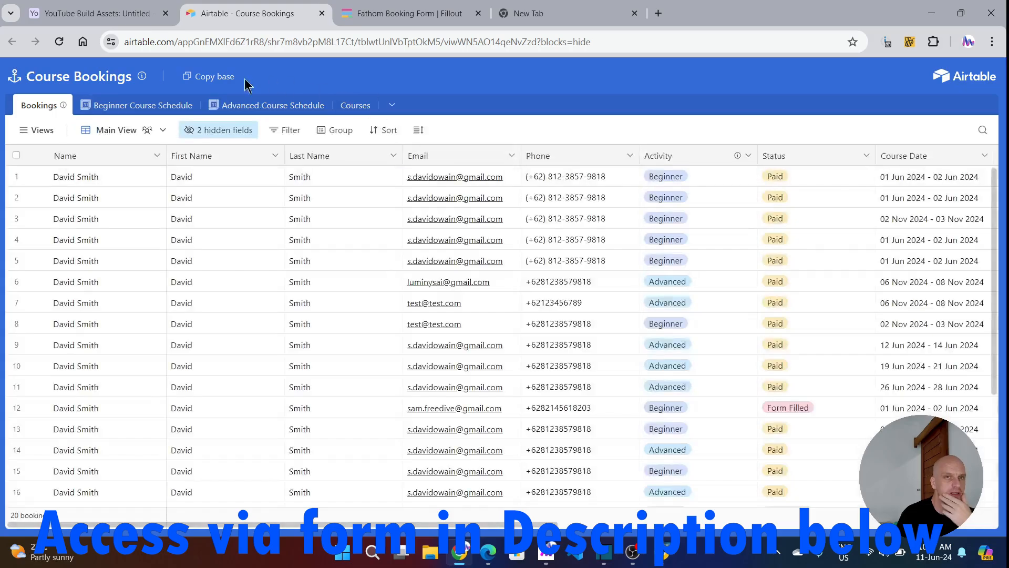
left_click(210, 78)
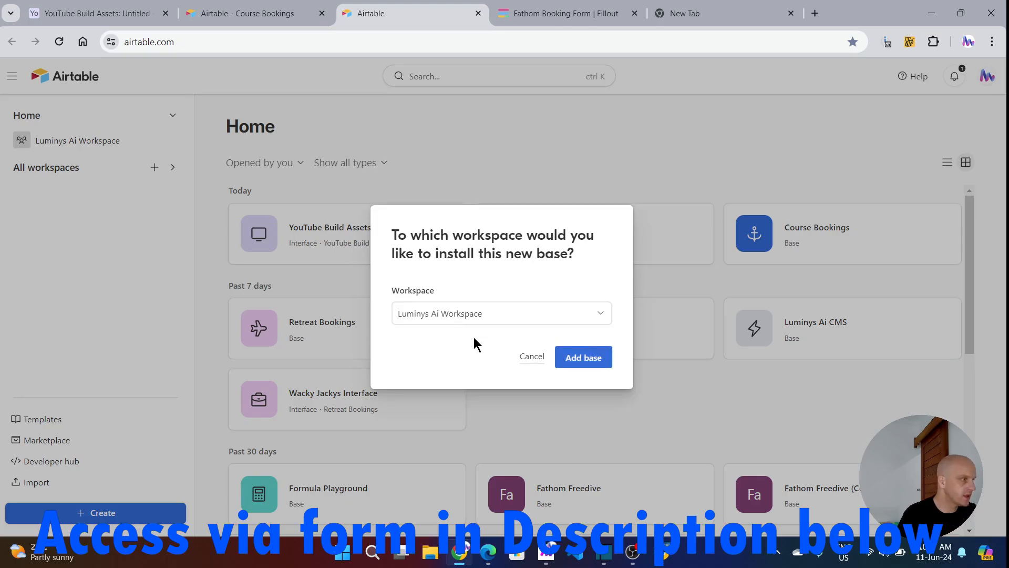
left_click(585, 360)
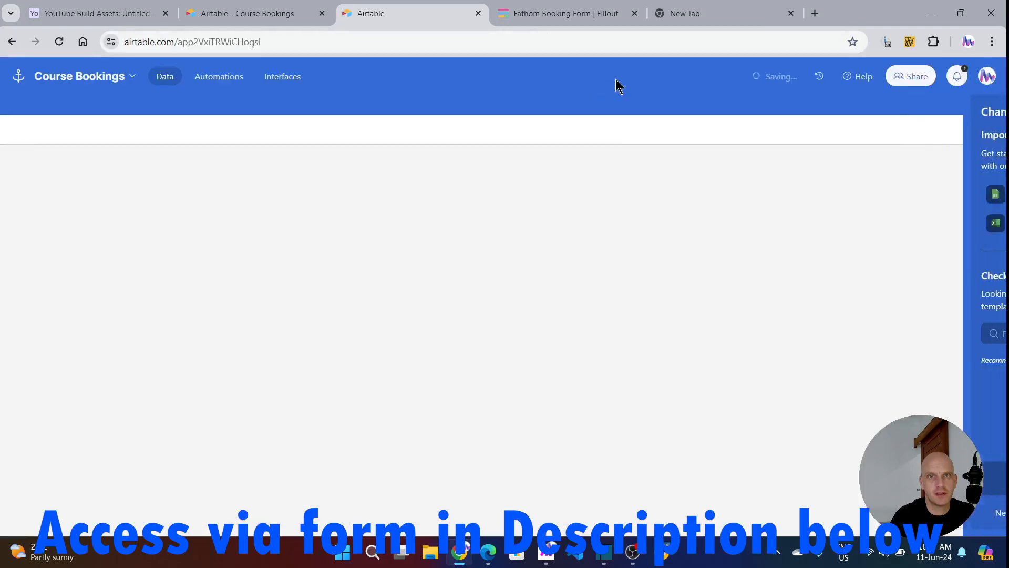
left_click(983, 110)
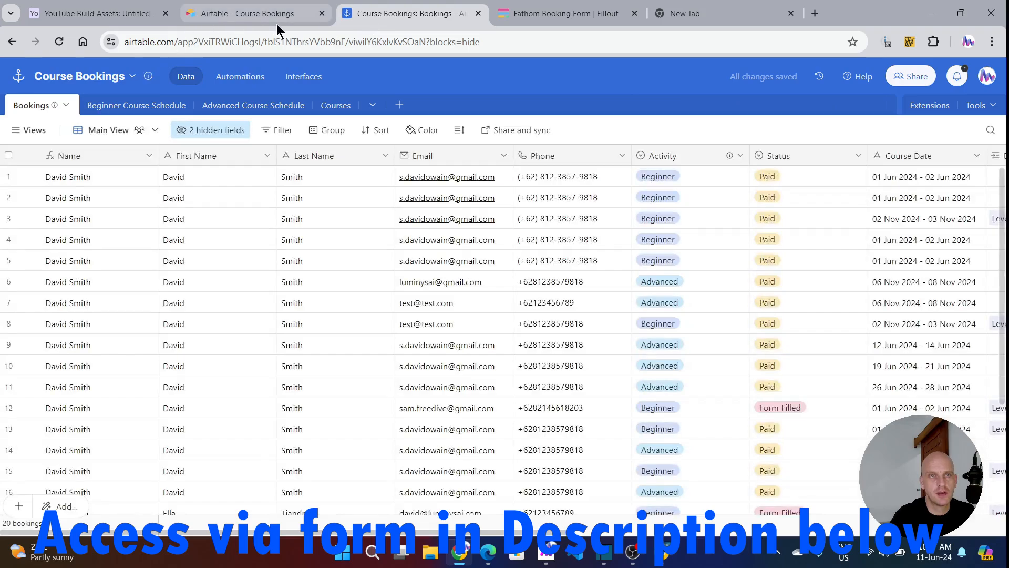
Return to the YouTube Build Assets page and open the Fathom booking form template linked under Additional Assets
left_click(92, 19)
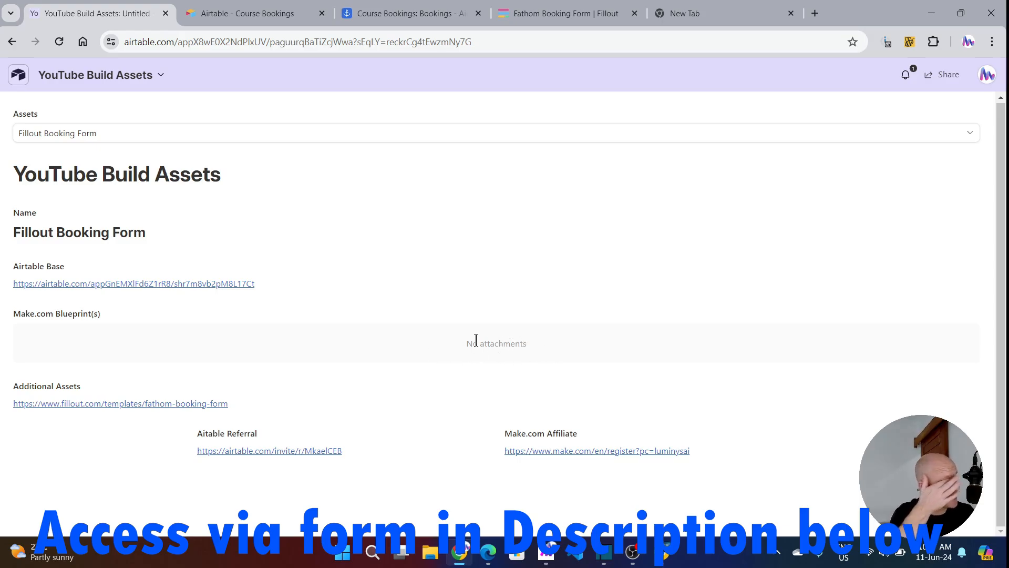
left_click(139, 403)
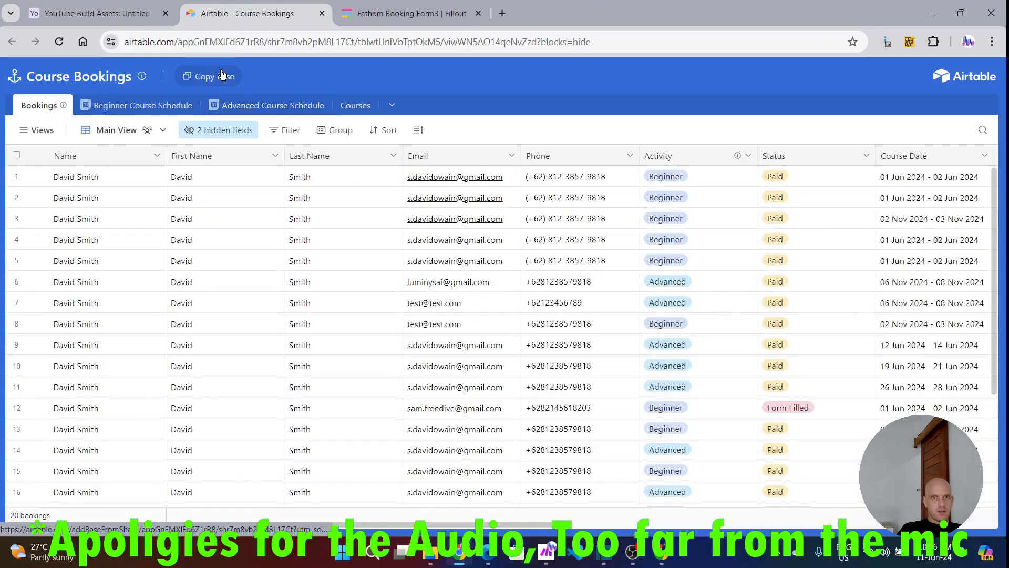
Copy the shared Course Bookings base into Luminys Ai Workspace, viewing the Fathom Booking Form3 editor while it loads
left_click(214, 78)
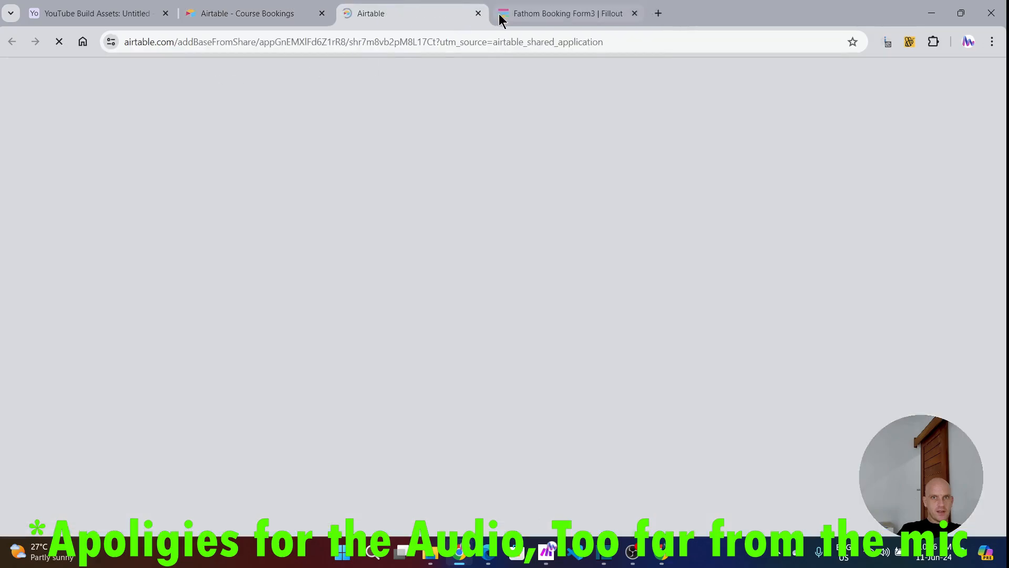
left_click(543, 15)
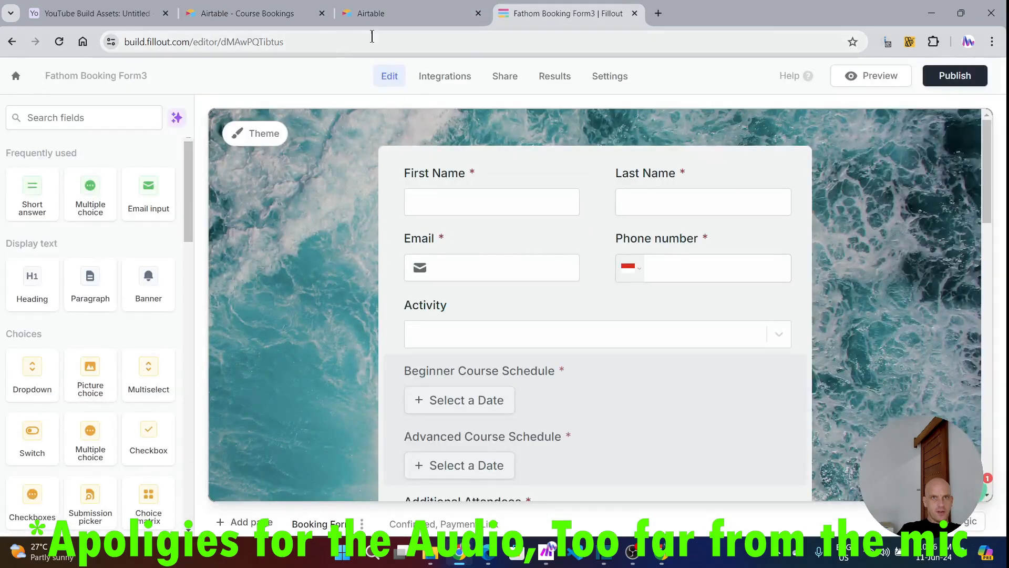
left_click(378, 14)
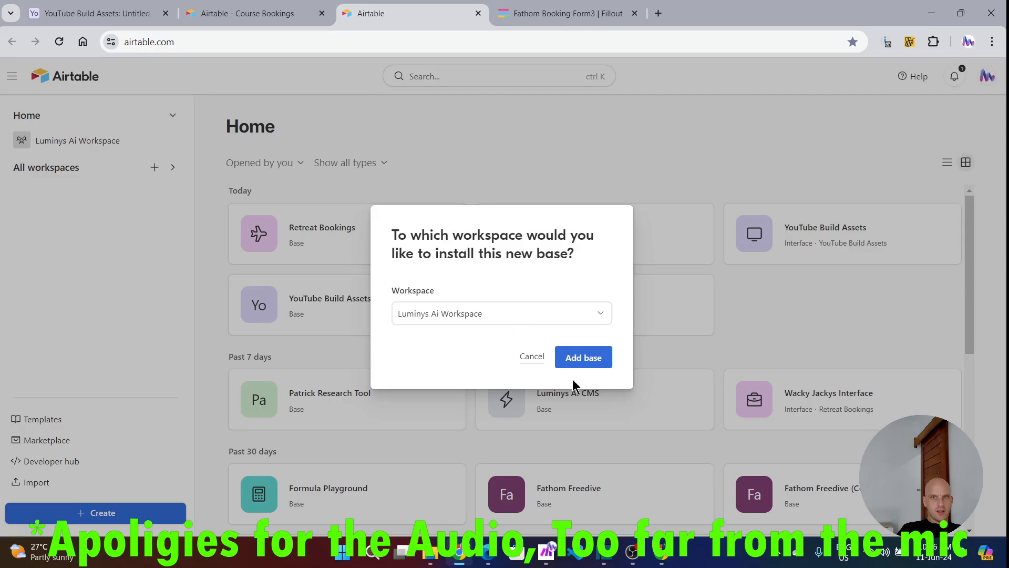
left_click(596, 357)
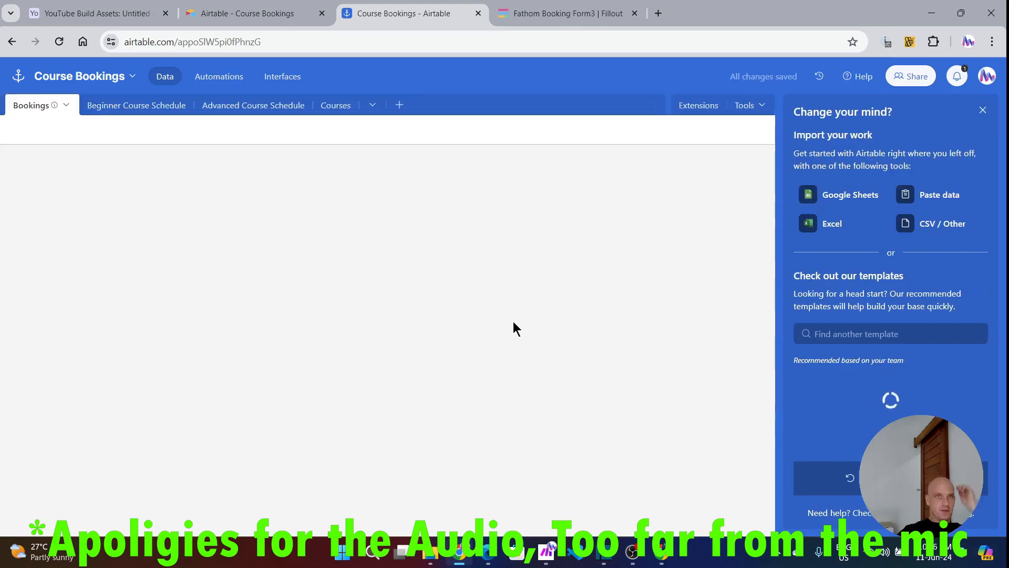
Browse the Stripe Invoice and Xendit entries on the YouTube Build Assets page and return to Fillout Booking Form
left_click(119, 10)
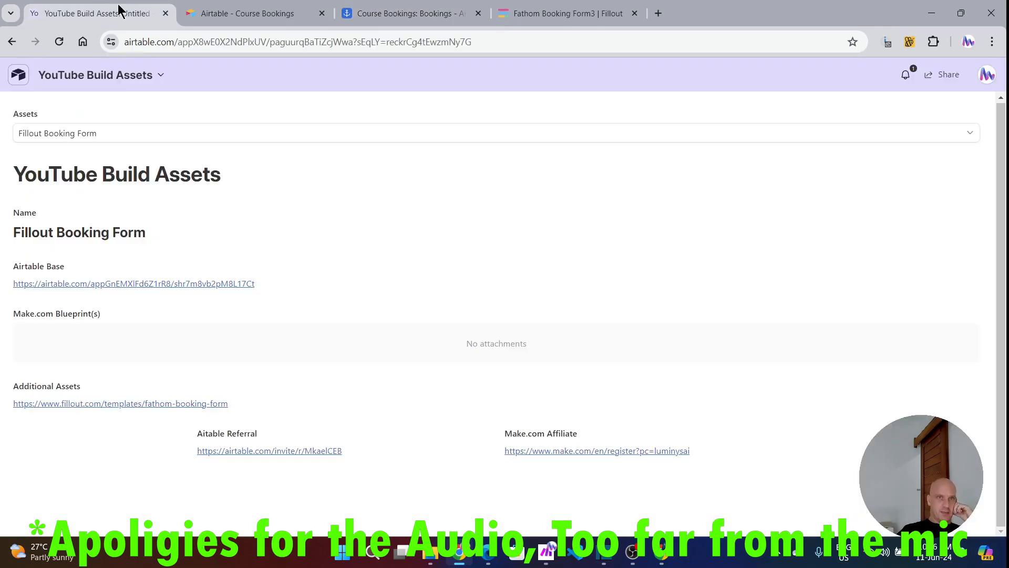
left_click(128, 140)
left_click(64, 184)
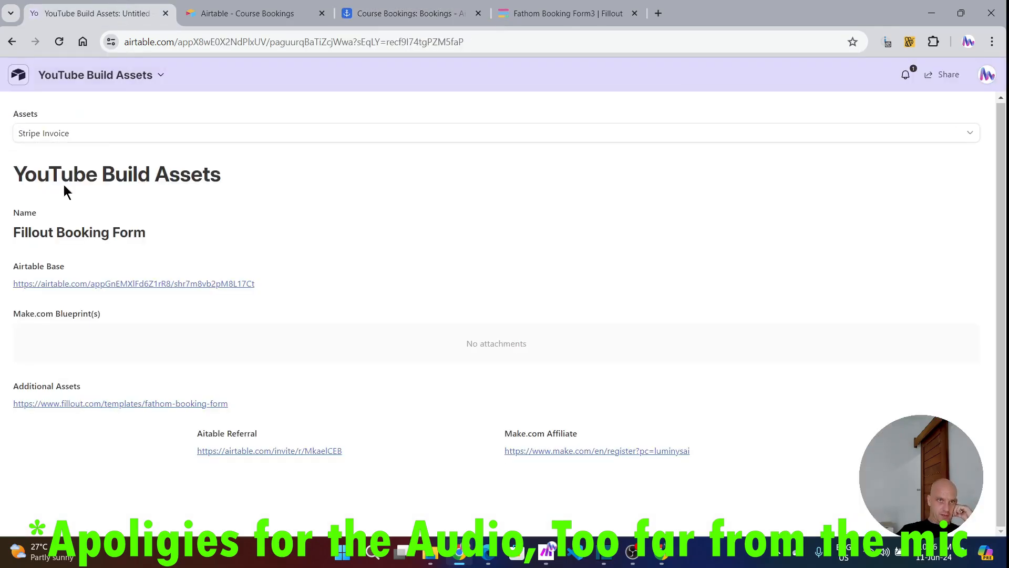
left_click(94, 138)
left_click(43, 209)
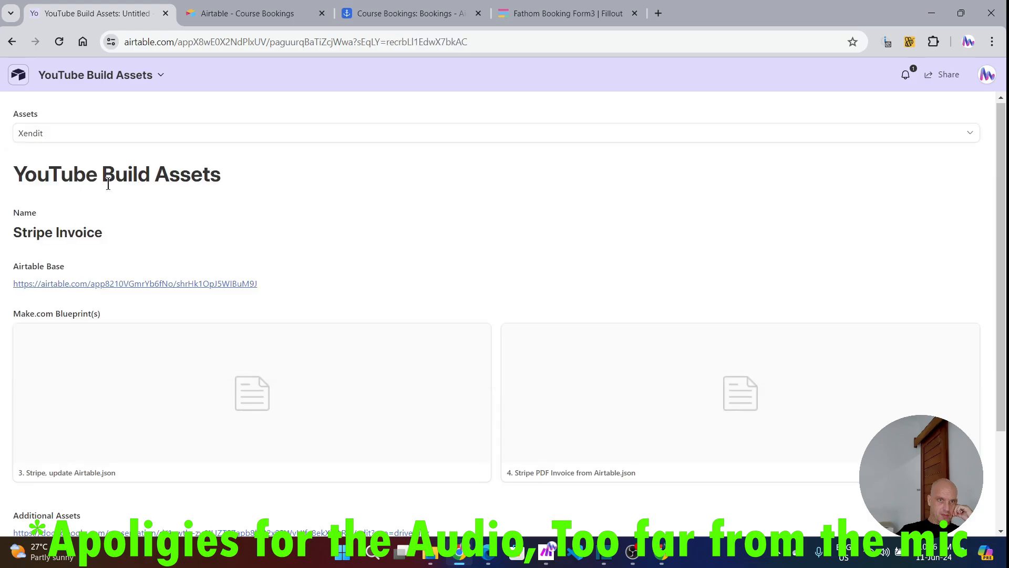
left_click(129, 137)
left_click(61, 228)
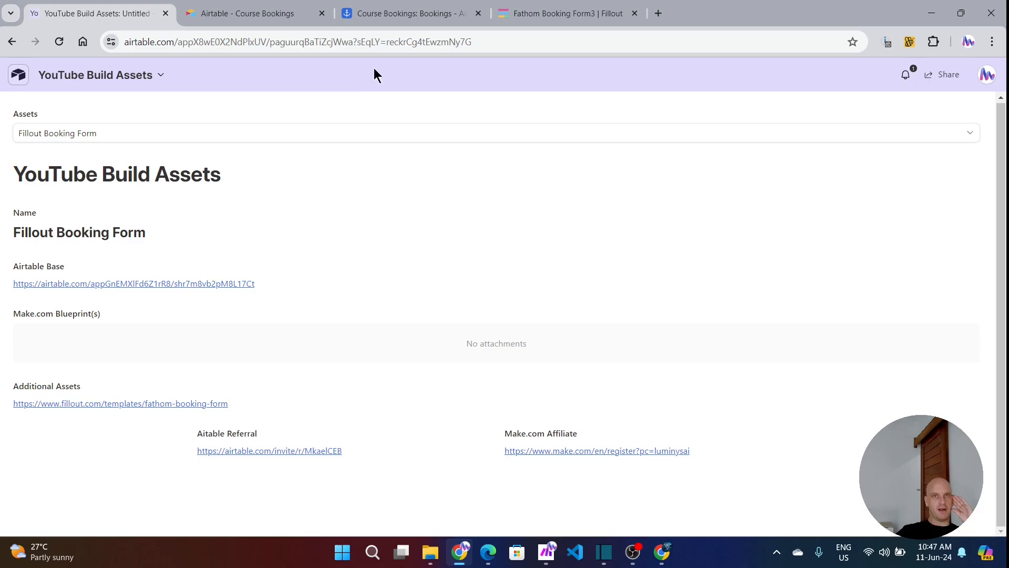
View the Fillout form, then examine the Beginner and Advanced Course Schedule tables in the copied base with the import suggestions closed
left_click(577, 13)
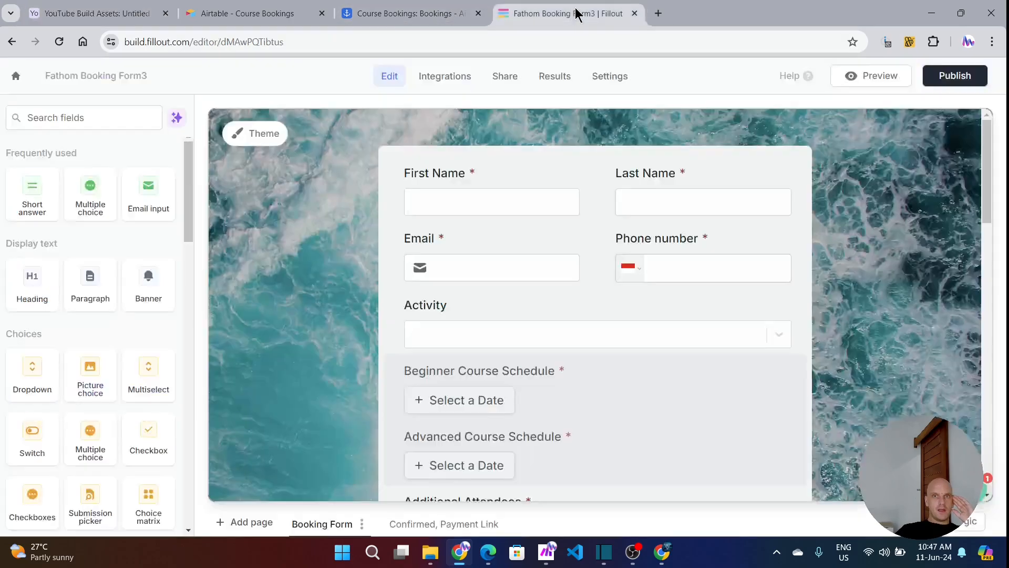
left_click(395, 14)
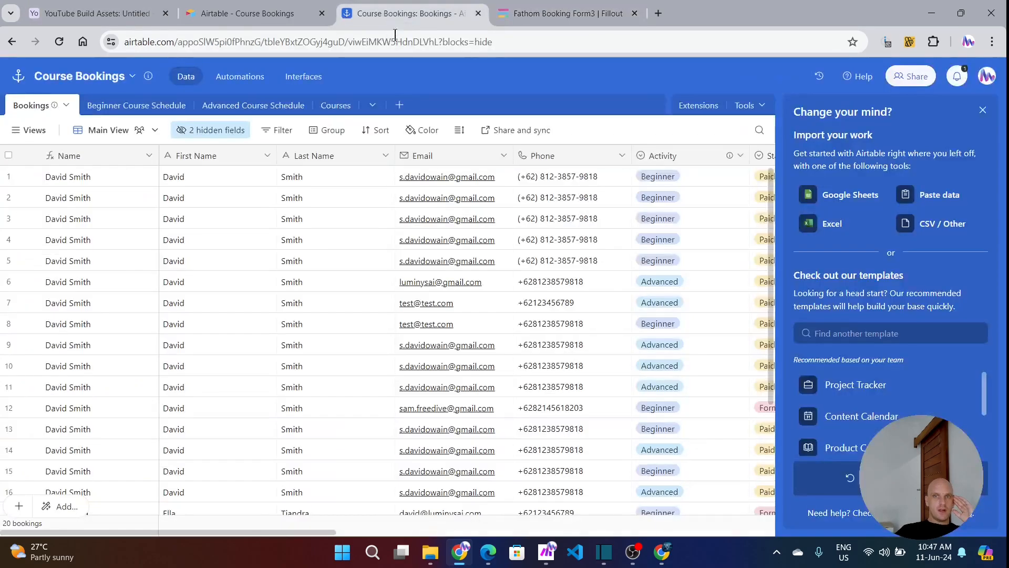
left_click(982, 110)
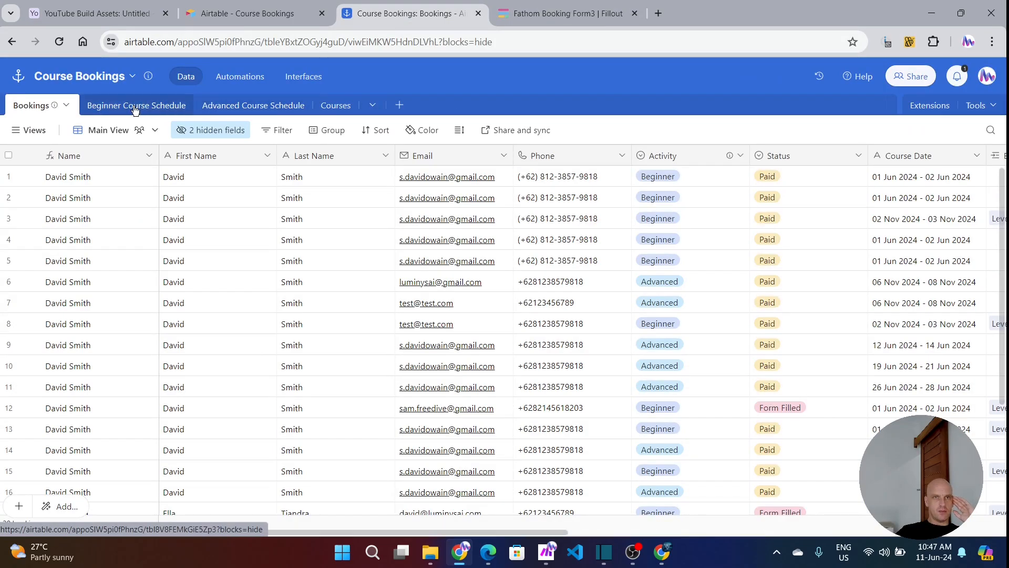
left_click(135, 109)
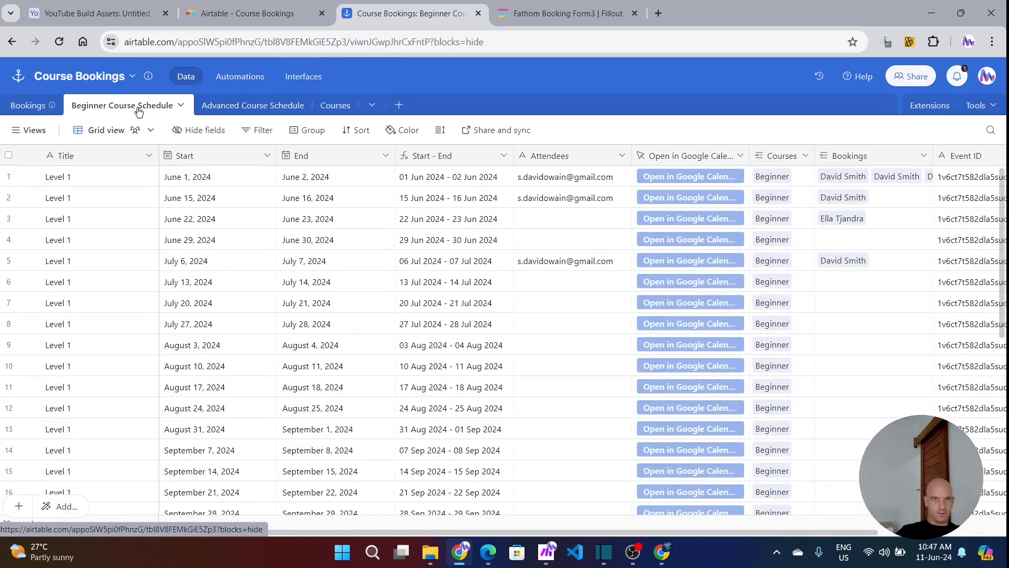
left_click(264, 111)
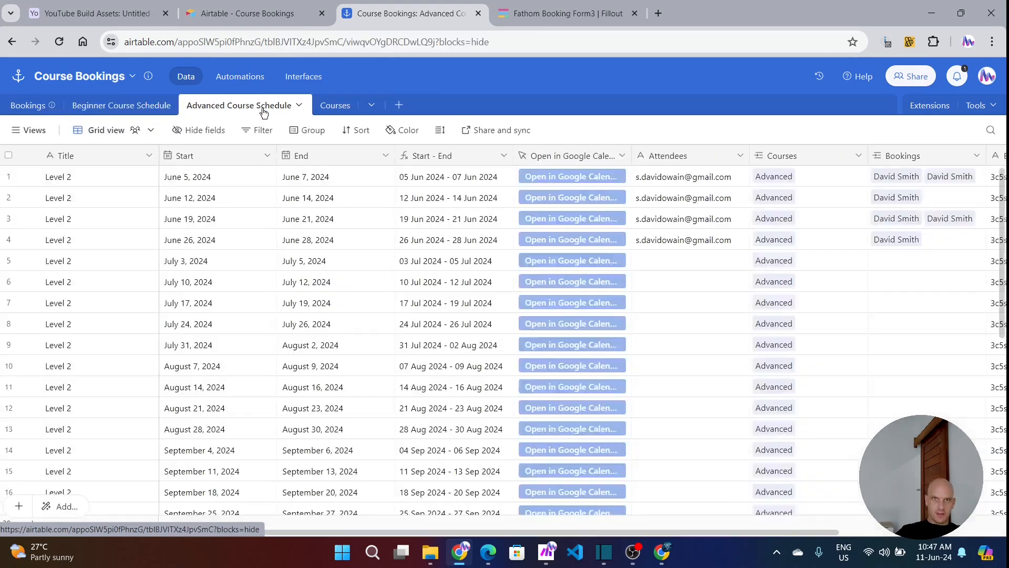
Delete all records from the Beginner Course Schedule table
left_click(115, 108)
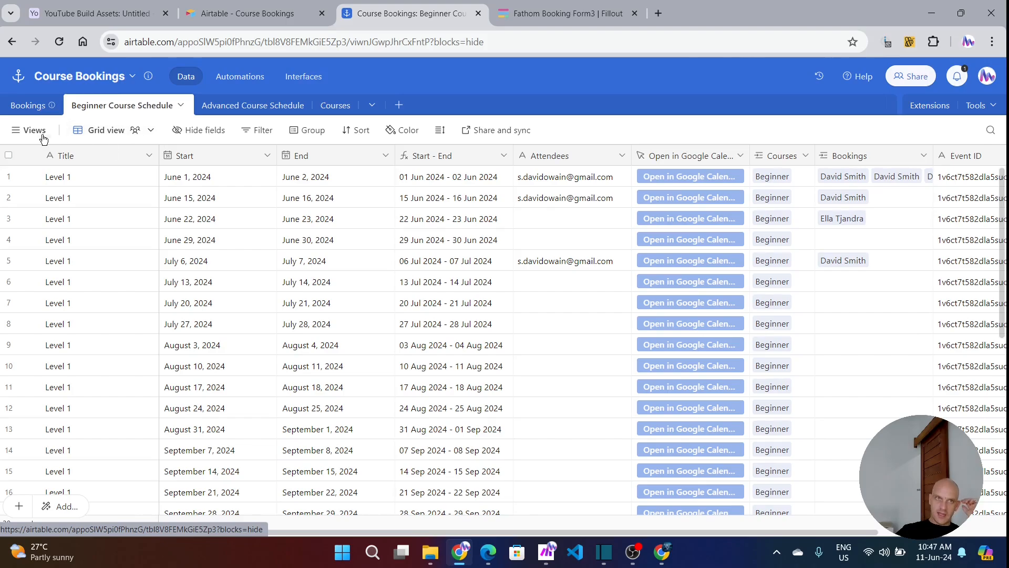
left_click(7, 155)
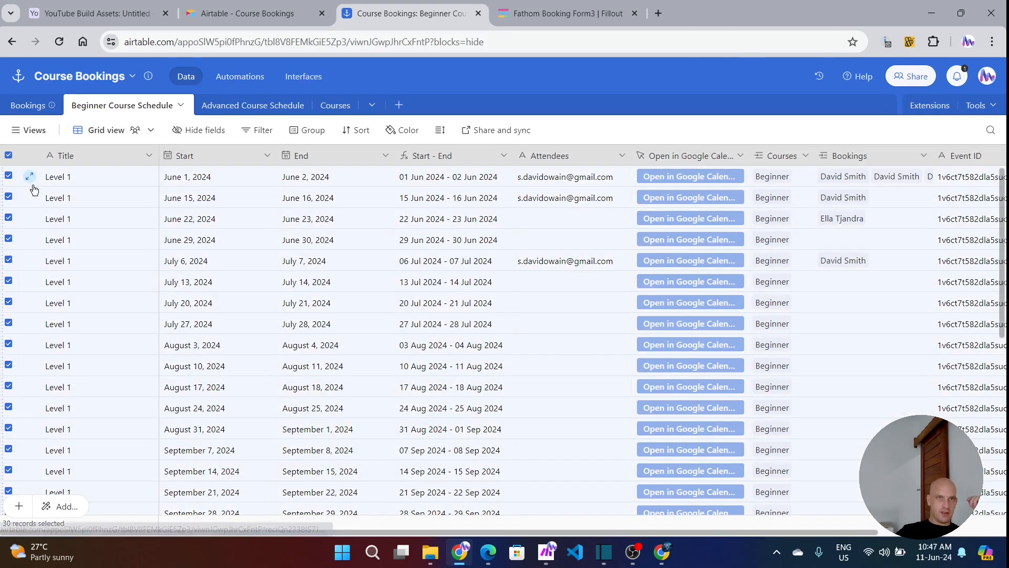
right_click(39, 188)
left_click(96, 241)
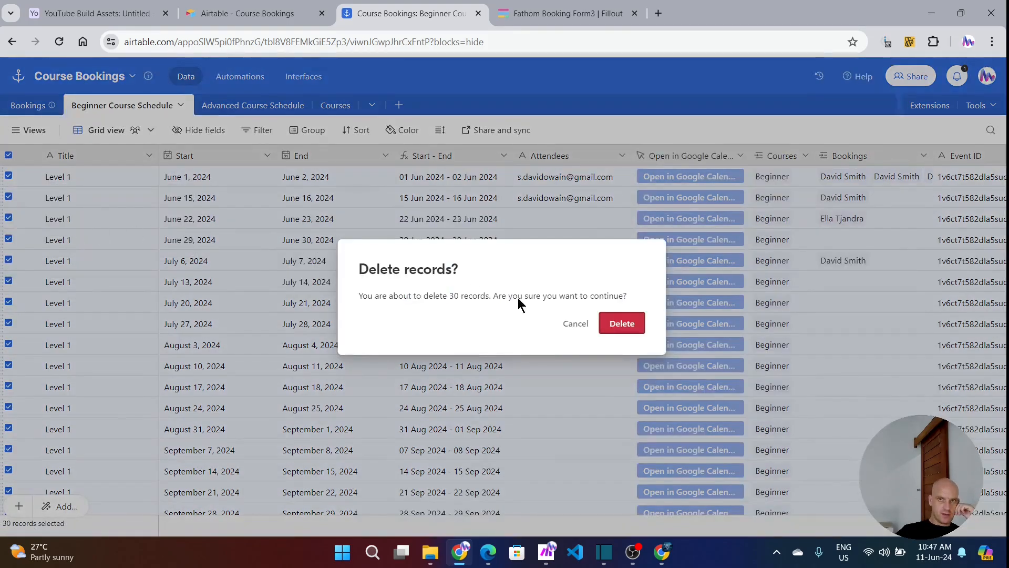
left_click(636, 323)
Delete the Beginner Course Schedule table from the copied Course Bookings base
left_click(176, 106)
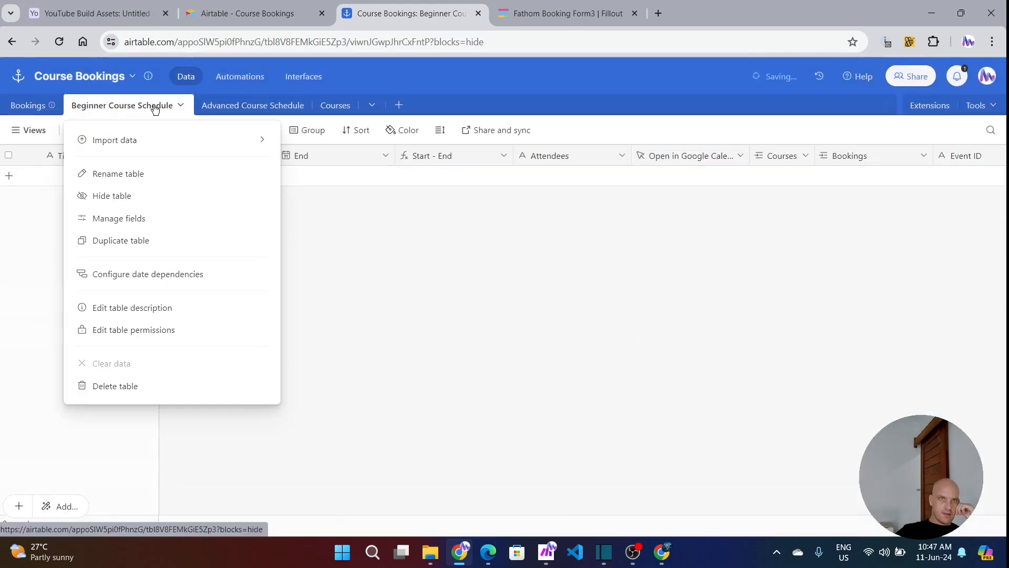
left_click(116, 386)
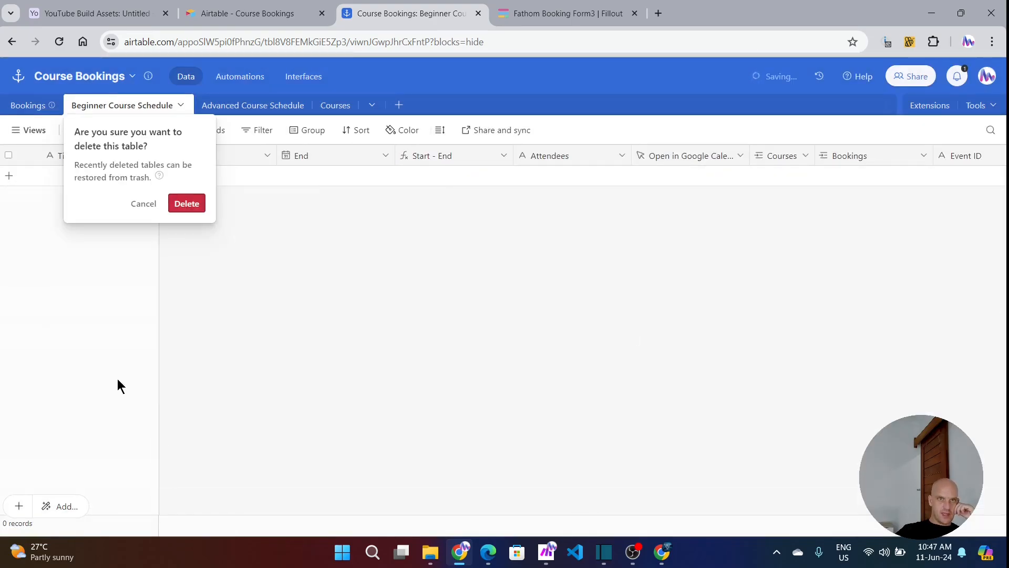
left_click(186, 205)
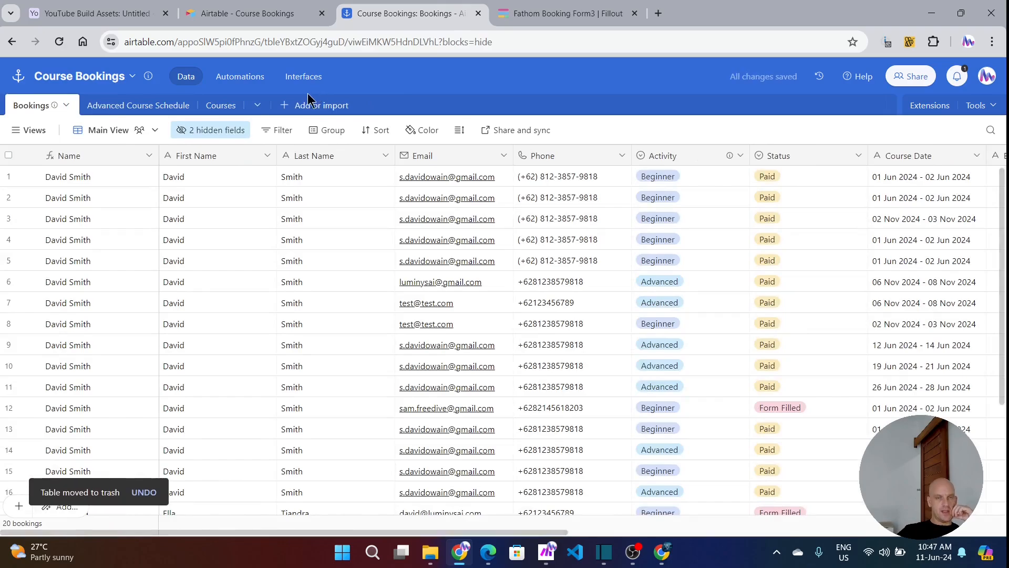
Start adding a synced table from Google Calendar, using the connection named Google Calendar account
left_click(305, 111)
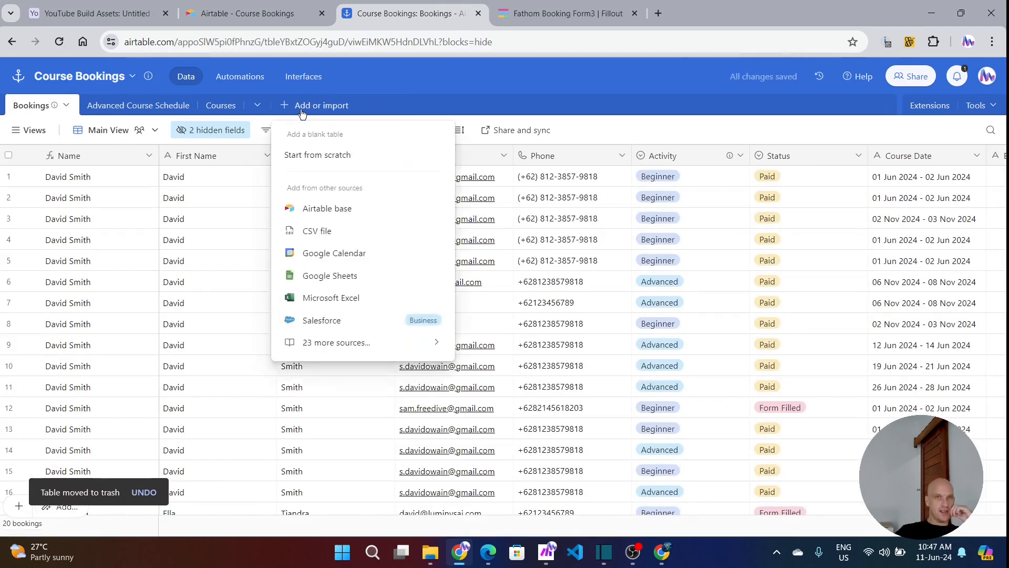
left_click(336, 253)
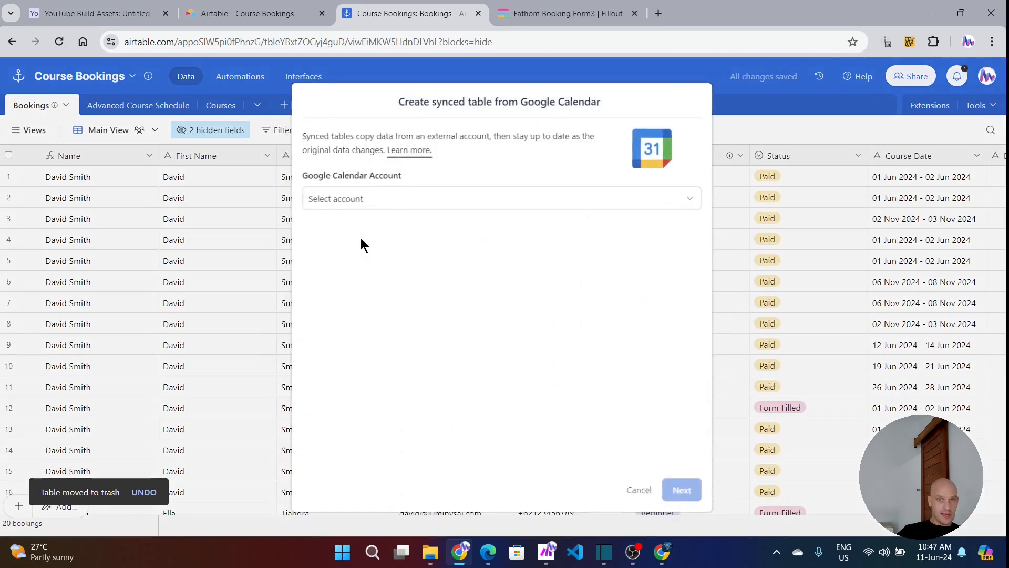
left_click(387, 203)
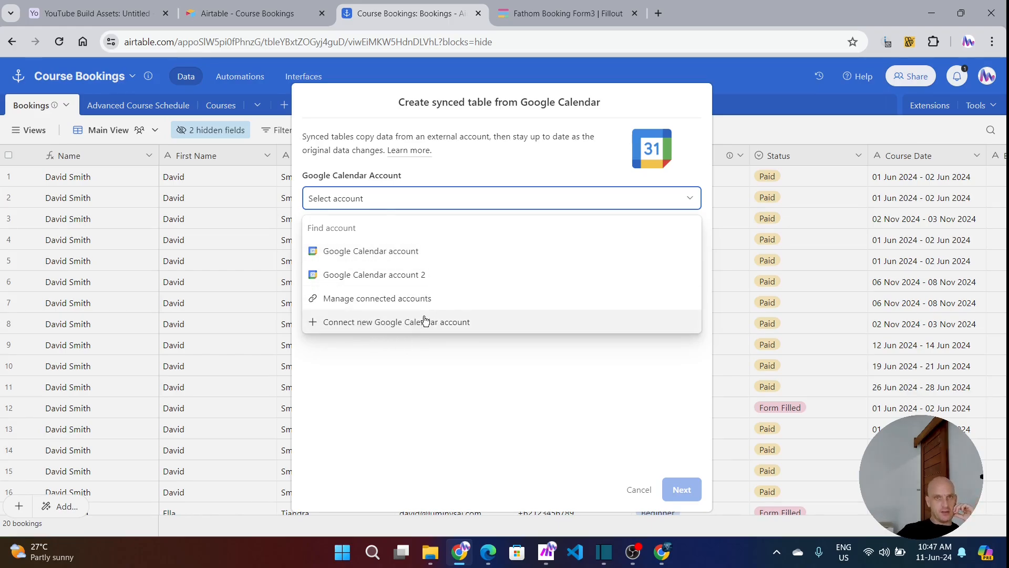
left_click(398, 261)
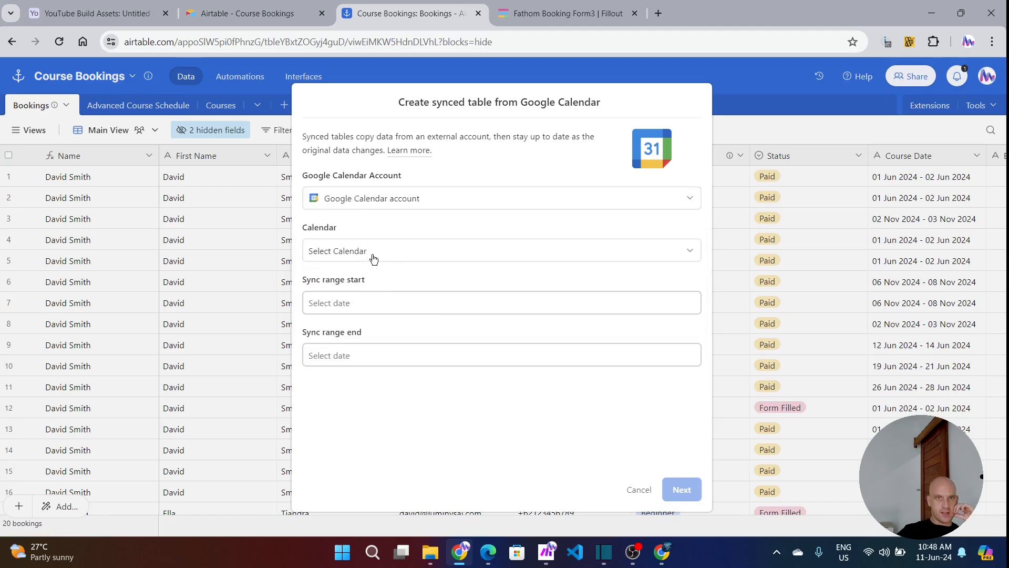
Choose the Beginner Courses calendar for the synced table and set the sync range start to today, 6/11/2024
left_click(379, 256)
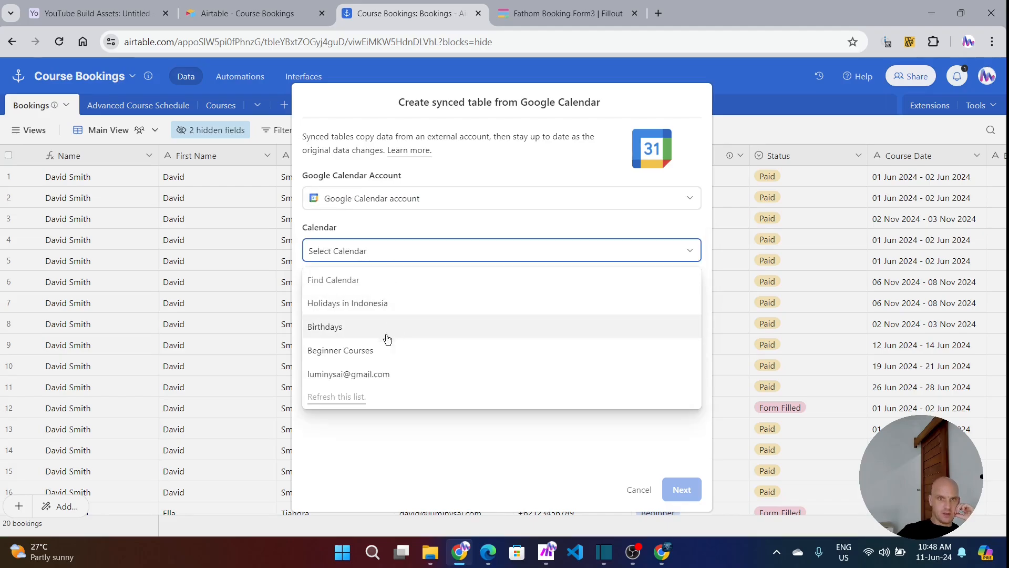
left_click(360, 352)
left_click(399, 302)
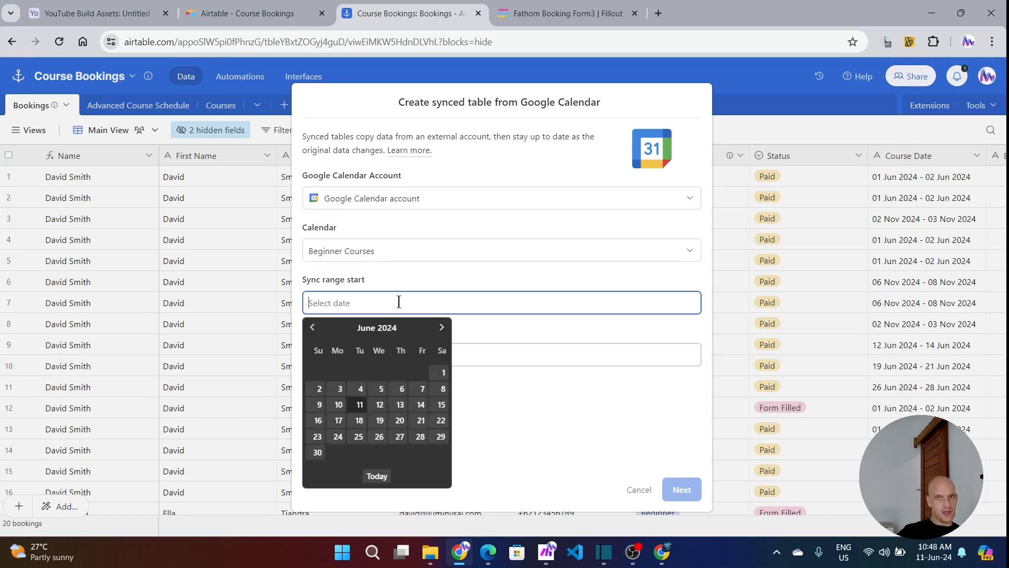
left_click(383, 476)
Try to set the sync range end to 31/12/2024
left_click(453, 363)
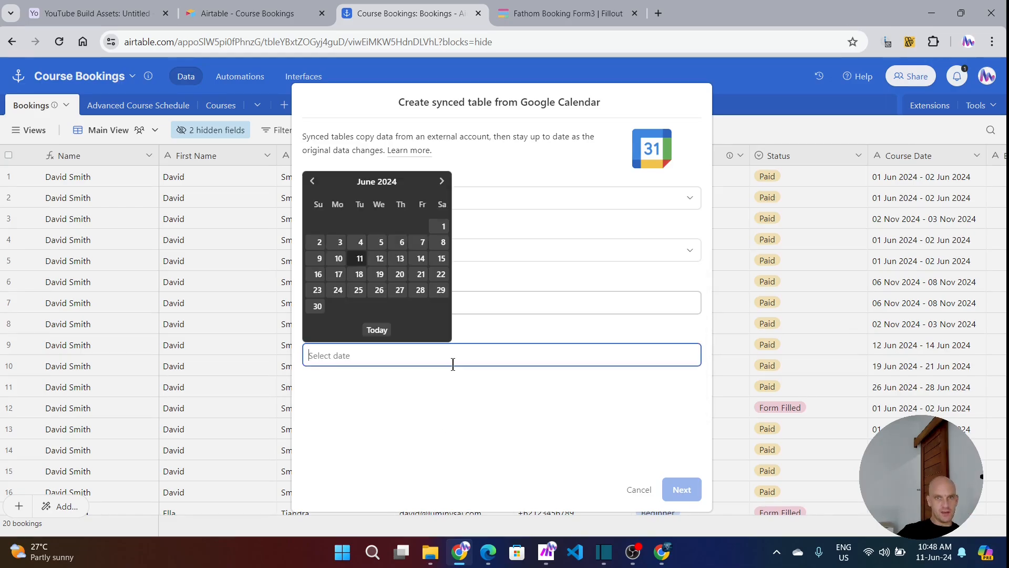
left_click(463, 396)
left_click(369, 354)
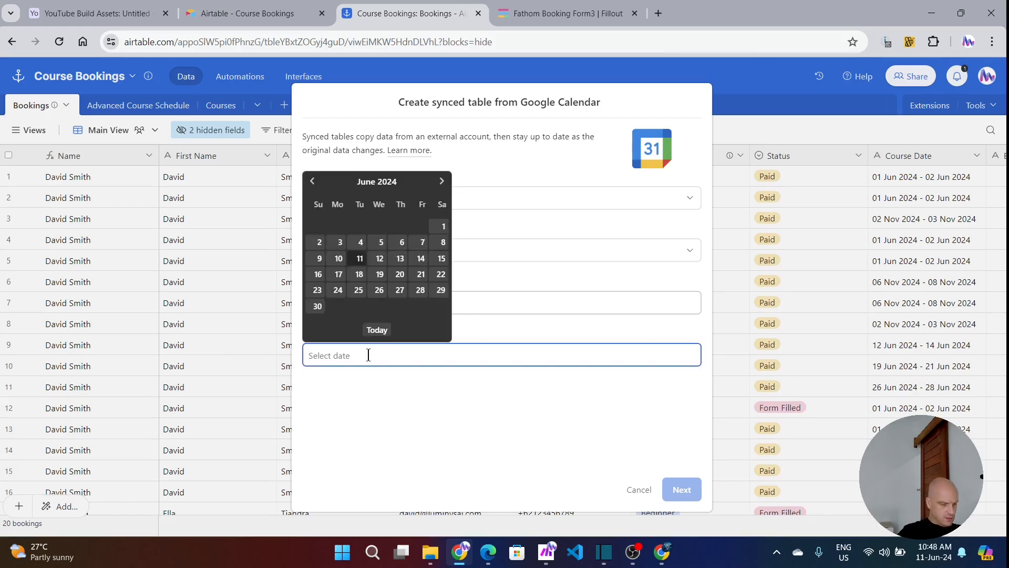
type("31/12/2024")
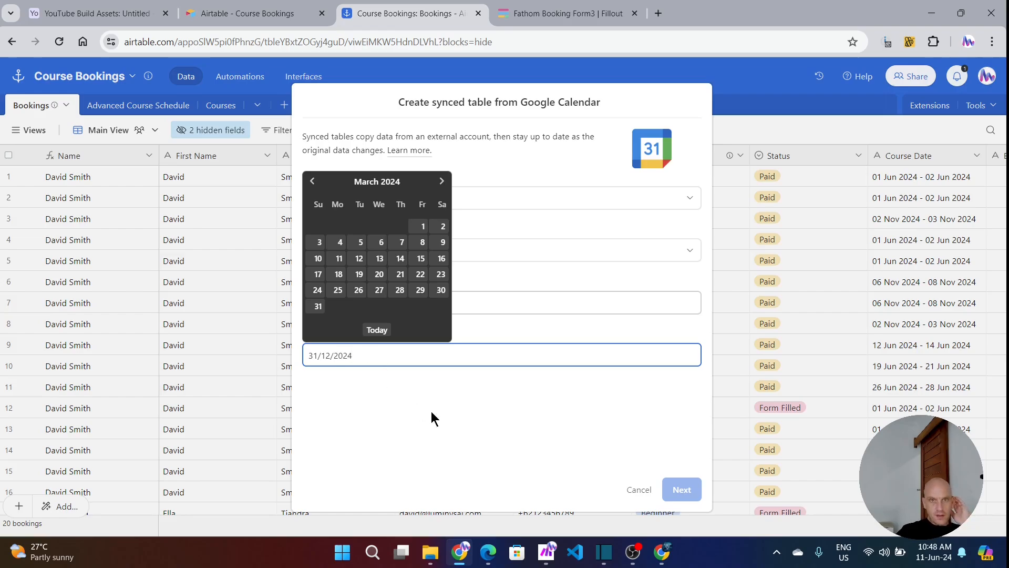
left_click(431, 412)
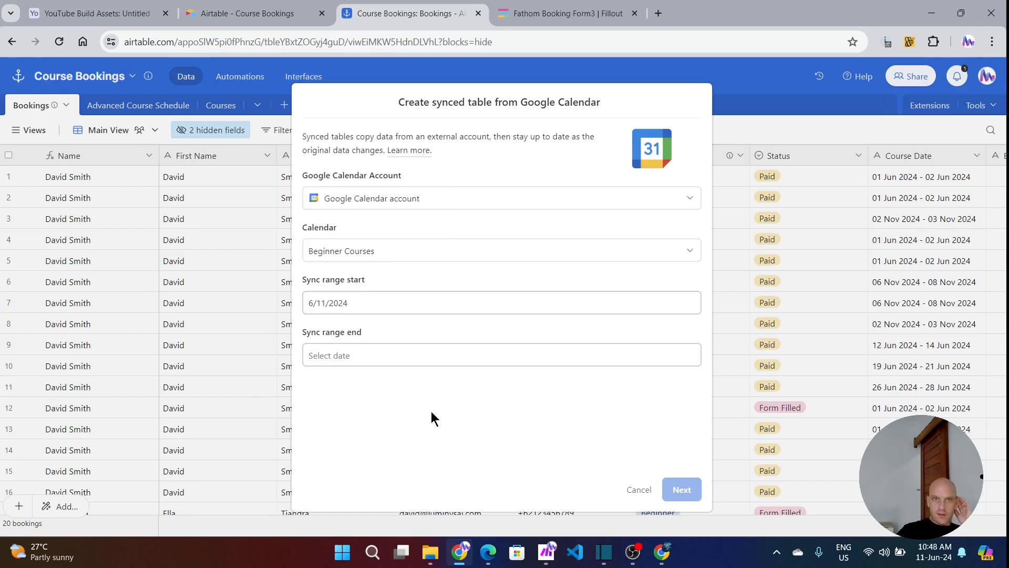
Set the synced table's sync range end to 12/31/2024 and continue to the field selection
left_click(435, 359)
left_click(441, 181)
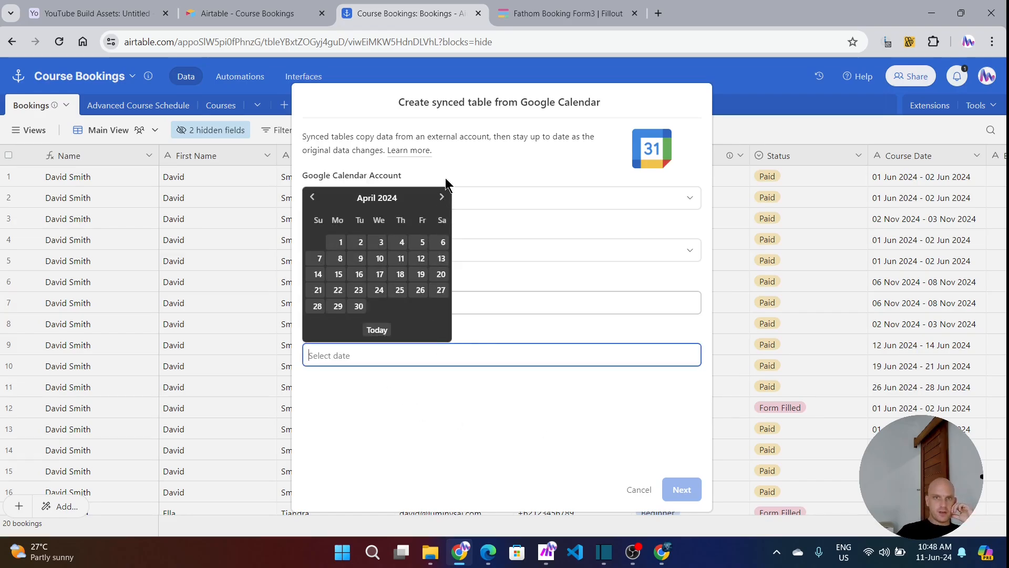
left_click(442, 201)
left_click(442, 201)
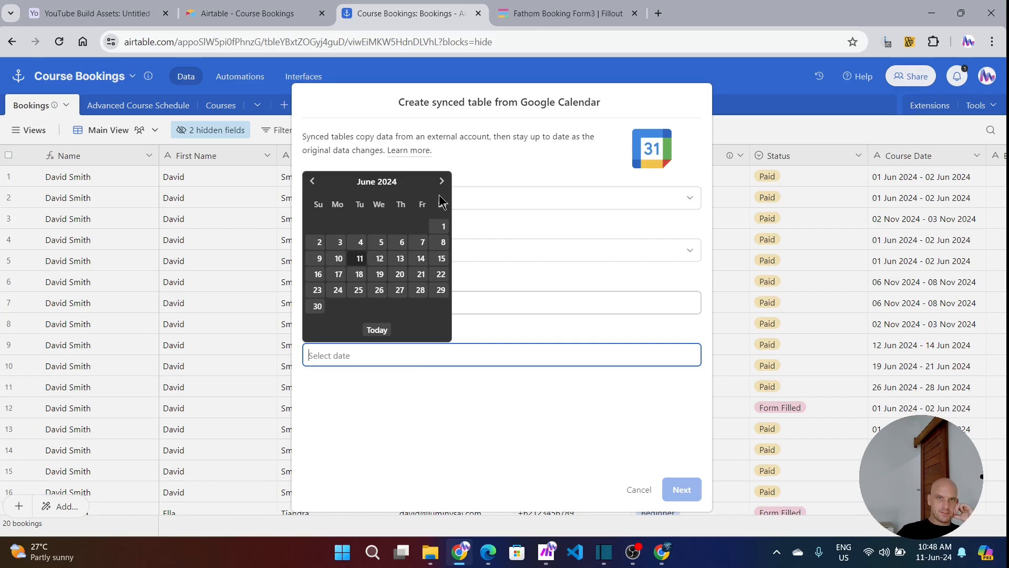
left_click(441, 185)
left_click(441, 199)
left_click(442, 198)
left_click(442, 199)
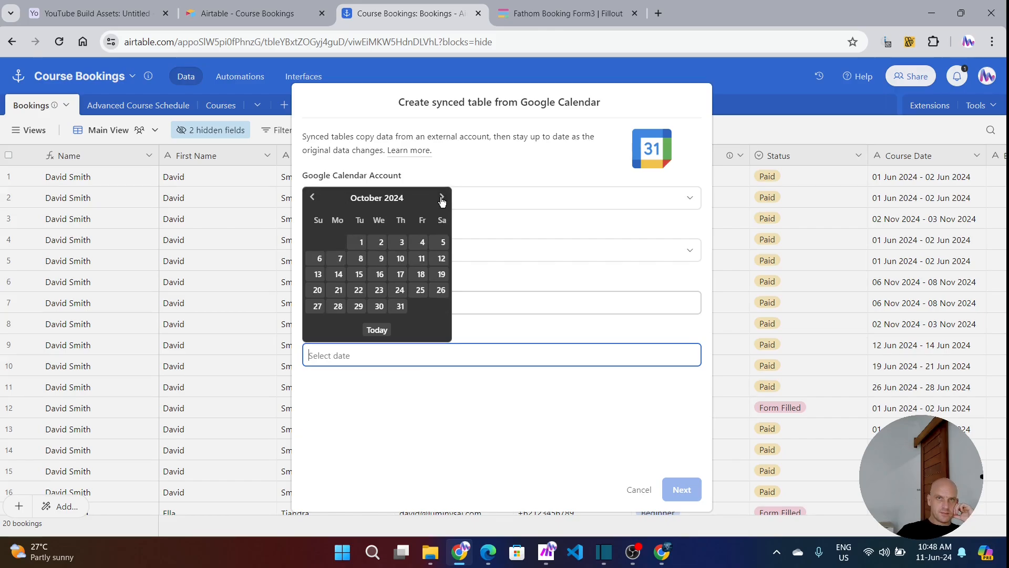
left_click(442, 200)
left_click(442, 200)
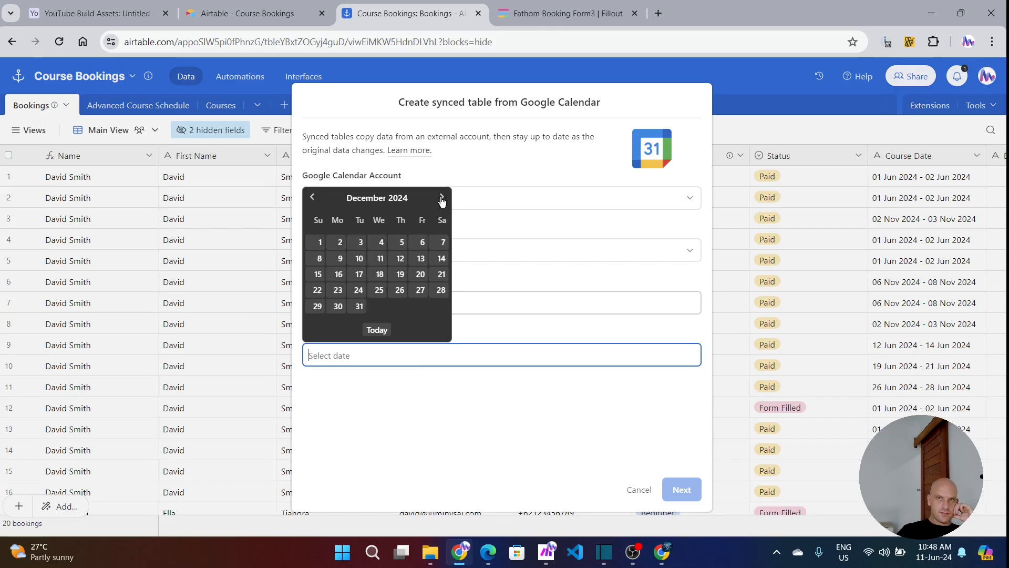
left_click(359, 305)
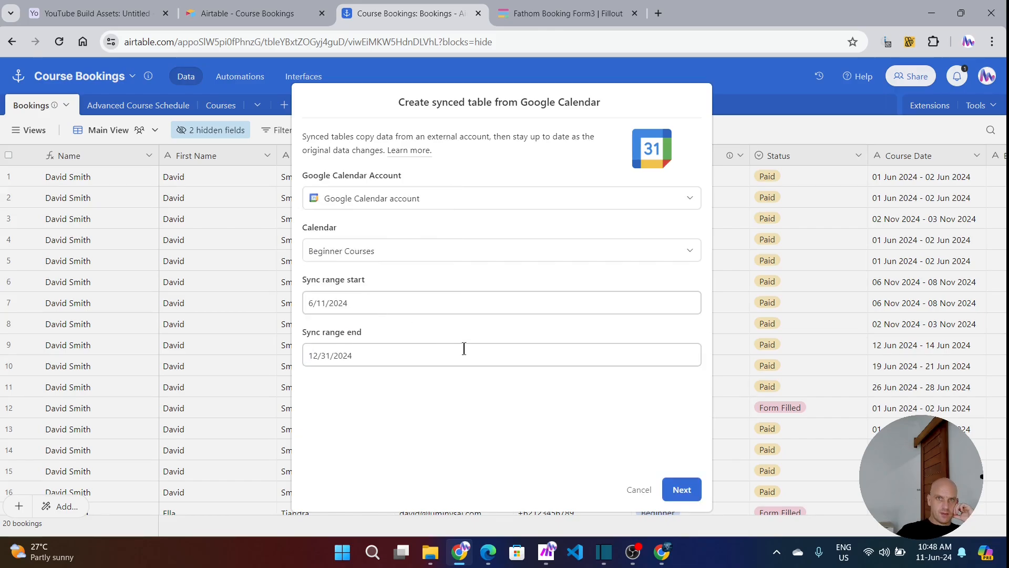
left_click(682, 489)
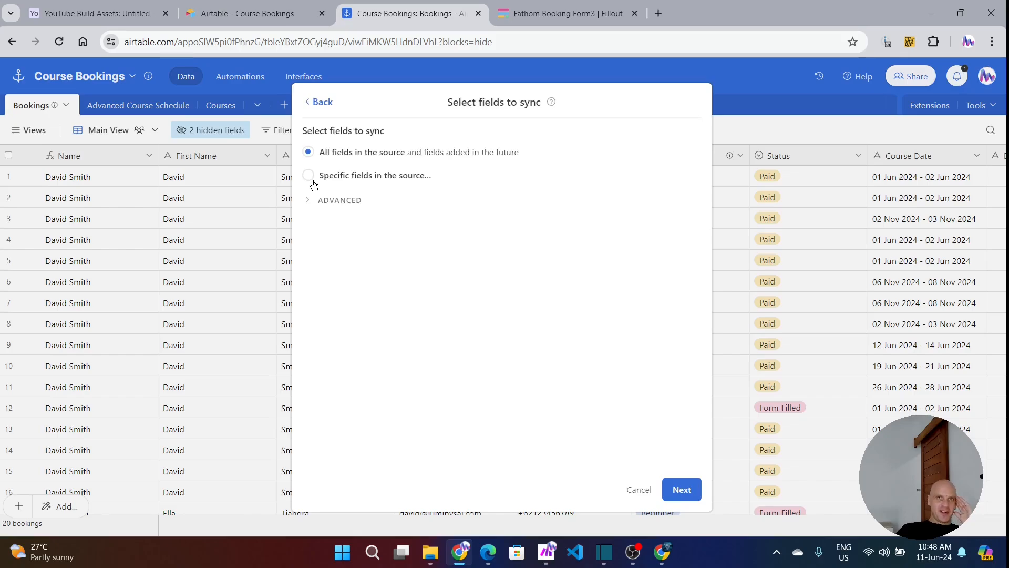
Sync only specific source fields, excluding All Day, Recurring Event, Creator, Status, Location, Created, Updated and Event Link
left_click(311, 177)
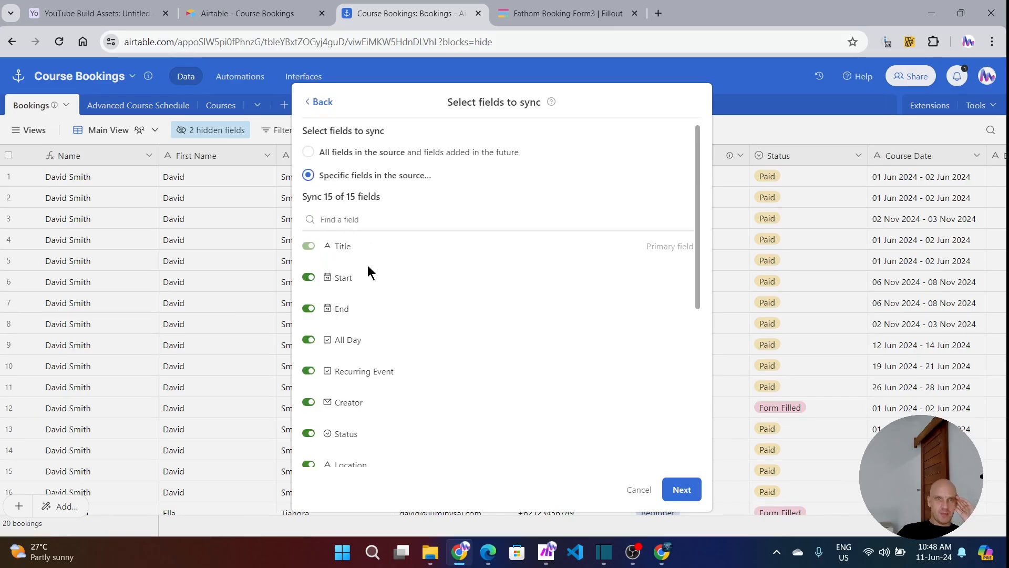
left_click(308, 340)
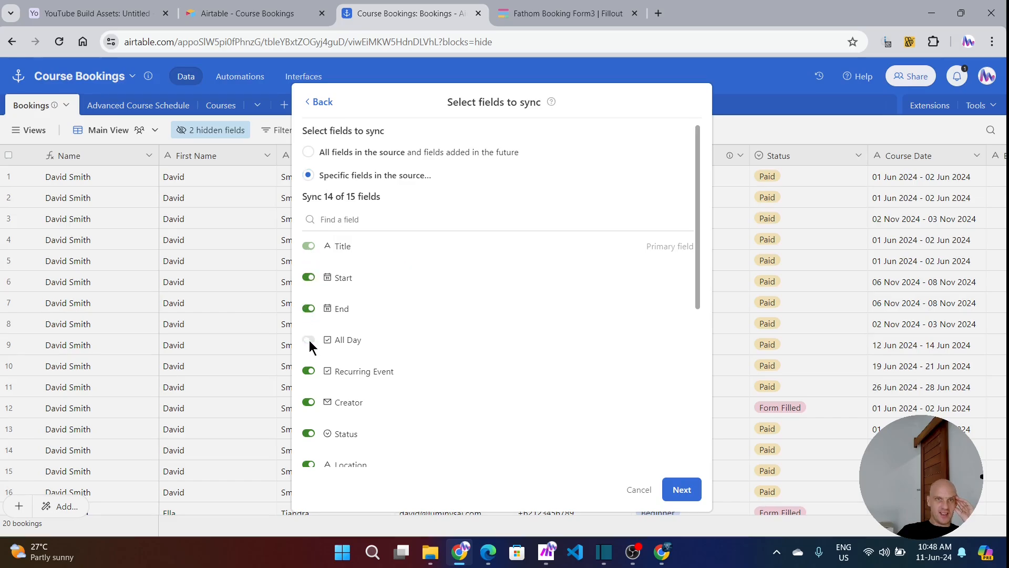
left_click(308, 371)
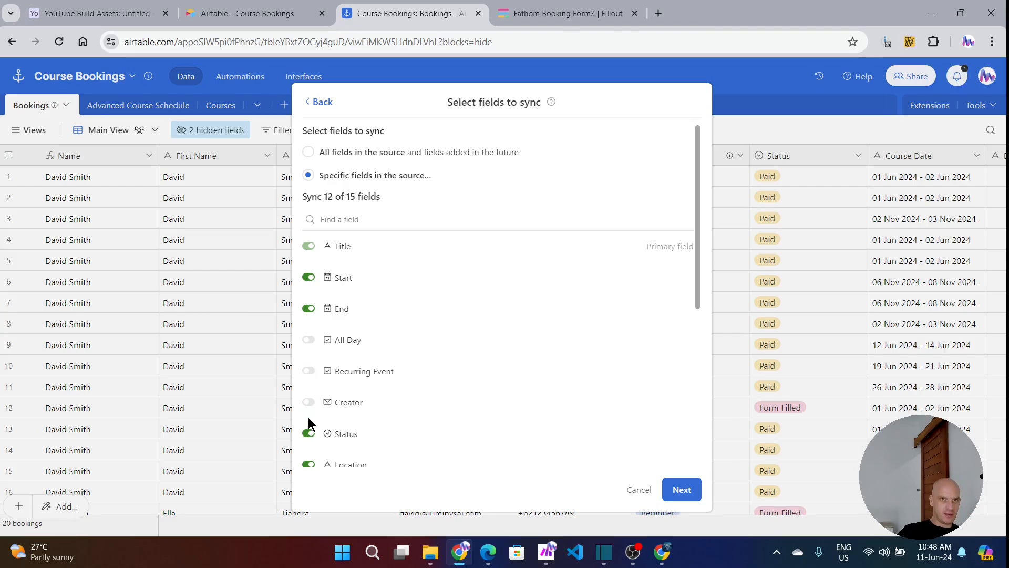
left_click(309, 434)
scroll(316, 399, "down", 3)
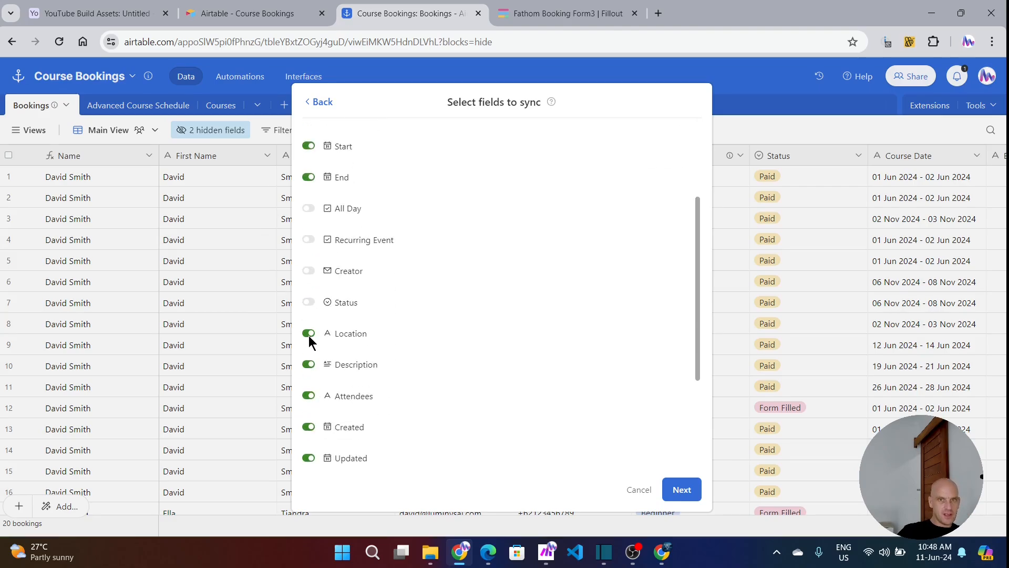
left_click(309, 336)
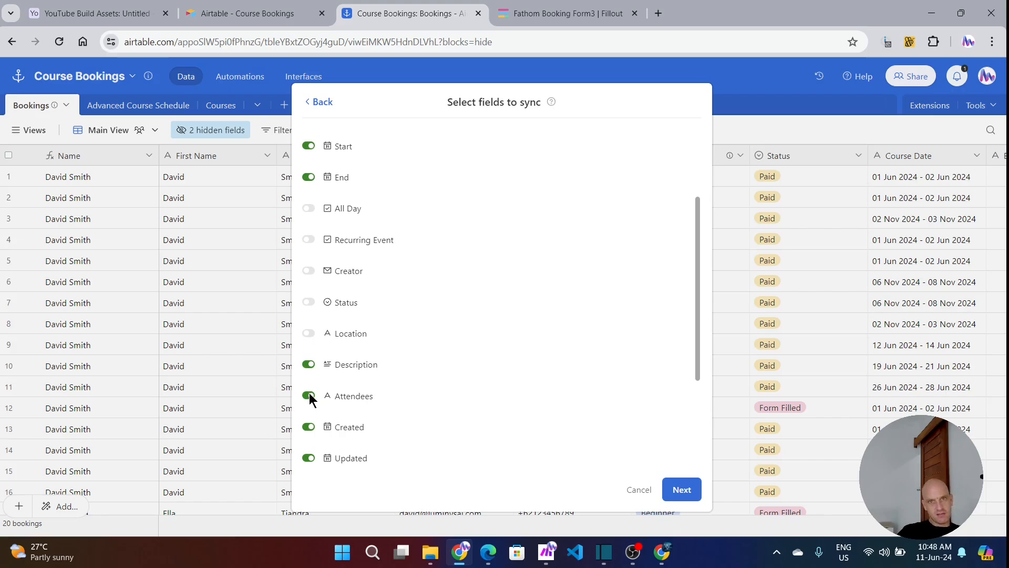
left_click(309, 428)
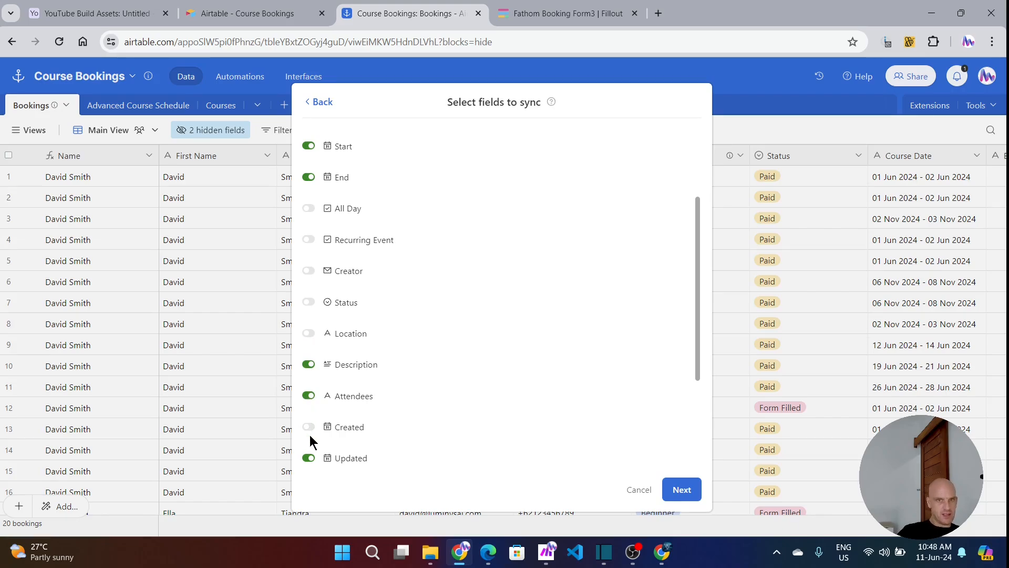
scroll(309, 437, "down", 1)
left_click(309, 392)
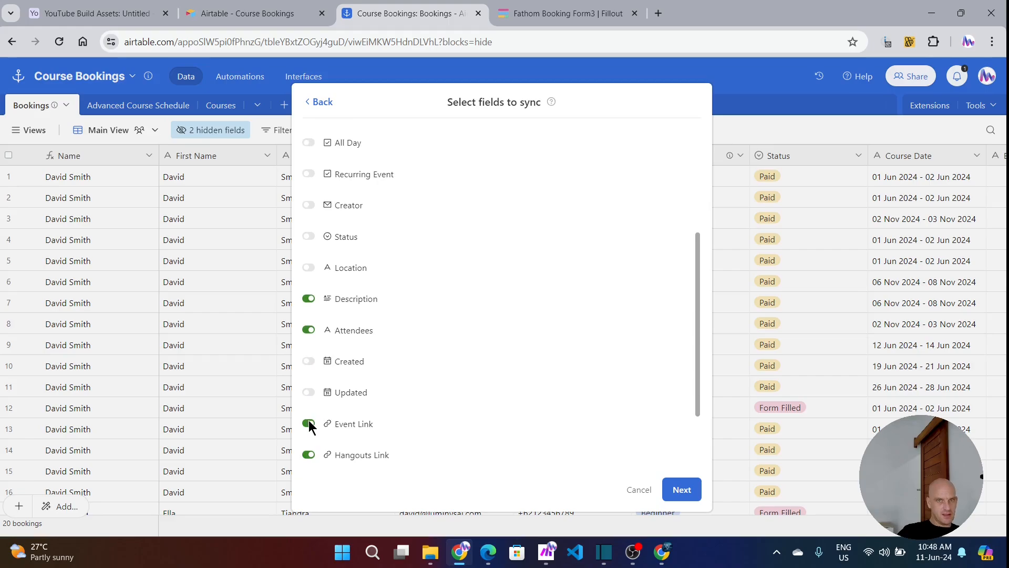
left_click(309, 425)
scroll(309, 427, "down", 2)
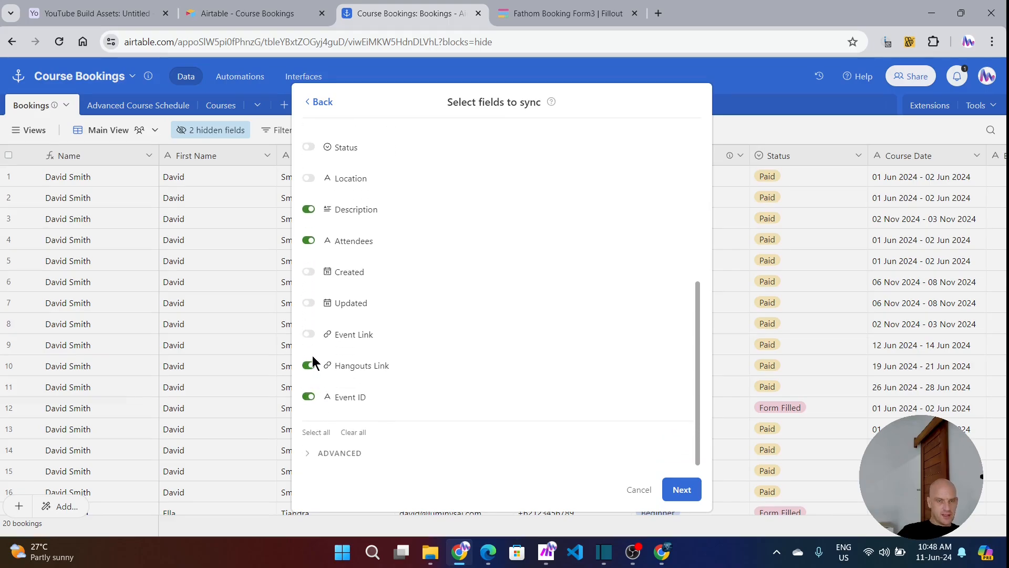
Create the synced Beginner Courses table and move it directly after the Bookings table
left_click(683, 489)
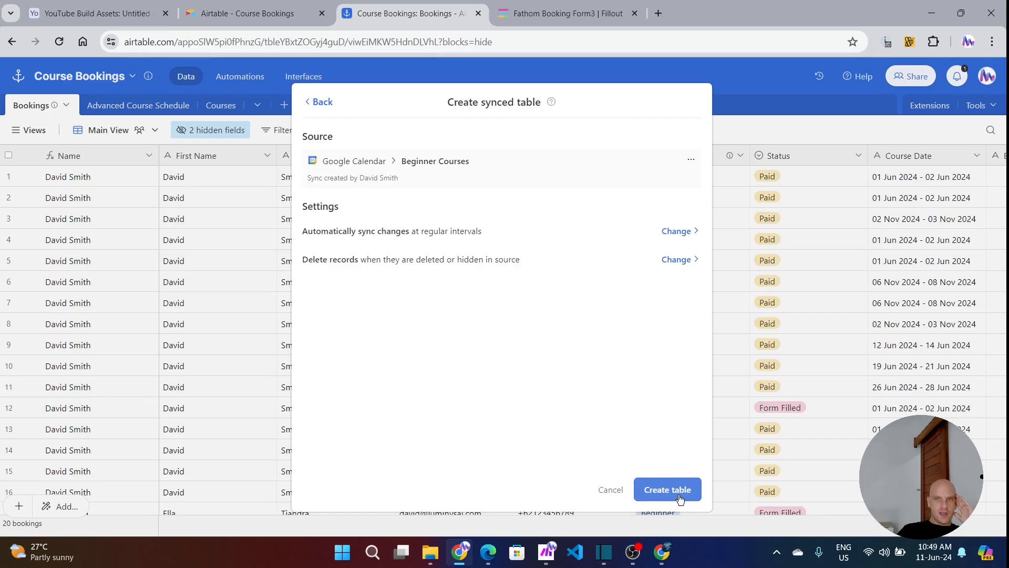
left_click(677, 491)
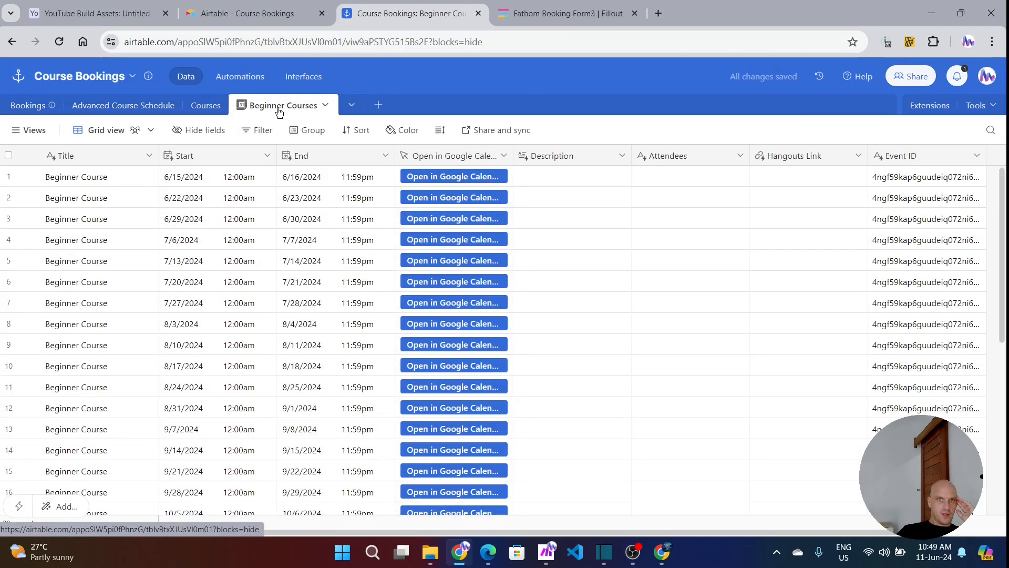
left_click_drag(262, 105, 68, 108)
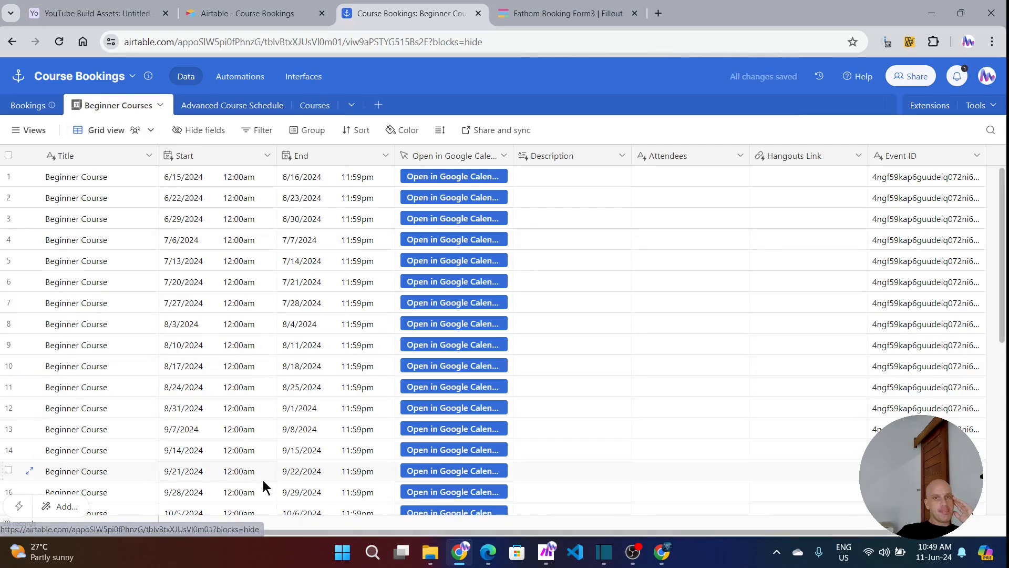
Exclude the time from the Start field in Beginner Courses and set its date format to Friendly
left_click(265, 156)
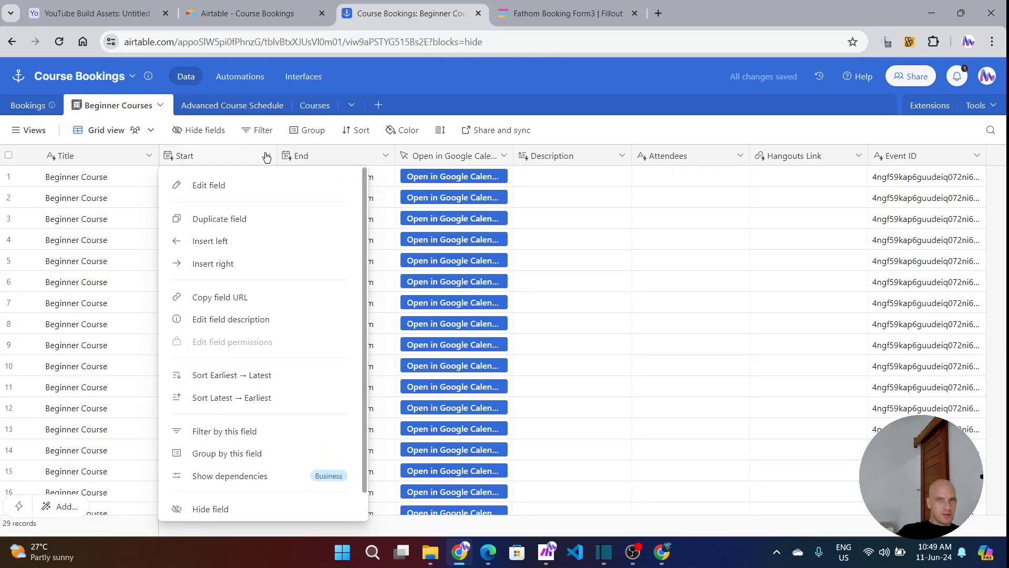
left_click(227, 184)
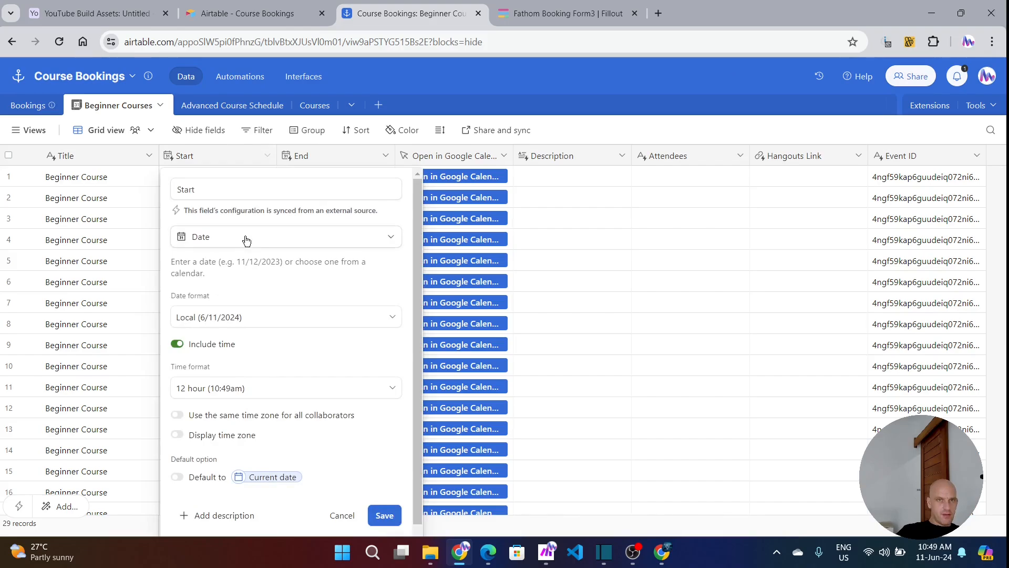
left_click(176, 345)
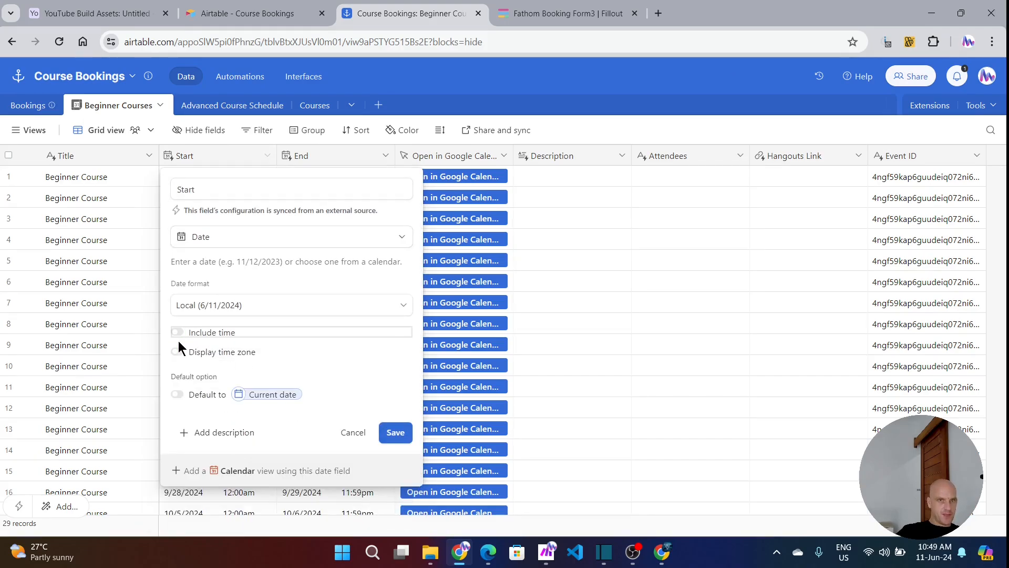
left_click(259, 312)
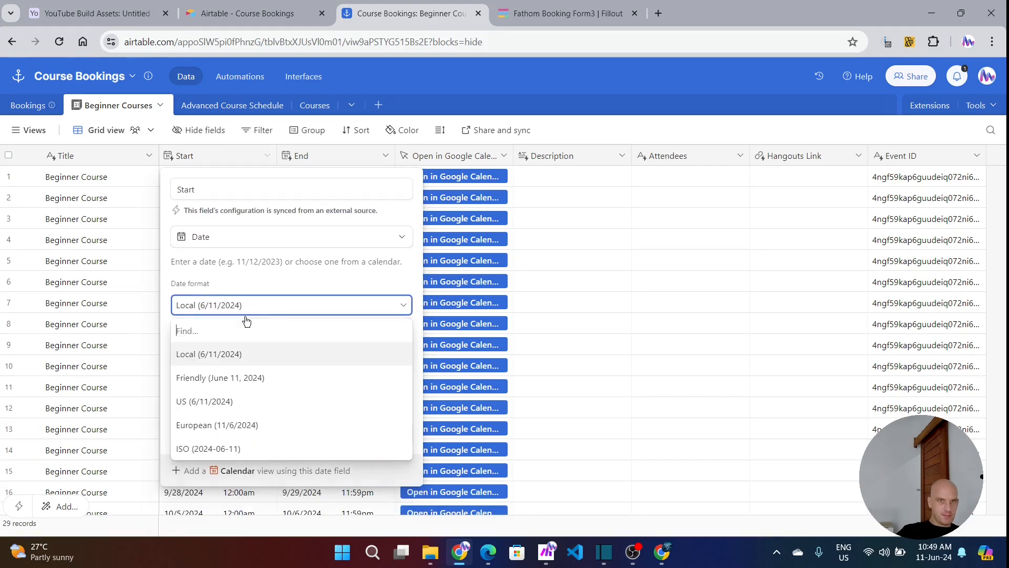
left_click(216, 377)
left_click(394, 436)
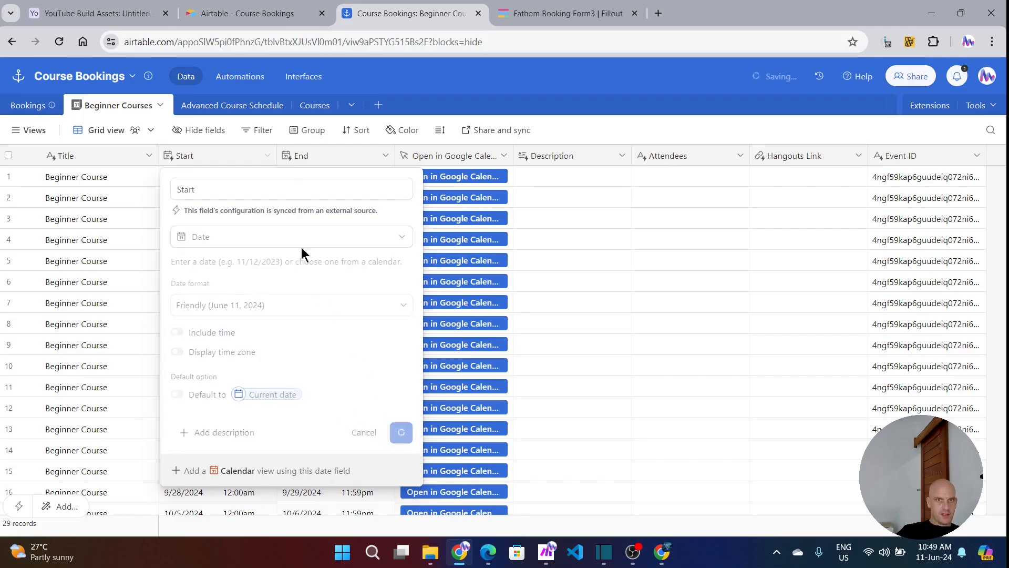
left_click(595, 394)
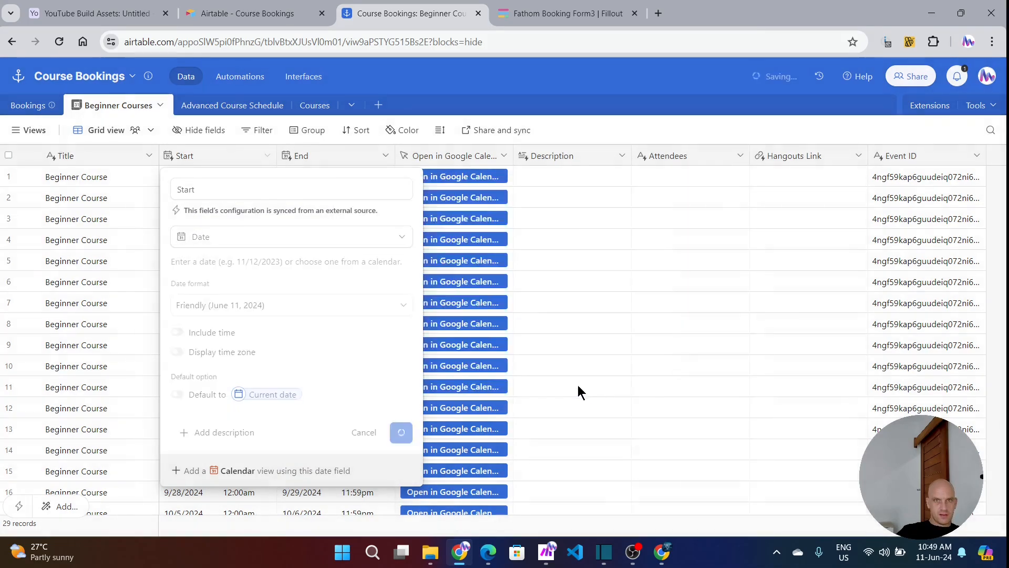
Exclude the time from the End field in Beginner Courses and set its date format to Friendly
left_click(307, 157)
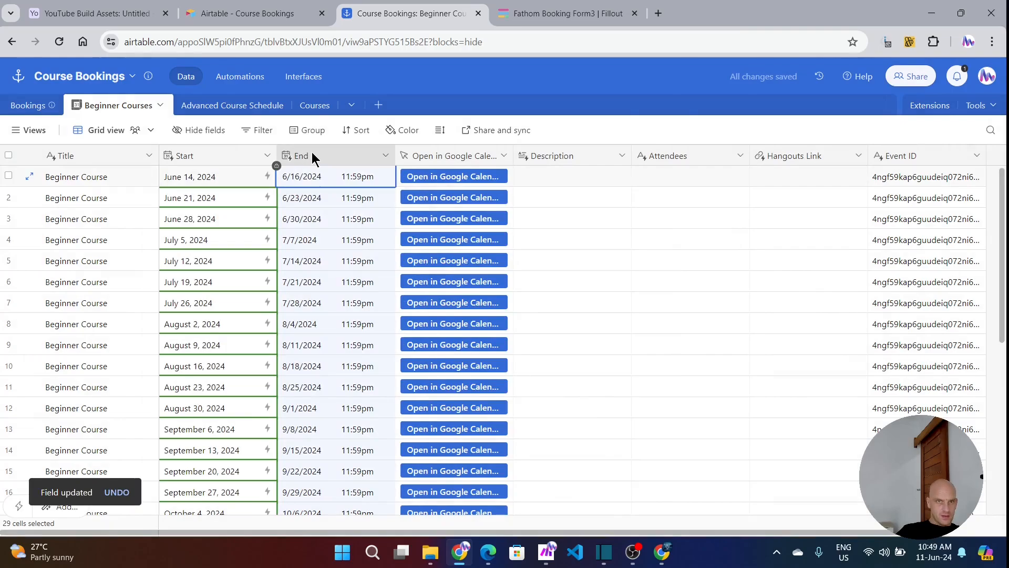
left_click(384, 155)
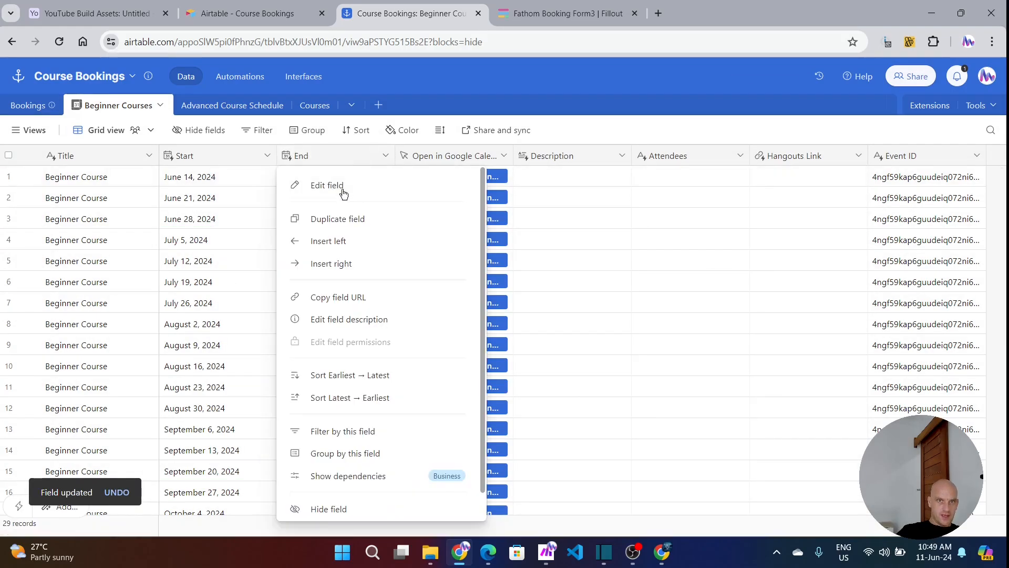
left_click(344, 189)
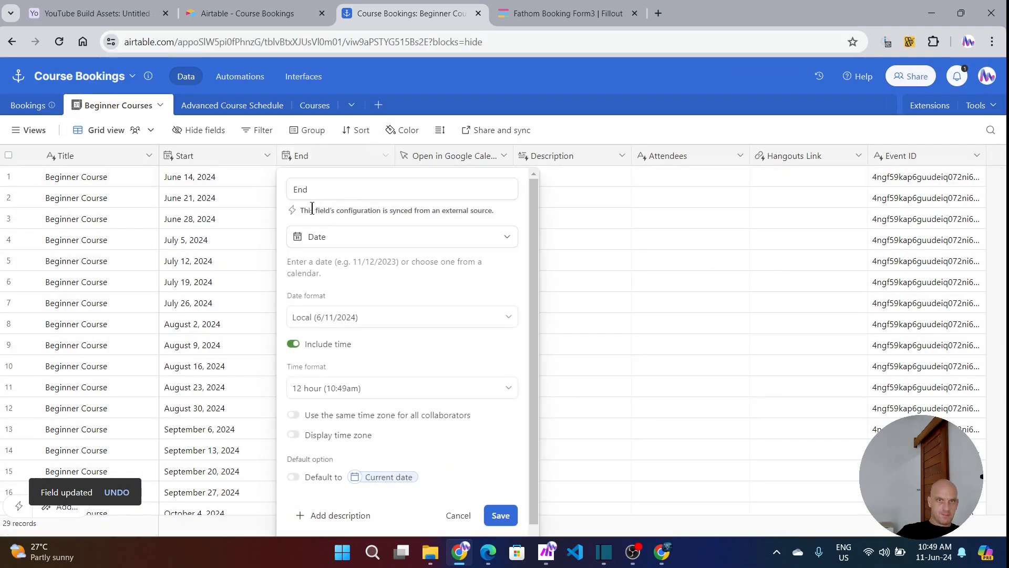
left_click(293, 345)
left_click(394, 307)
left_click(348, 377)
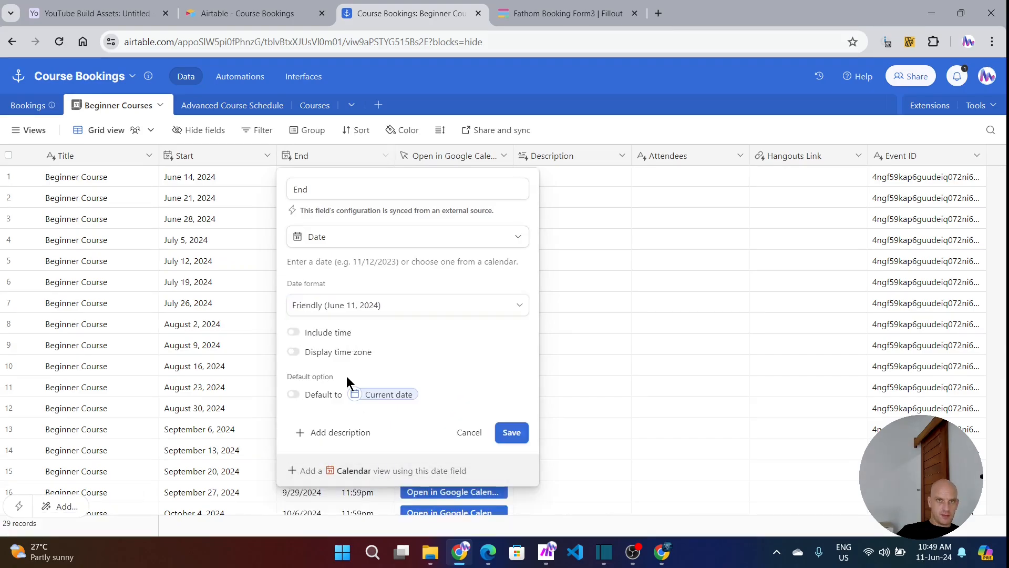
left_click(512, 432)
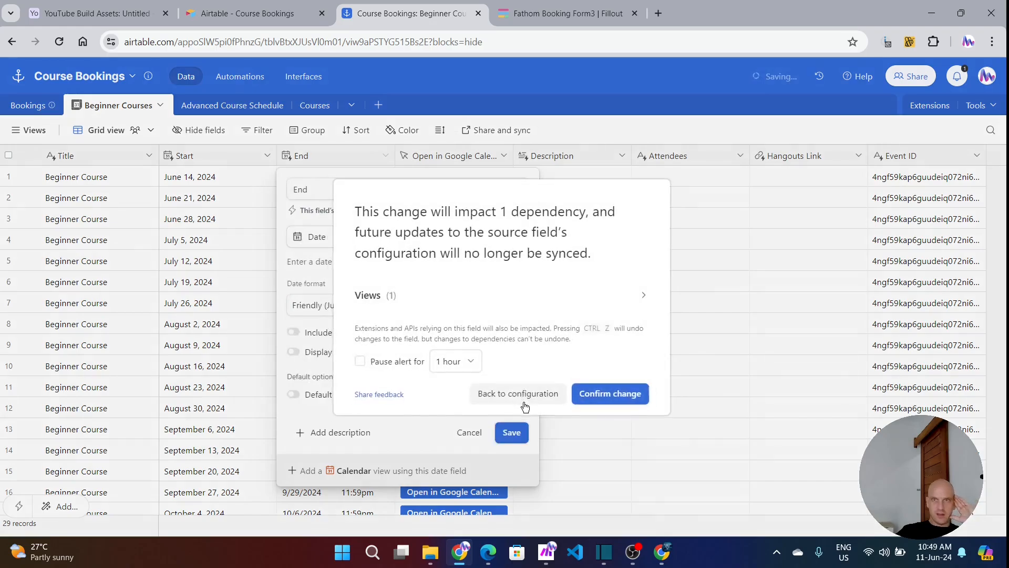
left_click(617, 394)
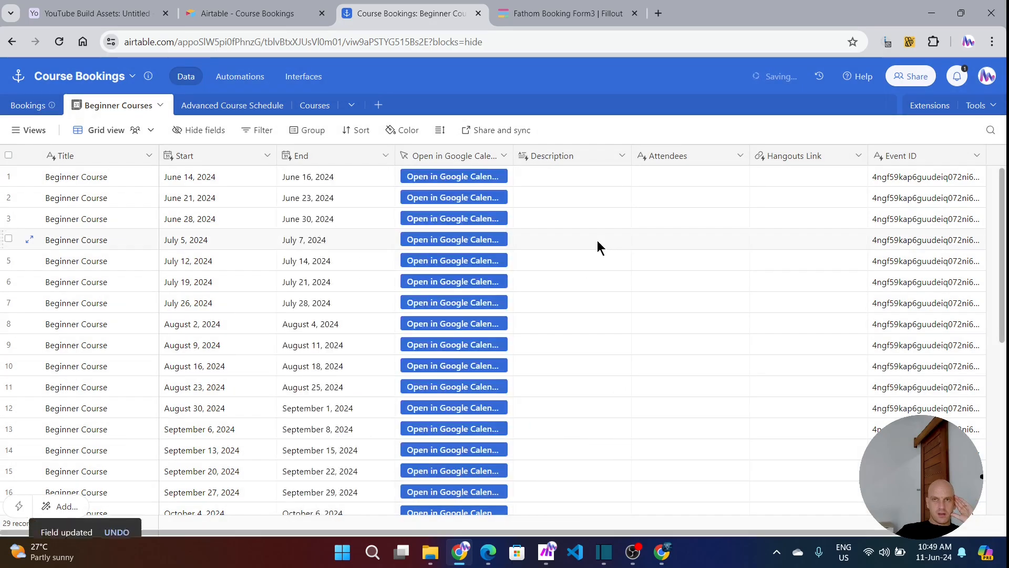
left_click(681, 161)
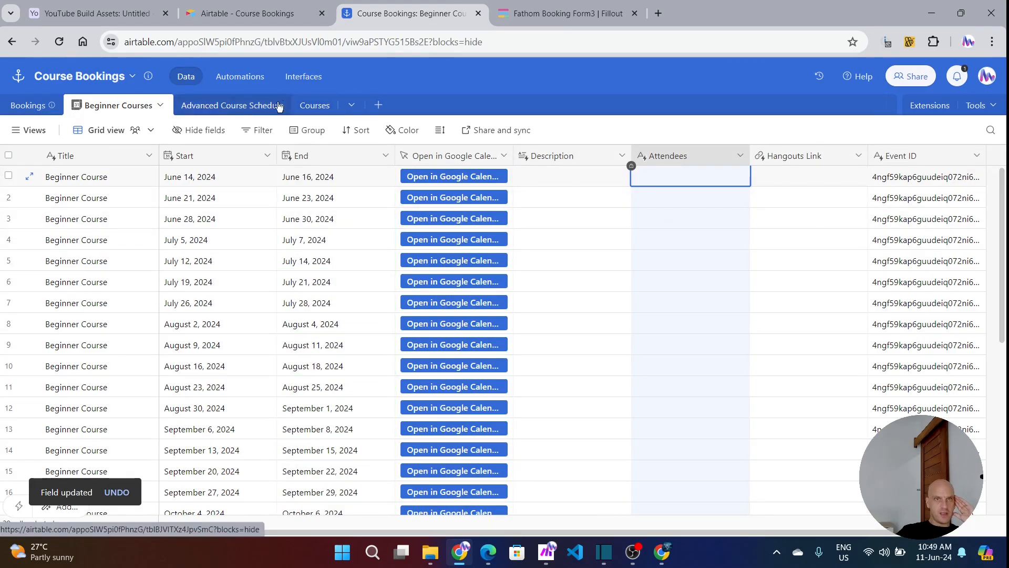
left_click(314, 105)
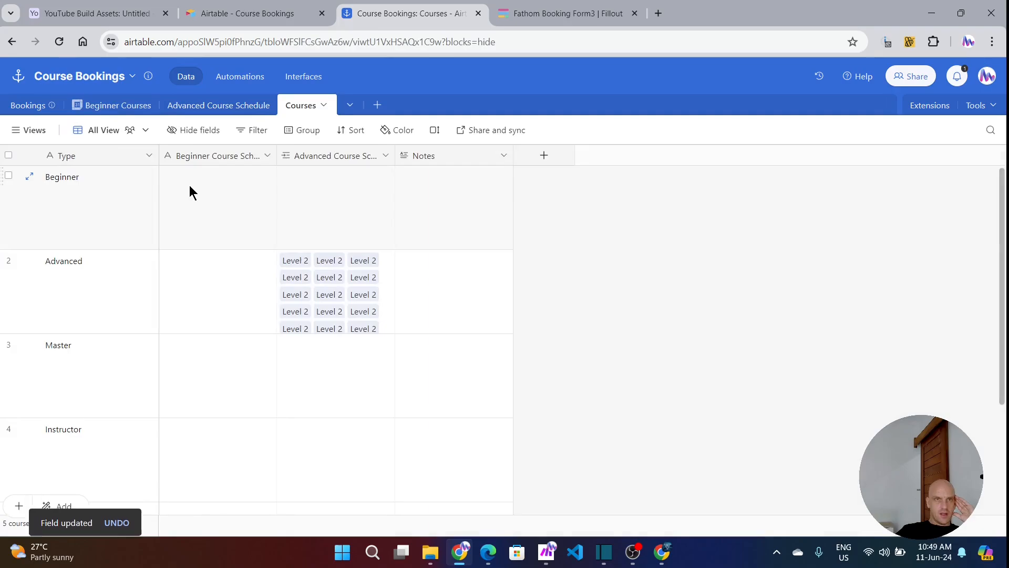
left_click(200, 190)
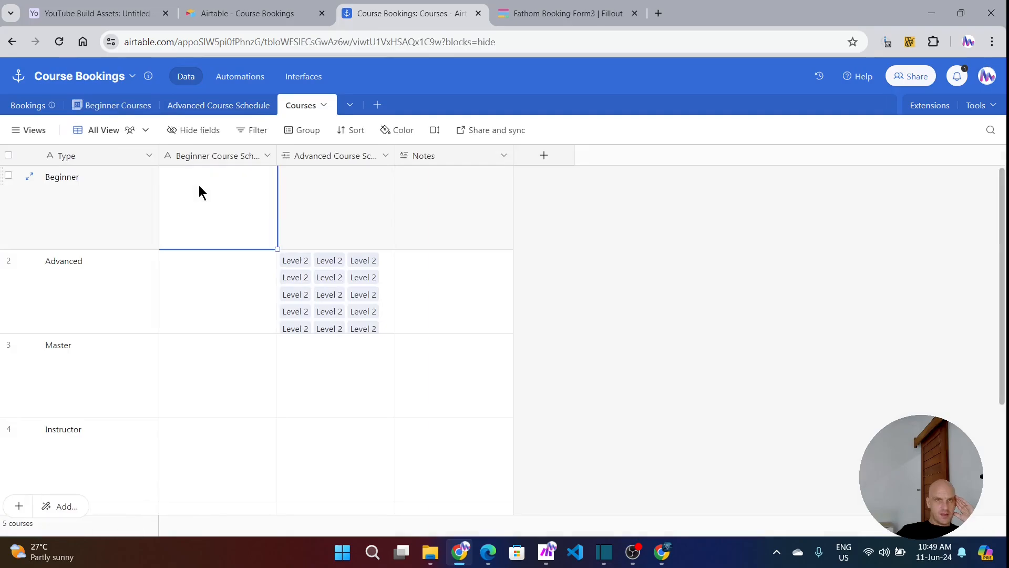
left_click(109, 104)
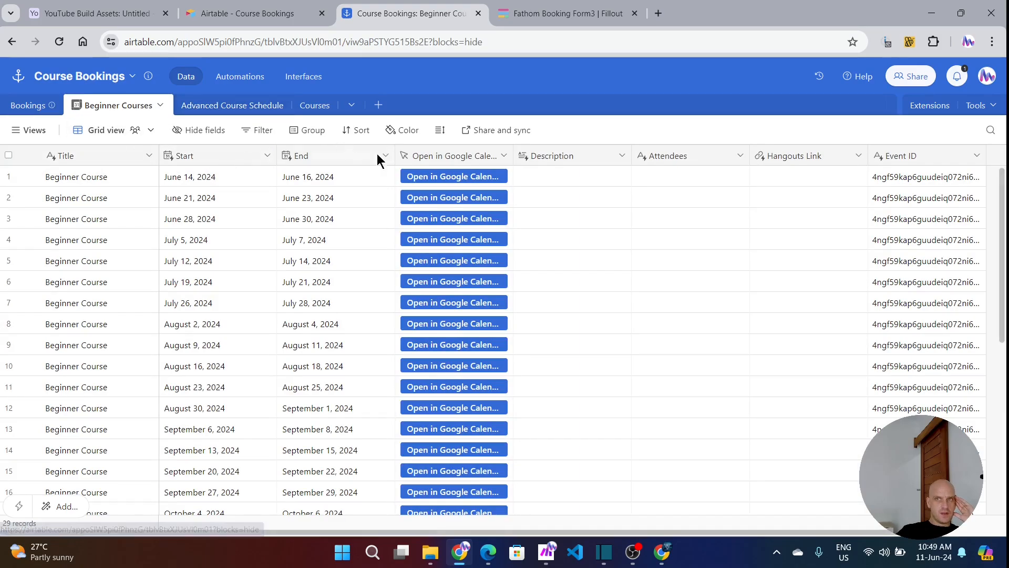
Convert the Beginner Course Schedule field in the Courses table to a link to Beginner Courses allowing multiple records, without adding lookup fields
left_click(314, 105)
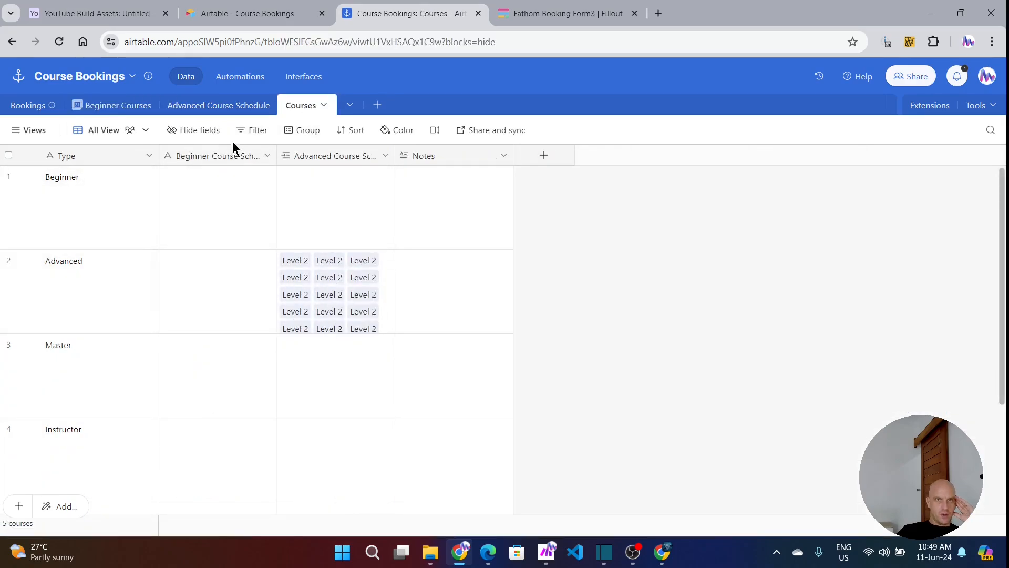
left_click(267, 157)
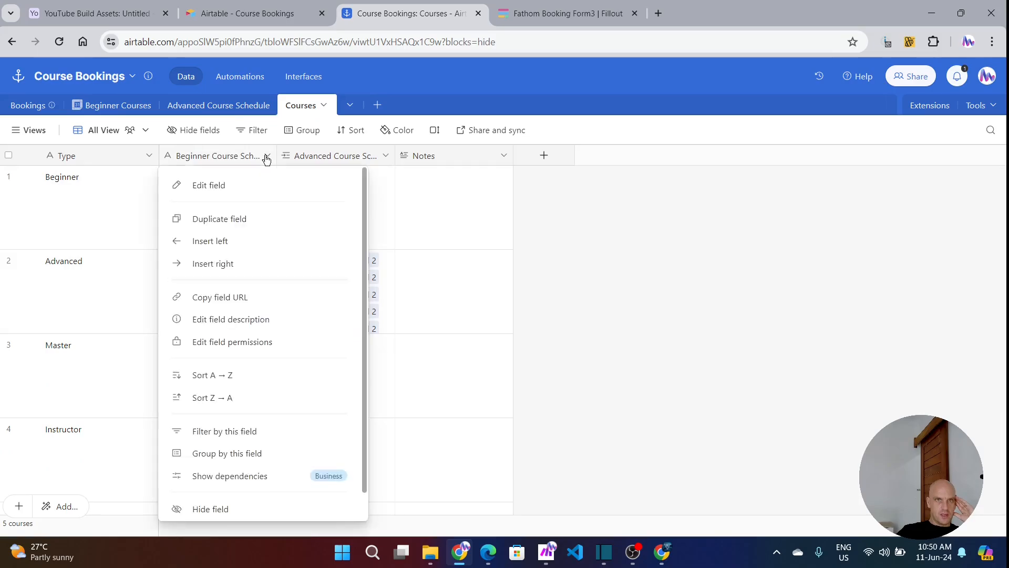
left_click(229, 190)
left_click(273, 227)
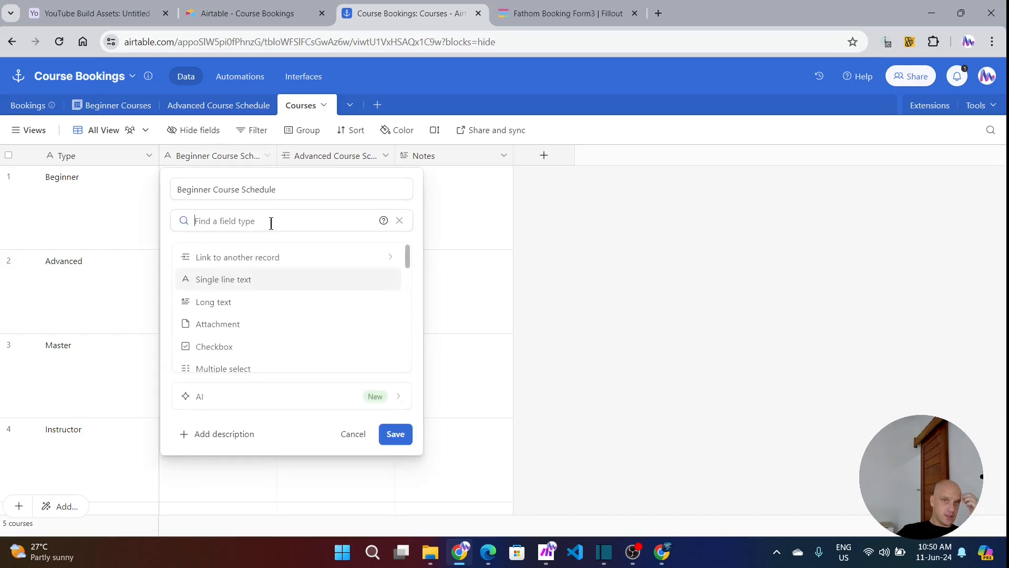
left_click(266, 257)
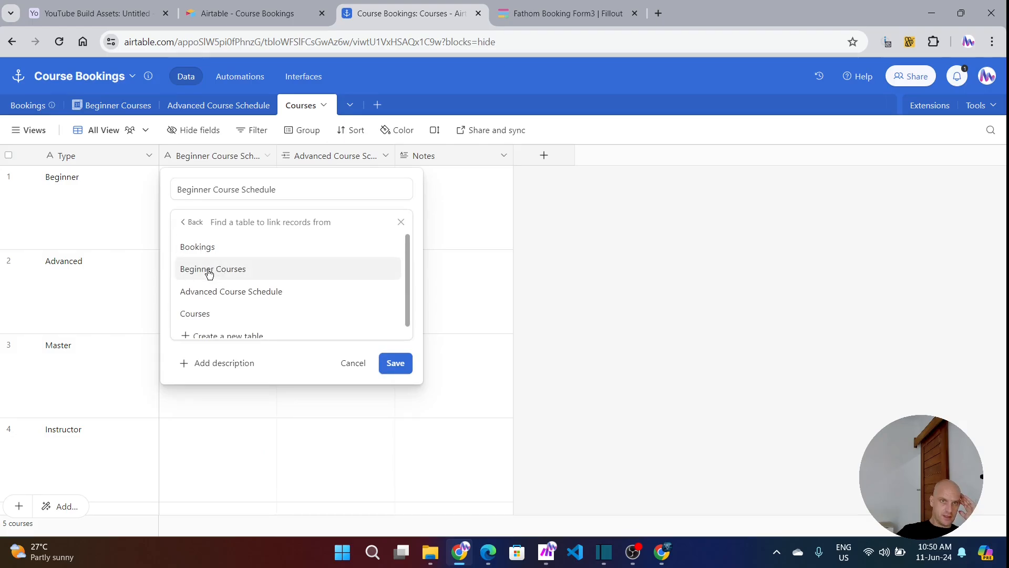
left_click(220, 274)
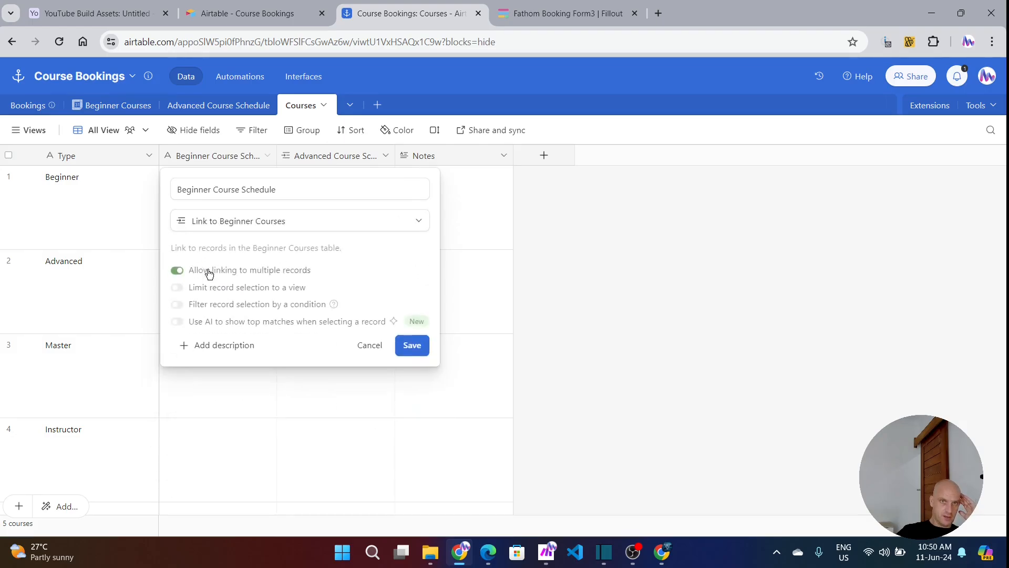
left_click(411, 347)
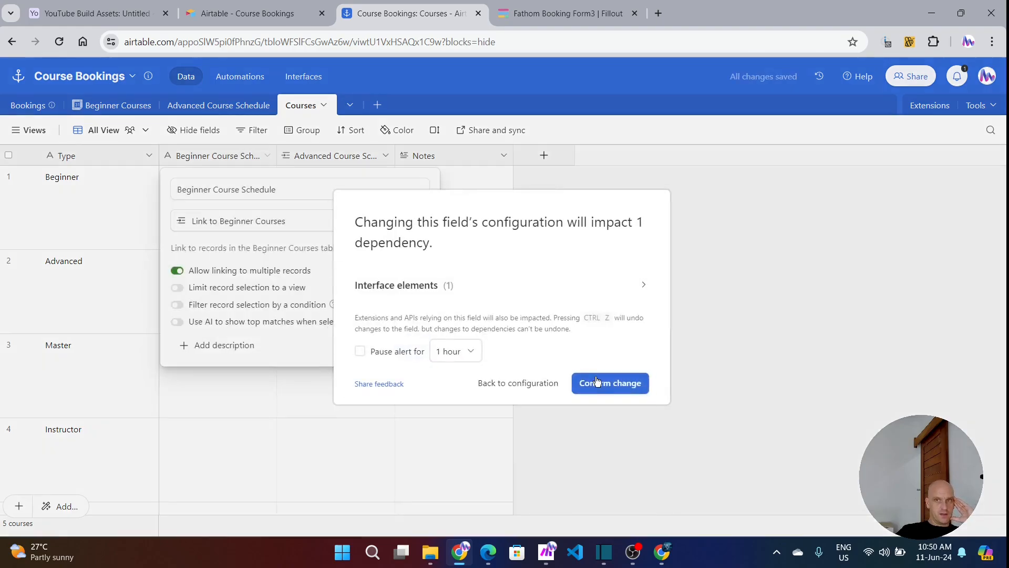
left_click(602, 385)
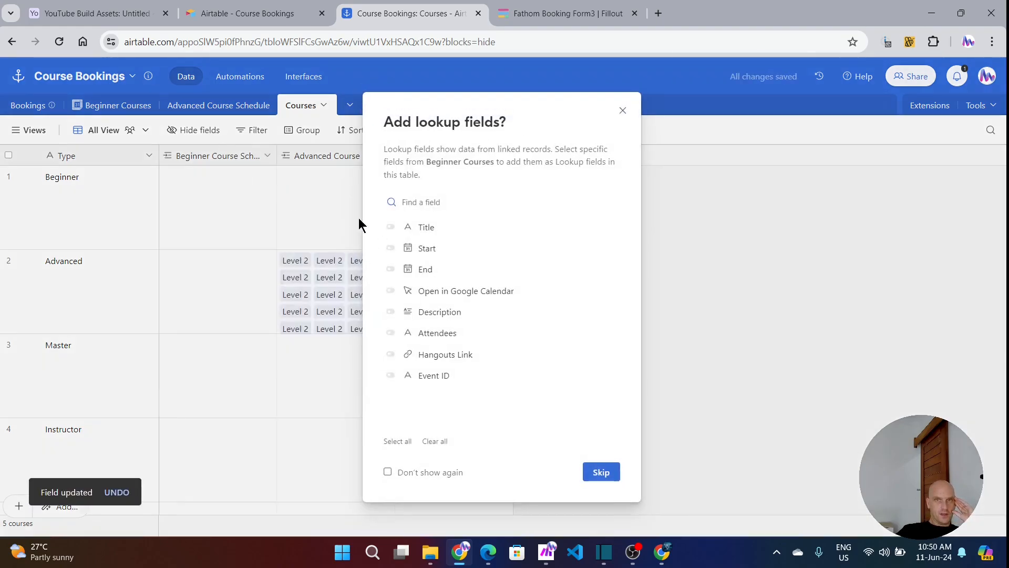
left_click(601, 472)
Link the first Beginner Courses record to the Beginner course in its Courses field and fill that link down through all remaining records
left_click(207, 202)
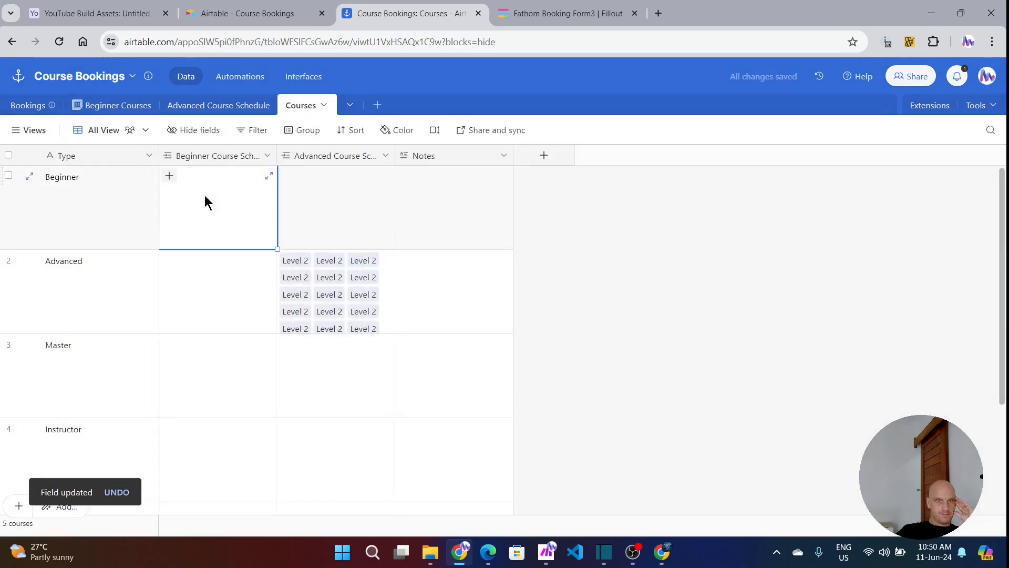
left_click(119, 105)
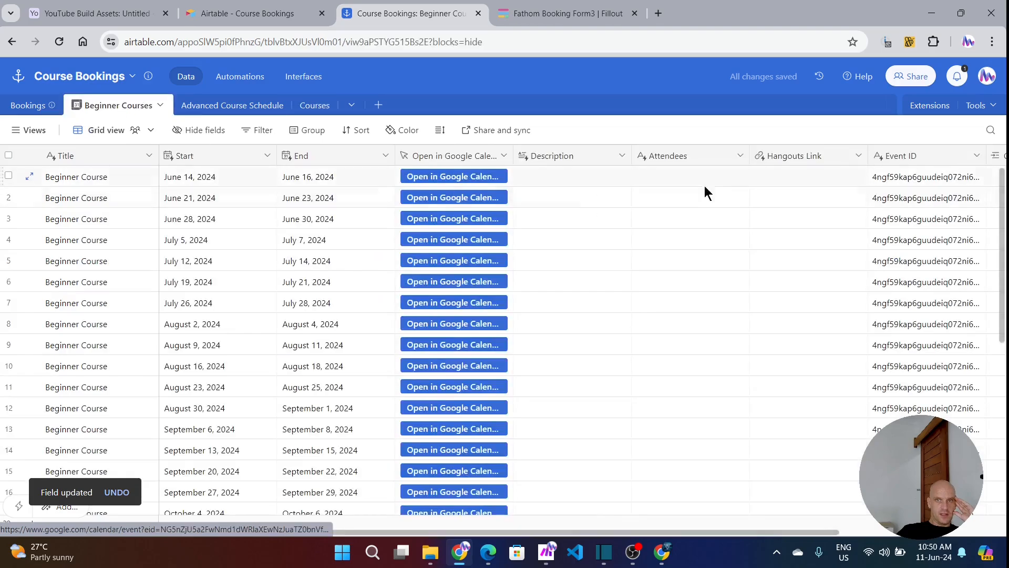
left_click_drag(563, 531, 788, 533)
left_click(821, 177)
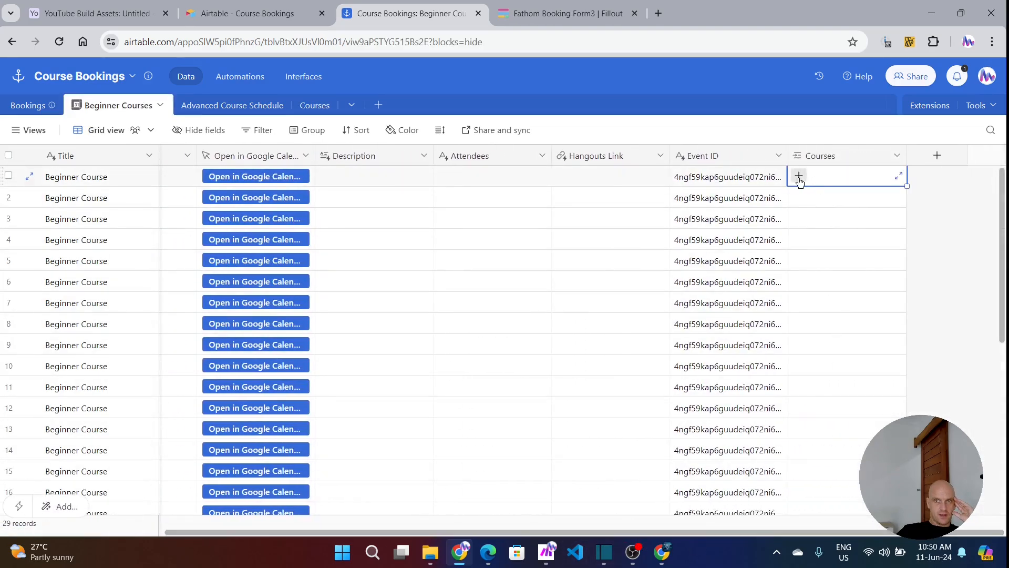
left_click(798, 176)
left_click(675, 247)
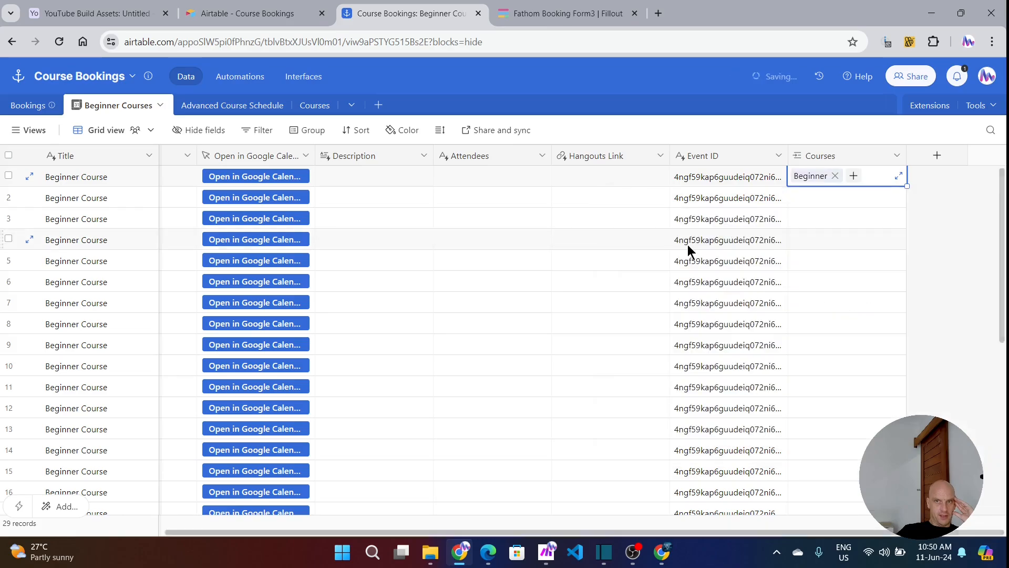
mouse_move(906, 185)
left_mouse_down()
mouse_move(908, 541)
mouse_move(903, 398)
mouse_move(912, 412)
left_mouse_up()
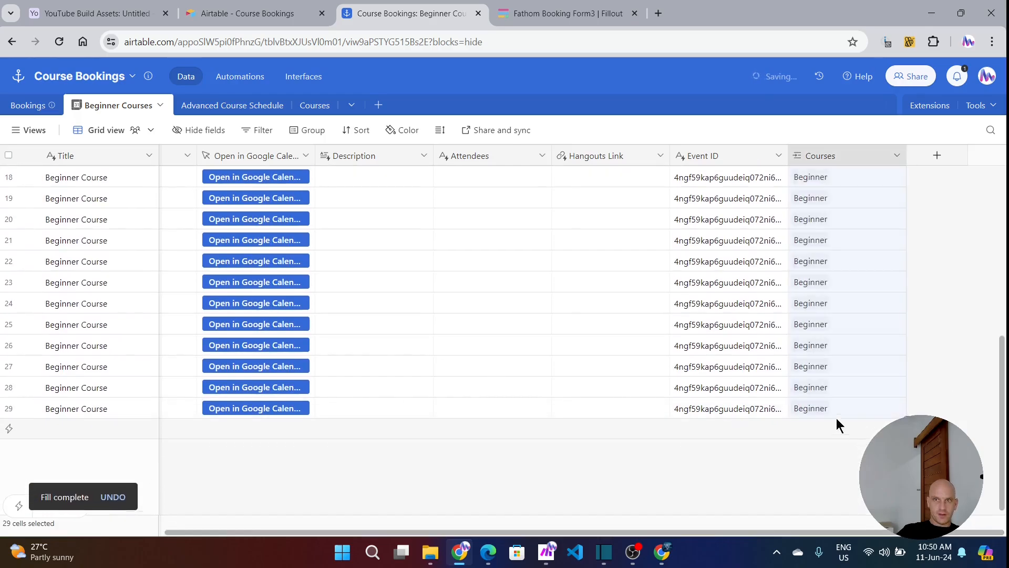
Convert the Beginner Courses field in the Bookings table to a link to the Beginner Courses table allowing multiple records, without lookup fields
left_click(27, 106)
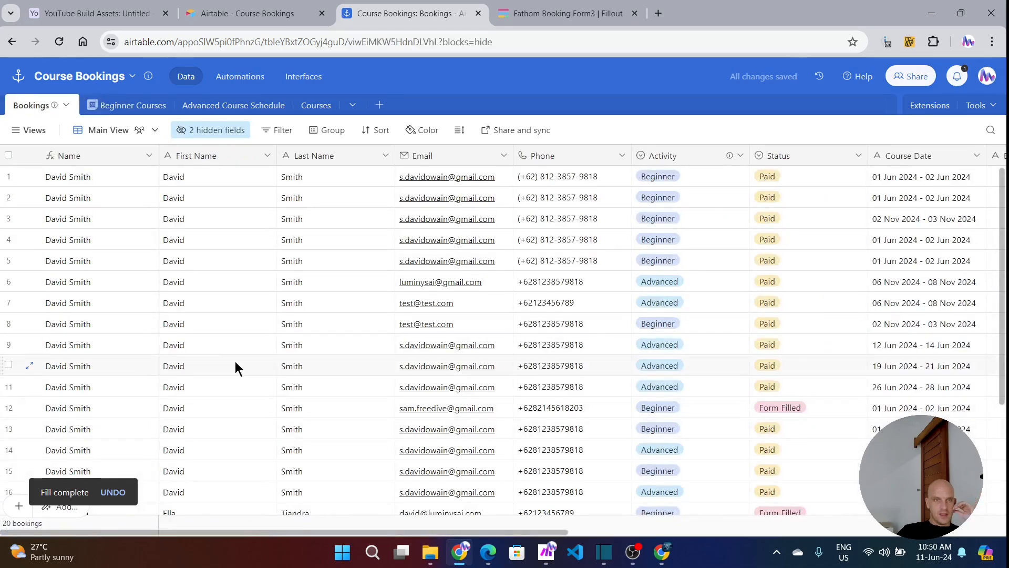
scroll(107, 282, "right", 10)
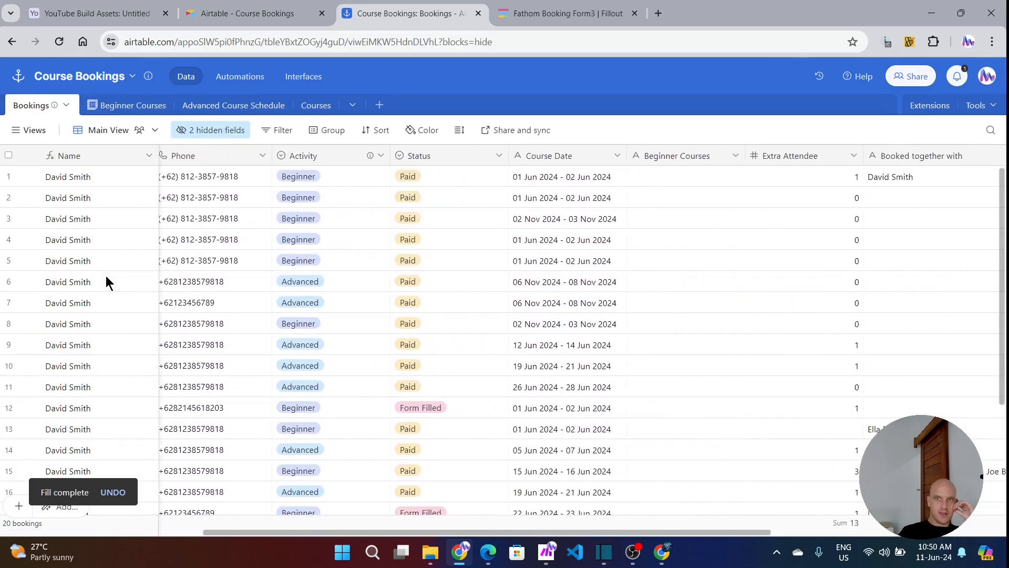
scroll(106, 282, "right", 3)
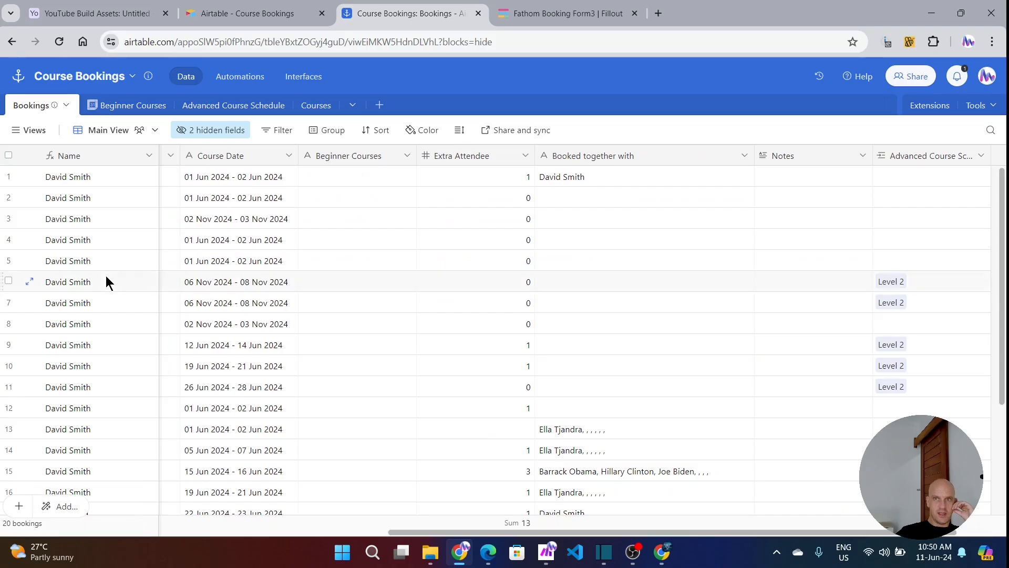
left_click(351, 178)
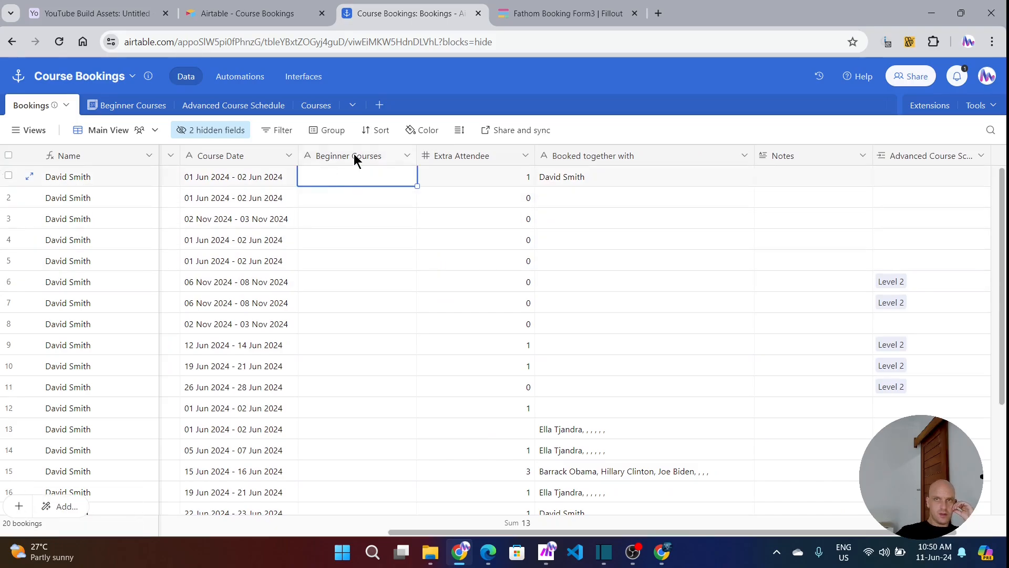
left_click(353, 157)
left_click(408, 156)
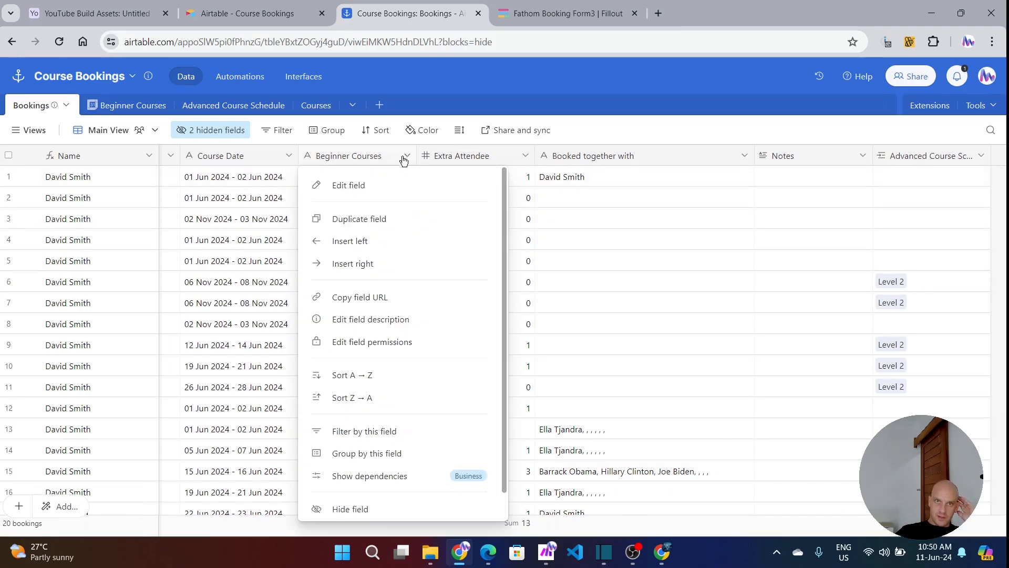
left_click(348, 185)
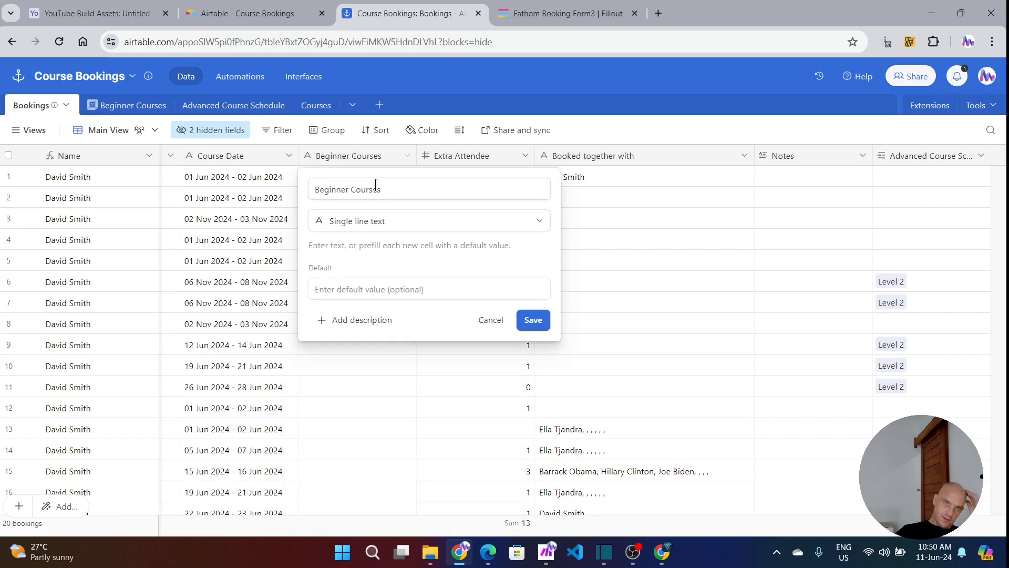
left_click(403, 227)
left_click(374, 259)
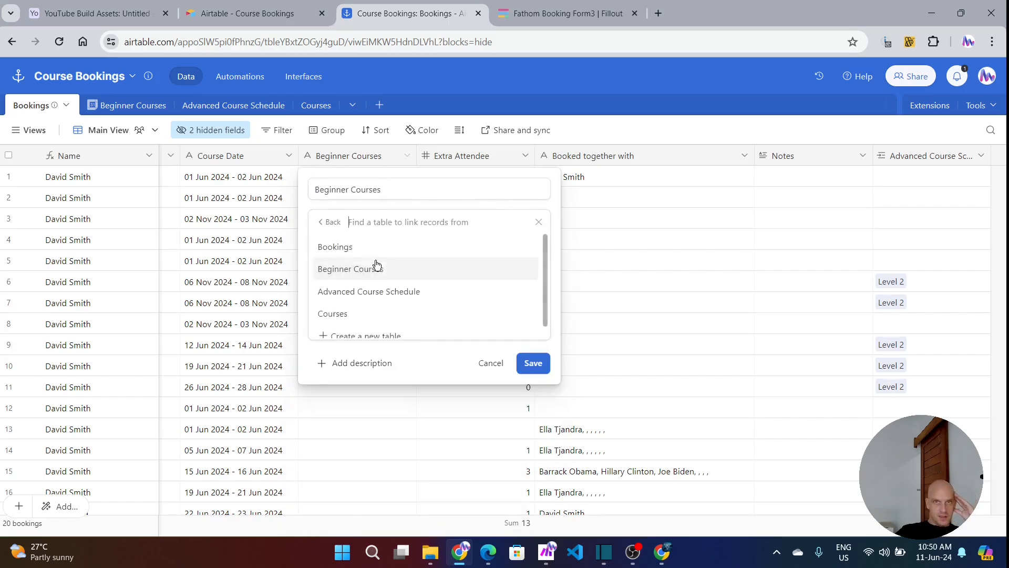
left_click(380, 269)
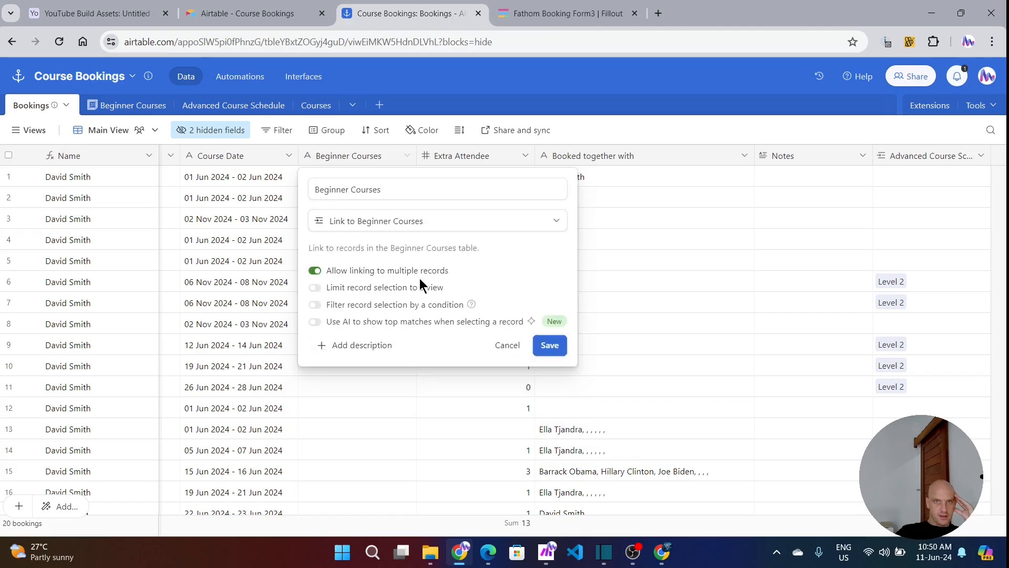
left_click(538, 349)
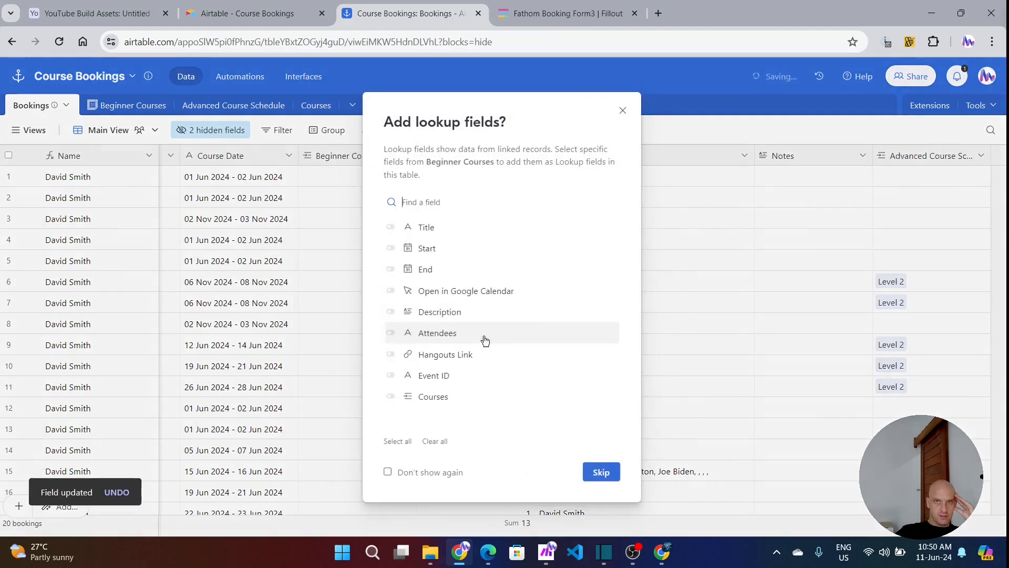
left_click(599, 470)
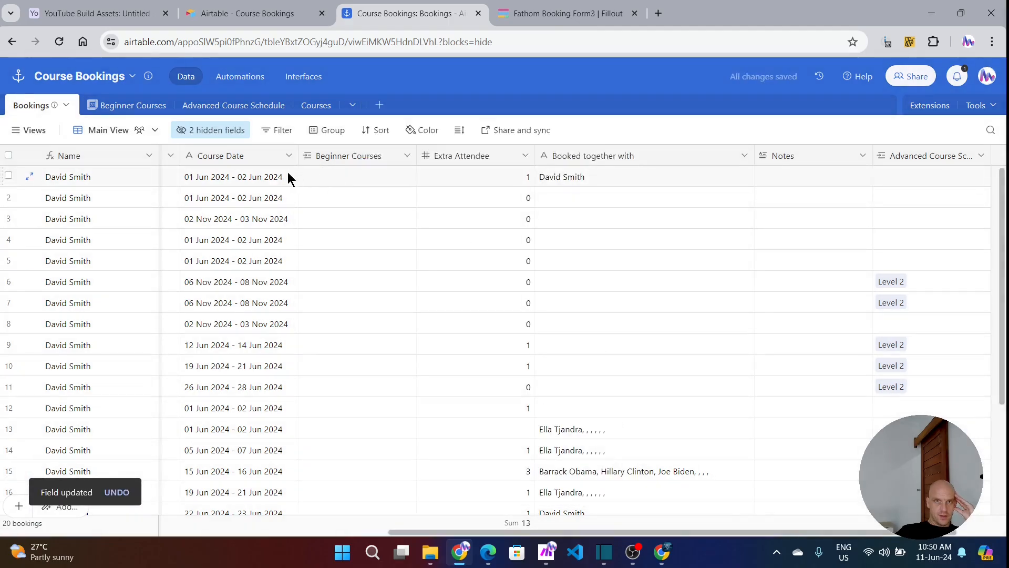
left_click(238, 78)
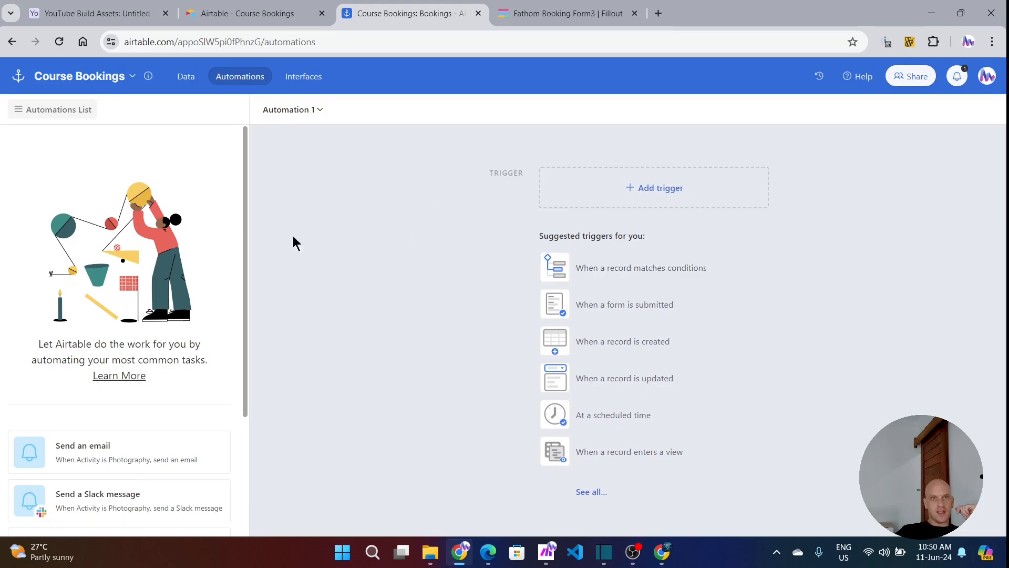
left_click(182, 82)
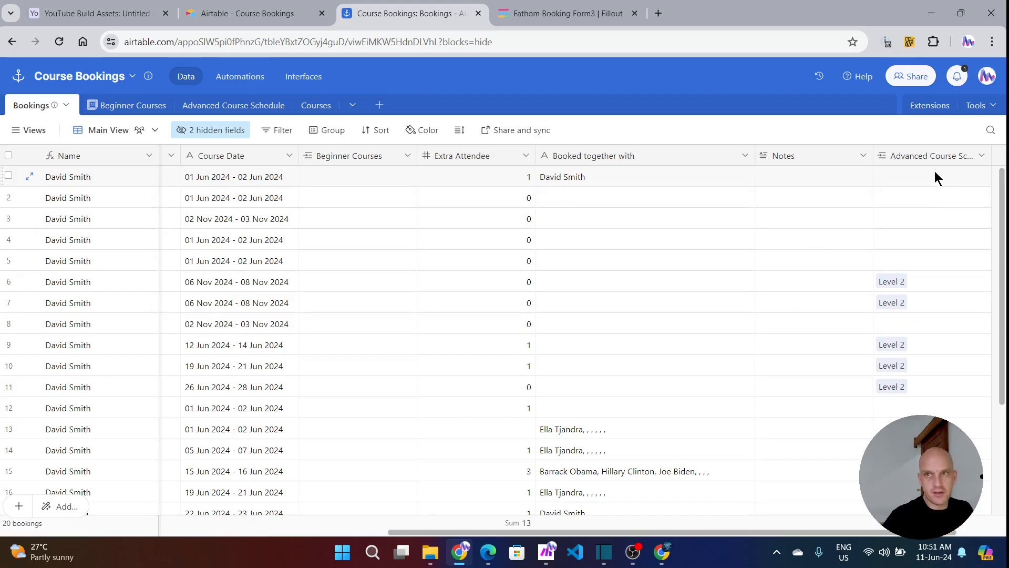
Examine the Advanced Course Schedule field in the Main and Advanced booking views and the Beginner Courses field in the Beginner view
left_click(921, 164)
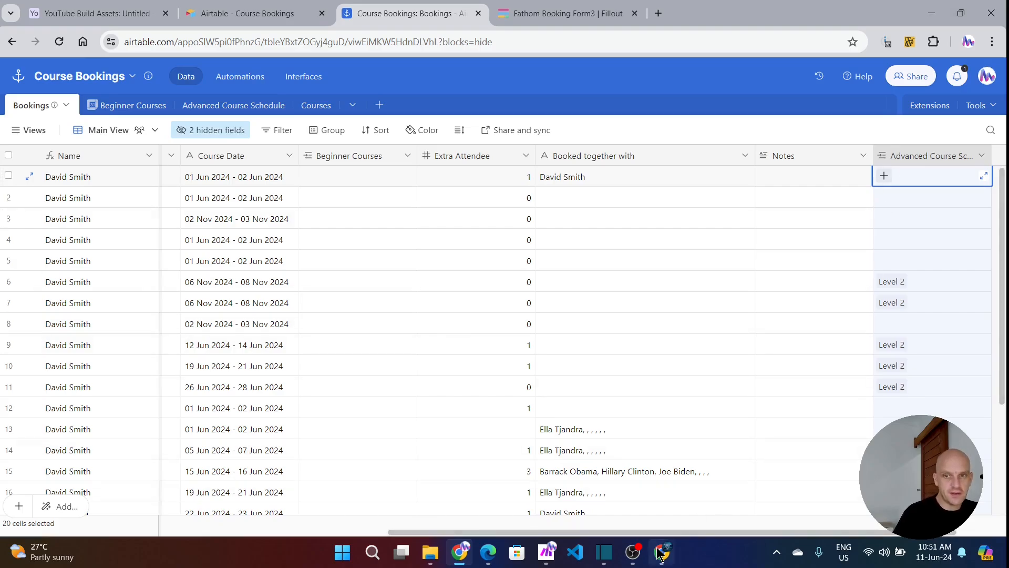
left_click_drag(706, 532, 782, 533)
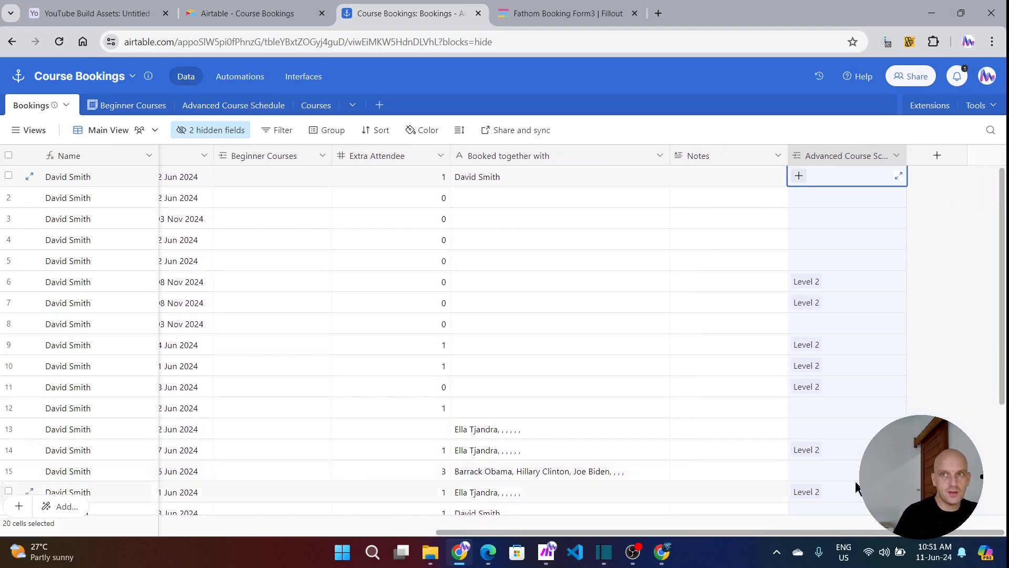
left_click(31, 129)
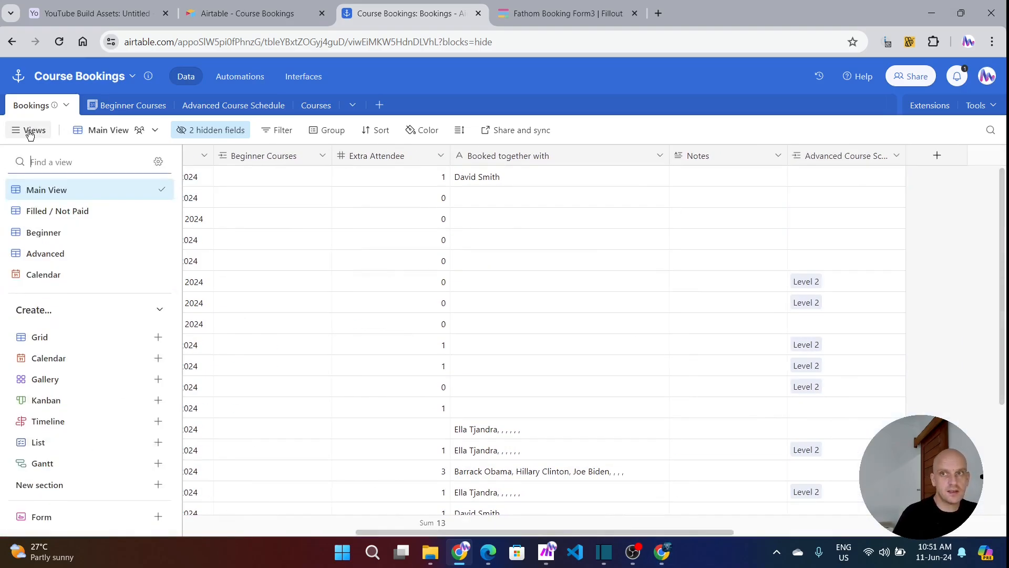
left_click(52, 253)
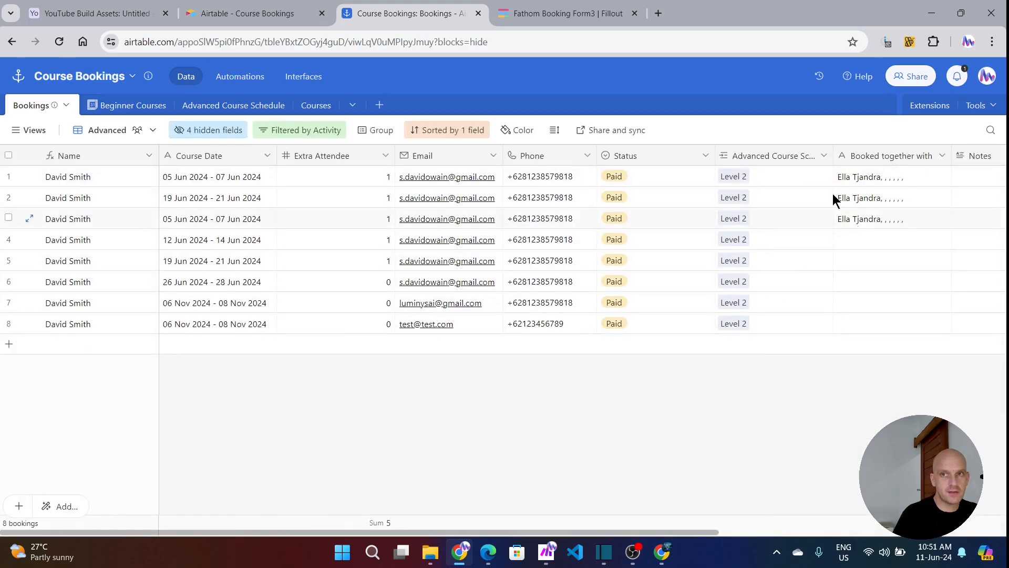
left_click(29, 130)
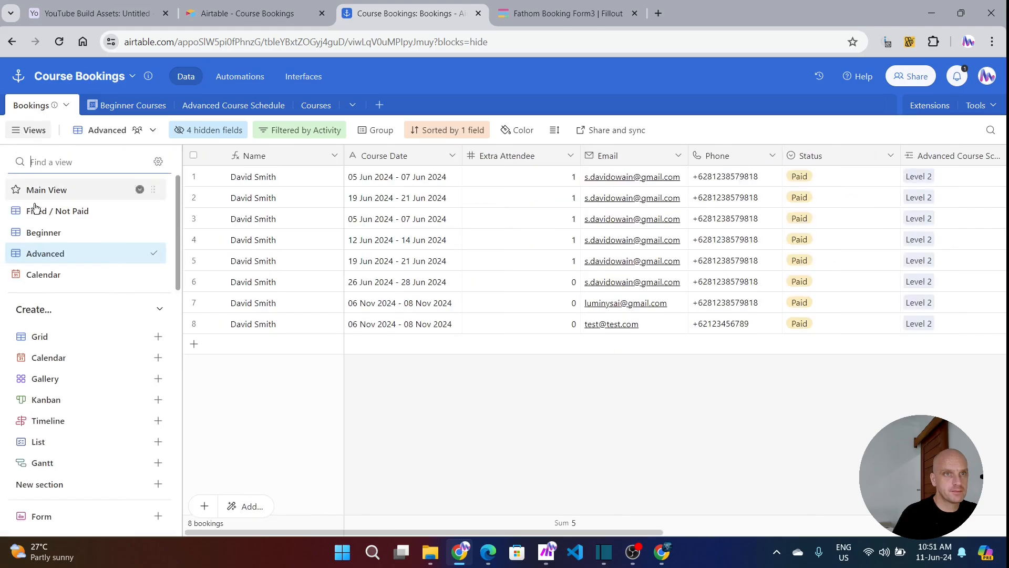
left_click(44, 233)
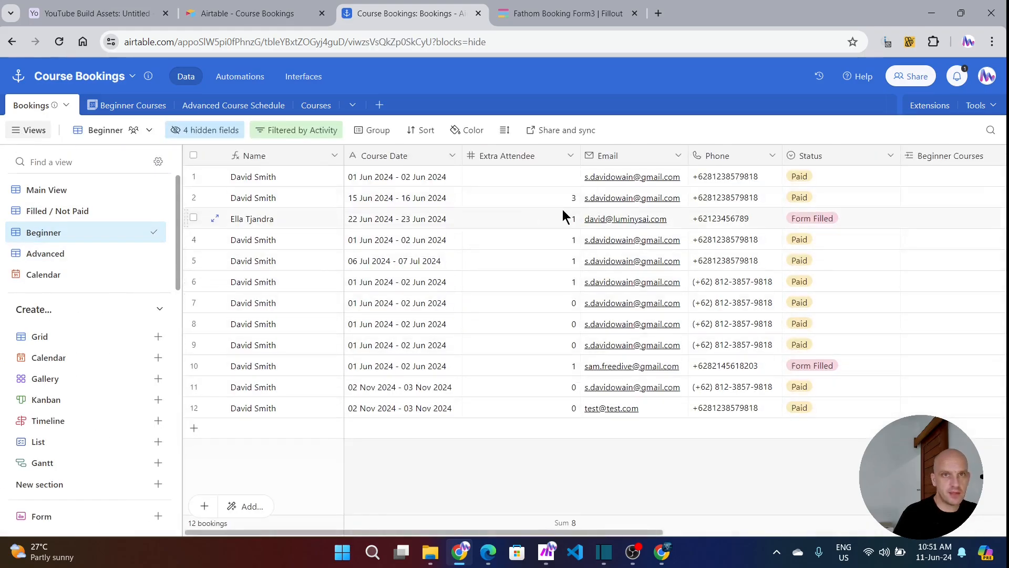
left_click_drag(428, 531, 638, 532)
left_click(539, 181)
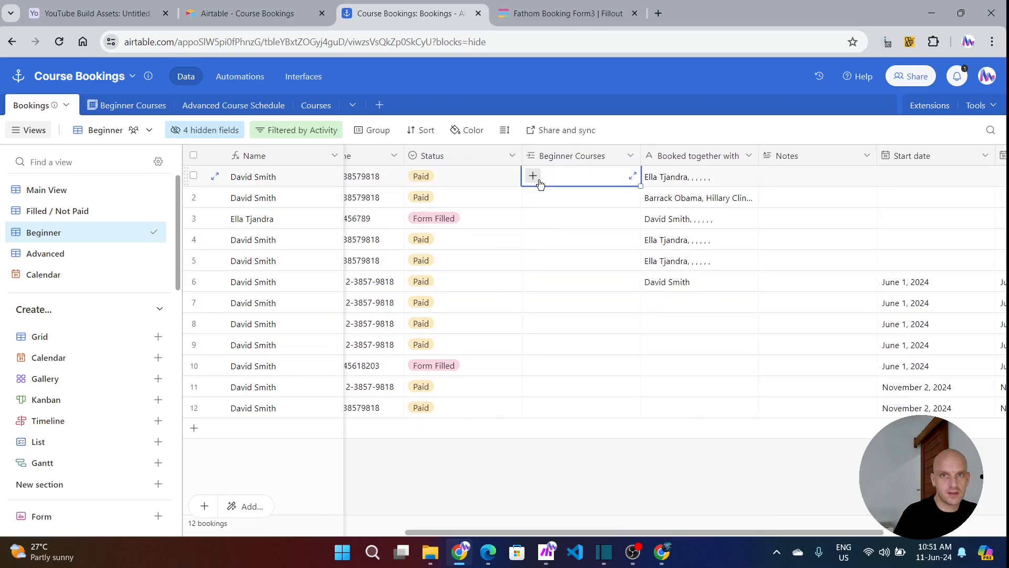
Examine the Beginner Course records available to link in the first booking's Beginner Courses field without choosing one
left_click(535, 178)
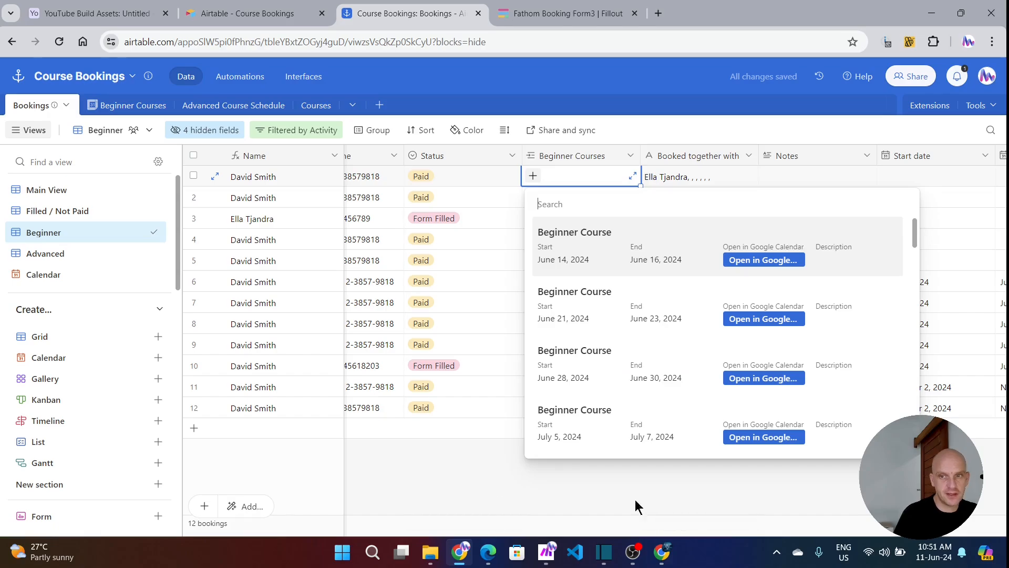
scroll(399, 226, "left", 5)
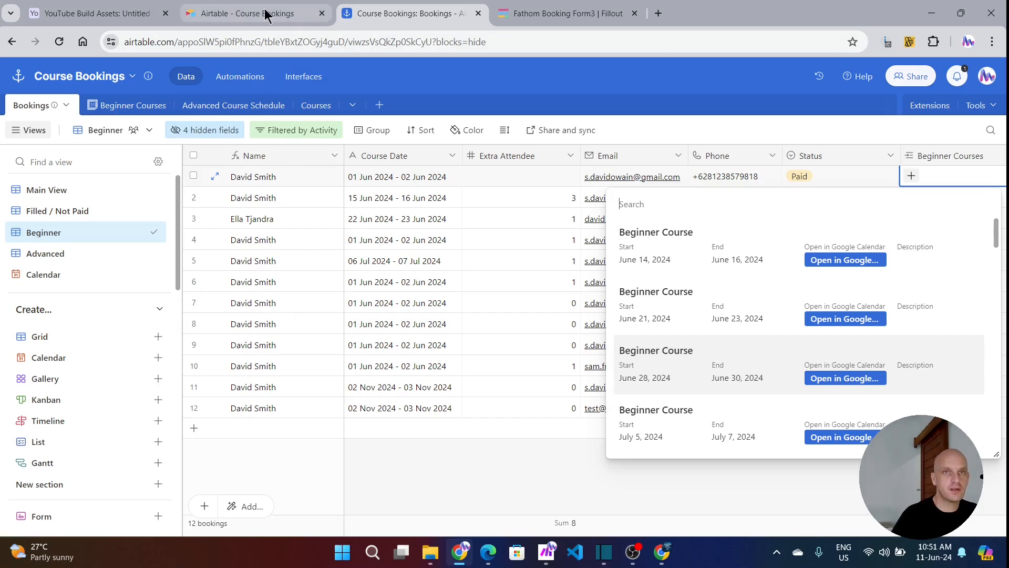
left_click(534, 446)
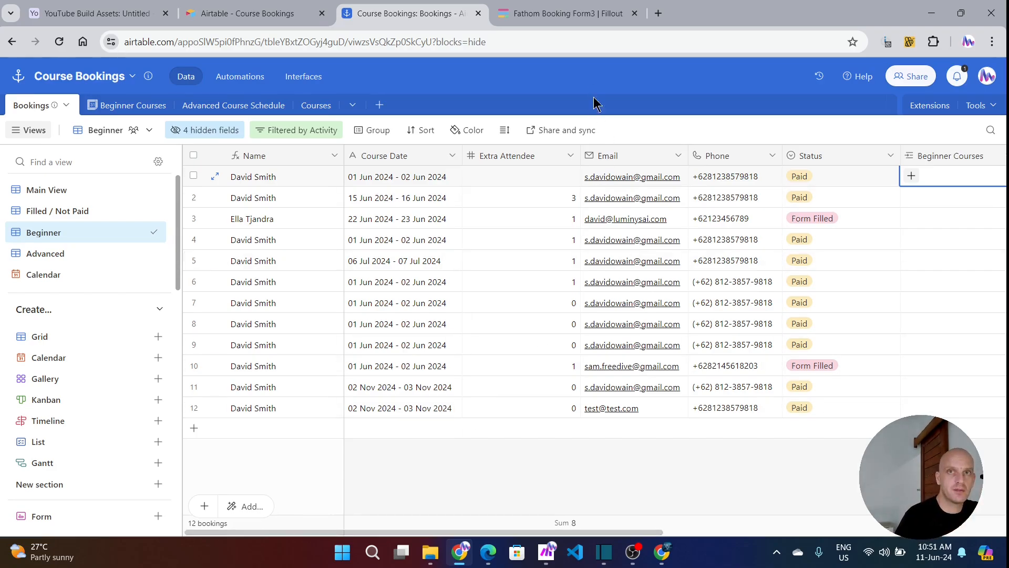
Switch to Fathom Booking Form3 in Fillout and start an Airtable integration up to the access request
left_click(567, 16)
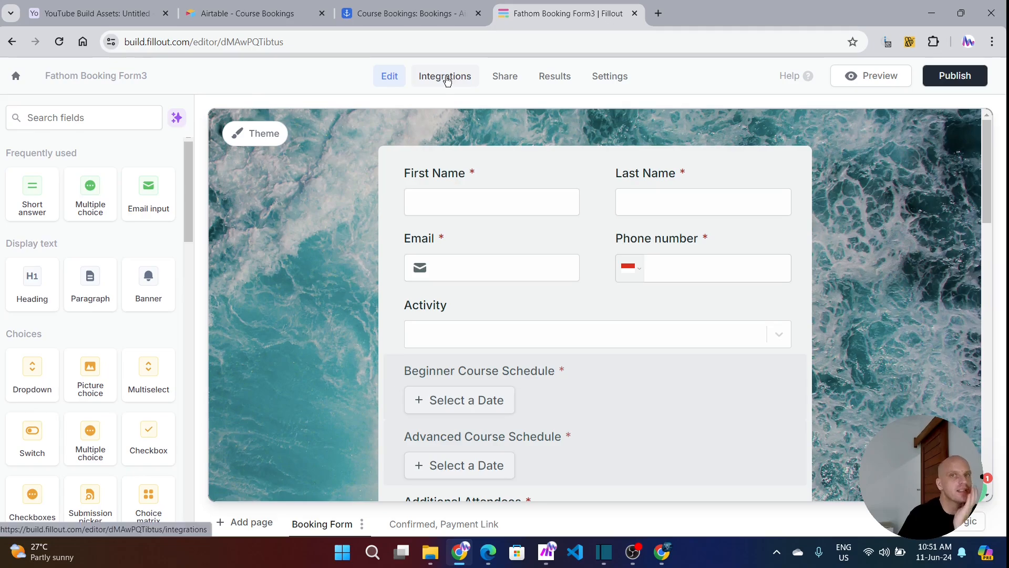
left_click(489, 202)
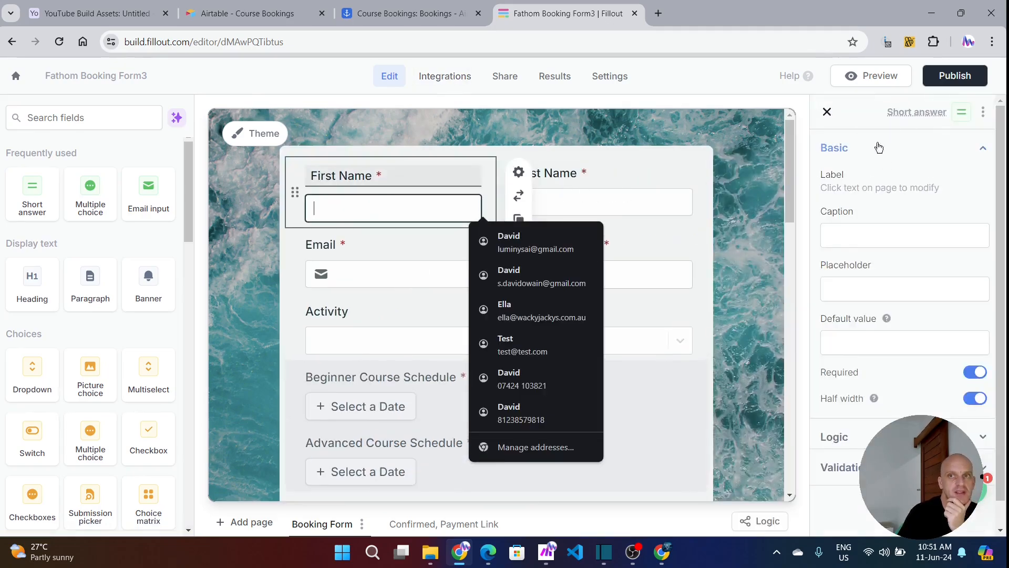
left_click(983, 114)
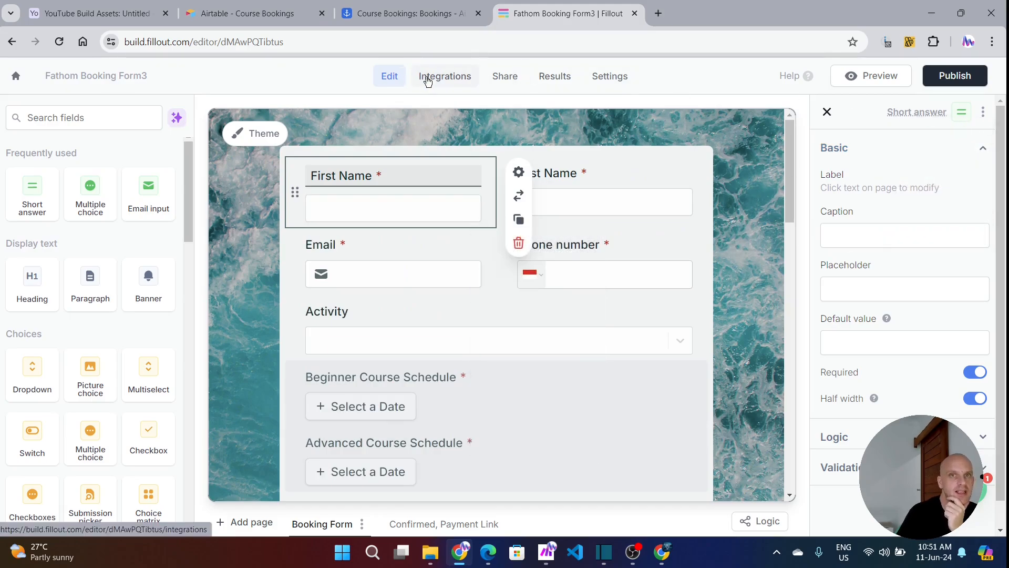
left_click(435, 78)
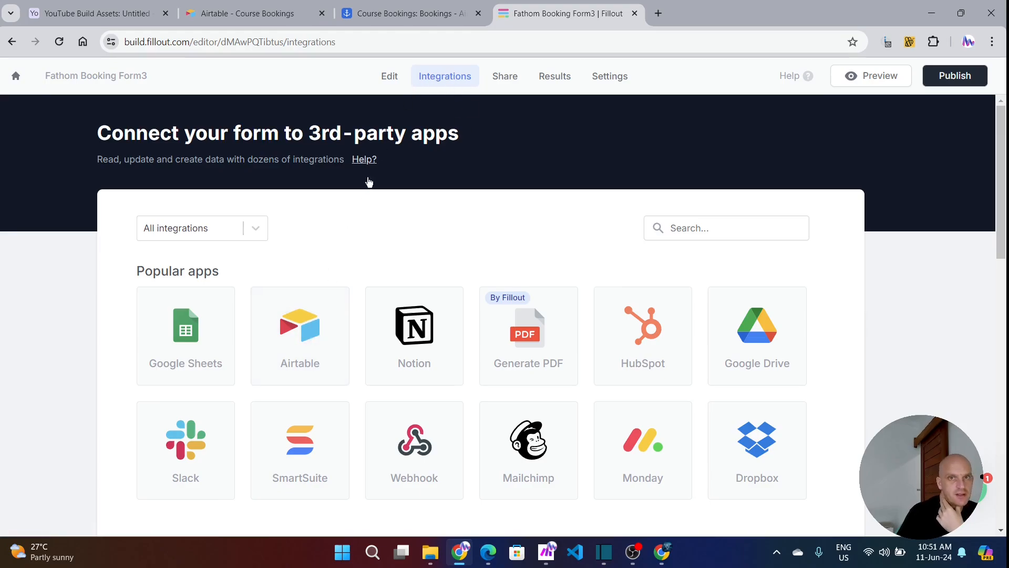
left_click(308, 338)
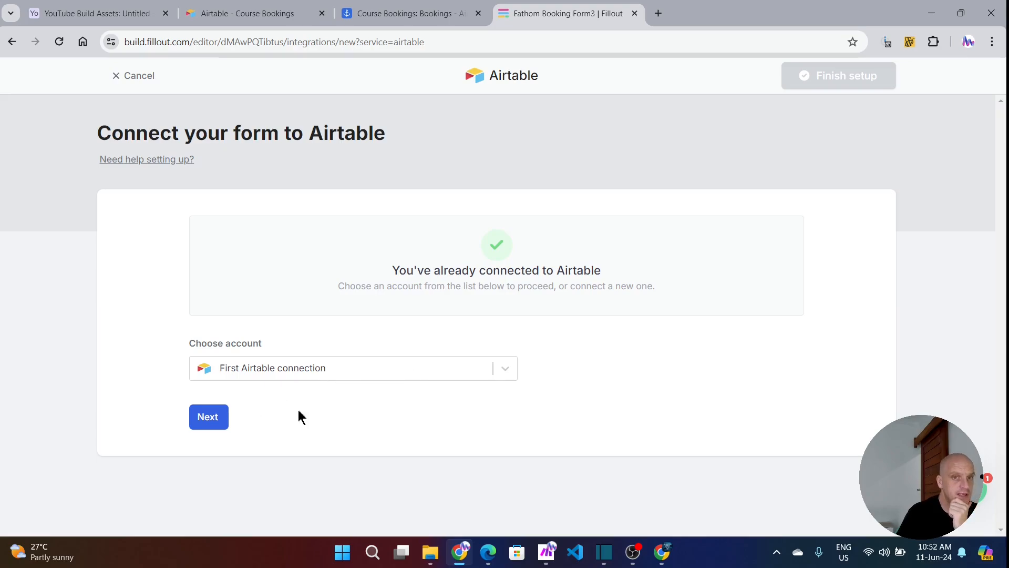
left_click(506, 372)
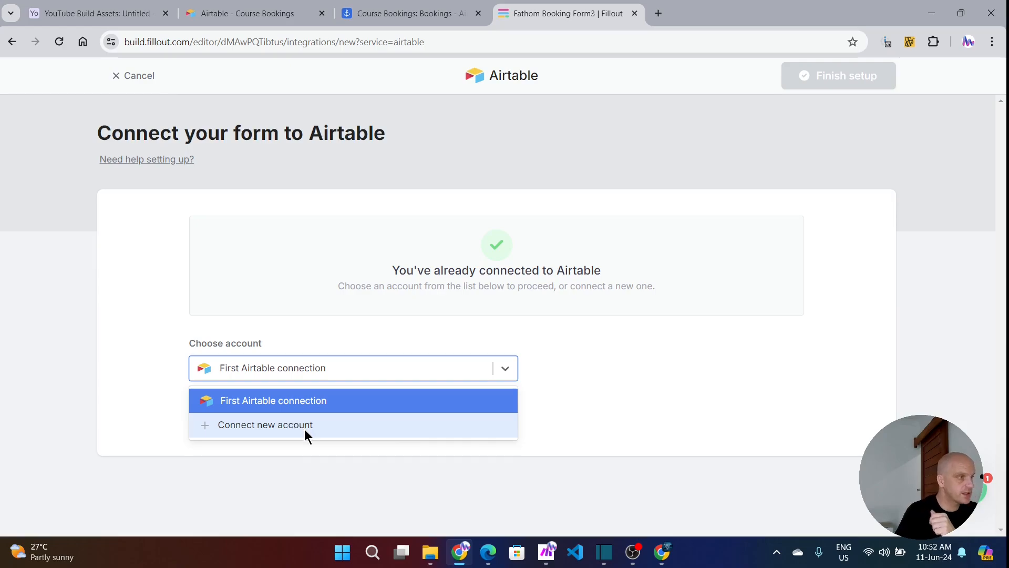
left_click(593, 384)
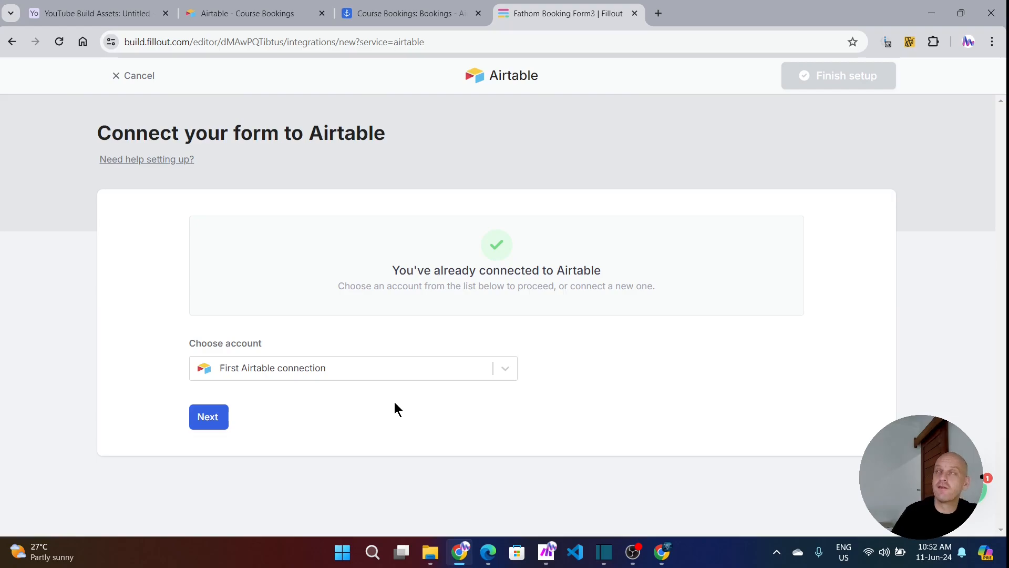
left_click(217, 416)
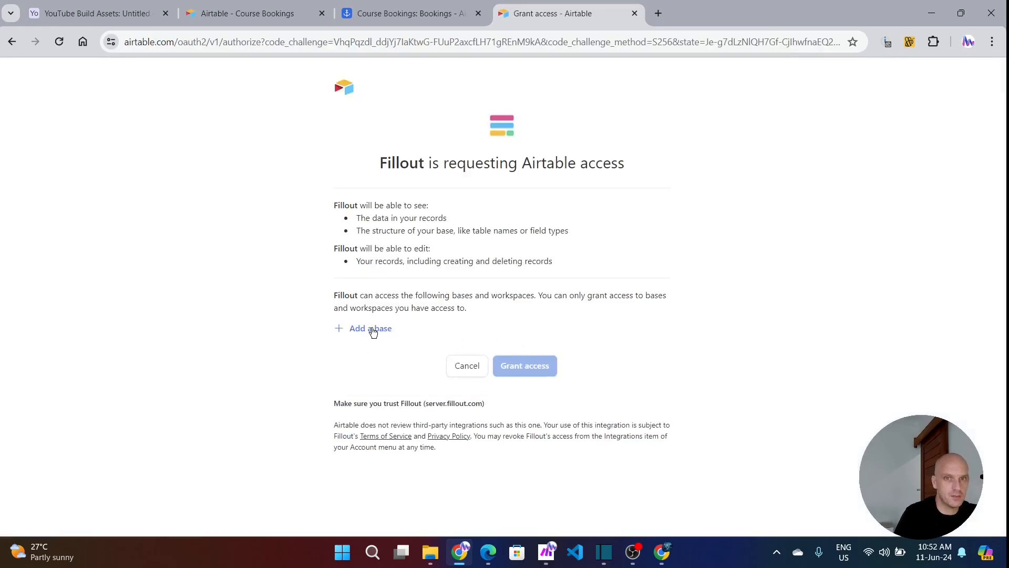
Add the last Course Bookings base in the list to Fillout's Airtable access request and grant access
left_click(373, 331)
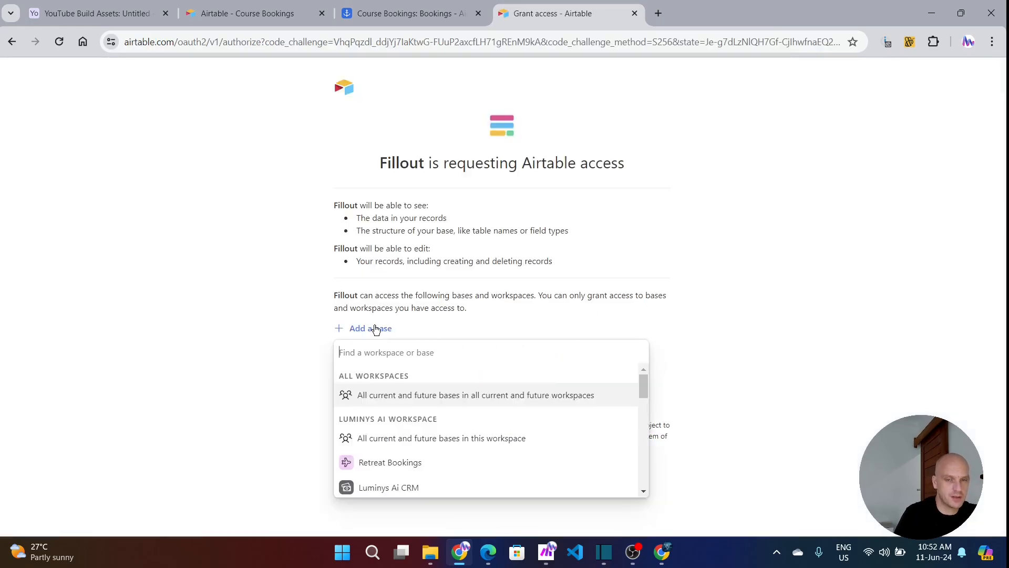
scroll(419, 428, "down", 10)
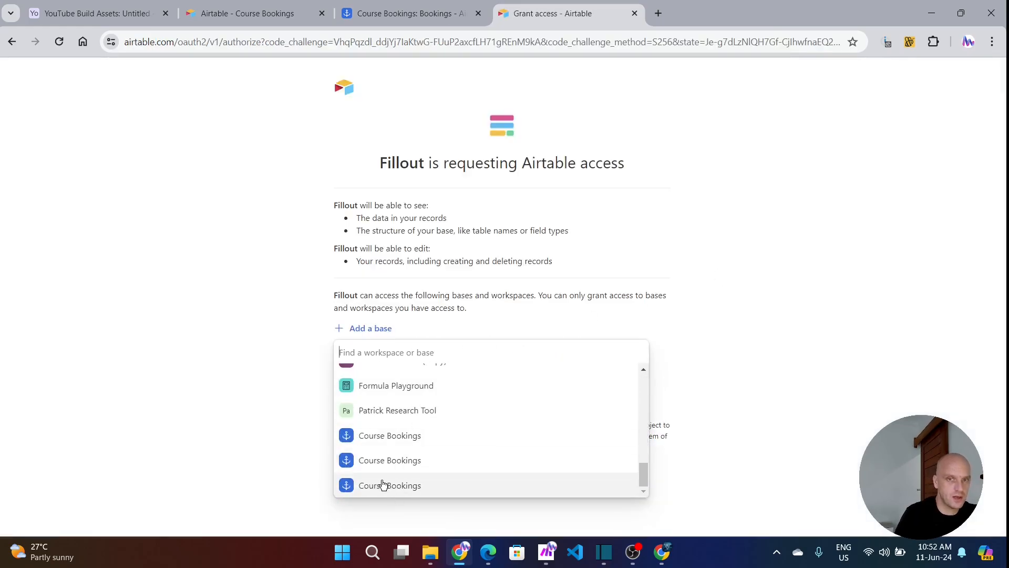
left_click(363, 485)
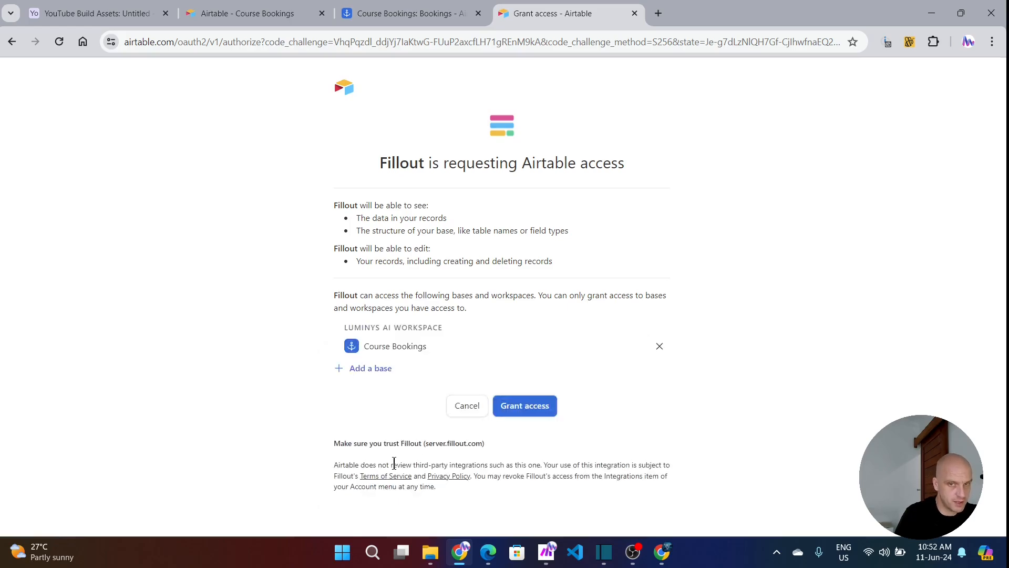
left_click(516, 406)
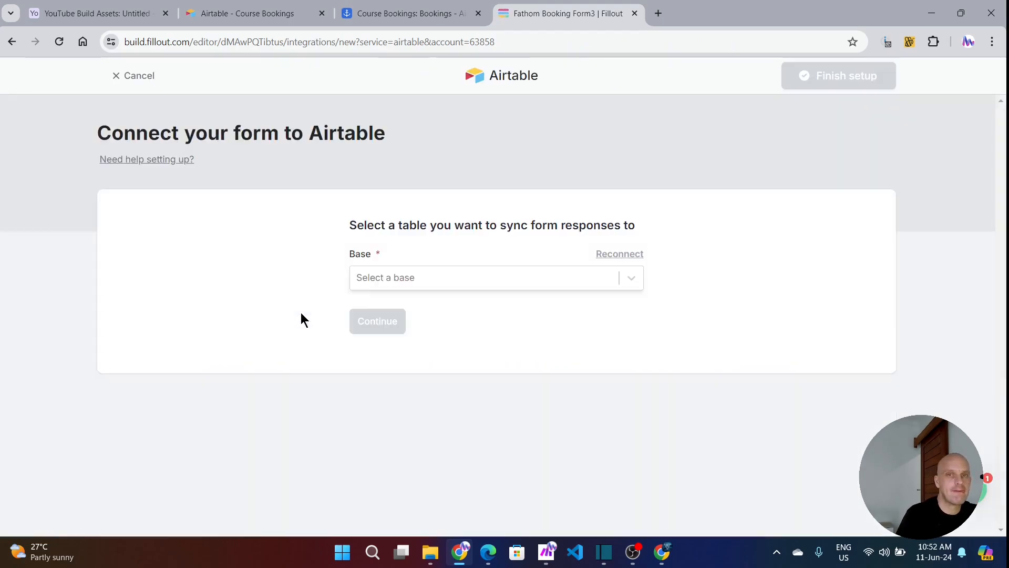
Choose the Course Bookings base and its Bookings table as the destination for the form responses
left_click(463, 277)
left_click(390, 309)
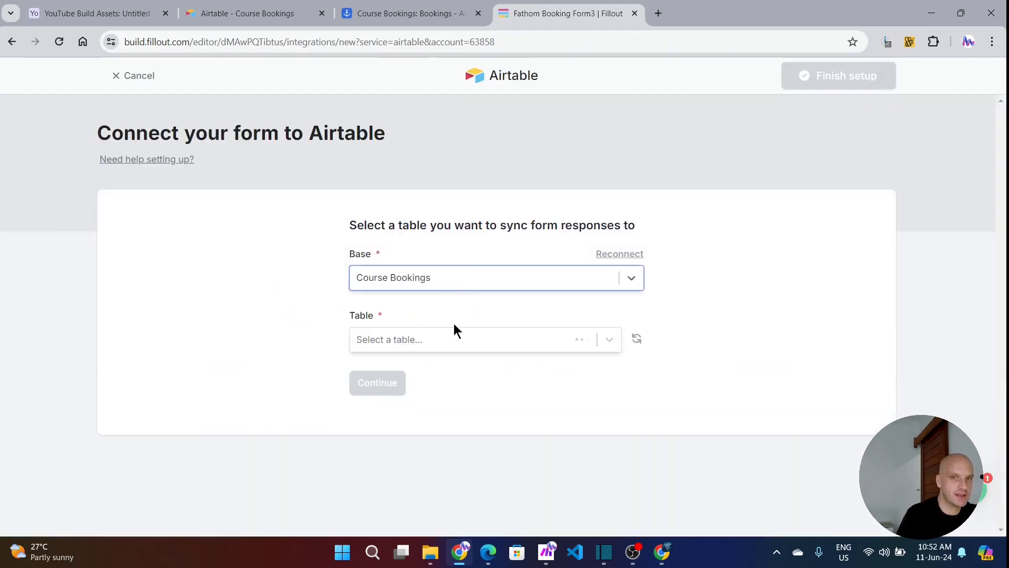
left_click(420, 348)
left_click(389, 373)
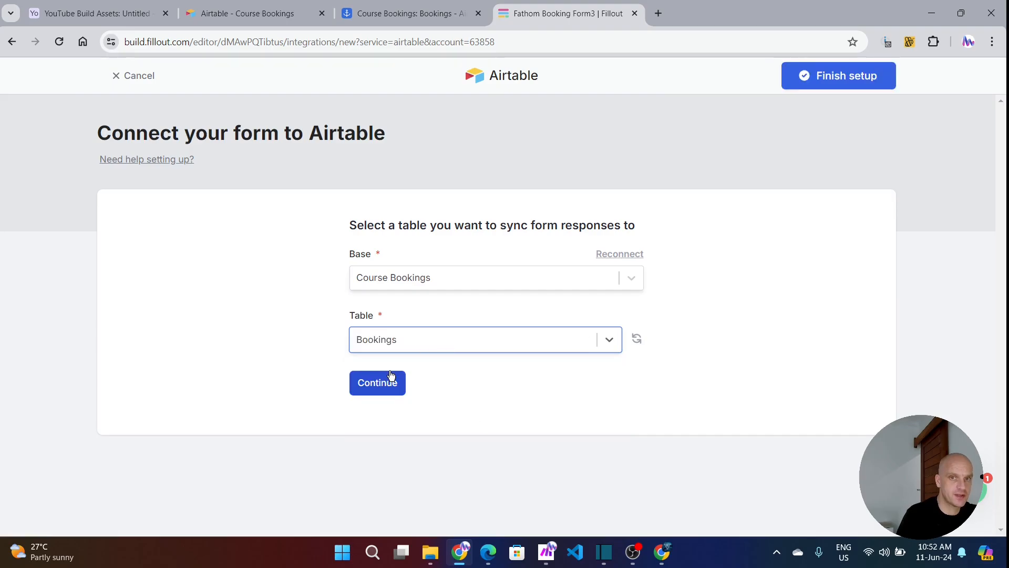
Switch to the Course Bookings base in Airtable and delete all records in the Bookings table's Main View
left_click(400, 14)
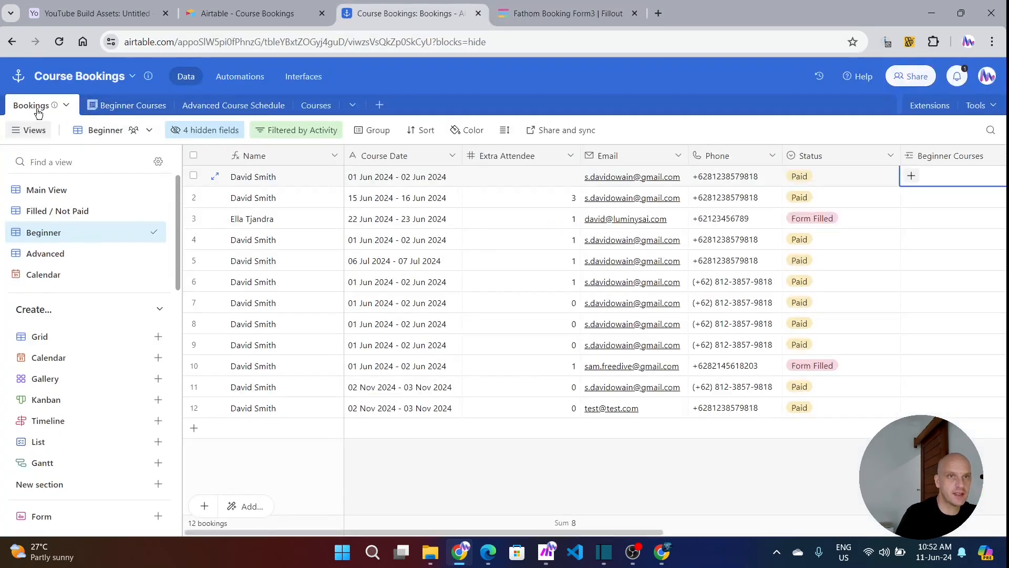
left_click(113, 191)
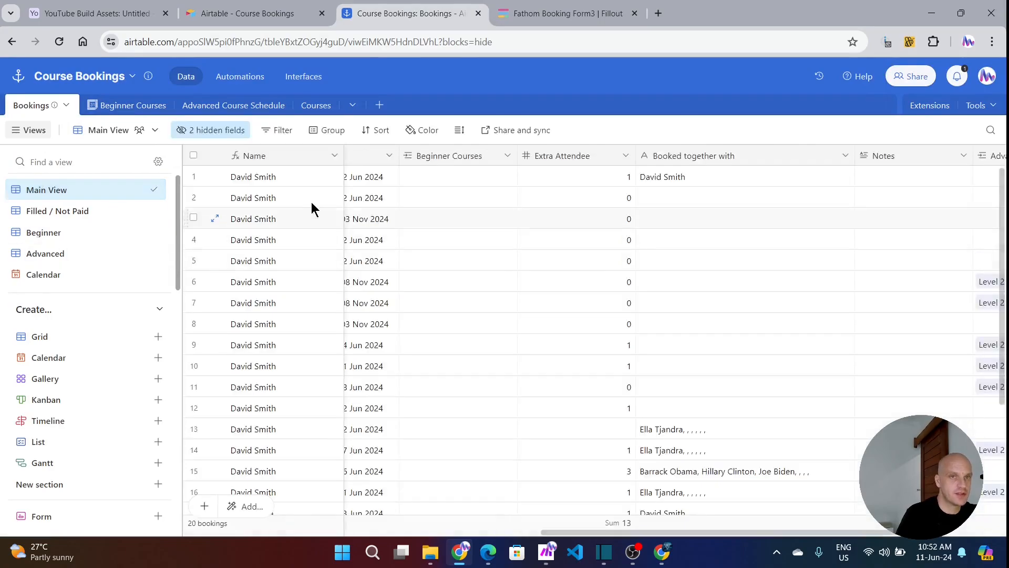
left_click(193, 155)
right_click(218, 196)
left_click(297, 241)
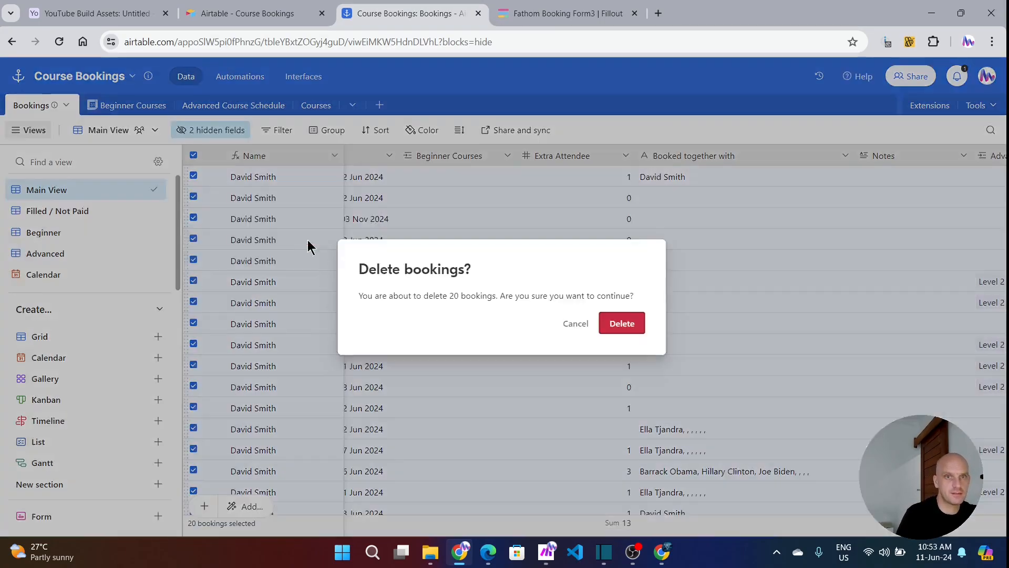
left_click(620, 324)
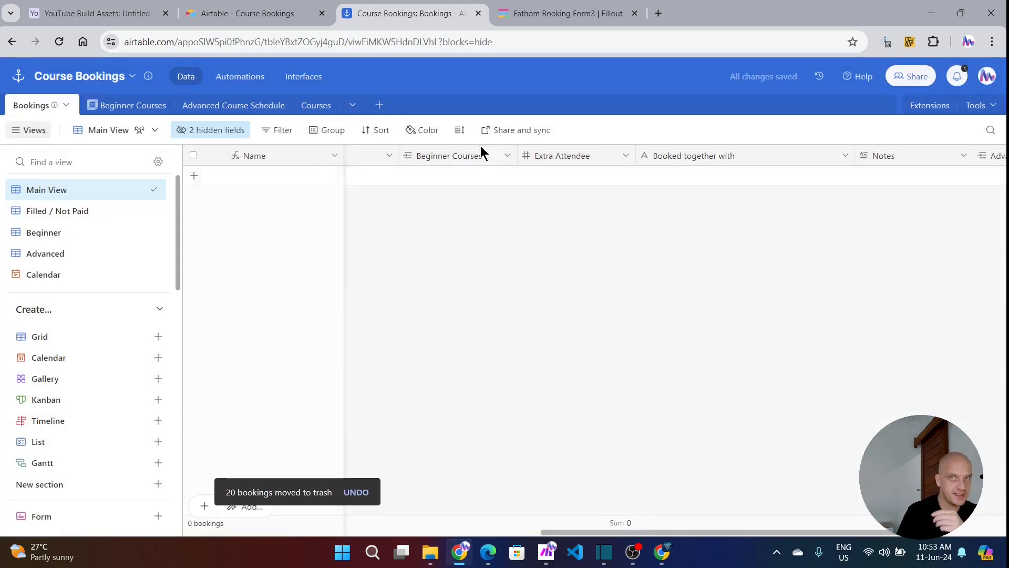
Return to Fillout and finish the Airtable integration with the Create record option, without adding field mappings
left_click(578, 15)
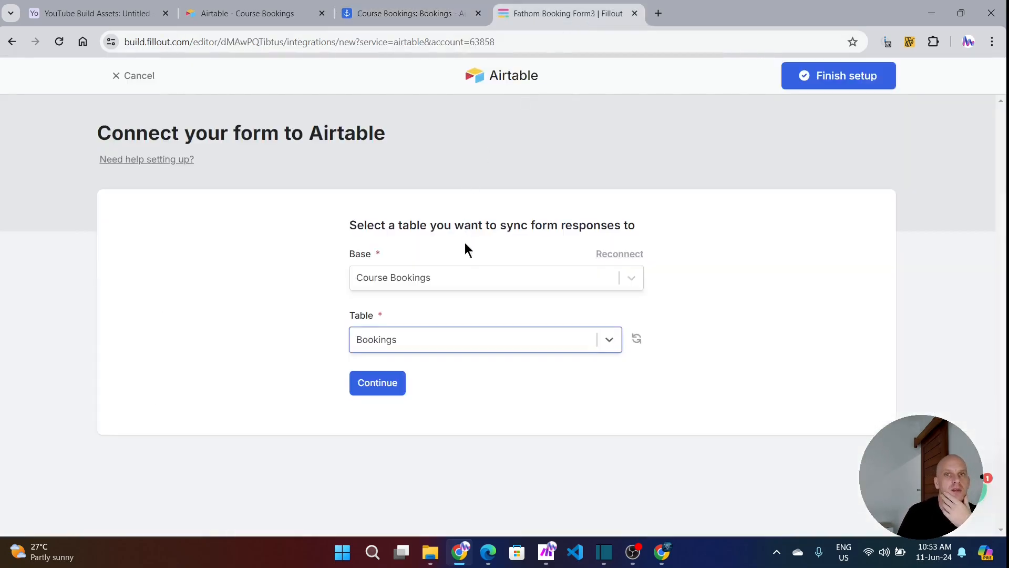
left_click(378, 382)
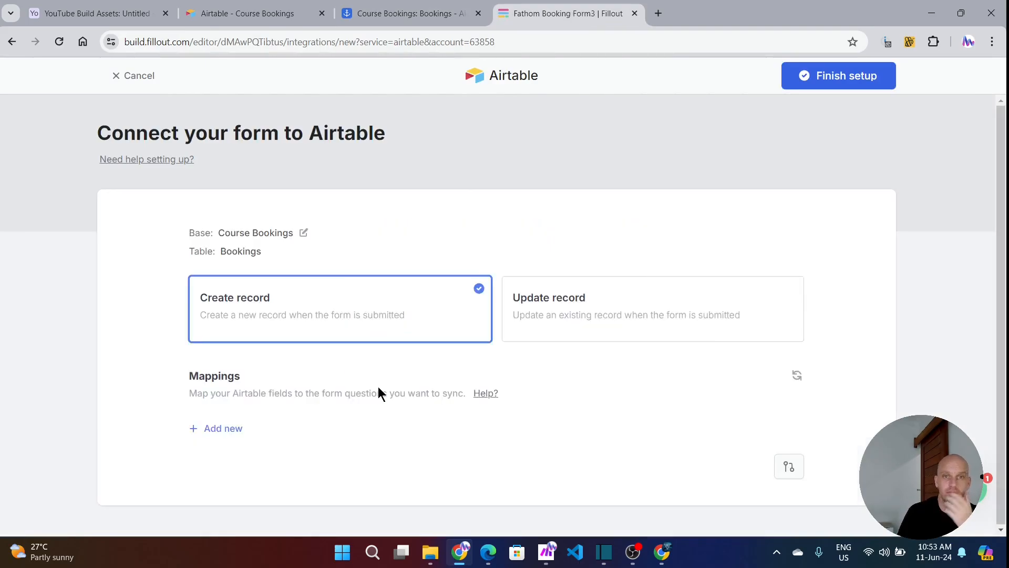
left_click(823, 80)
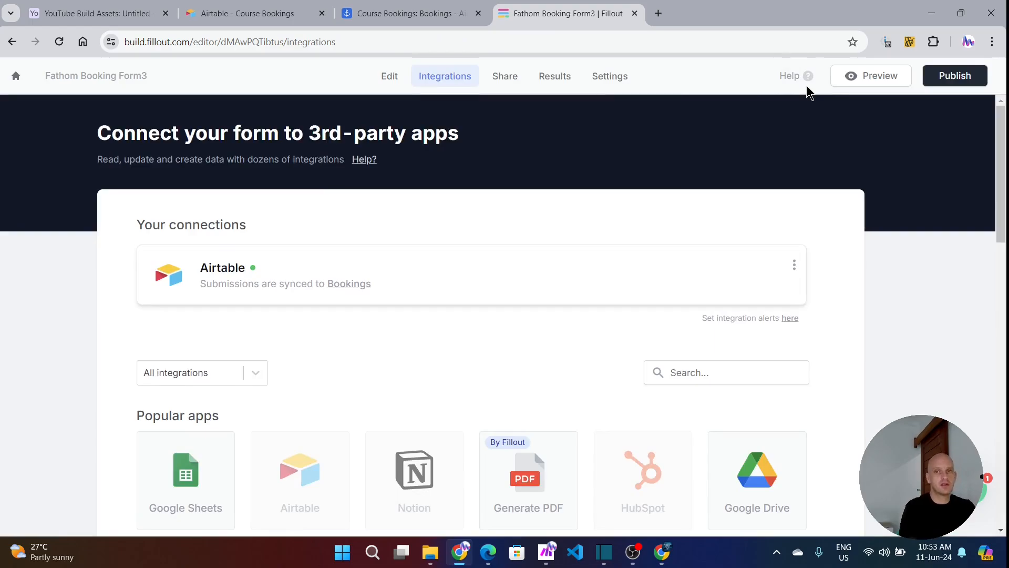
Connect the booking form's First Name question to the Airtable First Name field and check the Bookings table's columns
left_click(389, 77)
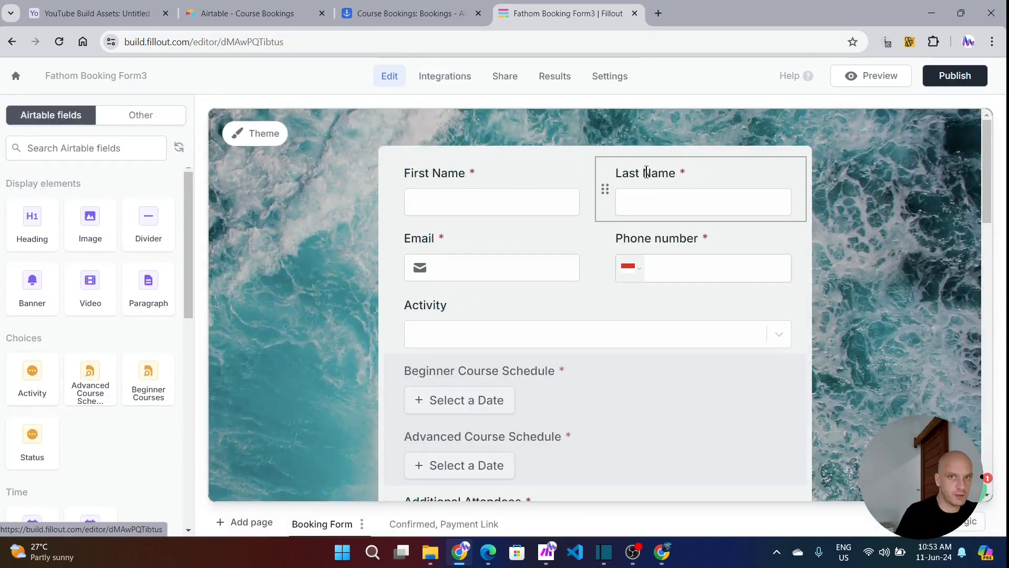
left_click(446, 194)
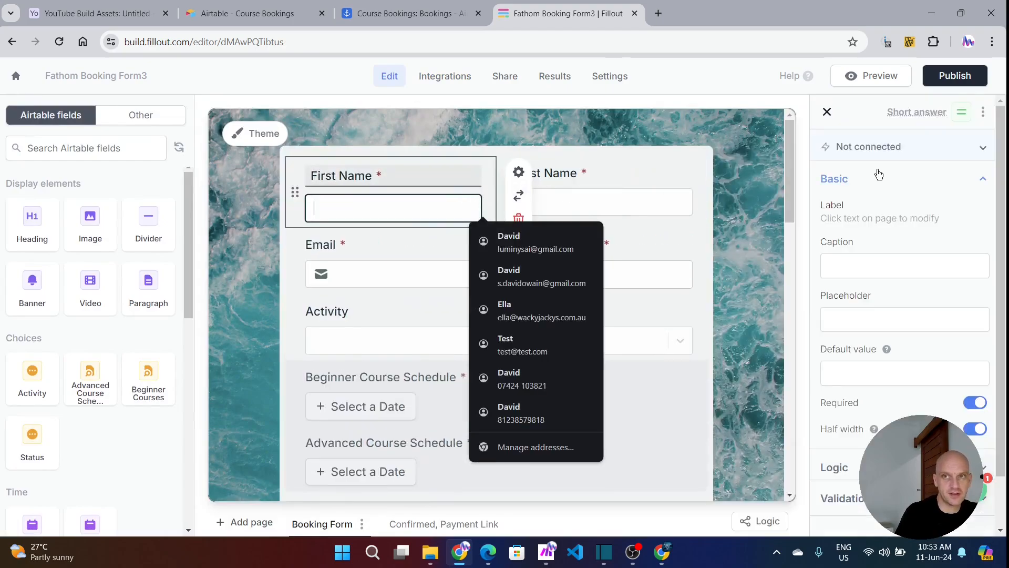
left_click(982, 147)
left_click(897, 204)
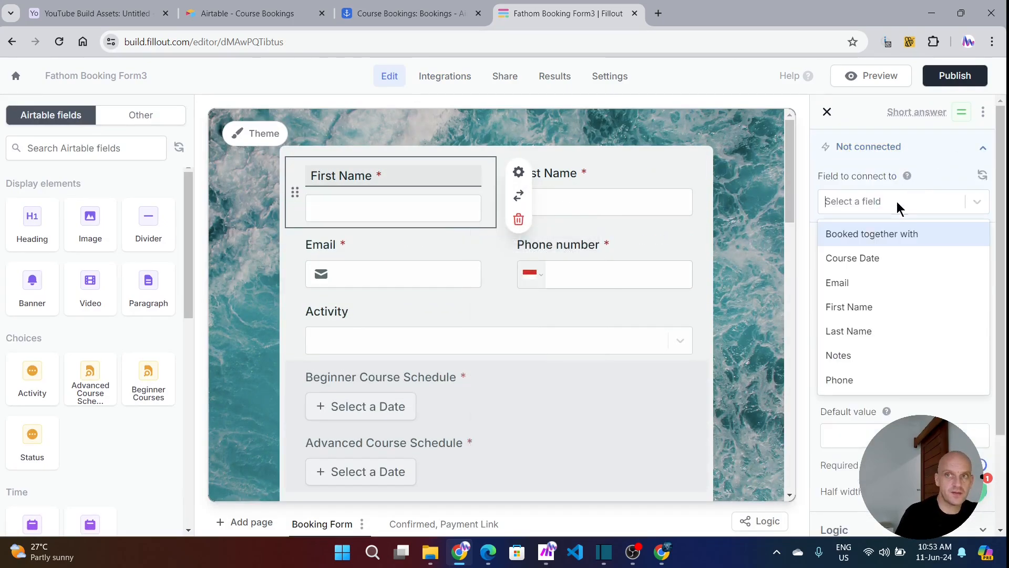
left_click(848, 307)
left_click(377, 13)
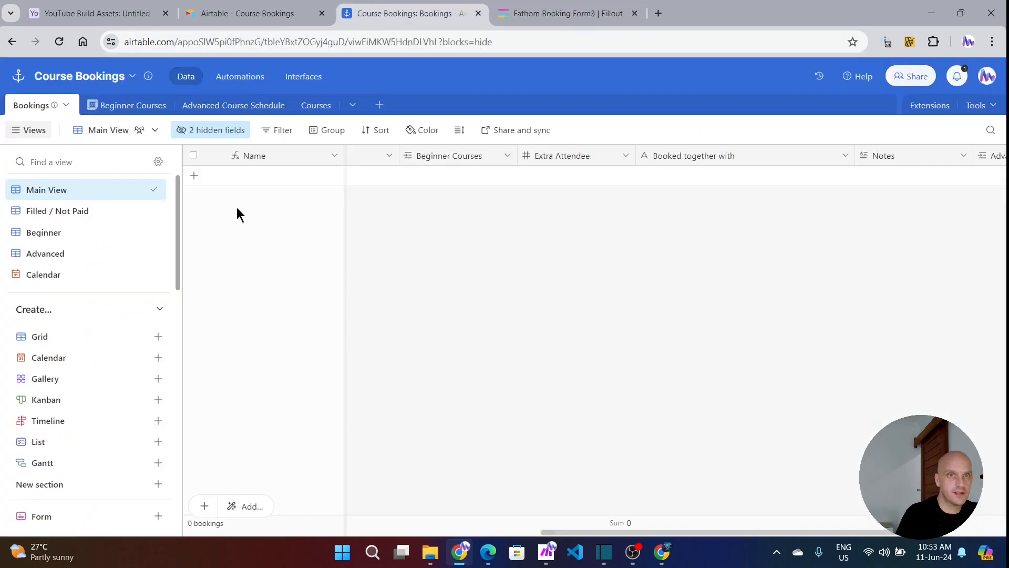
scroll(397, 186, "left", 10)
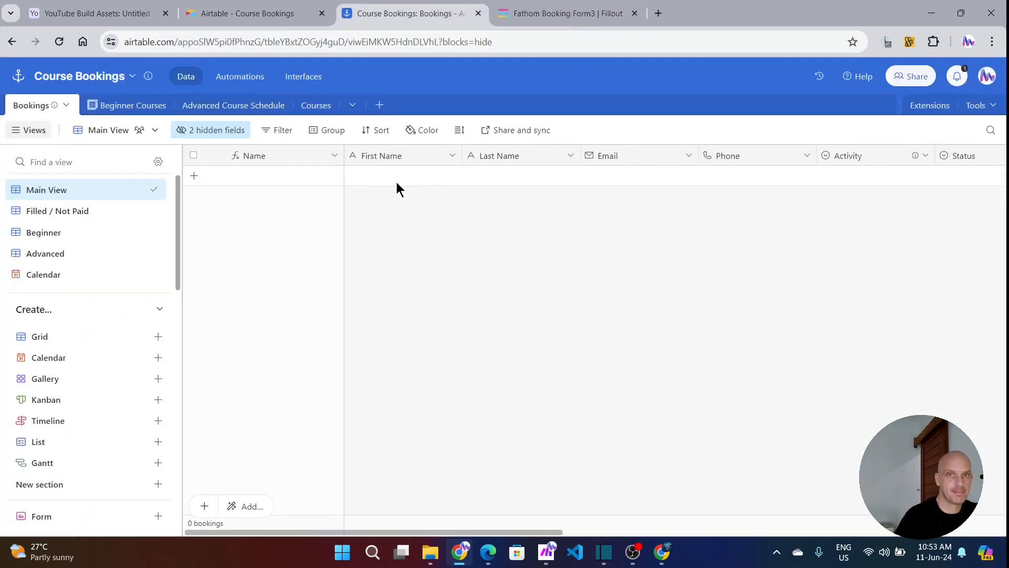
left_click(557, 15)
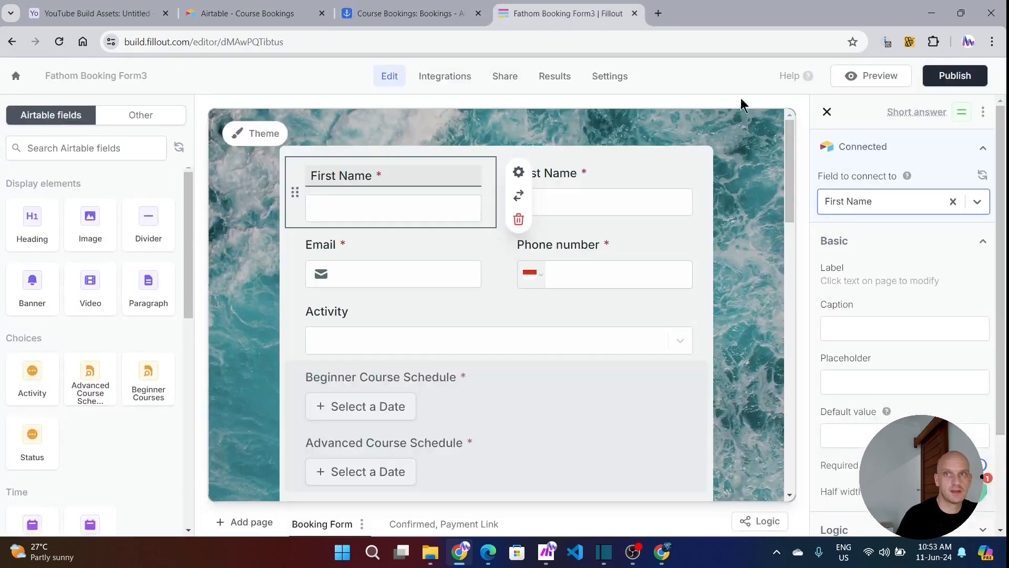
Connect the booking form's Last Name question to the Airtable Last Name field
left_click(601, 174)
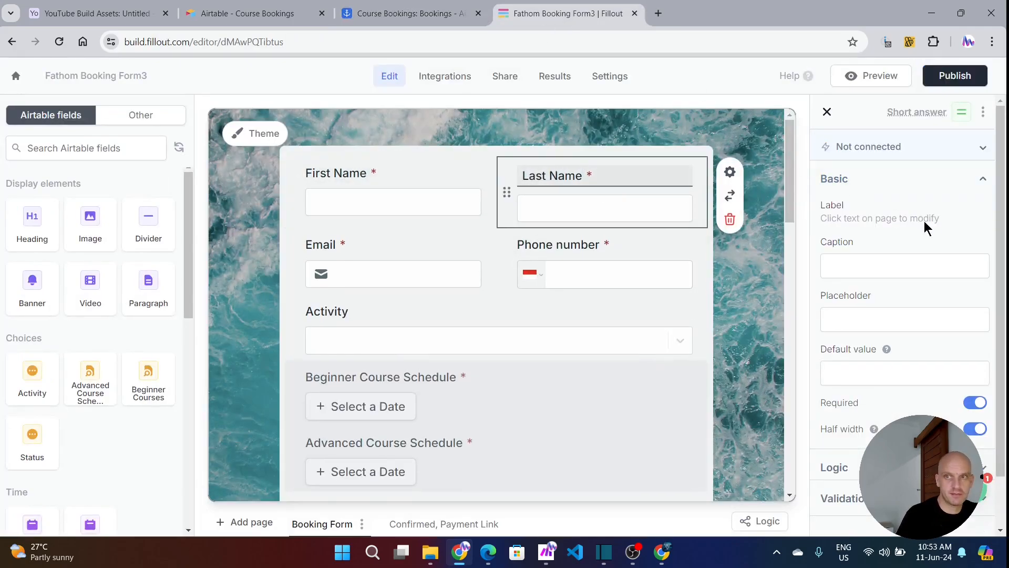
left_click(982, 149)
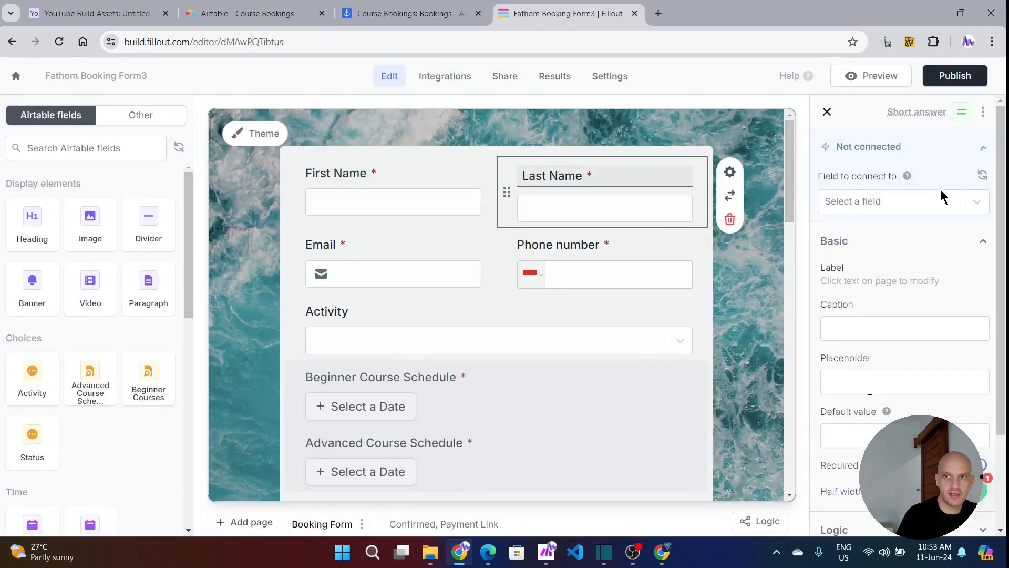
left_click(978, 202)
left_click(864, 330)
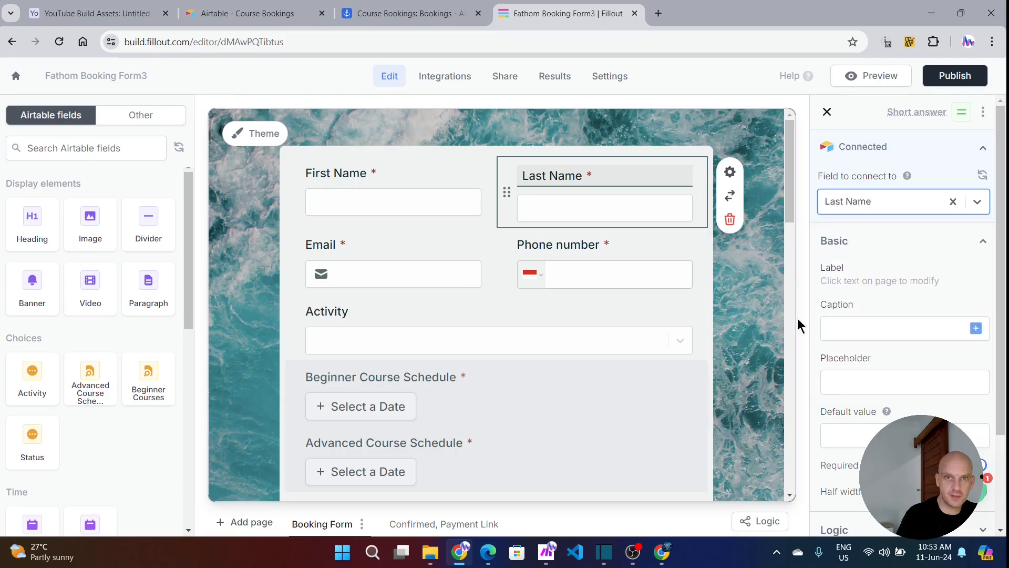
Connect the booking form's Email question to the Airtable Email field
left_click(439, 271)
left_click(980, 149)
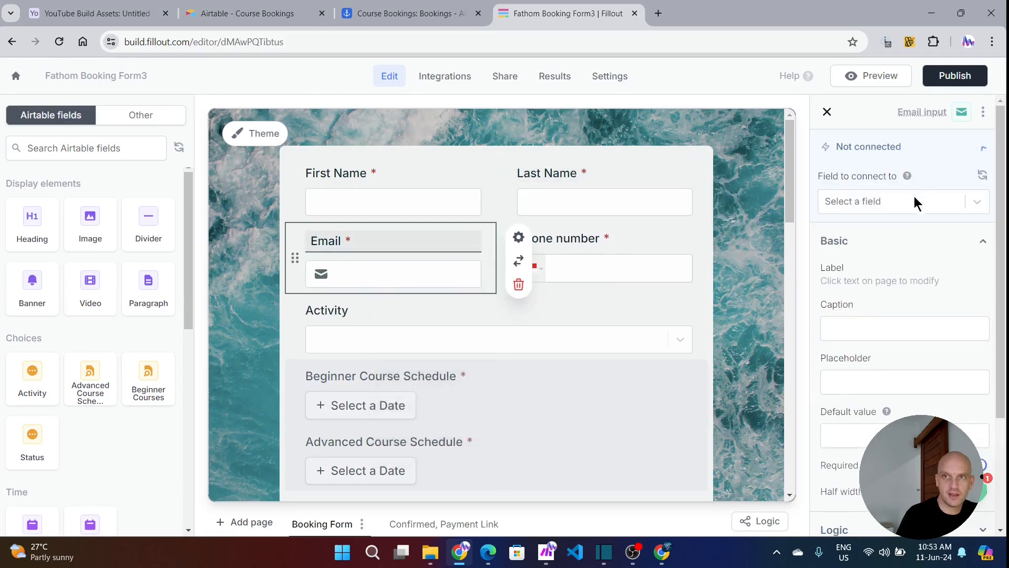
left_click(909, 207)
left_click(881, 281)
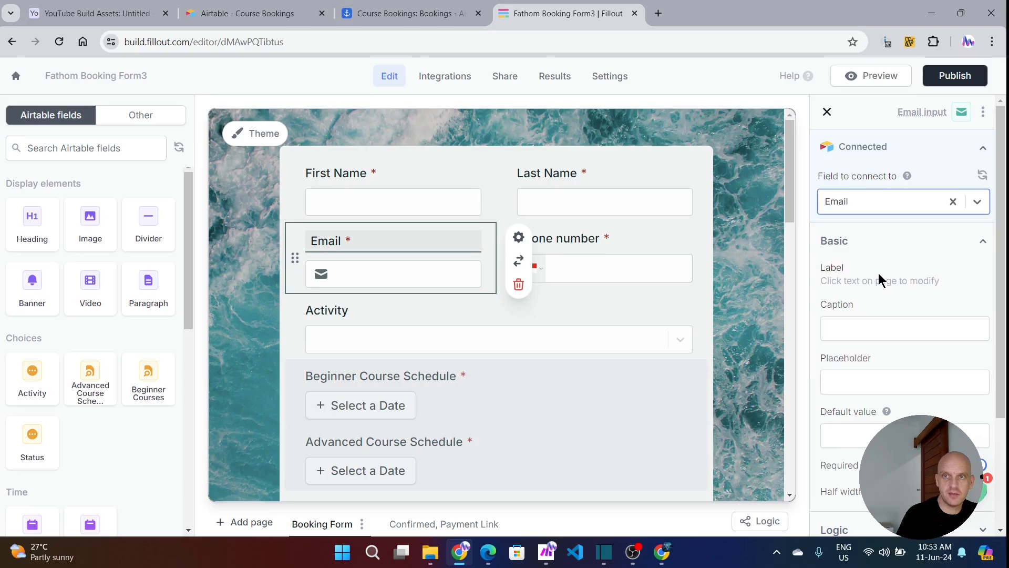
Connect the booking form's Phone number question to the Airtable Phone field
left_click(616, 266)
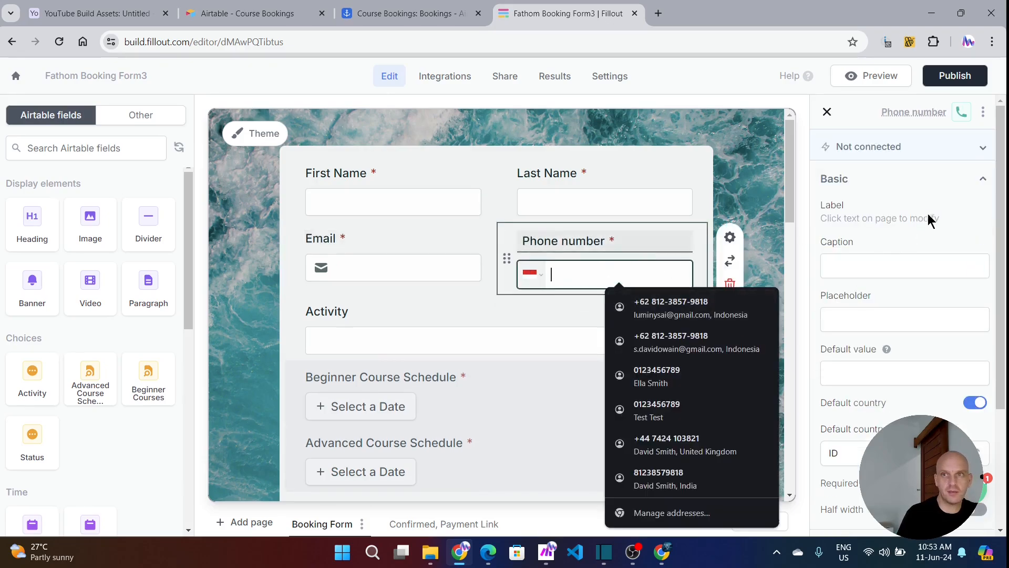
left_click(981, 148)
left_click(975, 209)
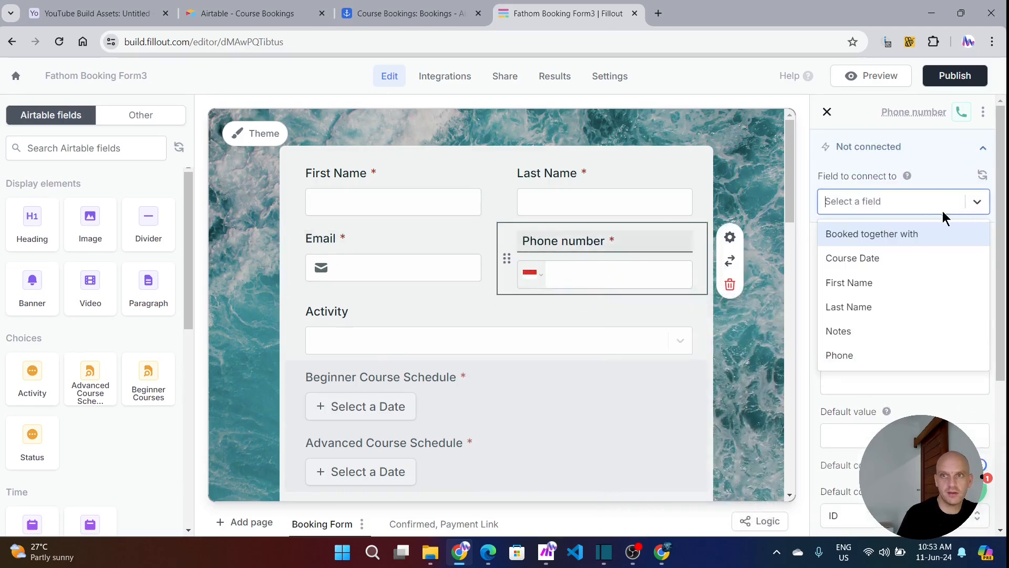
left_click(850, 355)
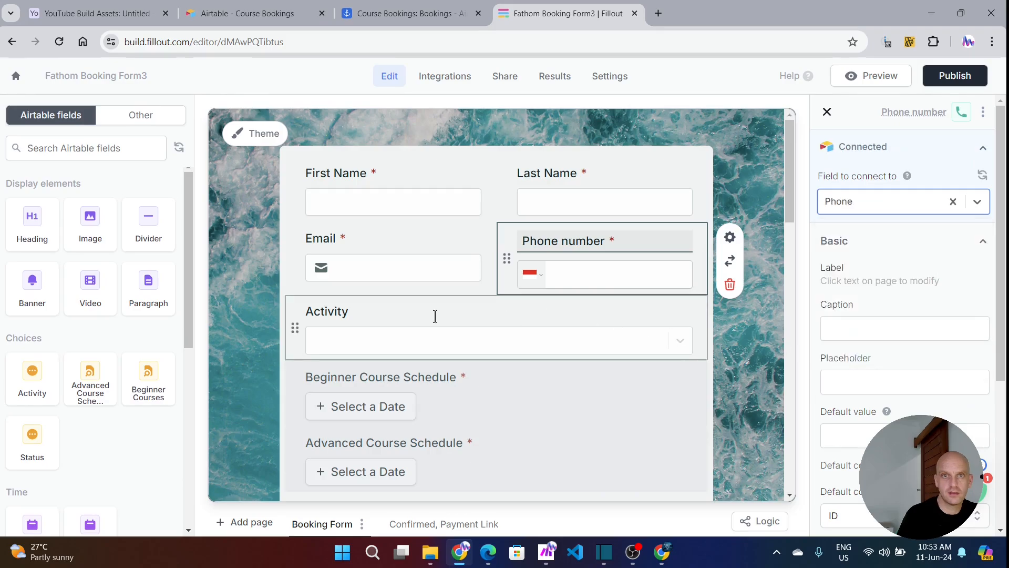
Connect the Activity dropdown question to the Airtable Activity field
left_click(370, 314)
left_click(916, 150)
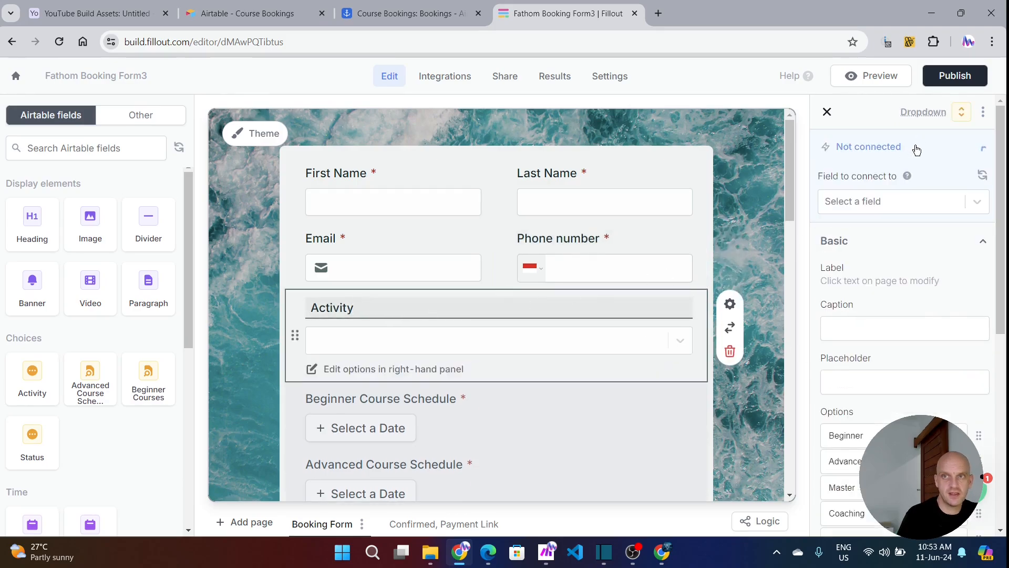
left_click(984, 211)
left_click(848, 237)
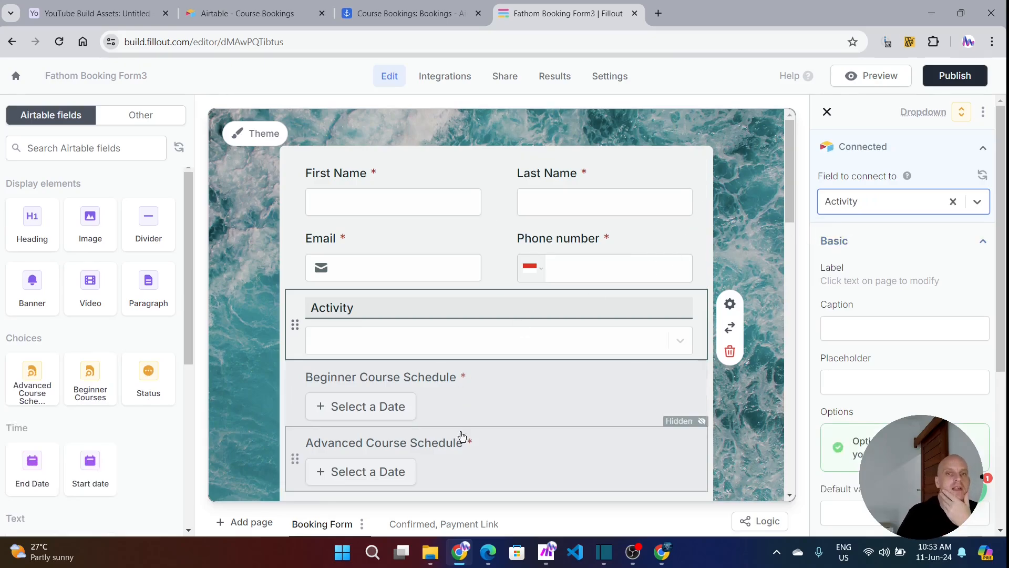
Check which dates the Advanced Course Schedule record picker offers and close the list again
left_click(491, 465)
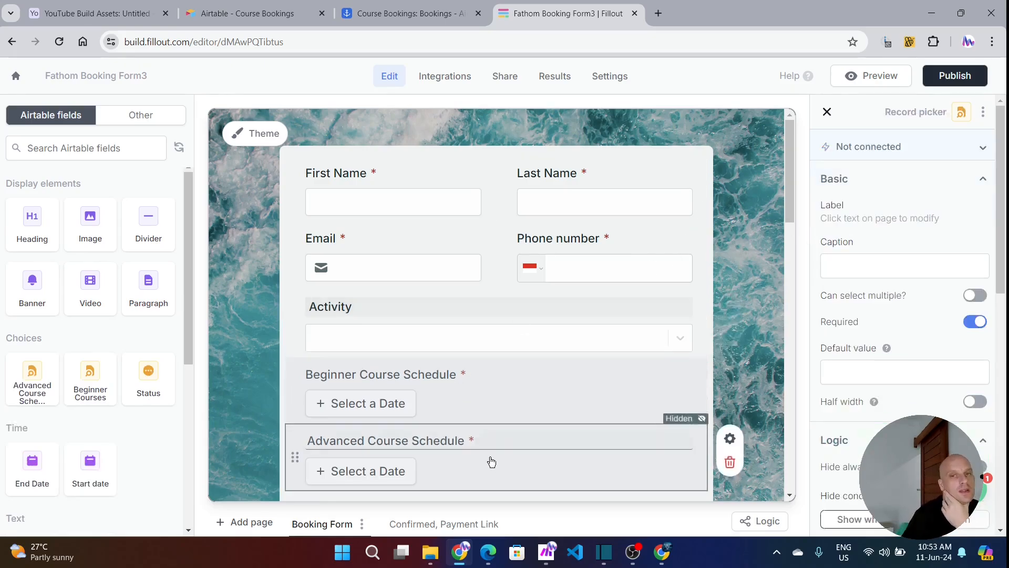
left_click(373, 473)
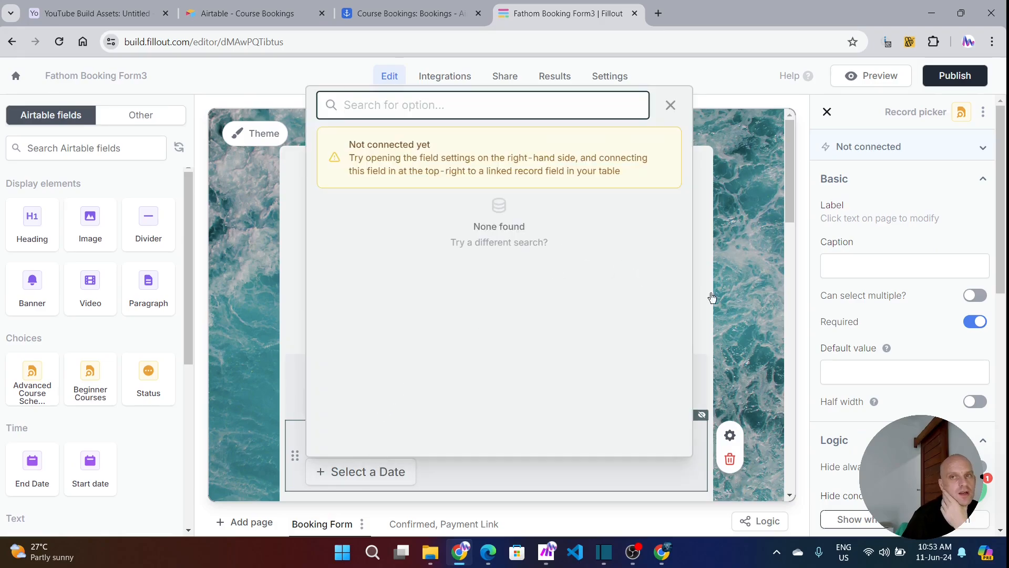
left_click(748, 287)
Connect the Beginner Course Schedule record picker to the Airtable Beginner Courses field
left_click(520, 391)
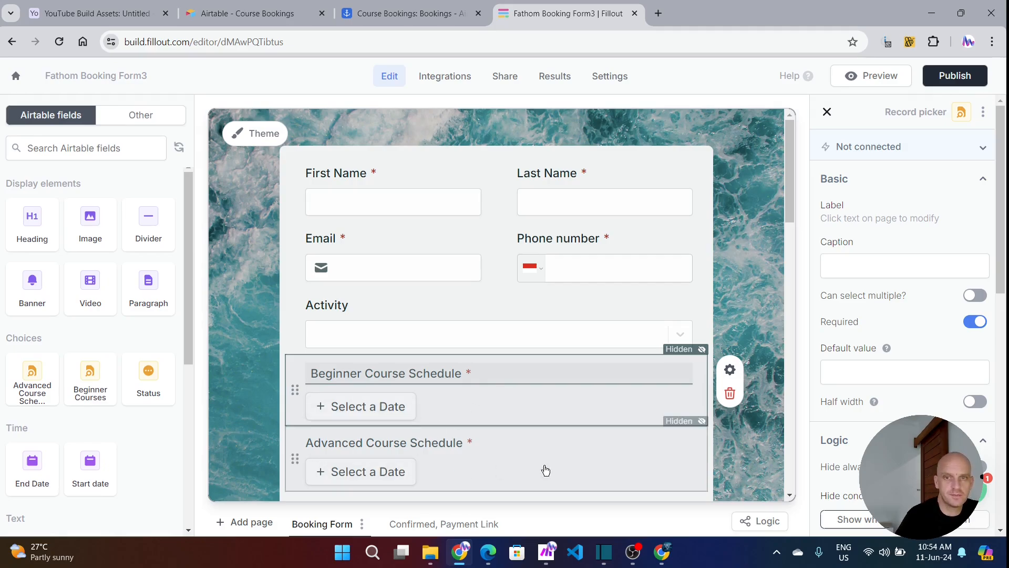
left_click(976, 152)
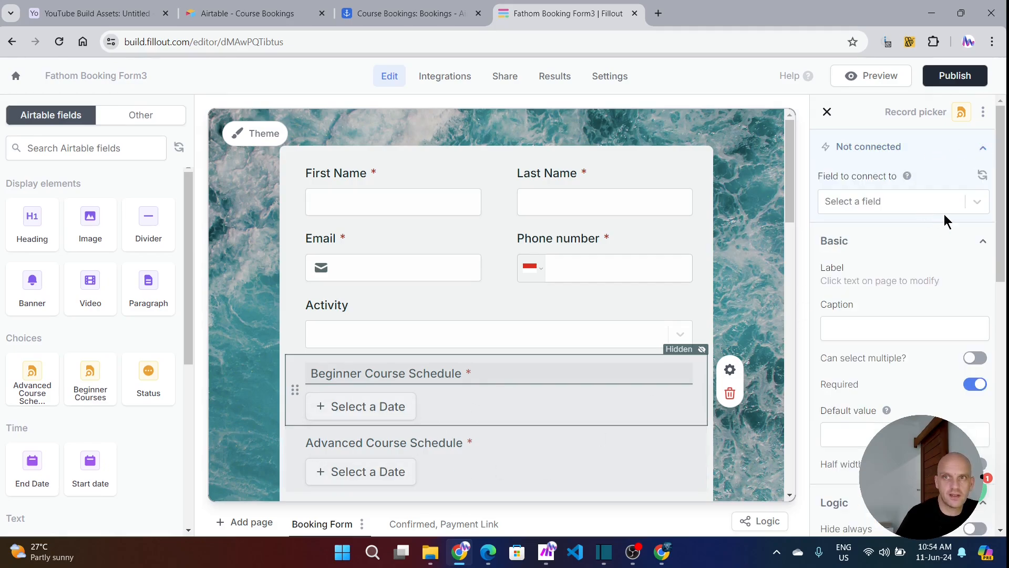
left_click(980, 202)
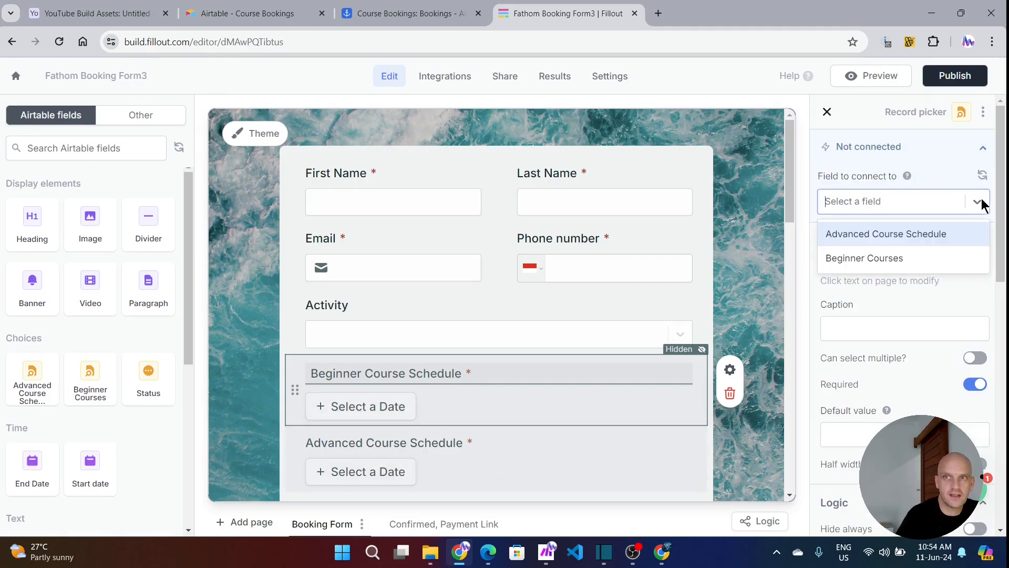
left_click(874, 260)
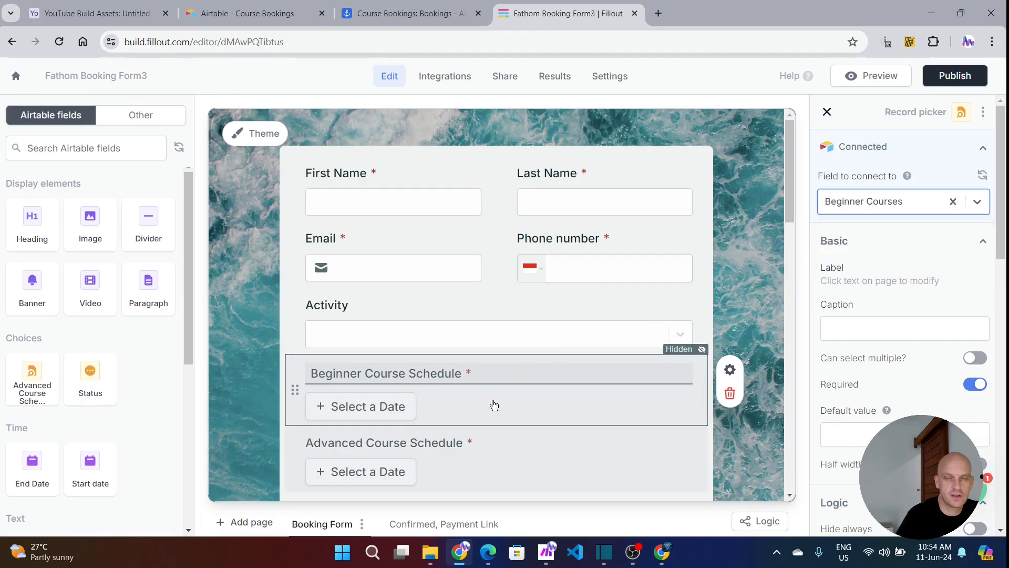
Check which dates the Beginner Course Schedule picker offers and look through the question's settings
left_click(336, 408)
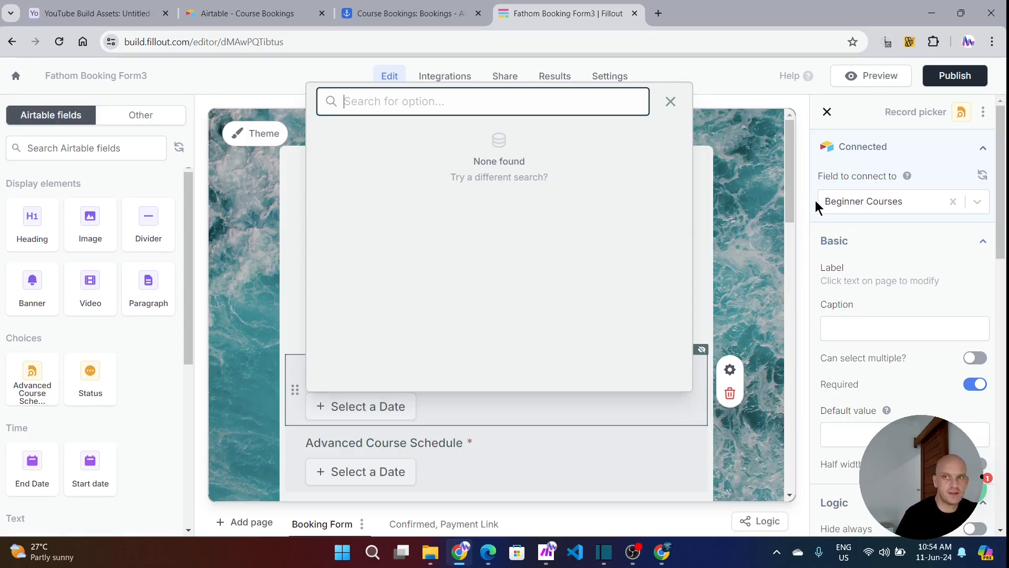
scroll(873, 268, "down", 4)
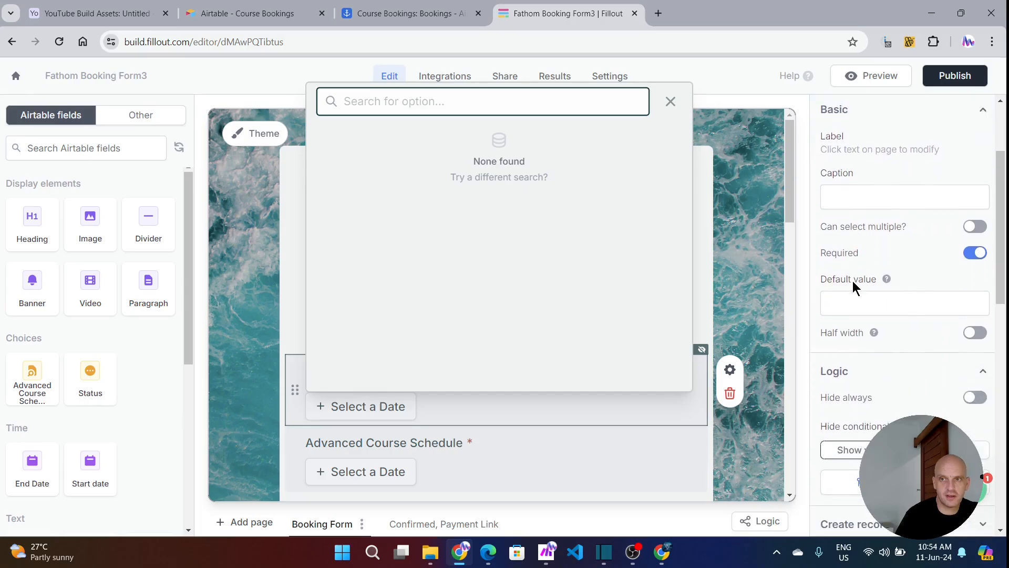
scroll(854, 279, "down", 1)
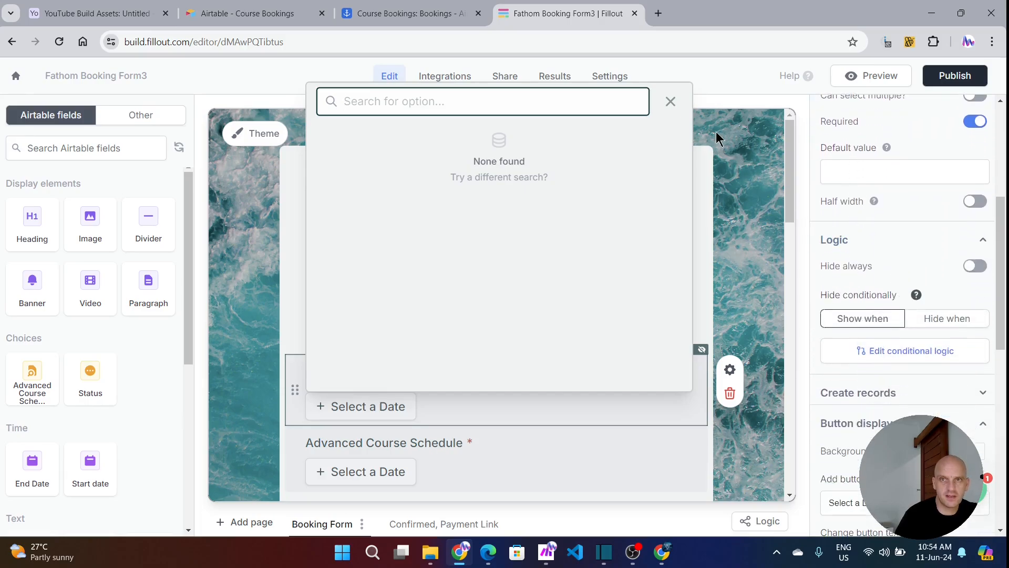
left_click(671, 102)
Review the conditional logic that shows the Beginner and Advanced Course Schedule questions depending on the chosen Activity
left_click(864, 350)
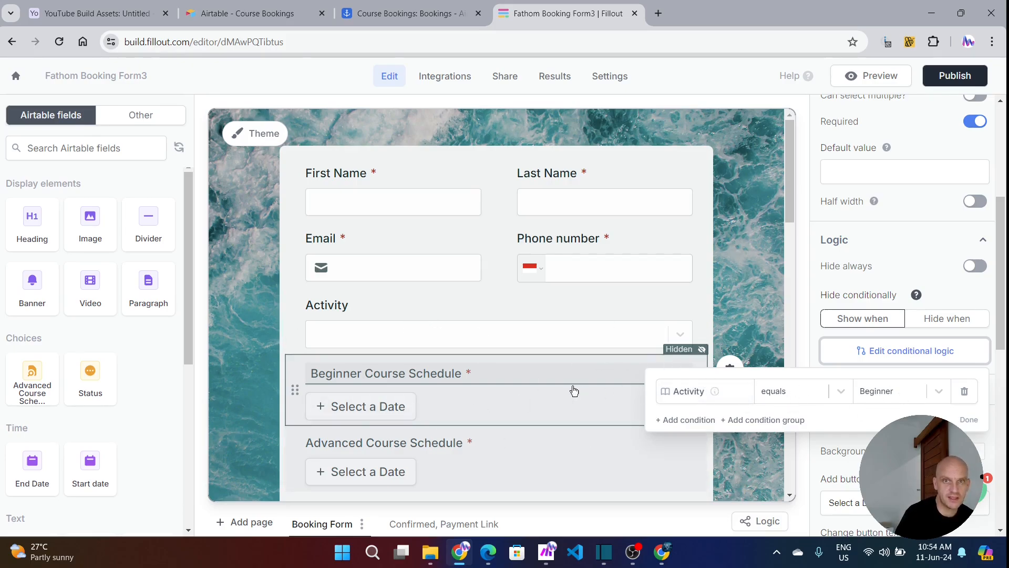
left_click(539, 451)
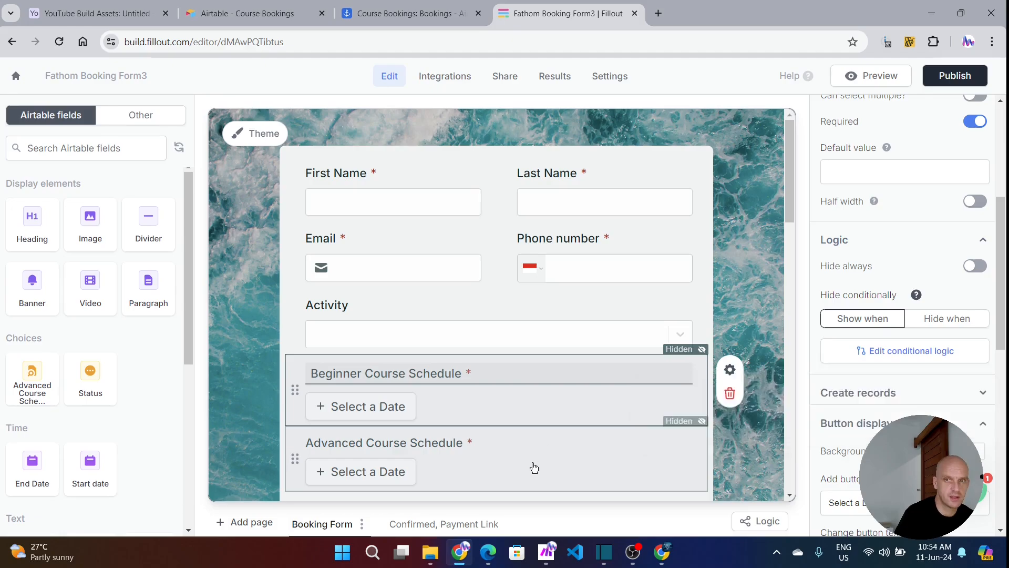
left_click(534, 467)
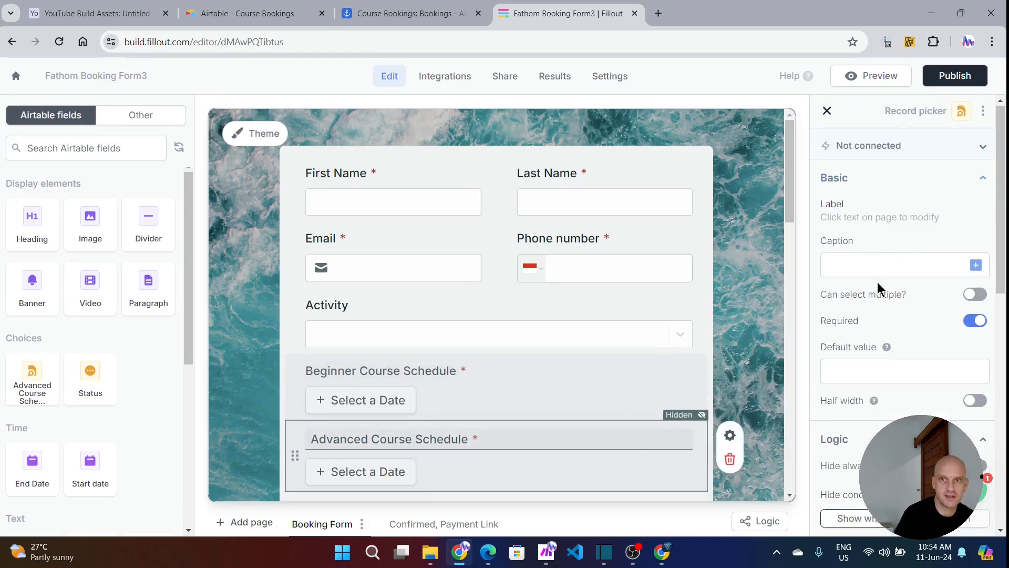
scroll(896, 291, "down", 3)
left_click(864, 358)
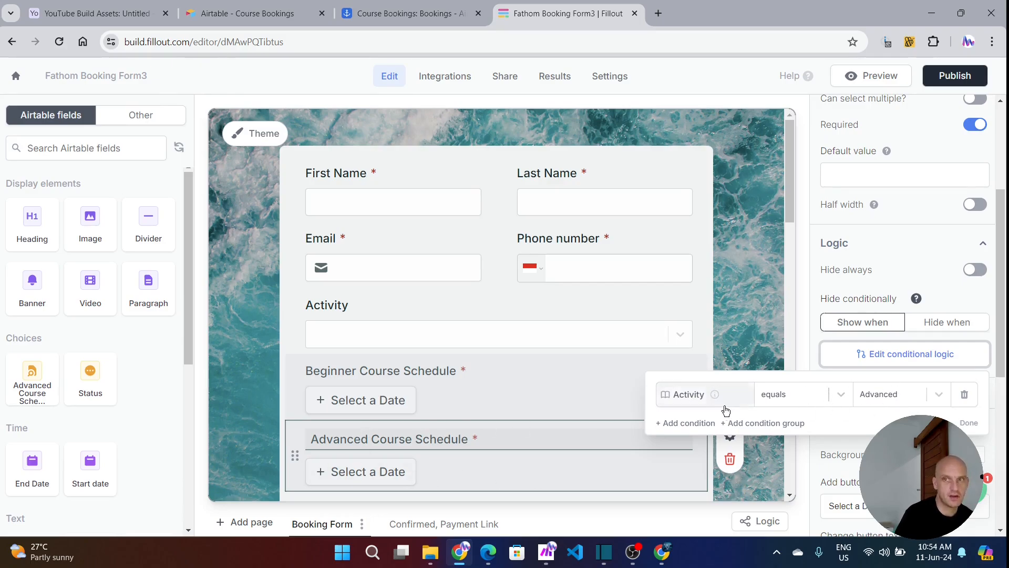
Replace the unknown view limiting the Beginner Course Schedule question's records with the Calendar view
left_click(550, 373)
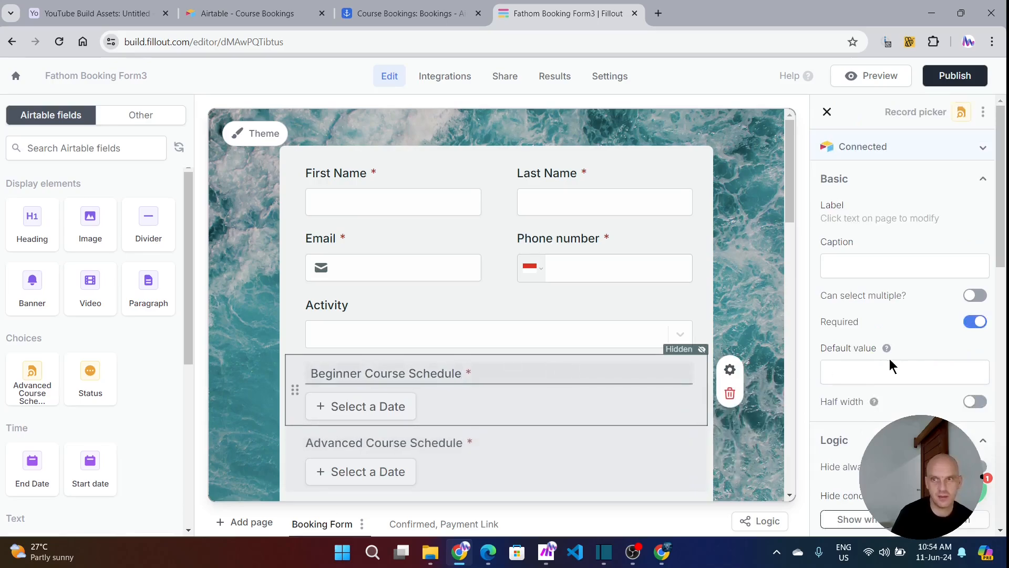
scroll(888, 353, "down", 3)
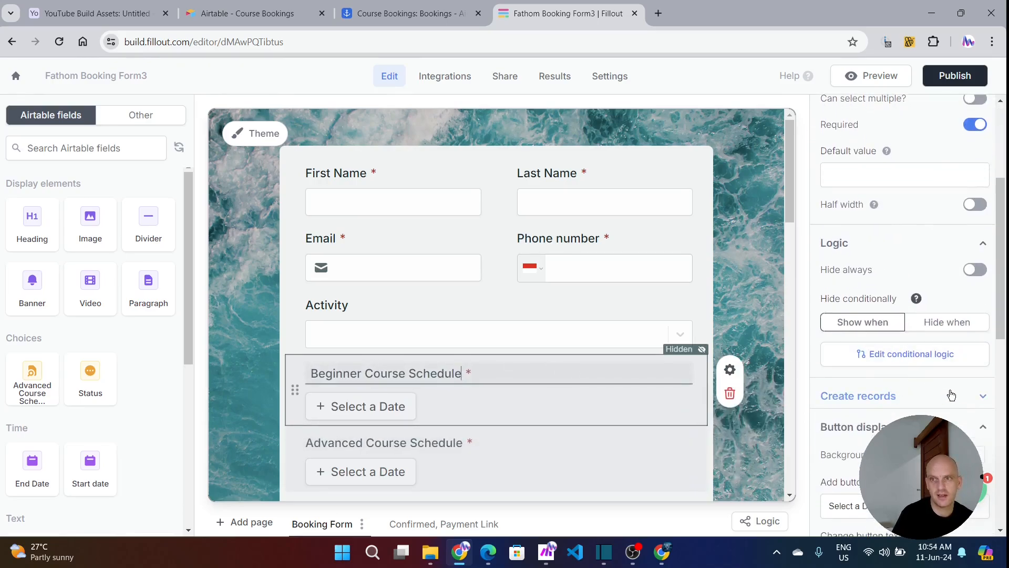
left_click(952, 395)
scroll(902, 384, "down", 2)
left_click(929, 332)
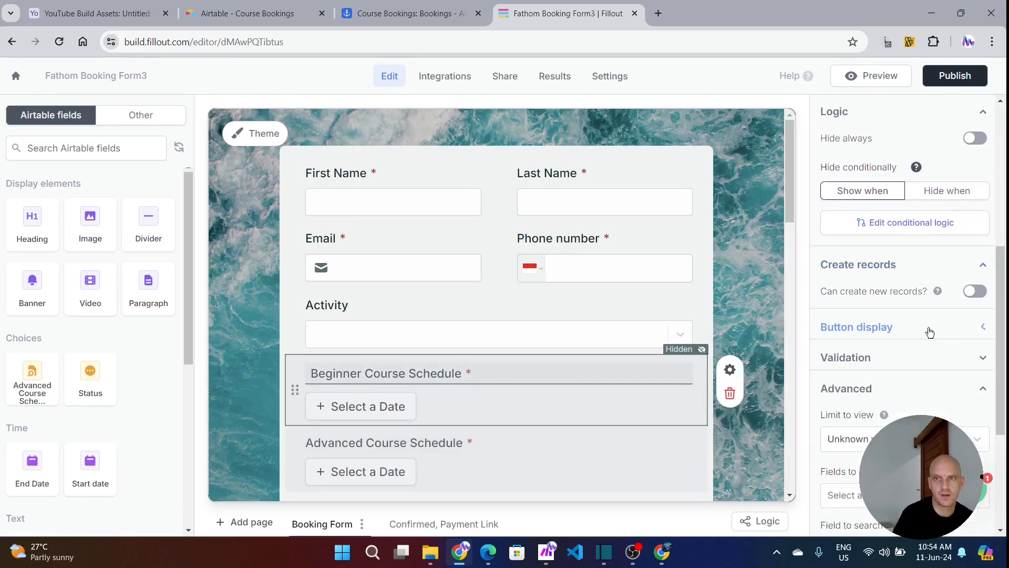
scroll(922, 391, "down", 1)
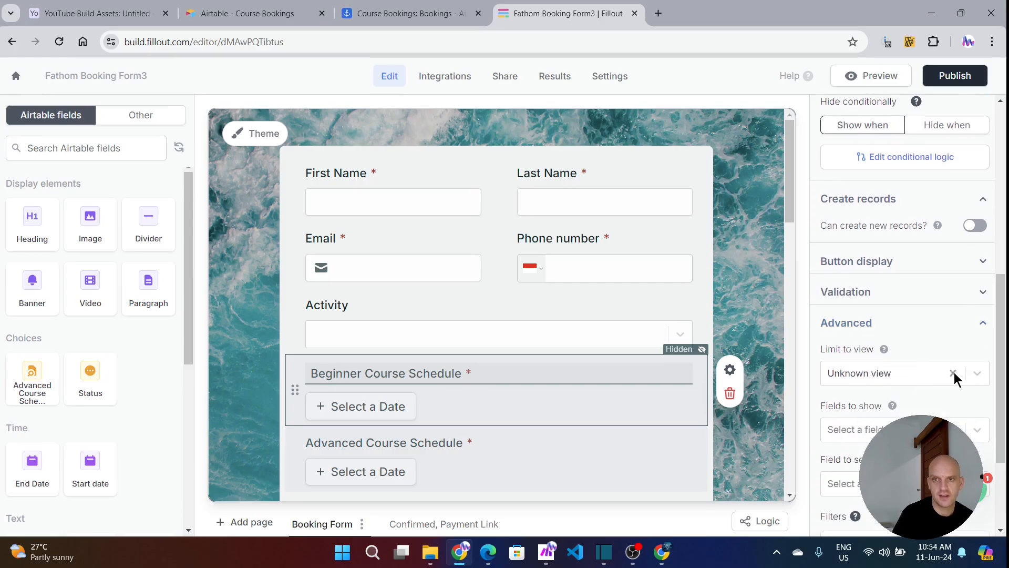
left_click(949, 379)
left_click(970, 377)
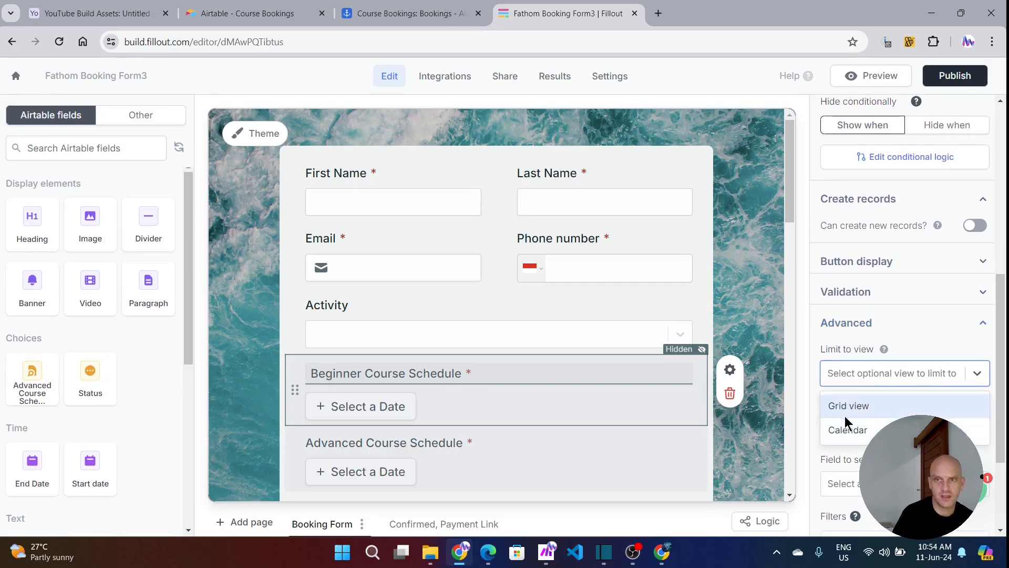
left_click(857, 428)
Add Start as the field to show for each record in the Beginner Course Schedule picker
scroll(893, 393, "down", 1)
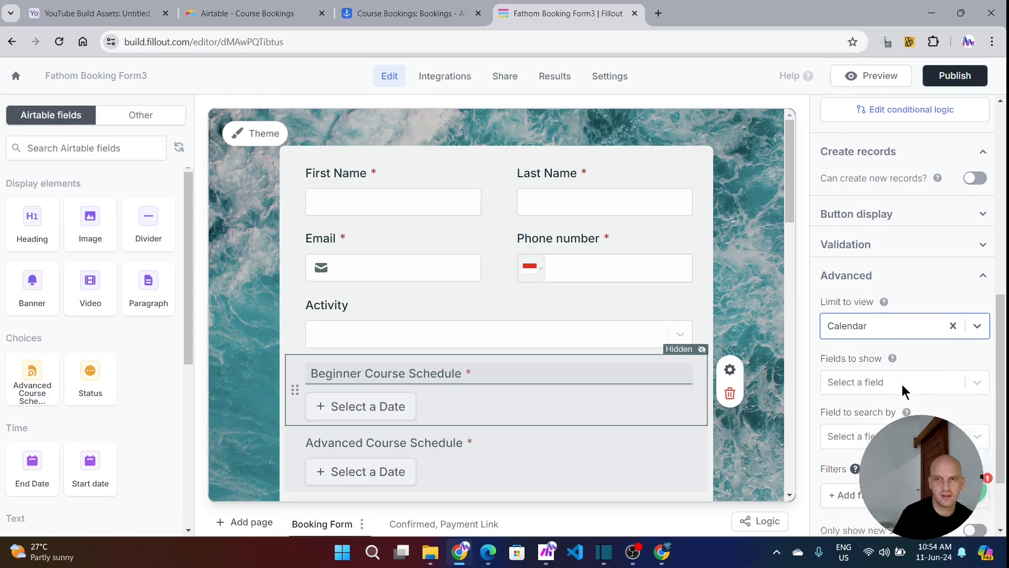
left_click(975, 363)
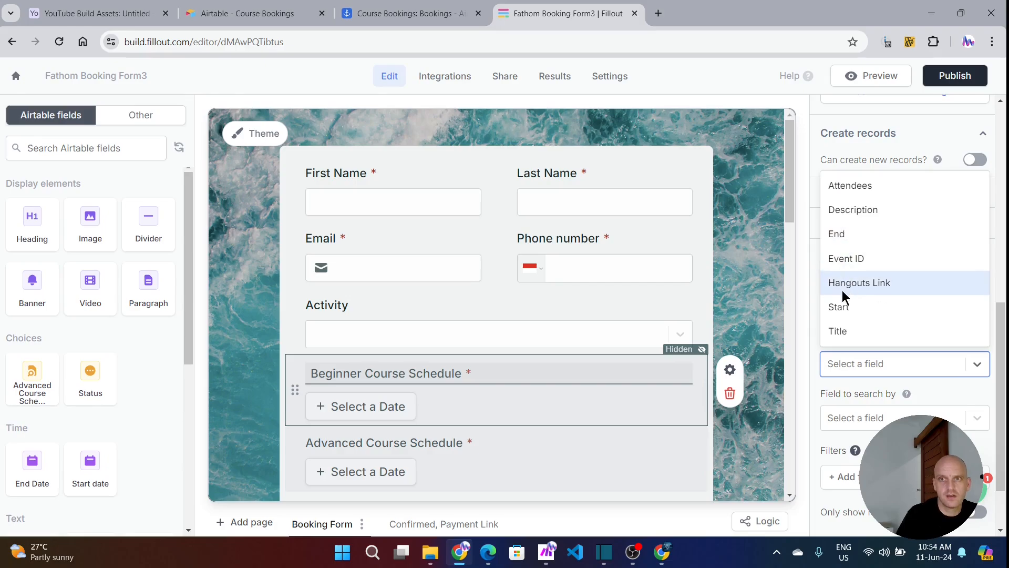
left_click(839, 307)
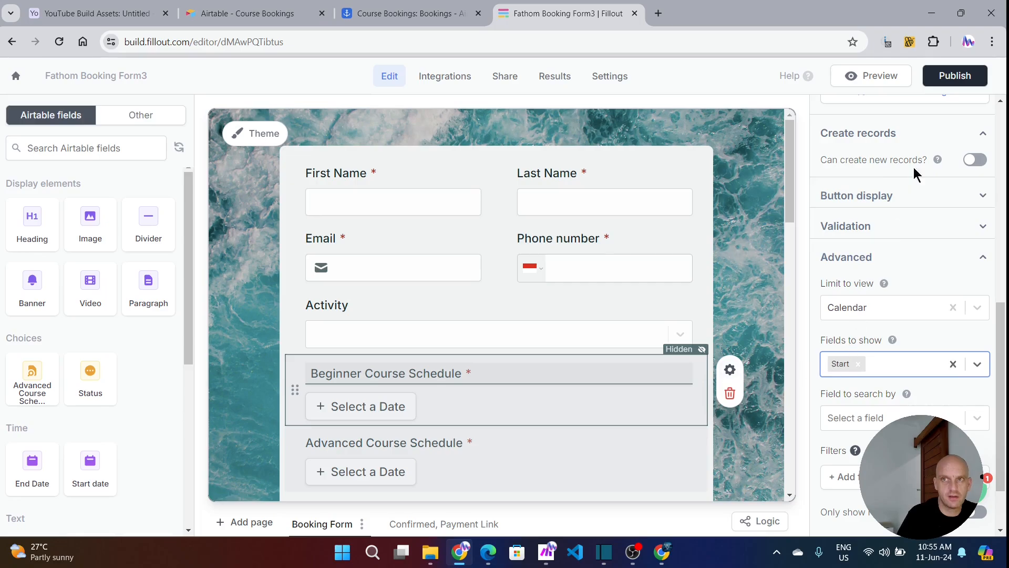
Choose Beginner as the Activity and look through the start dates offered in the Beginner Course Schedule picker
left_click(404, 337)
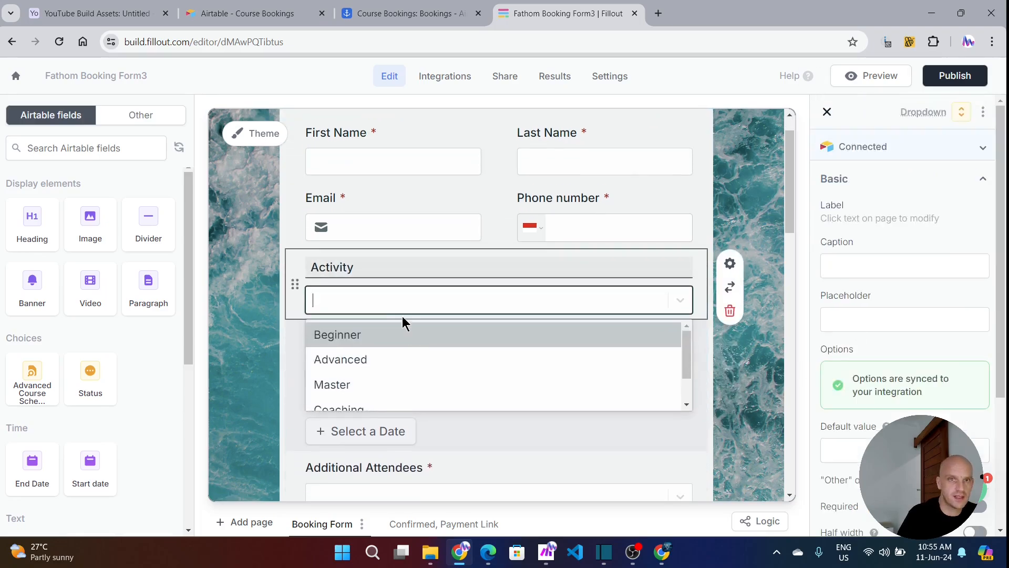
left_click(348, 335)
left_click(362, 368)
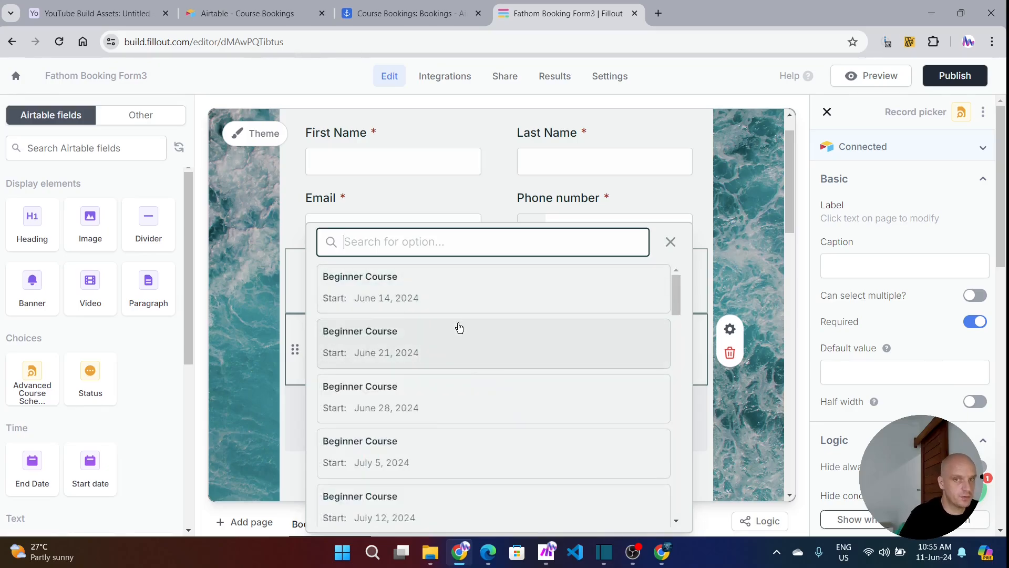
scroll(429, 305, "down", 1)
scroll(420, 336, "down", 10)
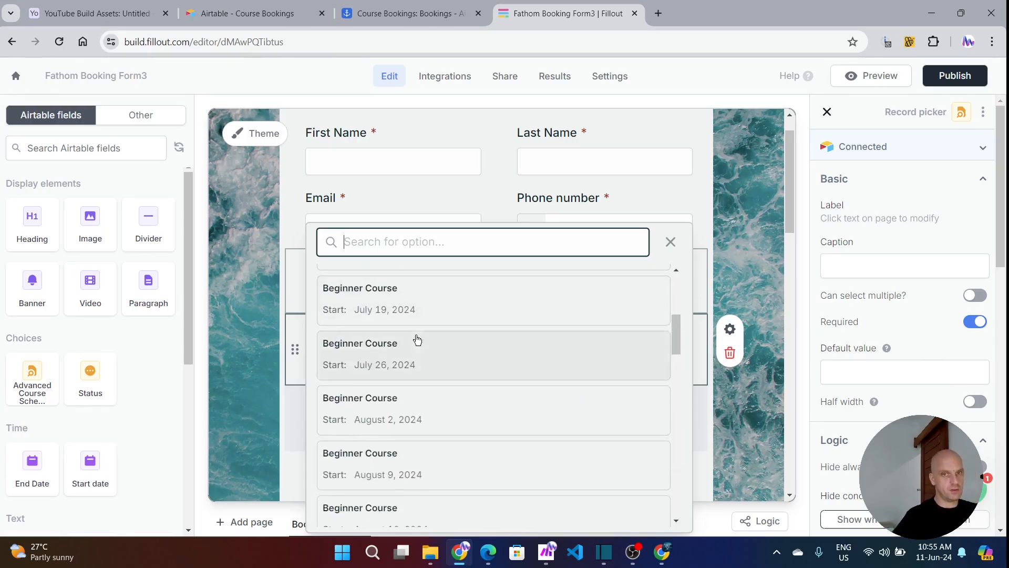
scroll(424, 371, "up", 5)
scroll(426, 373, "up", 6)
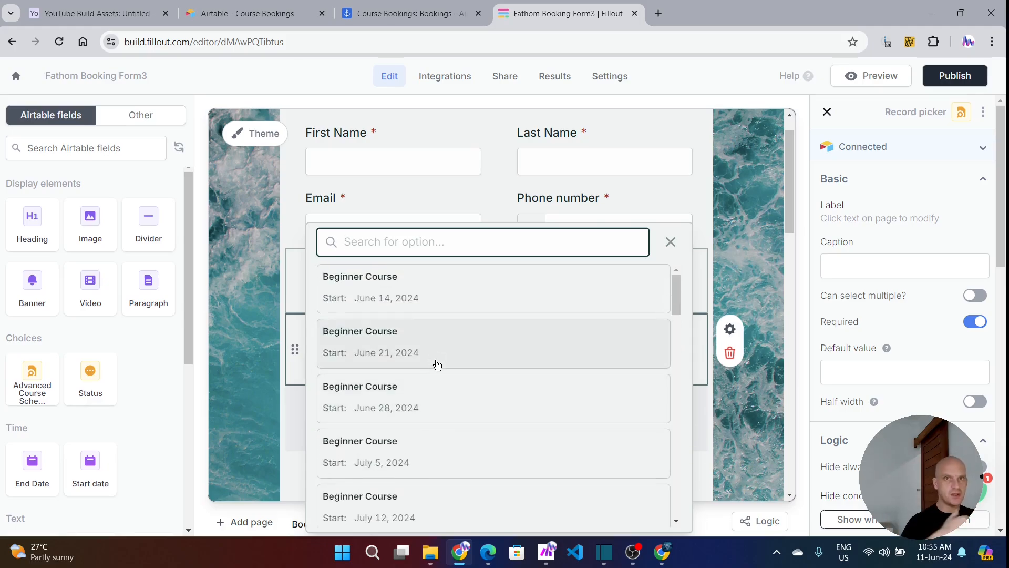
left_click(405, 16)
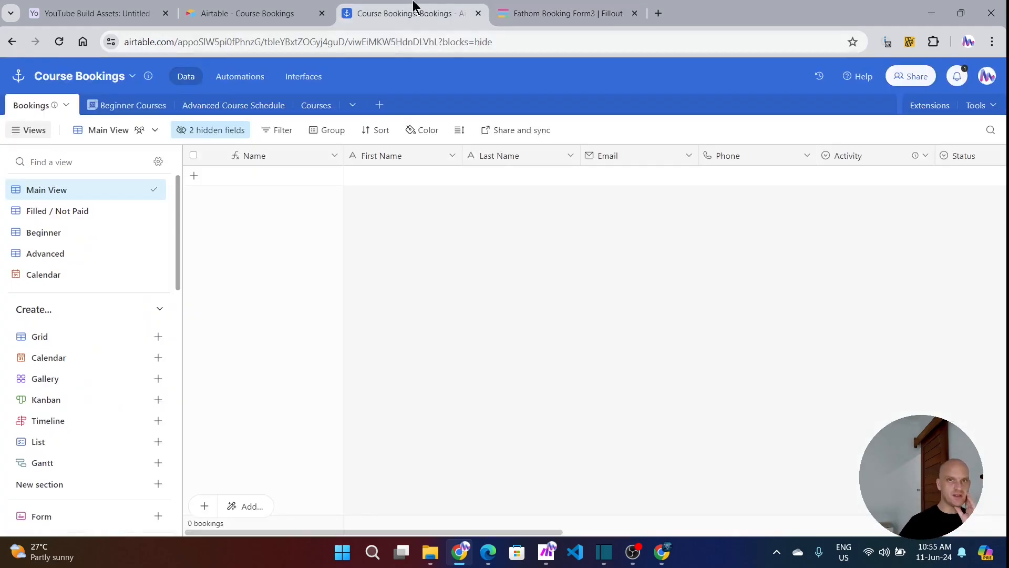
left_click(658, 13)
type("cale")
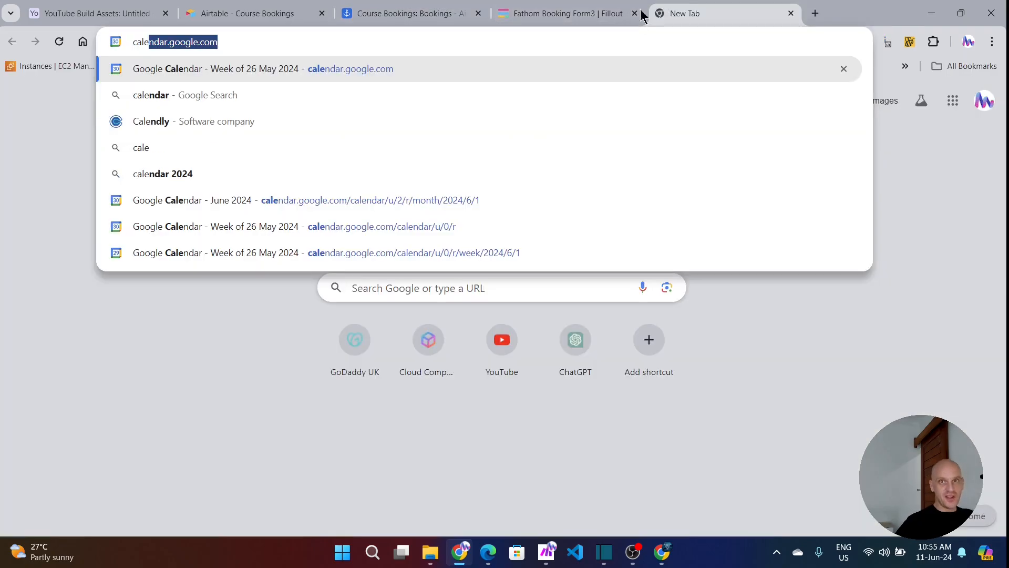
Open Google Calendar from the Beginner Courses table in Airtable and display it by month to view the scheduled courses
left_click(405, 13)
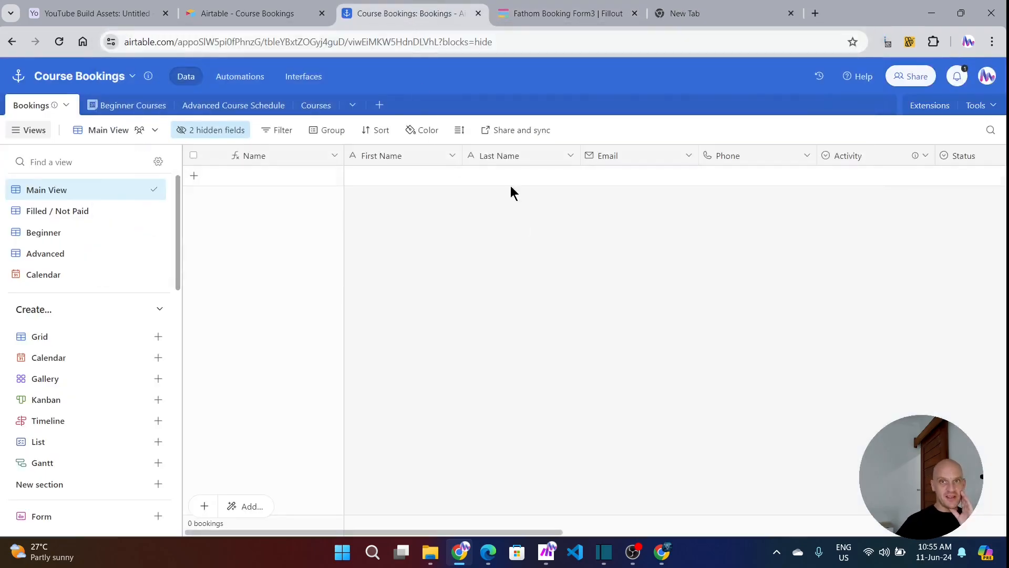
left_click(133, 105)
left_click(423, 179)
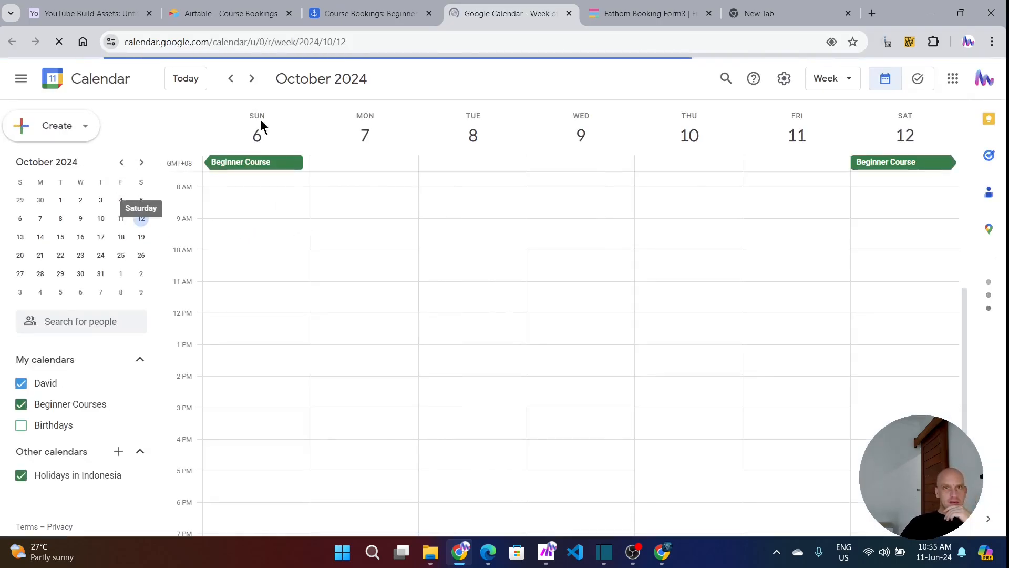
left_click(840, 84)
left_click(833, 159)
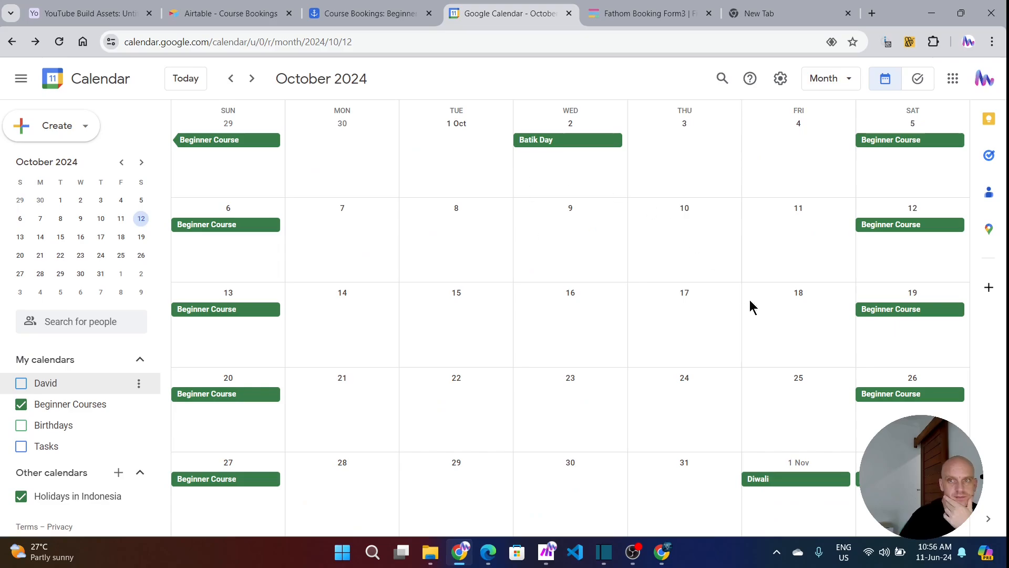
Review the Beginner Course events for October and November 2024 in Google Calendar, and return to the Beginner Course Schedule question in Fillout
scroll(737, 393, "down", 1)
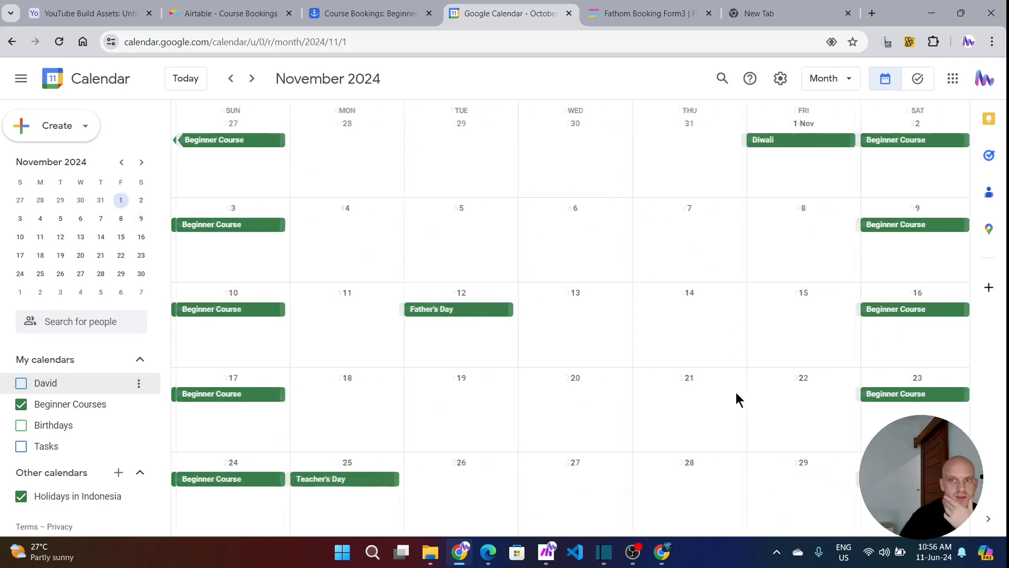
scroll(736, 399, "up", 1)
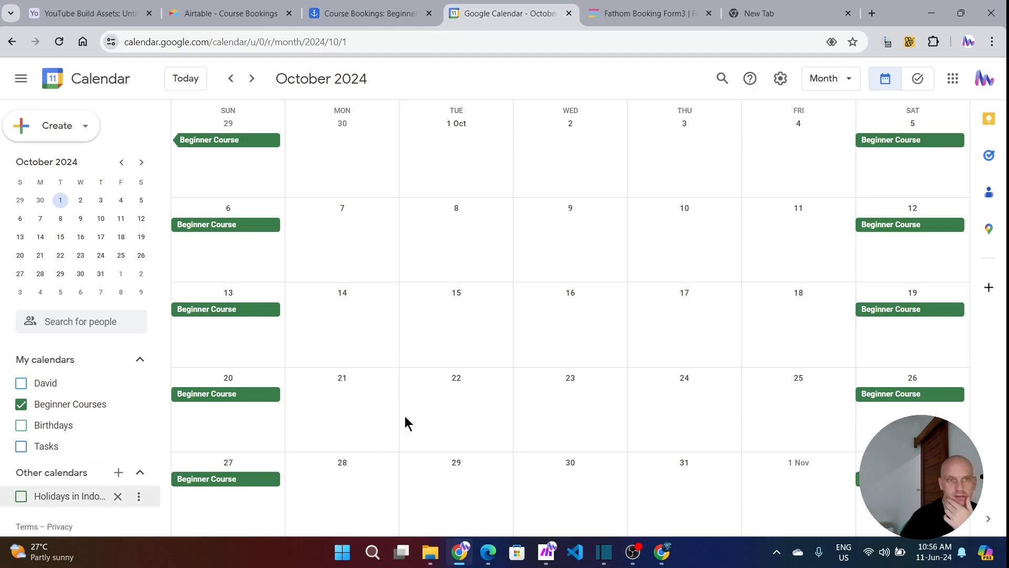
left_click(639, 14)
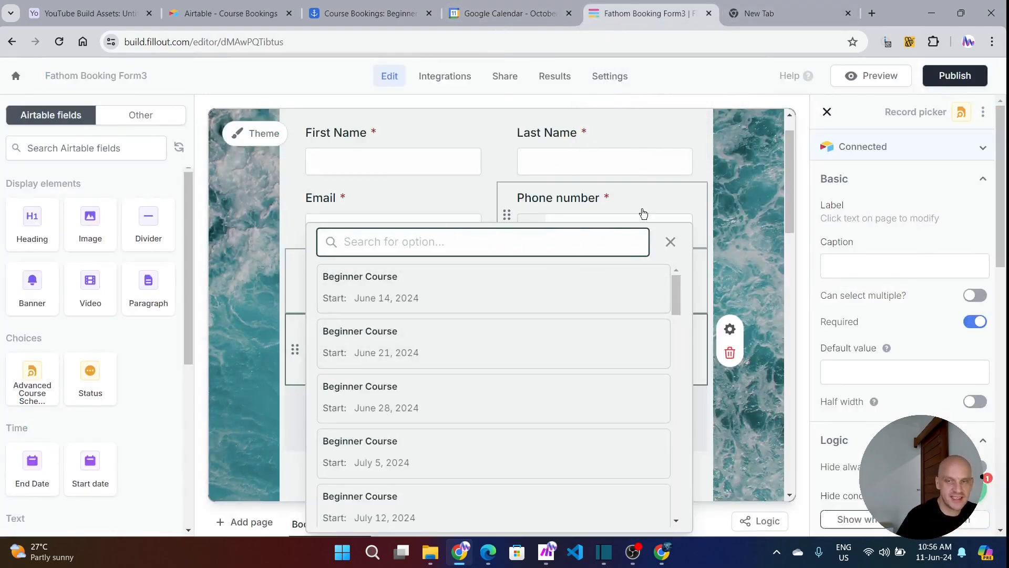
scroll(854, 413, "down", 5)
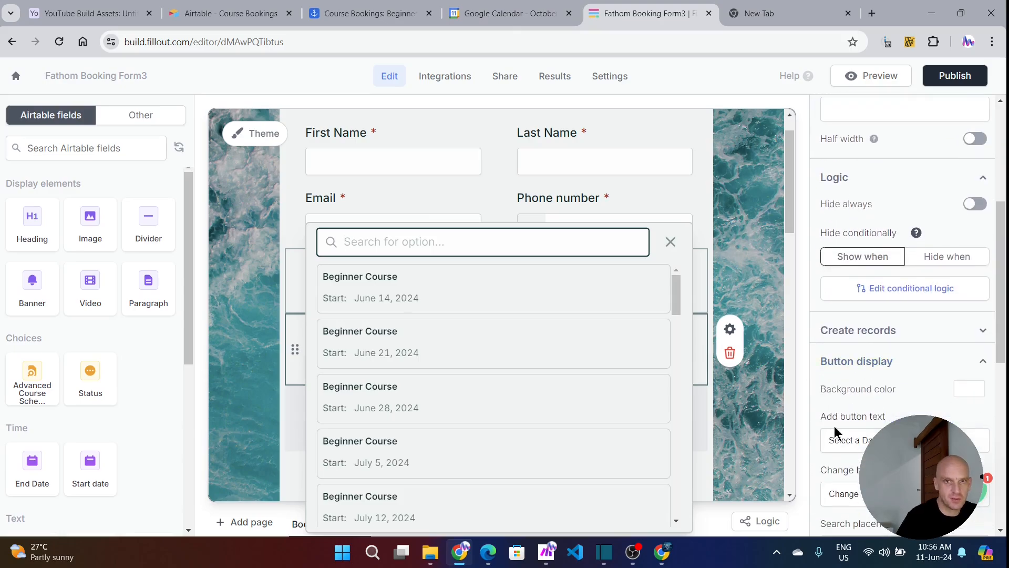
Switch to the Course Bookings base in Airtable and examine the Start - End field in the Advanced Course Schedule table
left_click(361, 14)
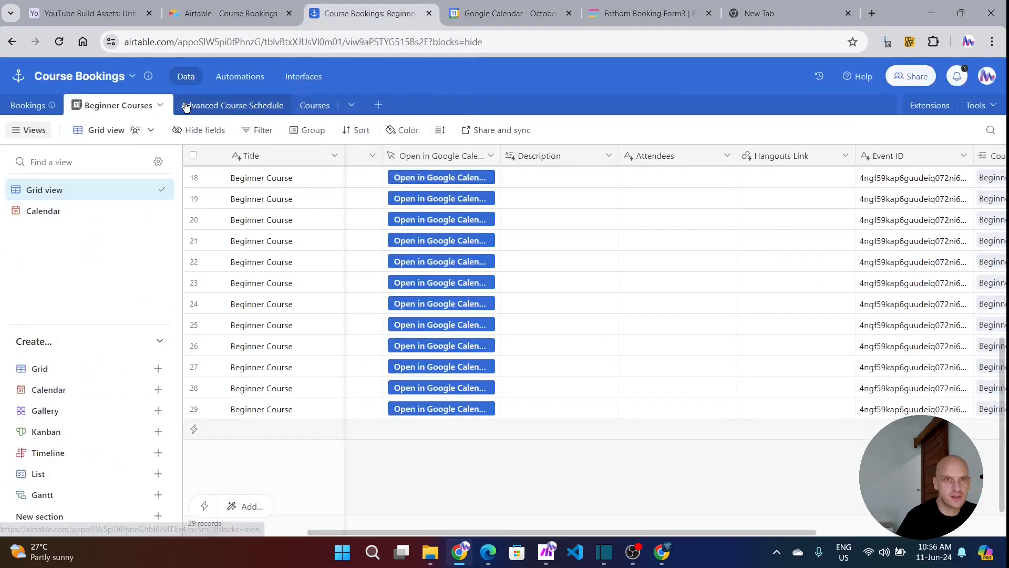
left_click(206, 108)
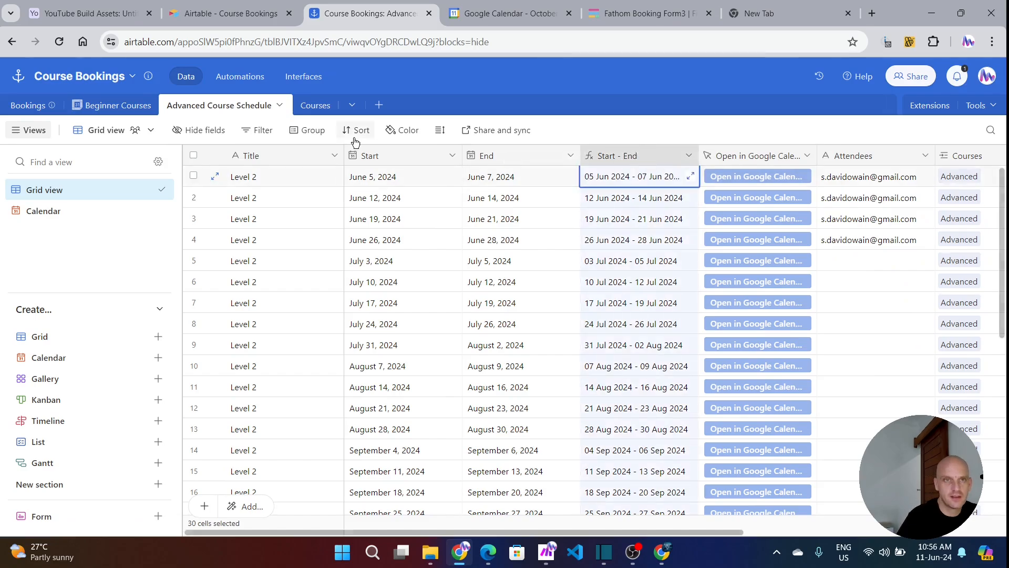
Insert a Formula field directly after End in the Beginner Courses table, with an empty text string ('') as its formula
left_click(116, 110)
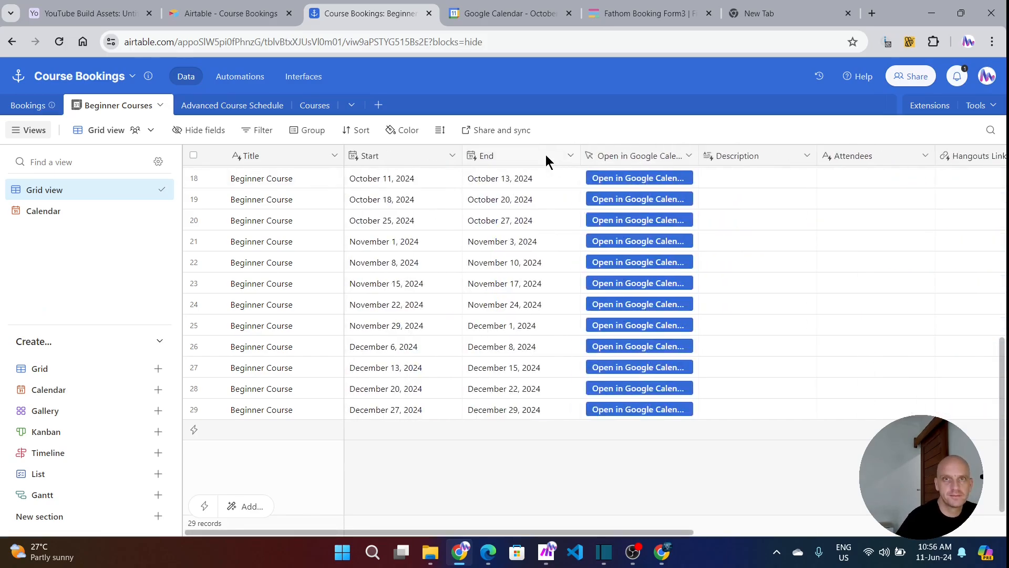
right_click(548, 158)
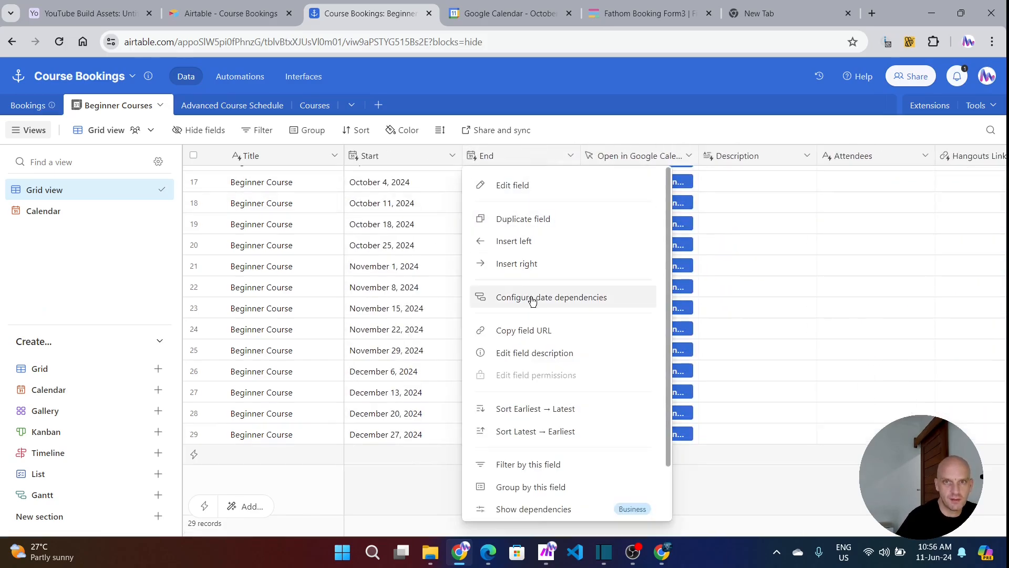
left_click(517, 265)
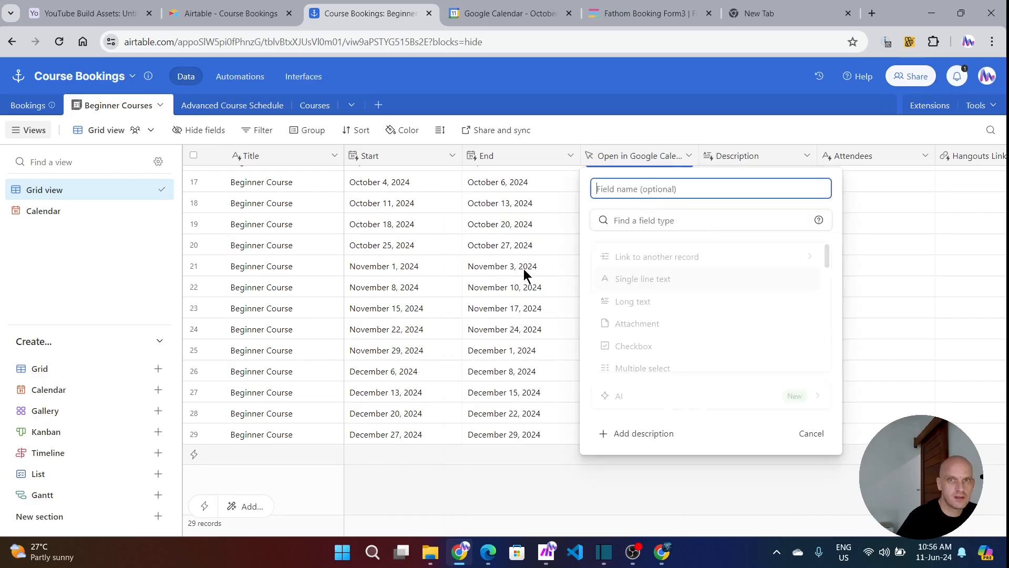
left_click(626, 221)
type("fr")
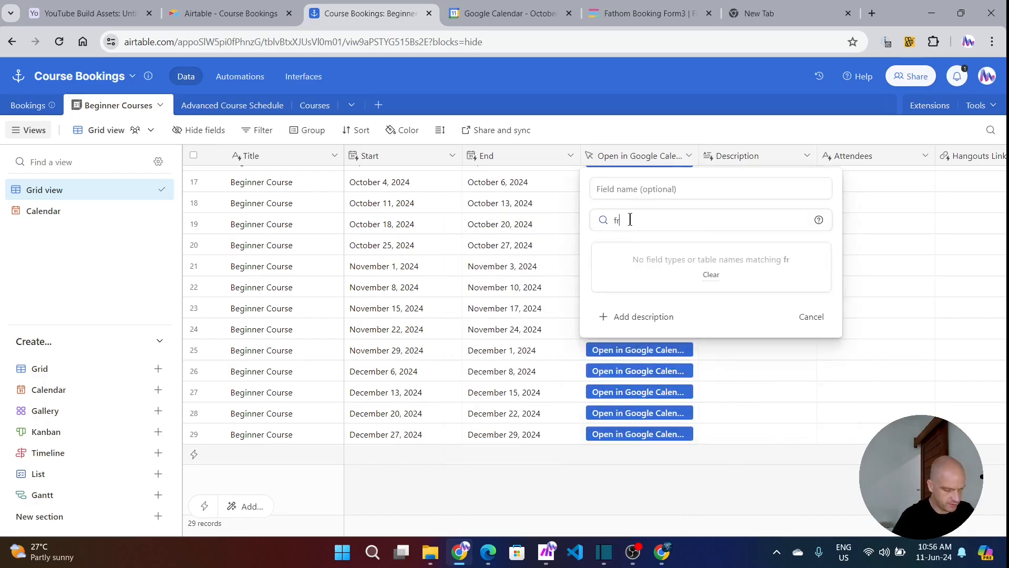
key("BackSpace")
type("o")
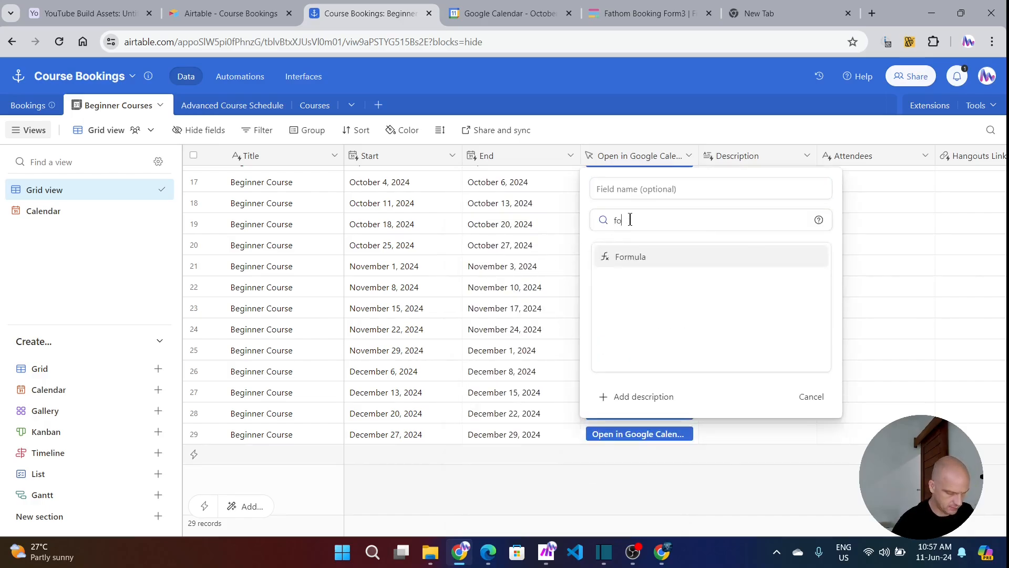
left_click(634, 256)
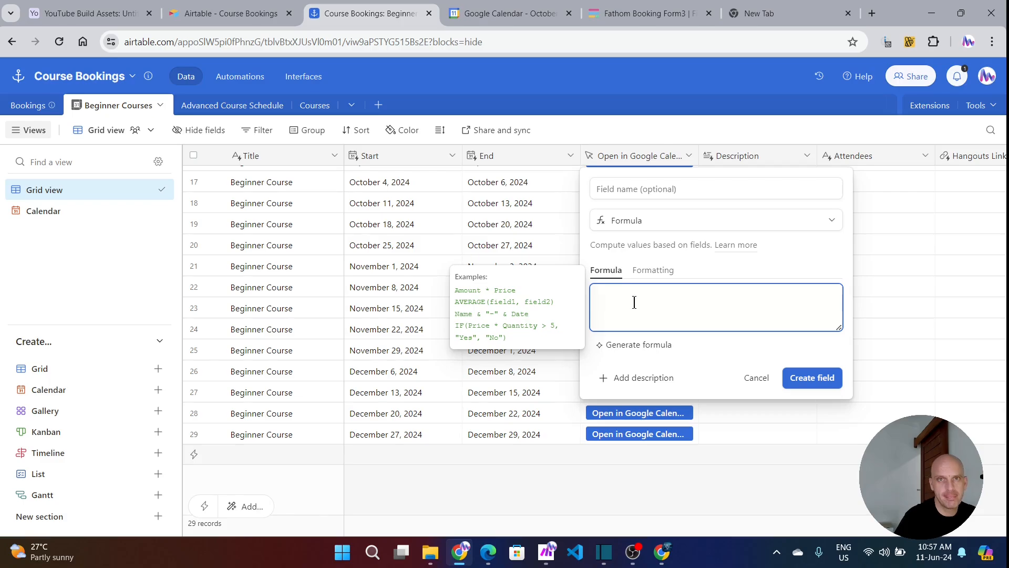
left_click(804, 379)
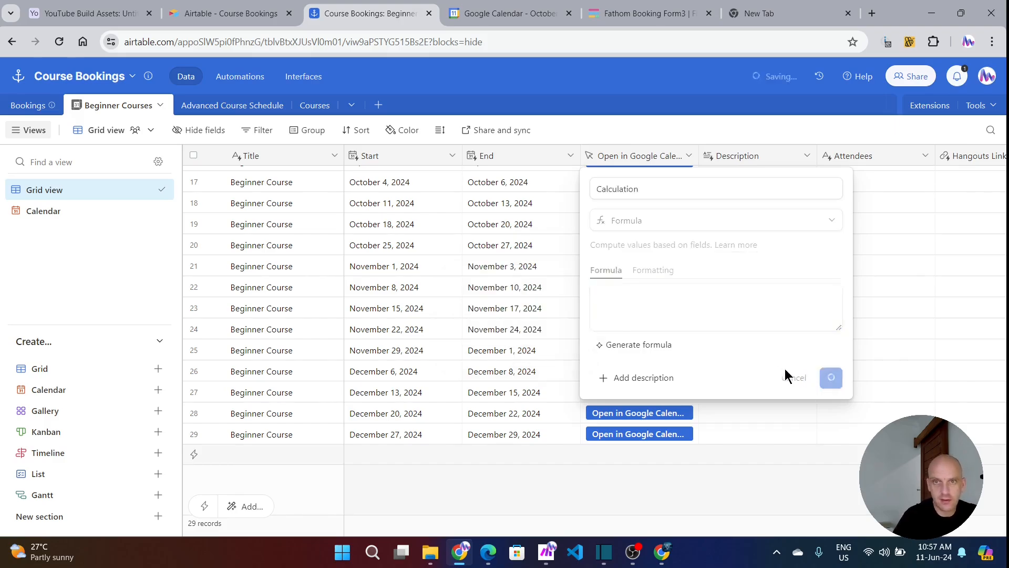
left_click(633, 331)
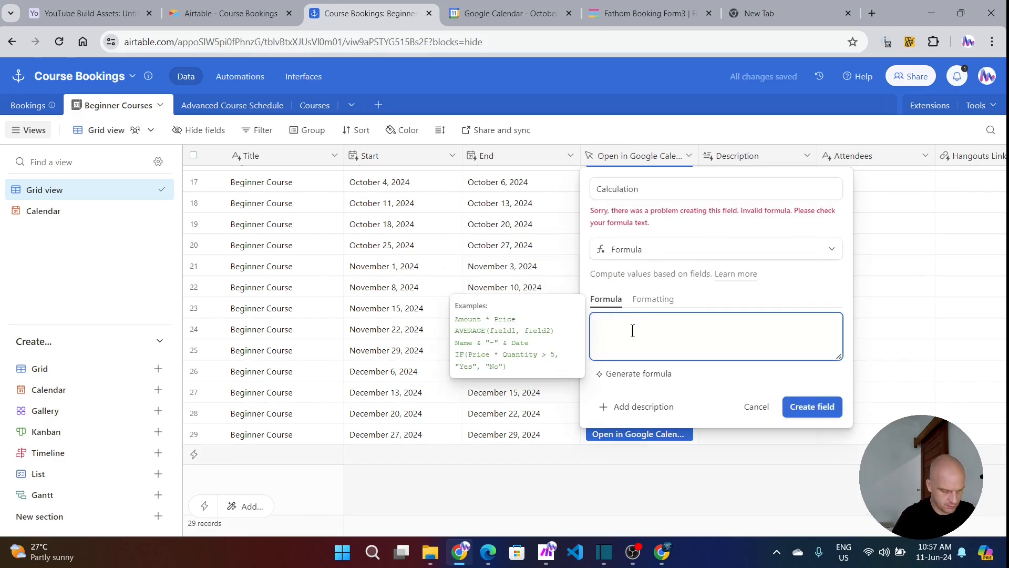
left_click(811, 428)
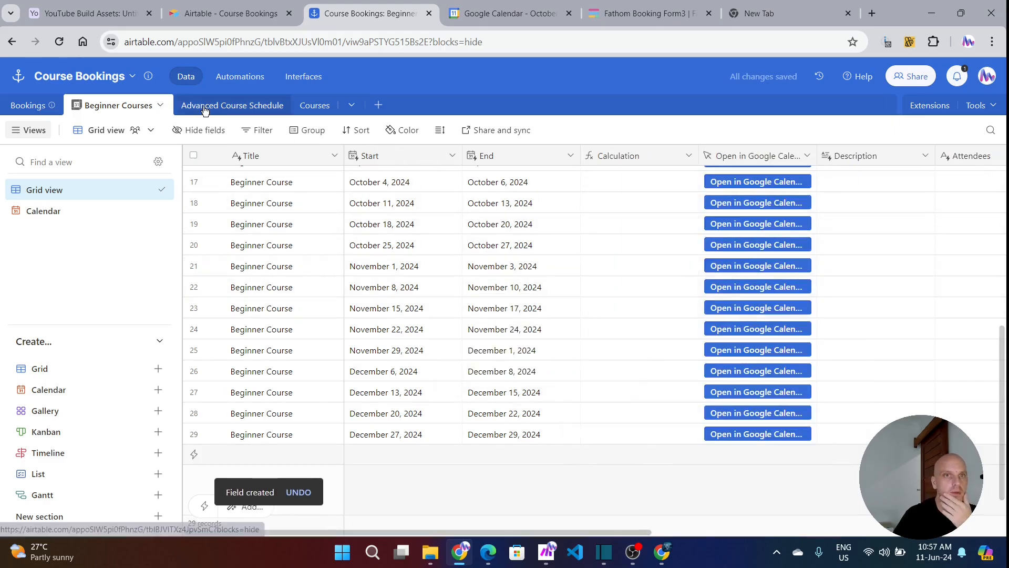
Copy the whole formula of the Start - End field in the Advanced Course Schedule table
left_click(229, 111)
left_click(631, 157)
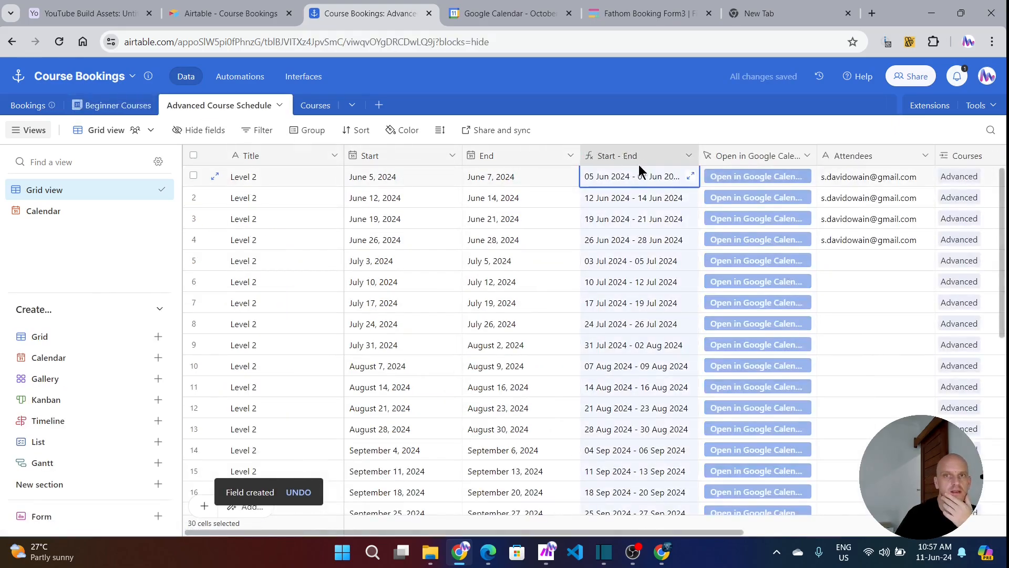
left_click(688, 158)
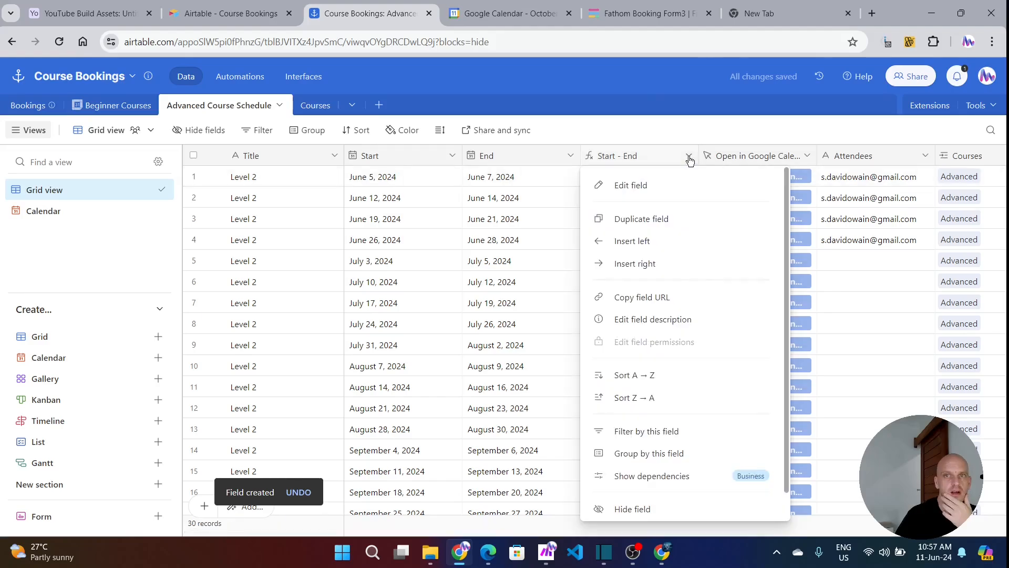
left_click(619, 190)
left_click_drag(632, 315, 399, 288)
key("ctrl+c")
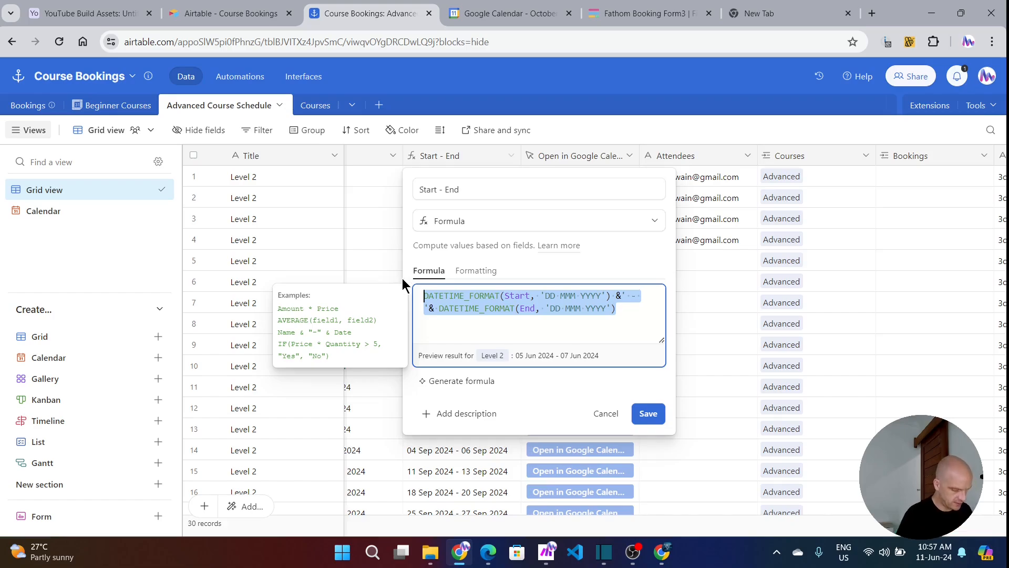
Set the Beginner Courses Calculation formula to DATETIME_FORMAT(Start, 'DD MMM YYYY') &' - '& DATETIME_FORMAT(End, 'DD MMM YYYY') and save it
left_click(111, 107)
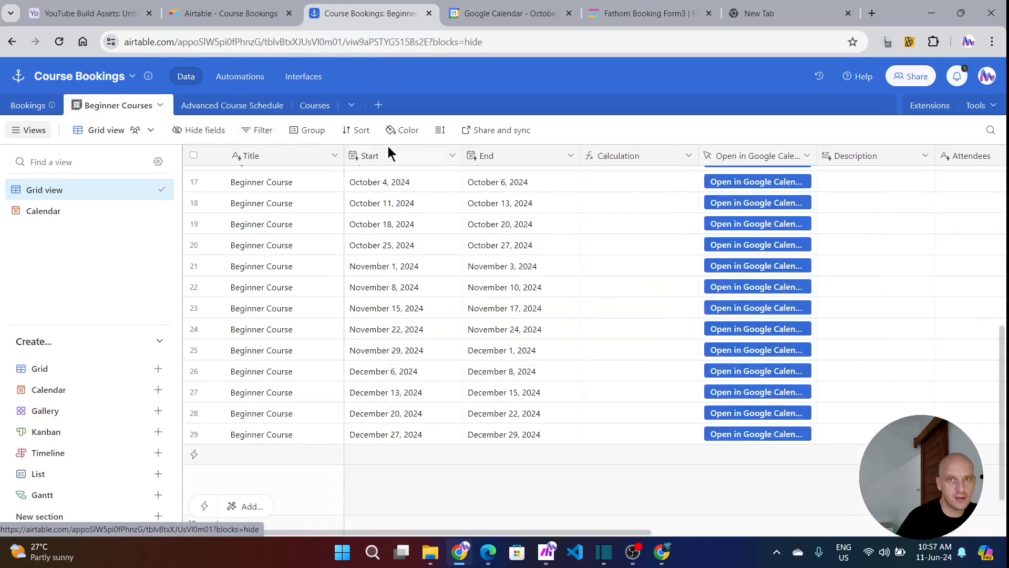
left_click(624, 156)
left_click(689, 156)
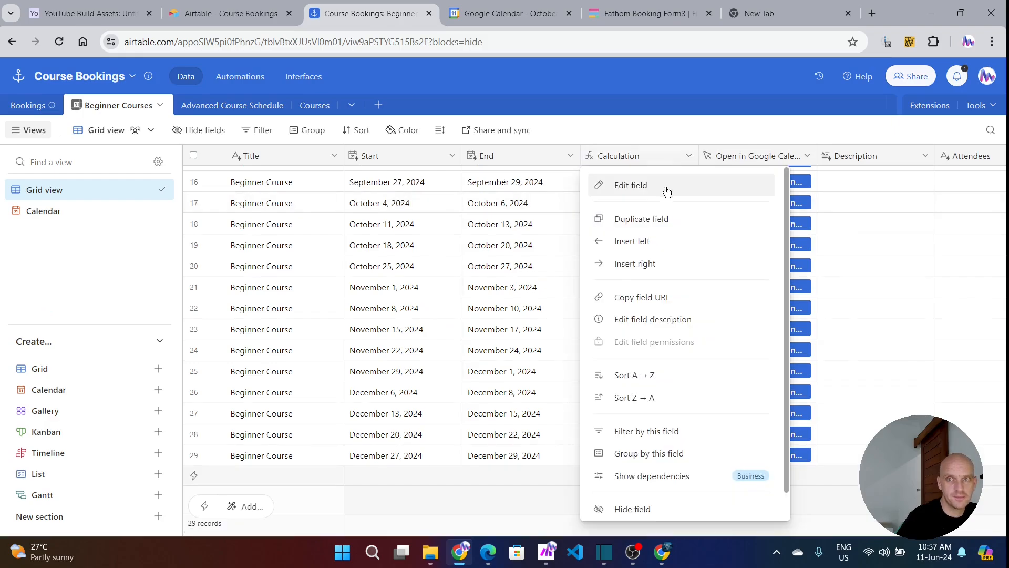
left_click(637, 186)
left_click(488, 324)
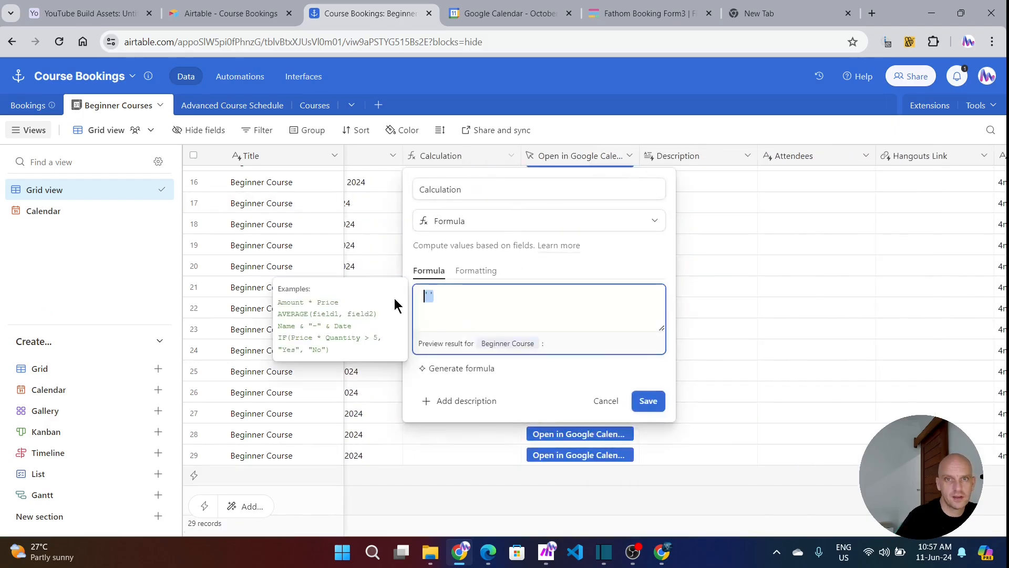
key("ctrl+v")
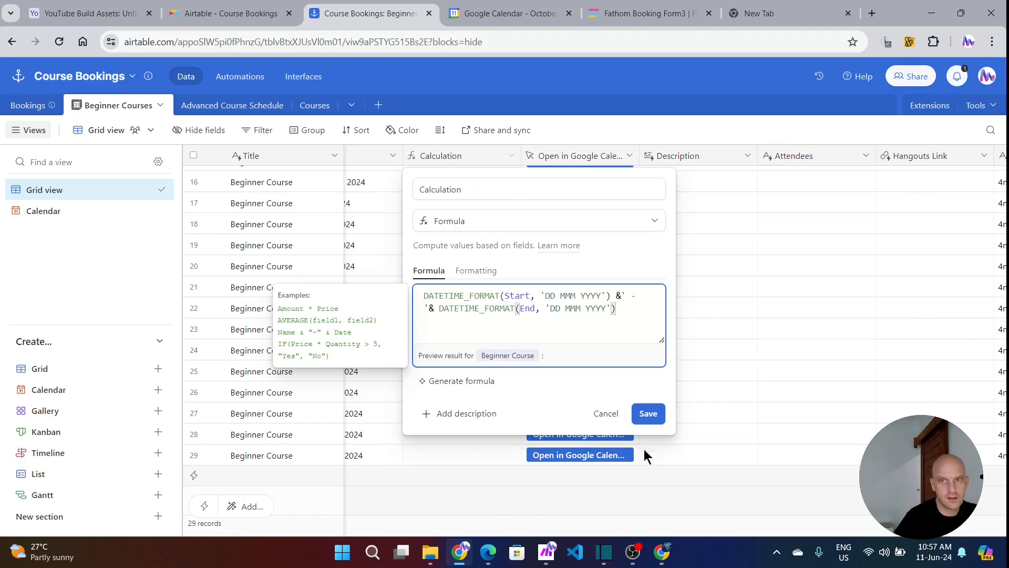
left_click(647, 413)
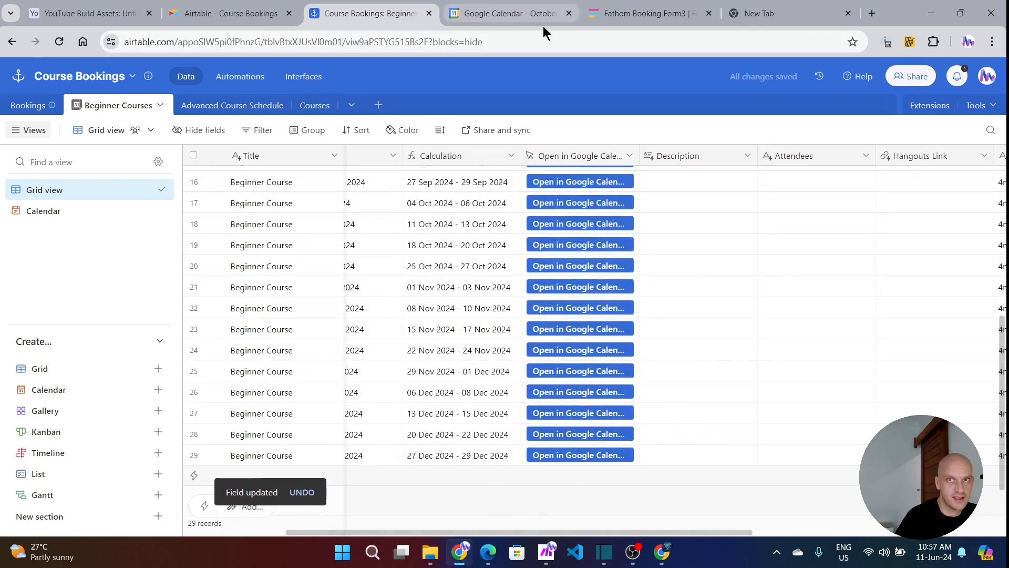
Switch to the Fillout form and refresh the Airtable fields connected to the Beginner Course Schedule question
left_click(633, 17)
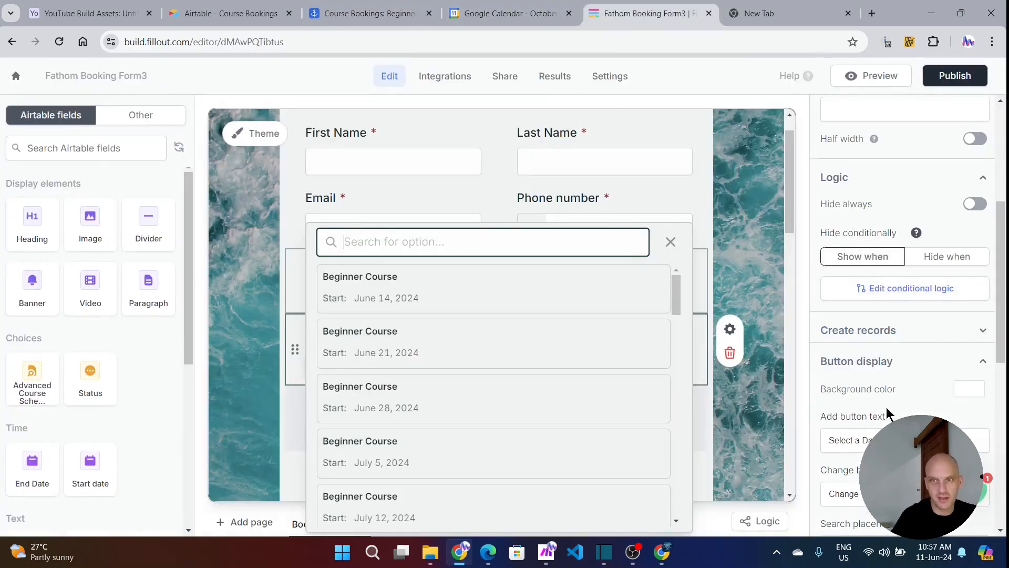
scroll(888, 414, "down", 4)
scroll(921, 241, "up", 5)
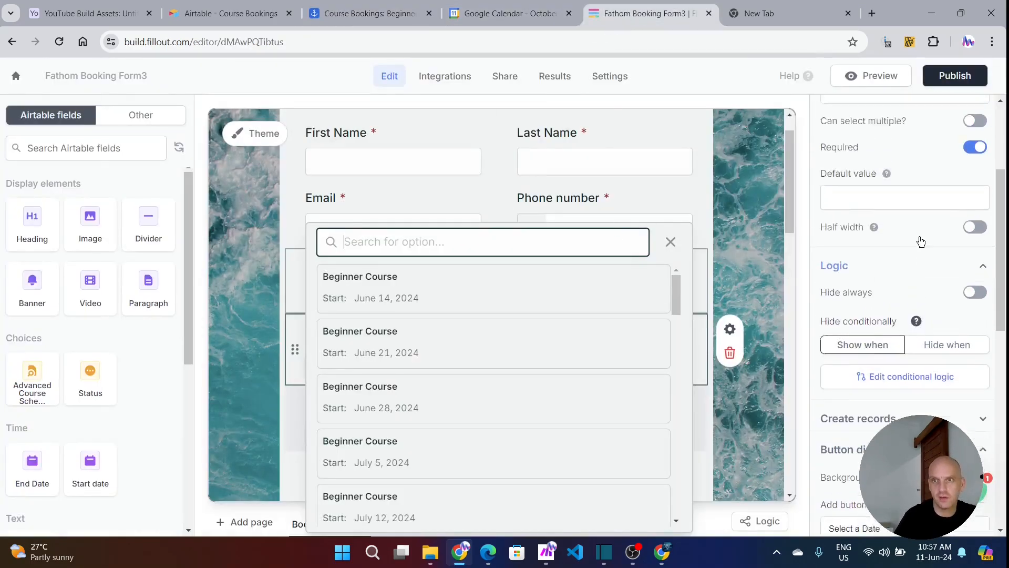
scroll(935, 211, "up", 3)
left_click(979, 150)
left_click(984, 175)
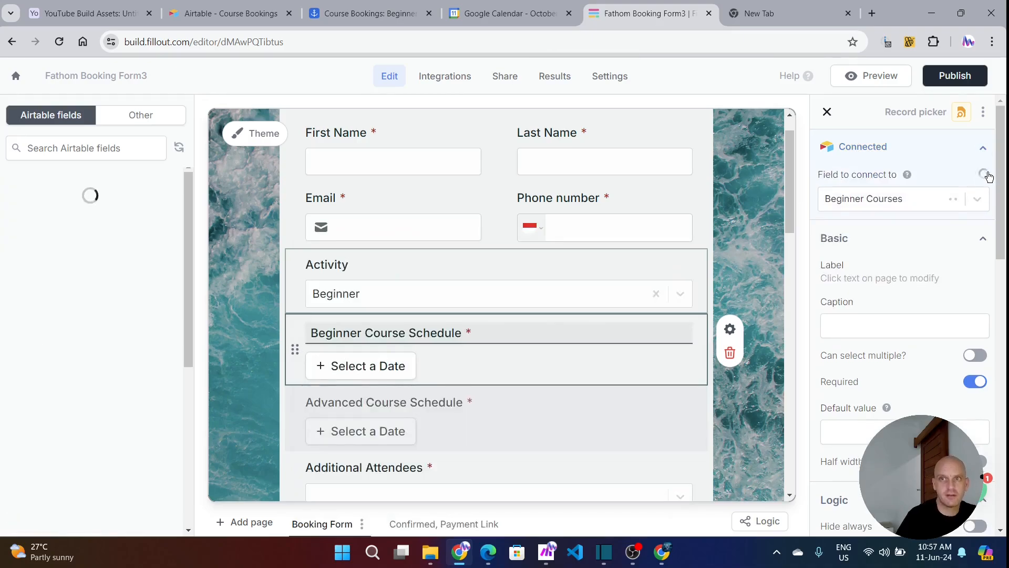
Remove Start from the fields shown in the Beginner Course Schedule picker and list the fields available to replace it
scroll(882, 260, "down", 10)
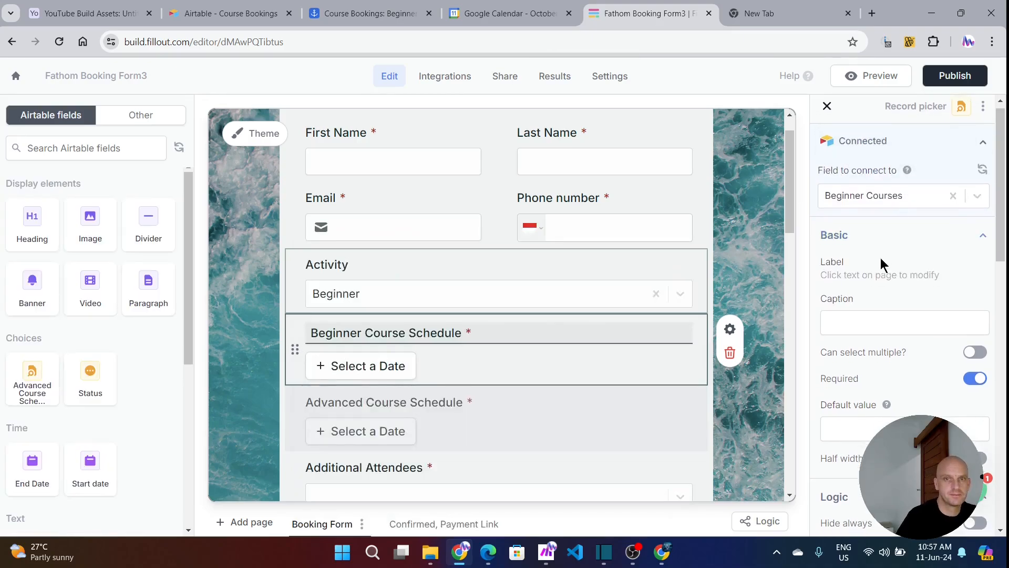
scroll(884, 304, "down", 2)
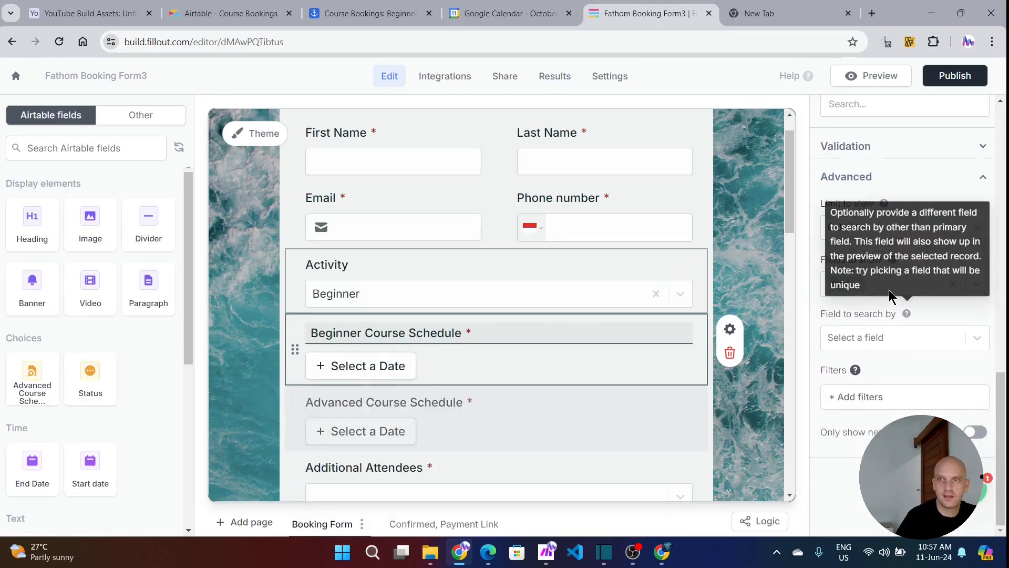
left_click(953, 284)
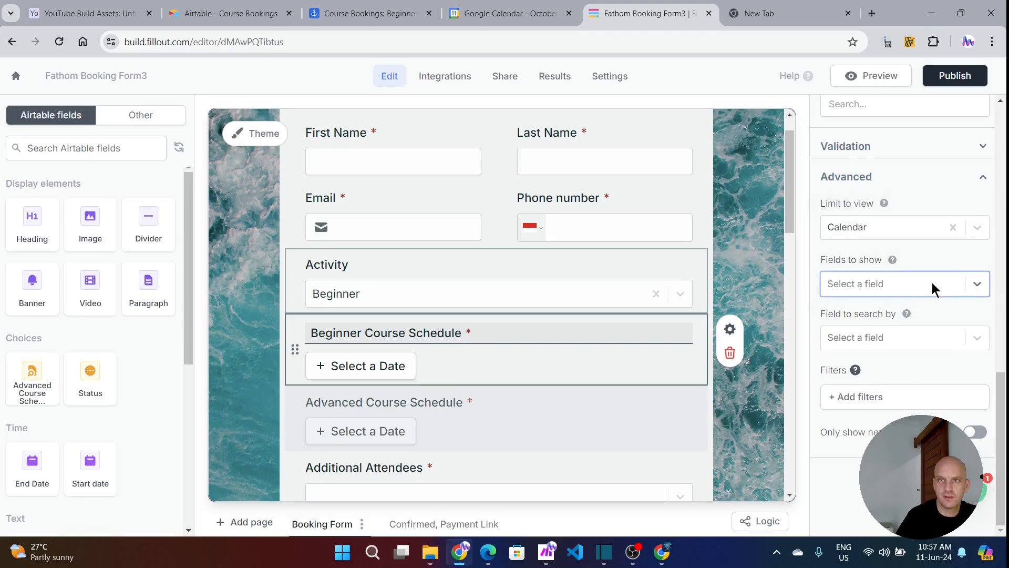
left_click(977, 286)
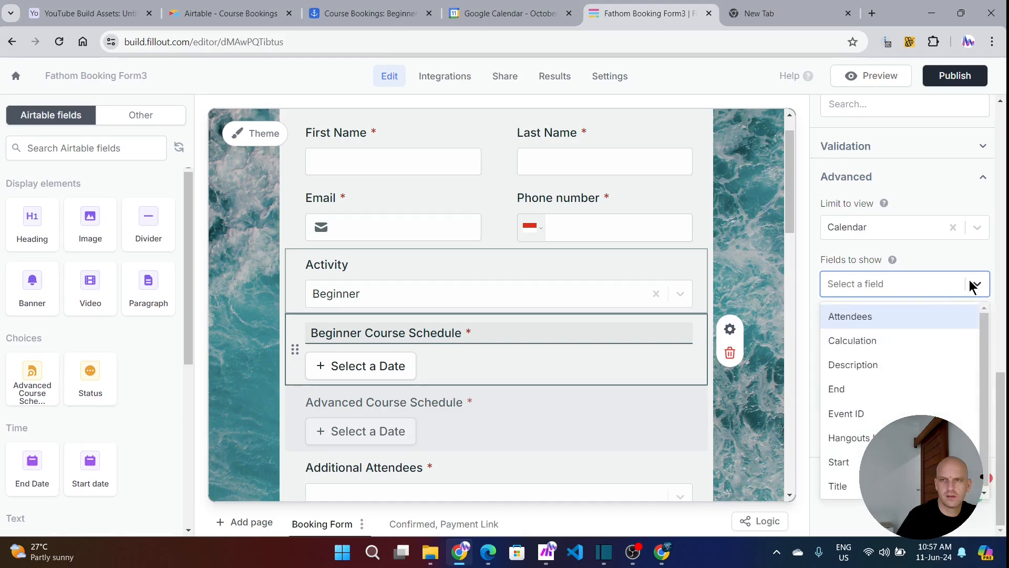
Rename the Calculation field in Airtable's Beginner Courses table to Start - End and save it
left_click(374, 16)
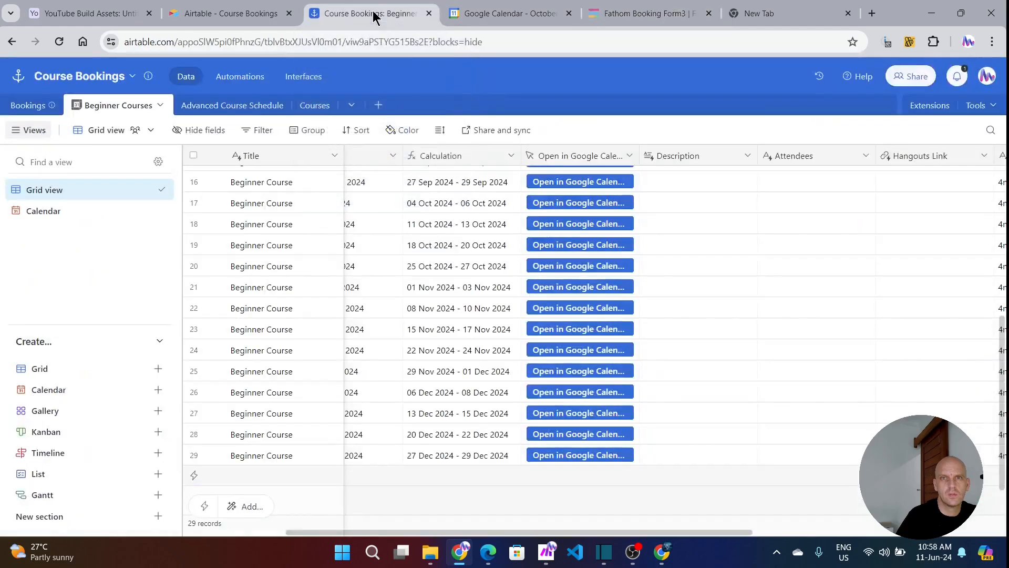
left_click(463, 156)
double_click(465, 157)
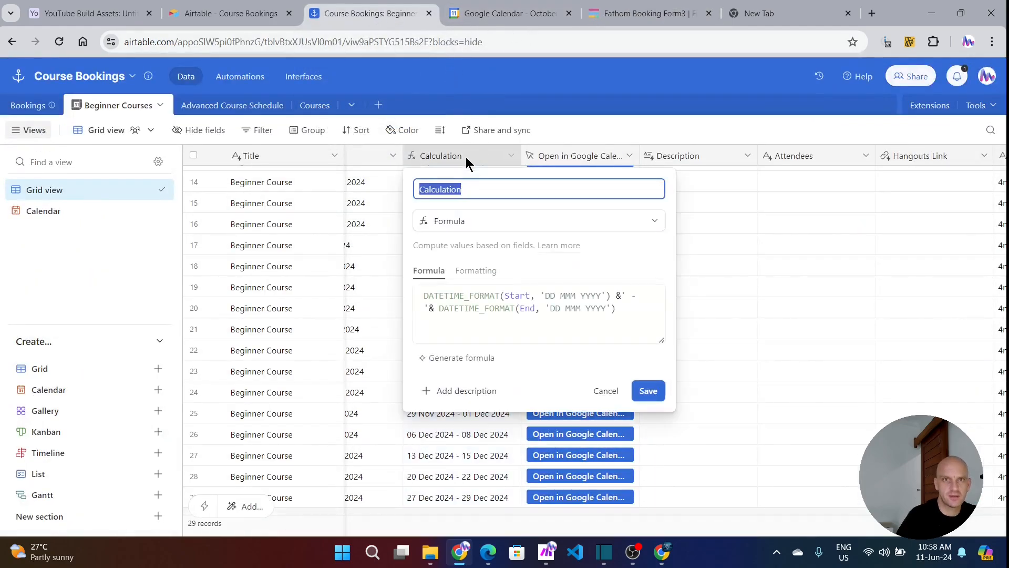
type("St")
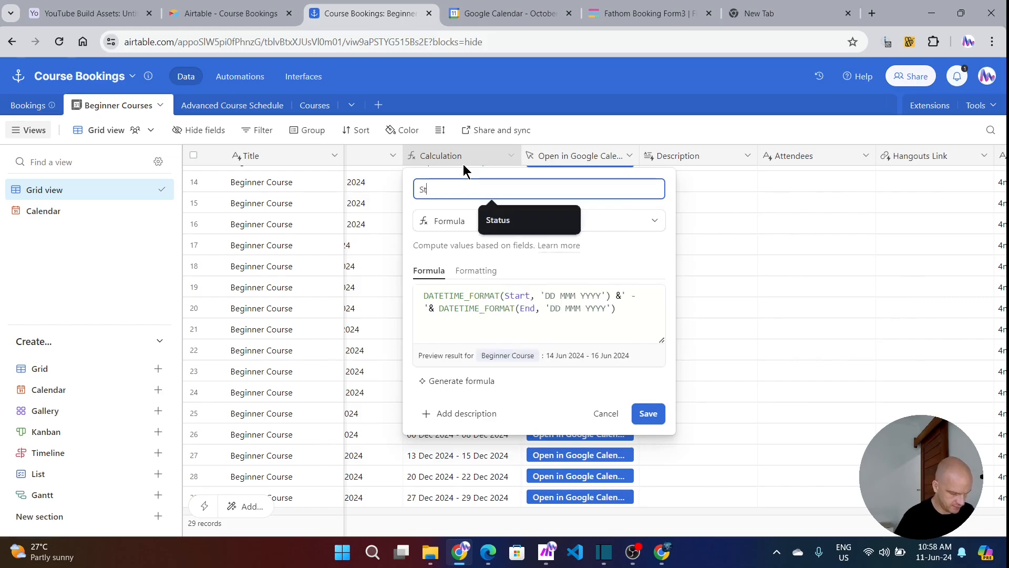
type("a")
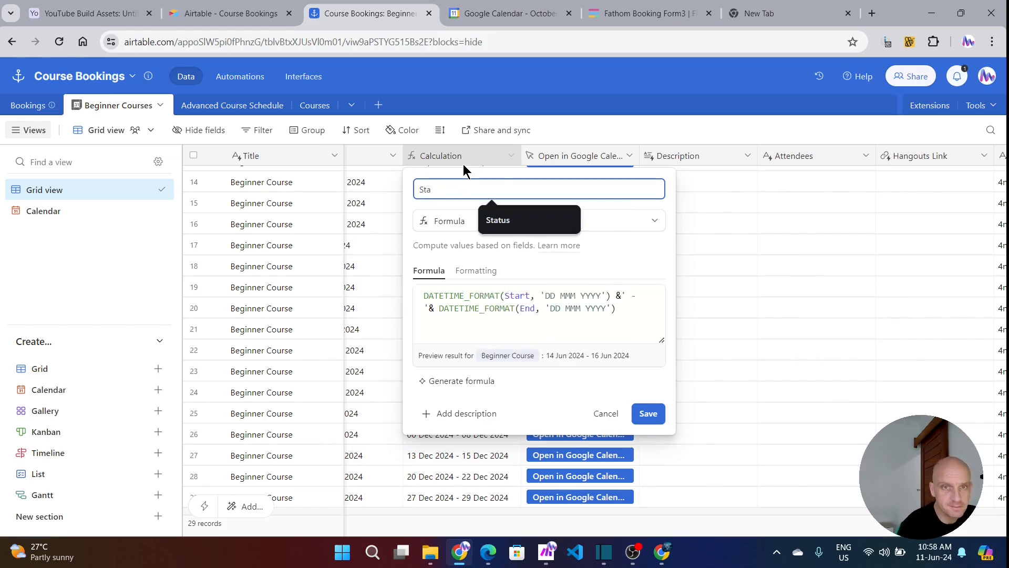
type("rt - E")
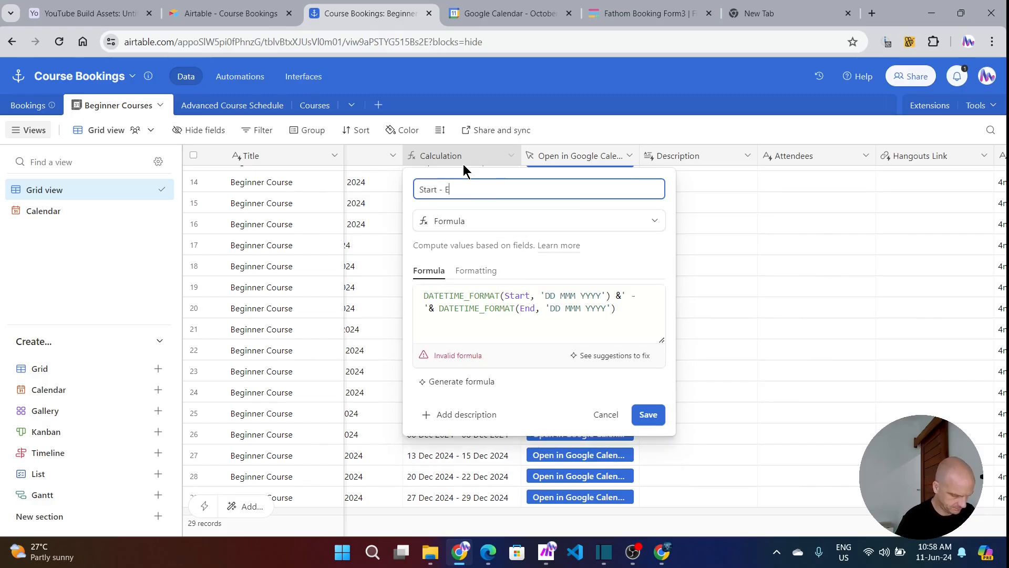
type("nd")
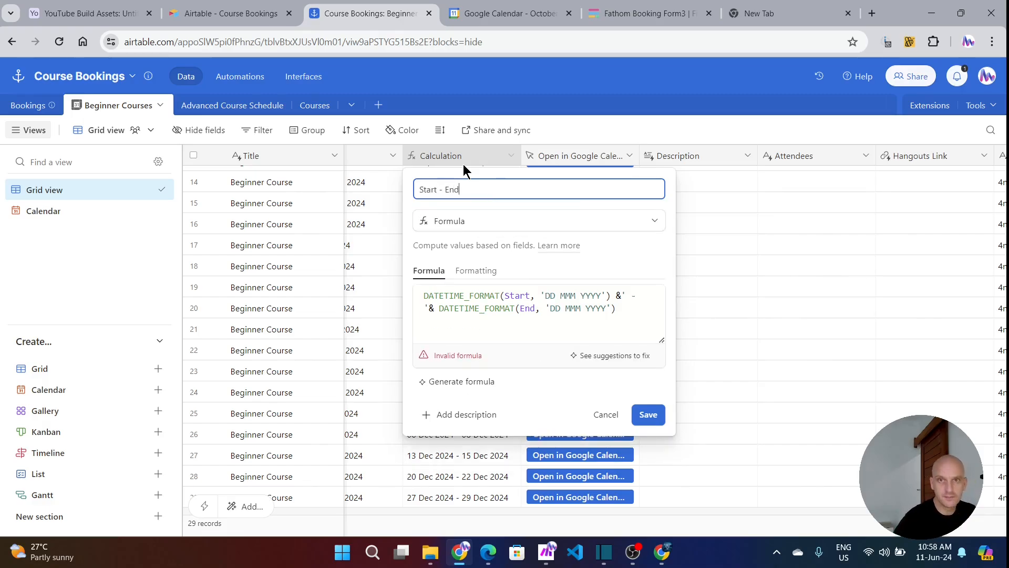
left_click(650, 410)
Return to Fillout and reload the Beginner Course Schedule question's Airtable fields to pick up the renamed Start - End field
left_click(631, 15)
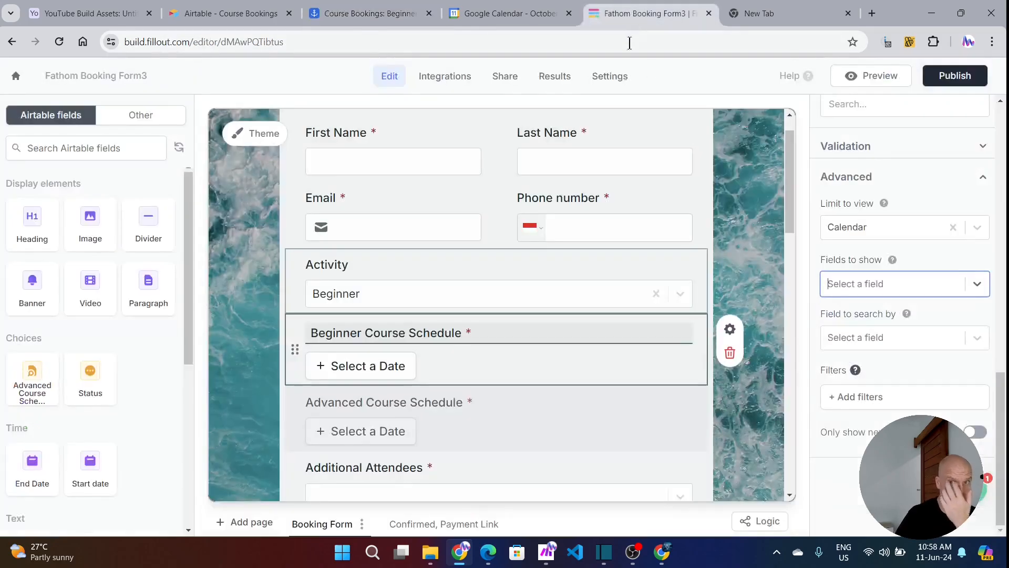
scroll(941, 157, "up", 15)
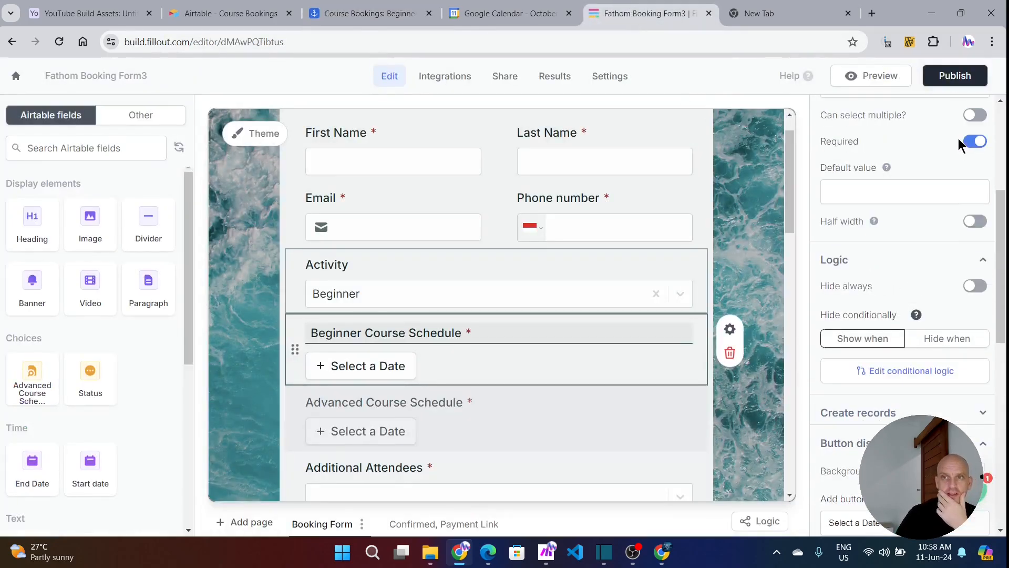
left_click(983, 176)
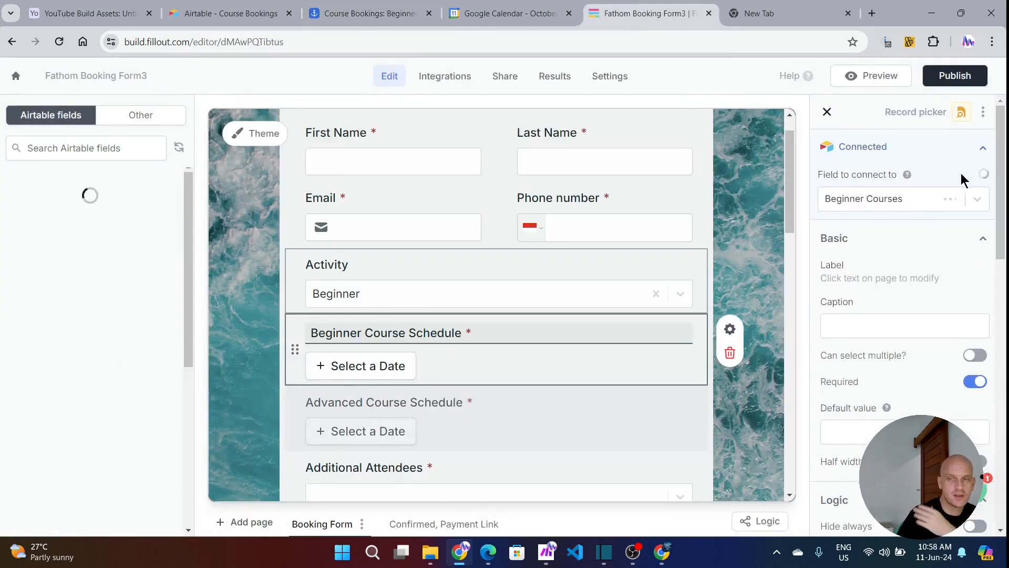
Add Start - End to the fields shown by the Beginner Course Schedule record picker
scroll(864, 284, "down", 4)
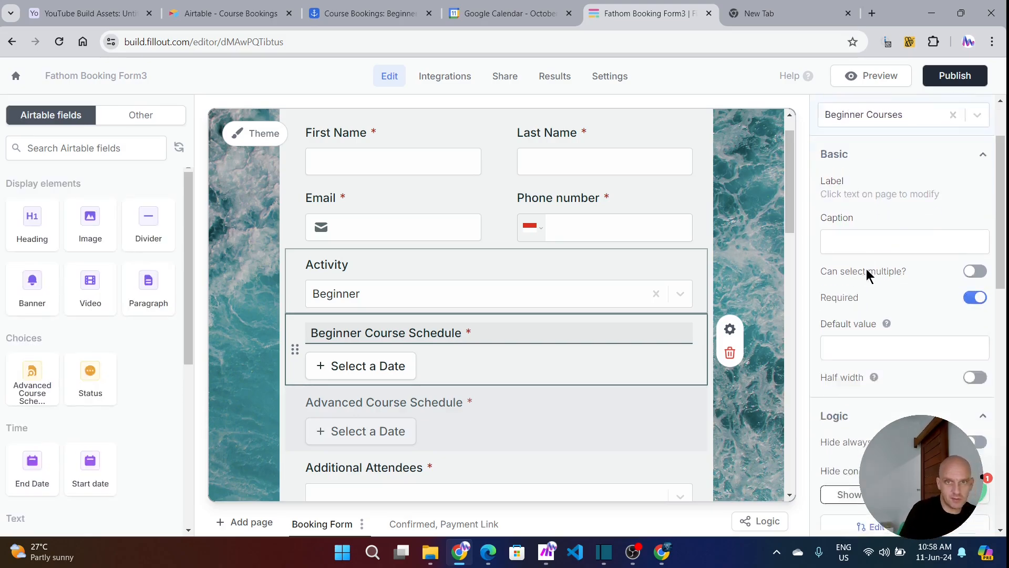
scroll(873, 284, "down", 10)
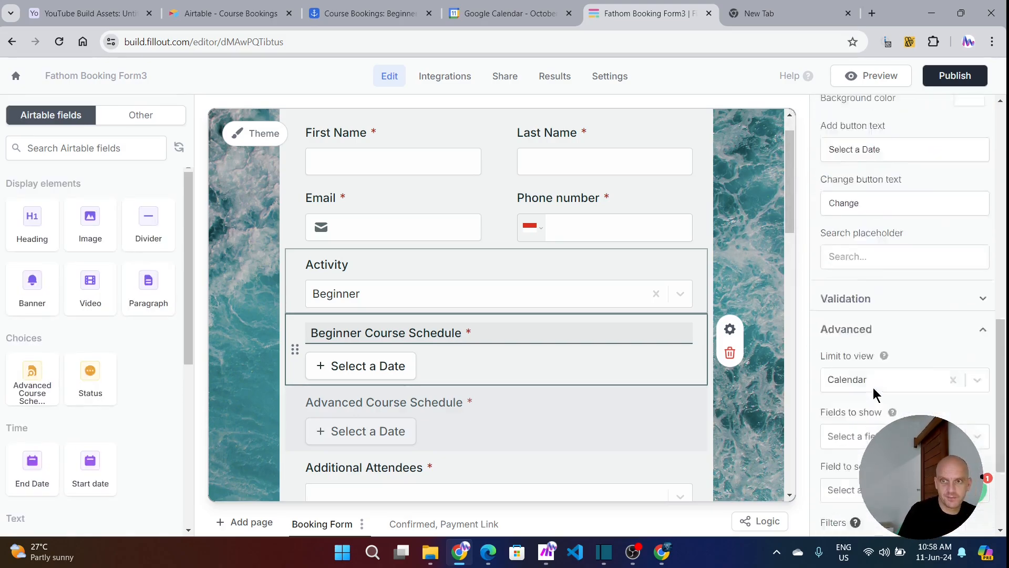
left_click(977, 396)
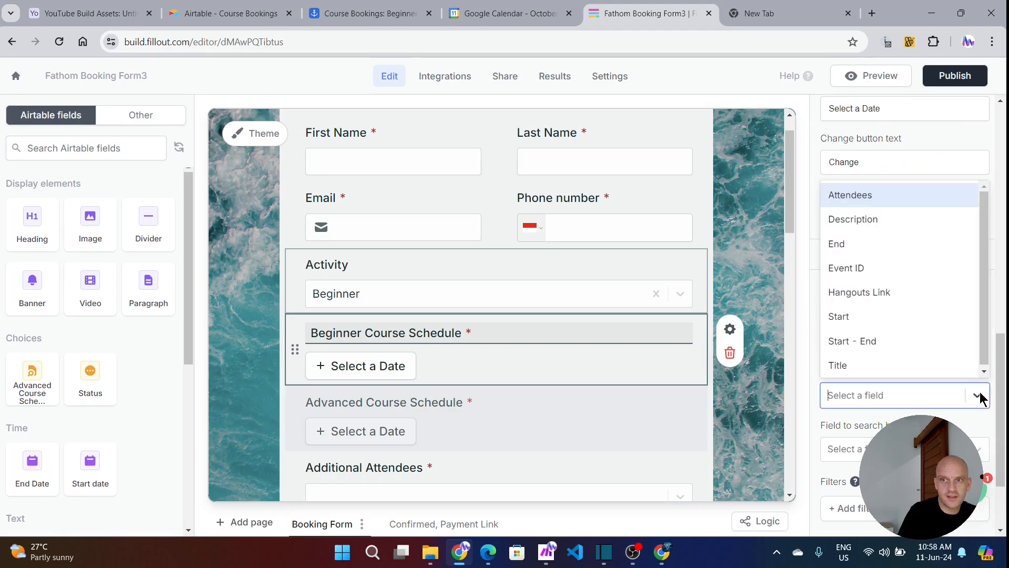
left_click(862, 345)
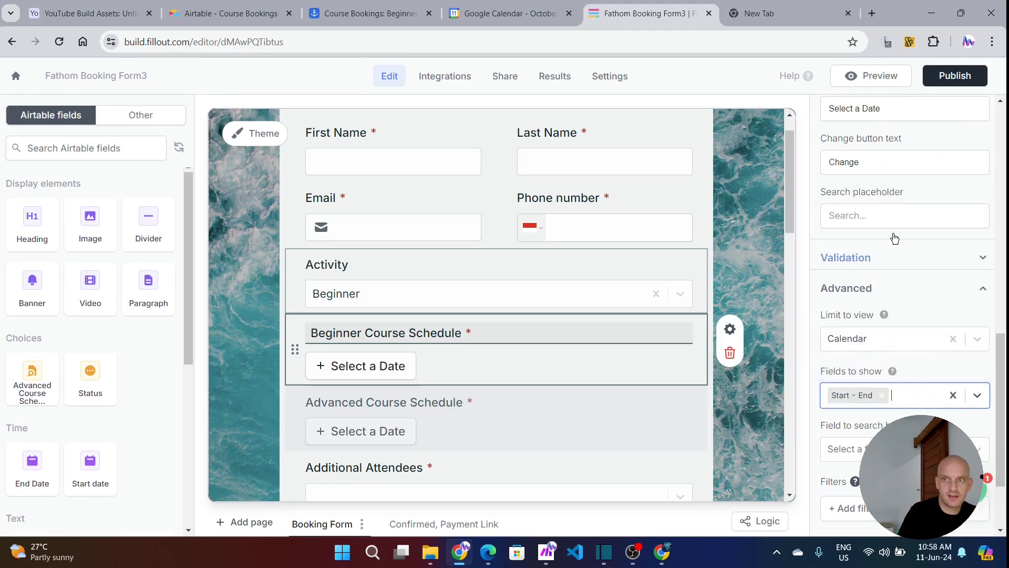
Preview the form with the Beginner activity selected, check the dates offered for the Beginner Course Schedule, and exit the preview
left_click(857, 76)
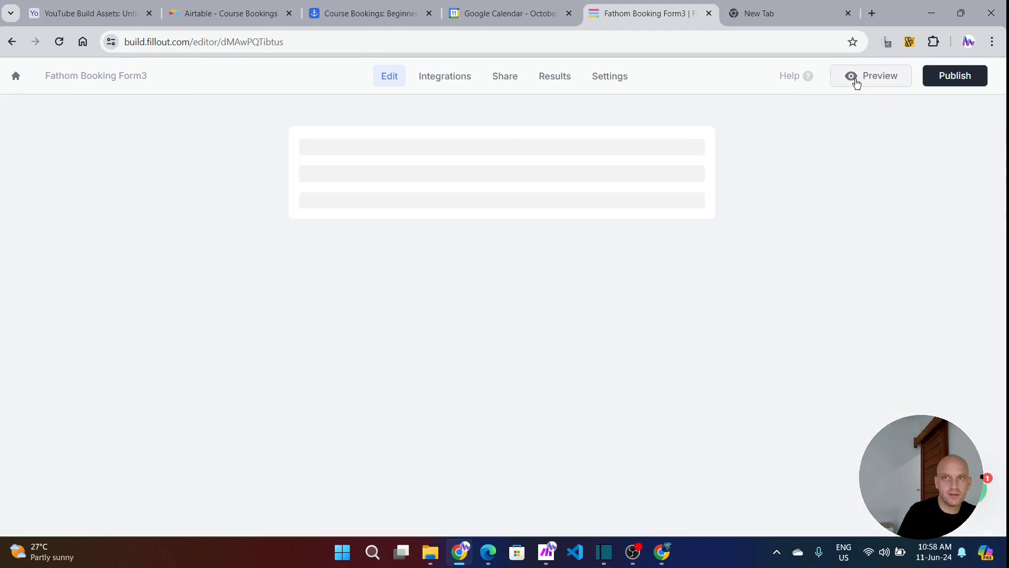
left_click(447, 319)
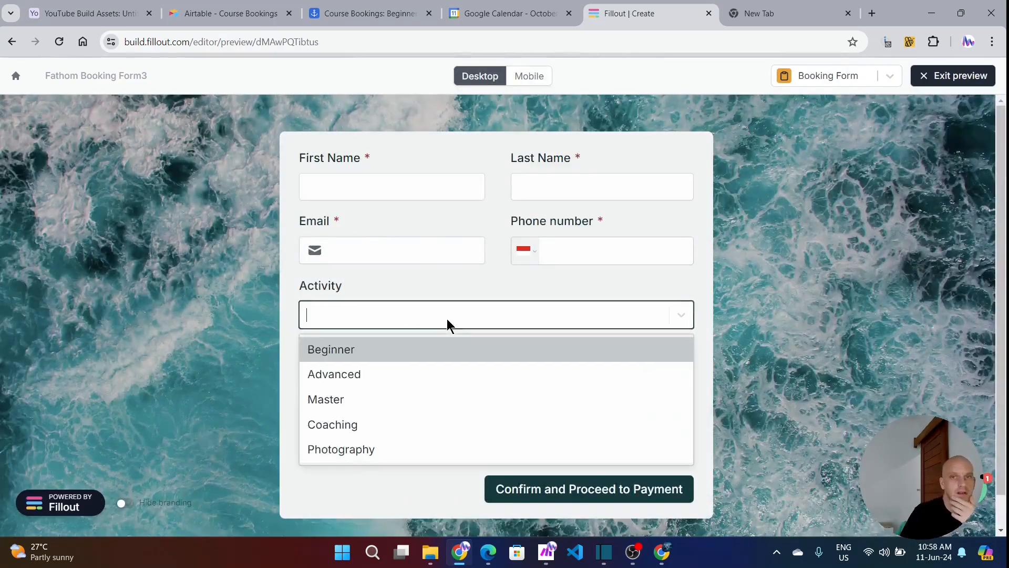
left_click(339, 349)
left_click(374, 377)
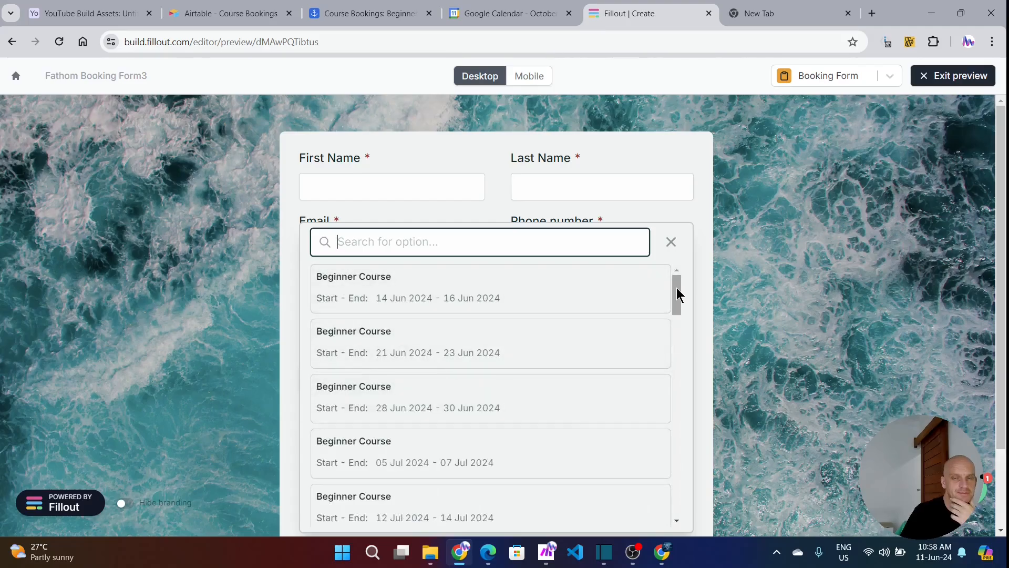
left_click(671, 243)
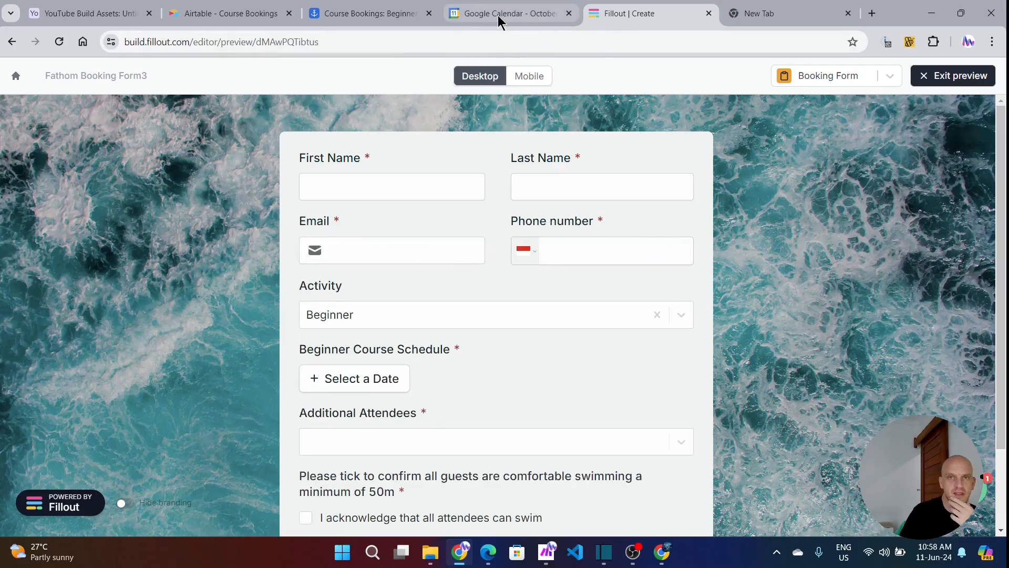
mouse_move(499, 21)
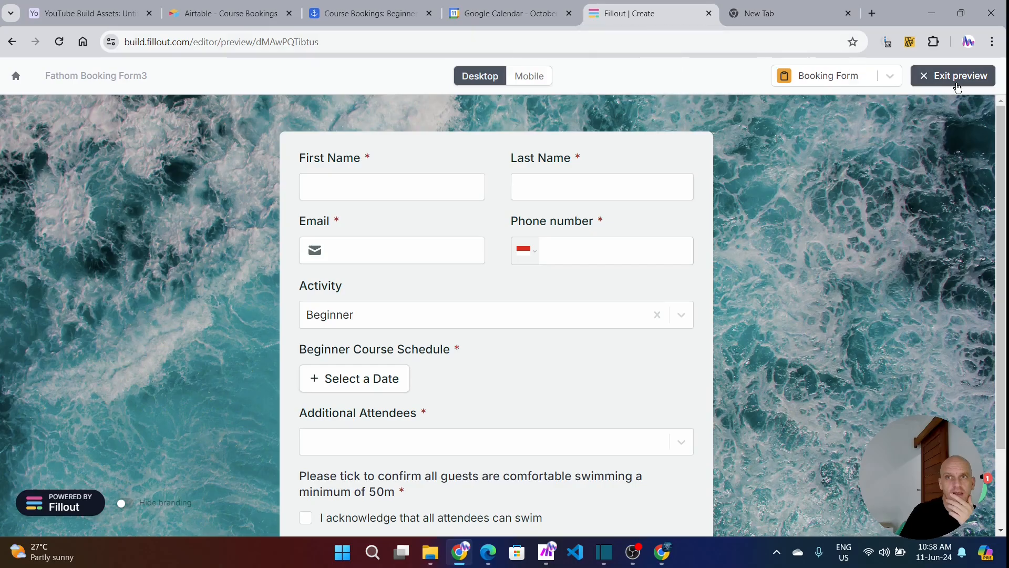
left_click(958, 76)
Limit the Beginner Course Schedule picker to Grid view and make Start its only field to show
scroll(885, 340, "down", 3)
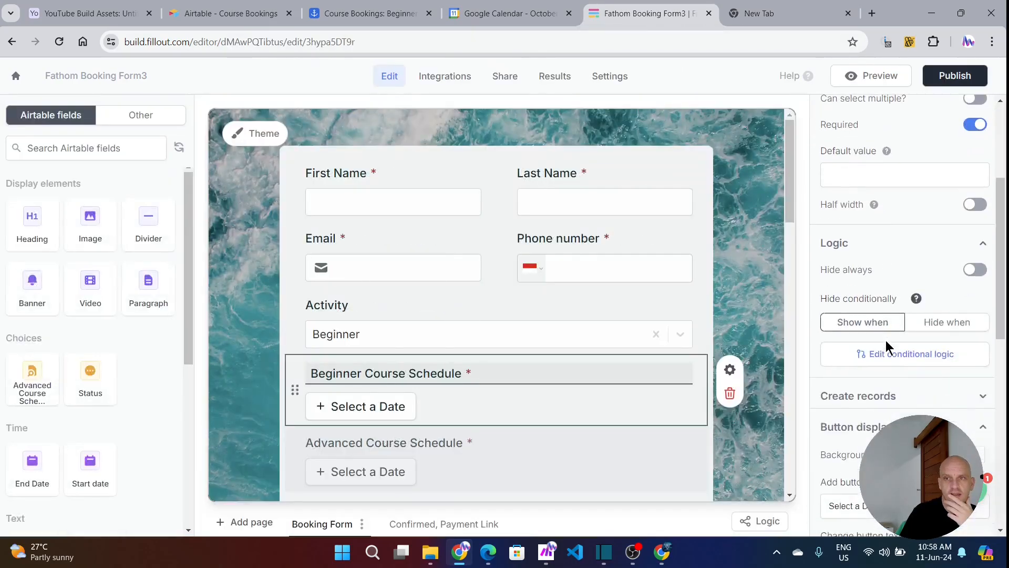
scroll(886, 345, "down", 2)
scroll(880, 397, "down", 2)
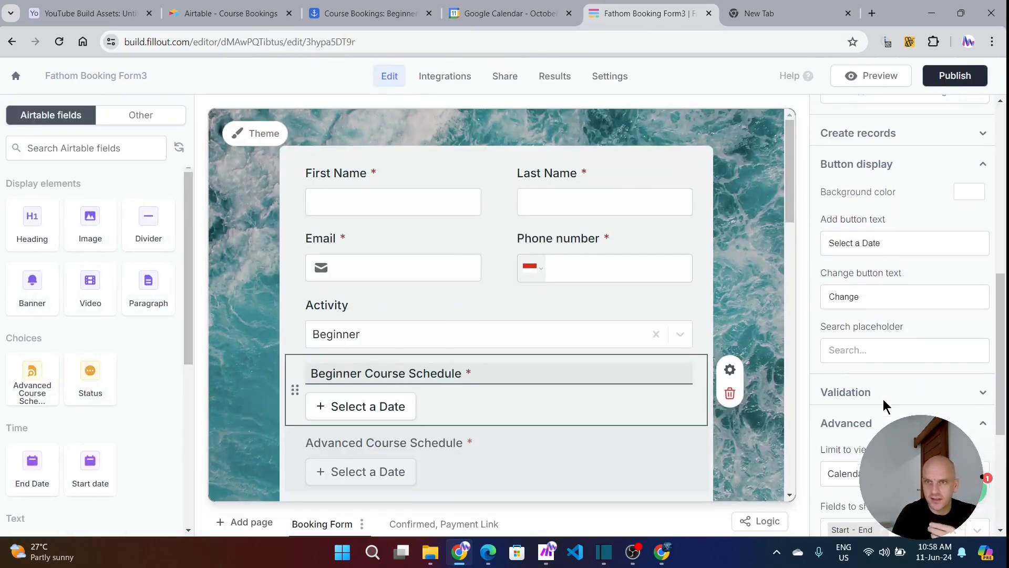
scroll(894, 358, "down", 2)
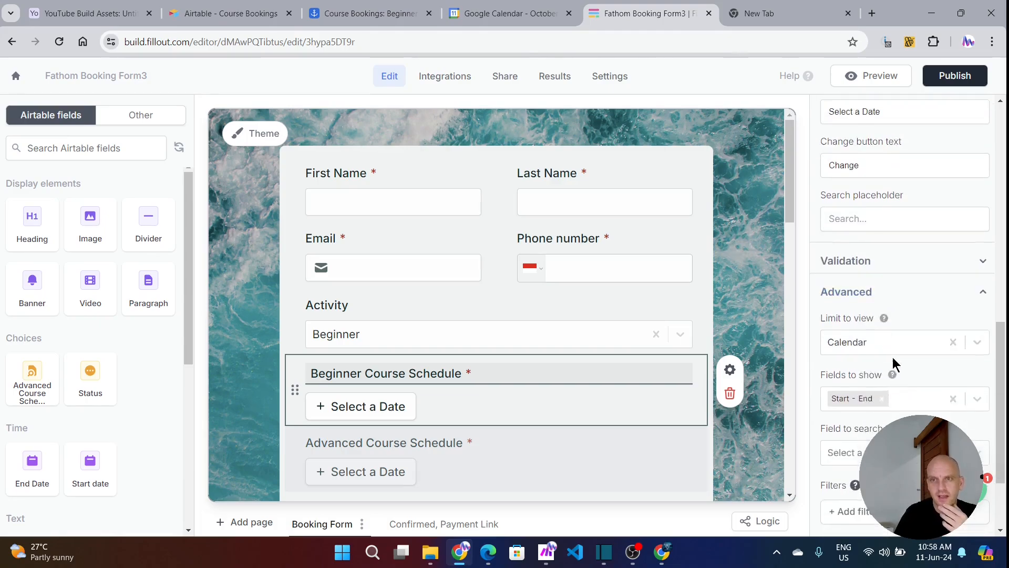
left_click(977, 399)
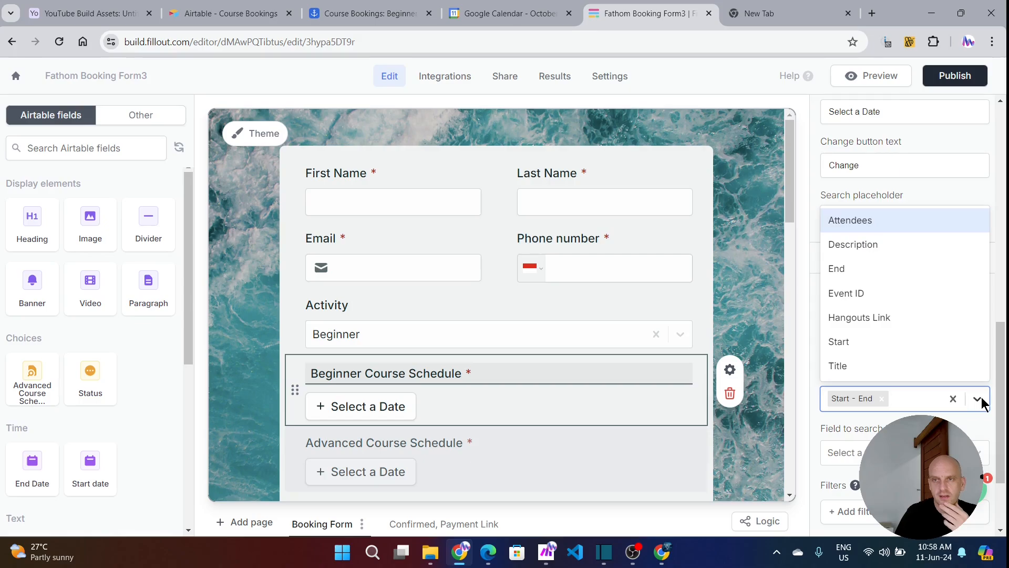
left_click(855, 273)
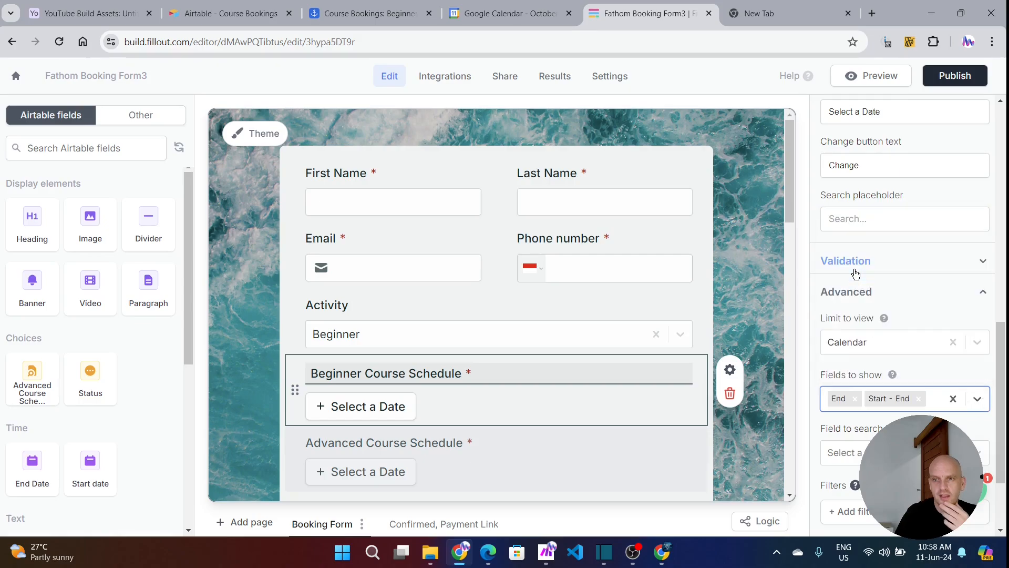
left_click(917, 399)
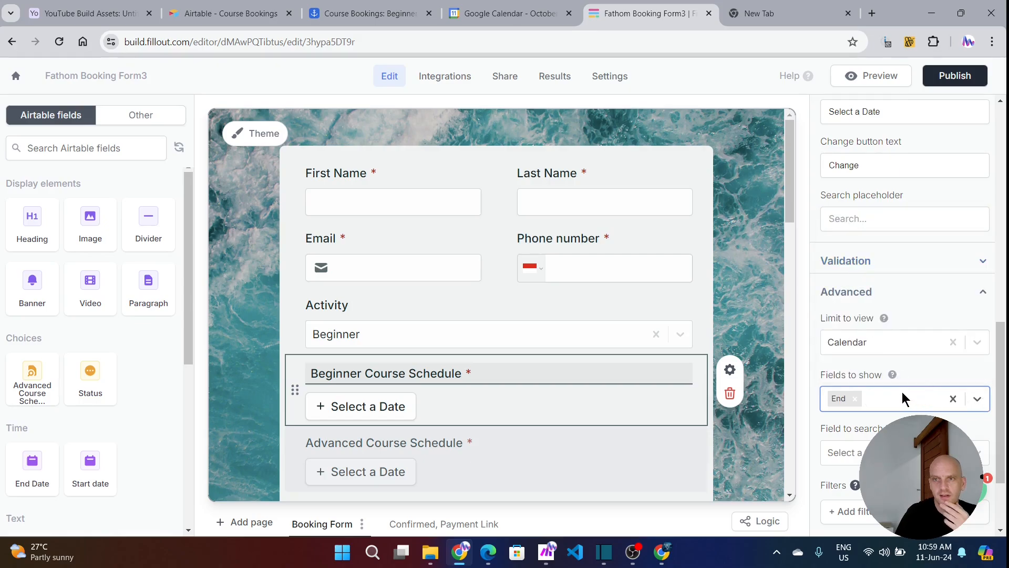
left_click(978, 400)
left_click(839, 314)
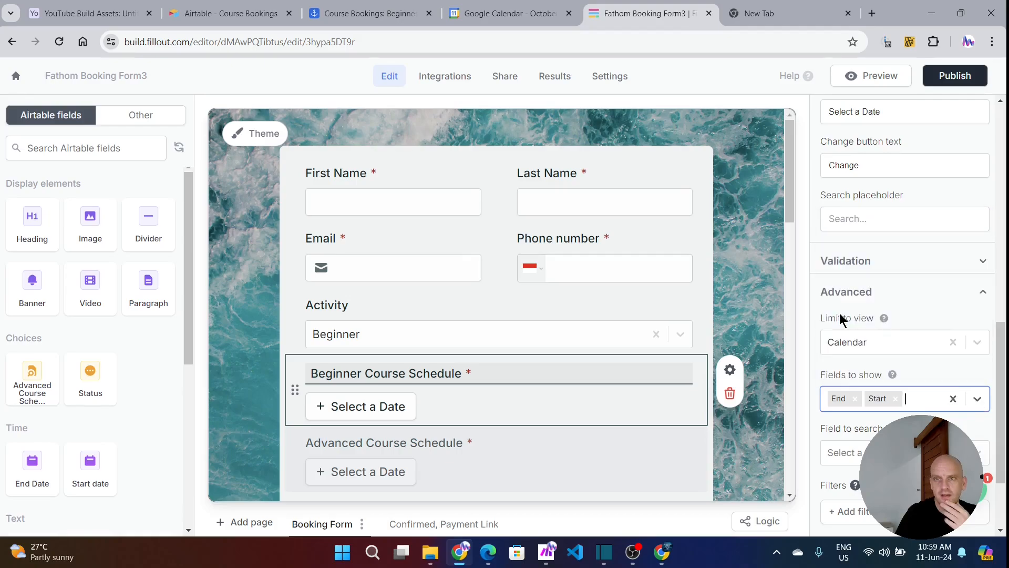
left_click(856, 398)
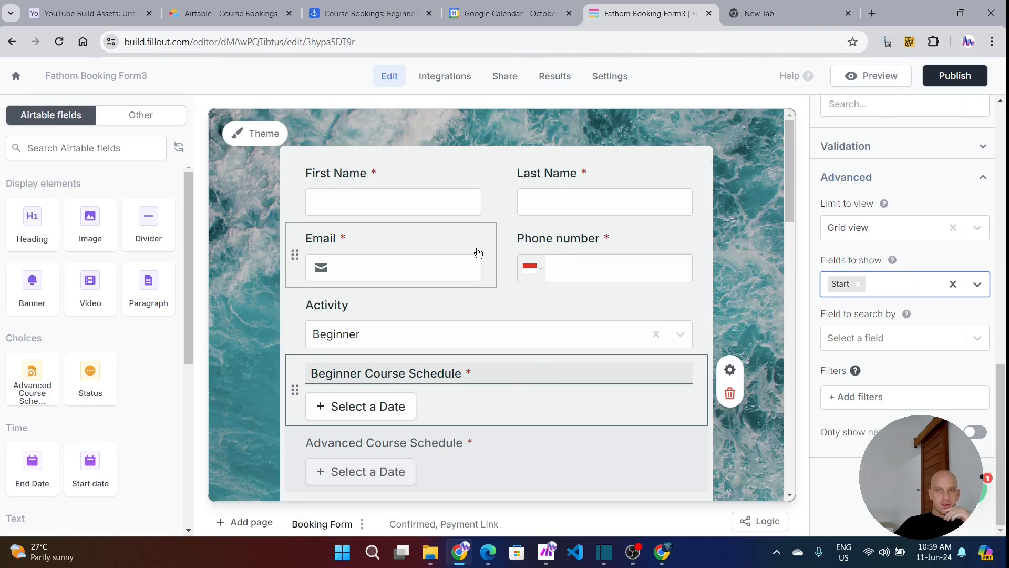
Connect the Advanced Course Schedule record picker to its matching Airtable field and open its date list
scroll(481, 247, "down", 5)
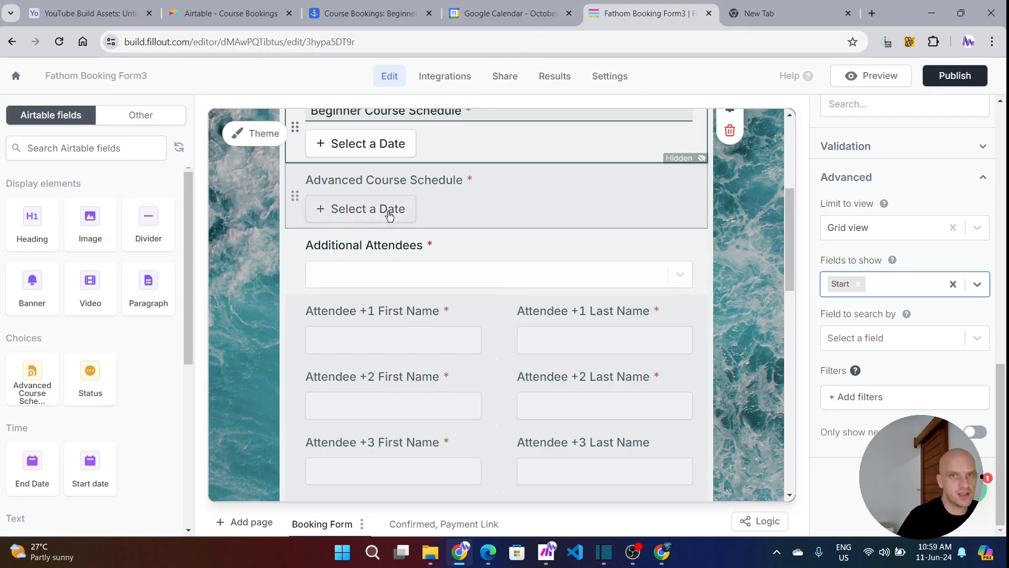
left_click(570, 212)
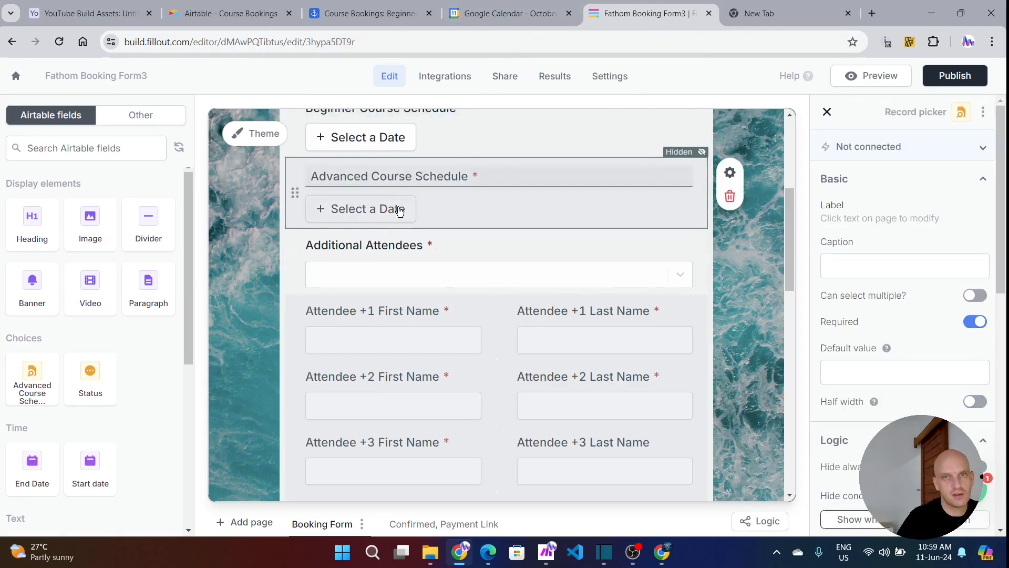
left_click(986, 151)
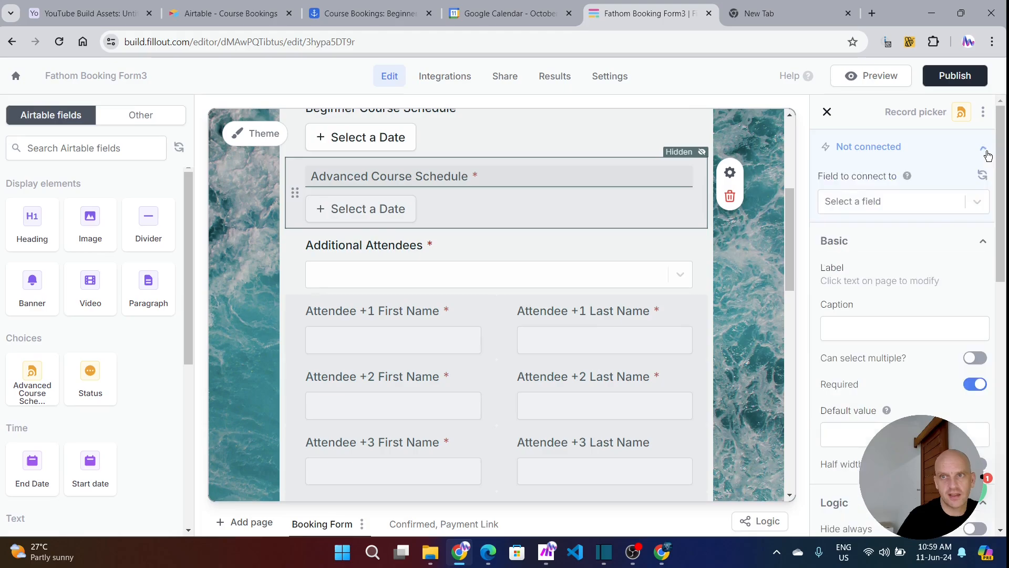
left_click(971, 204)
left_click(921, 239)
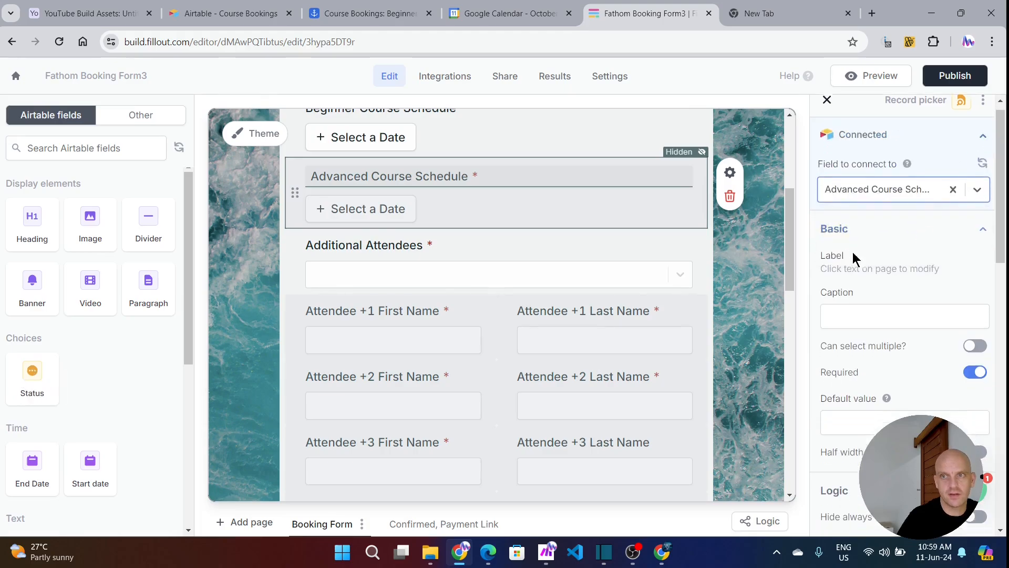
scroll(862, 258, "down", 3)
left_click(354, 211)
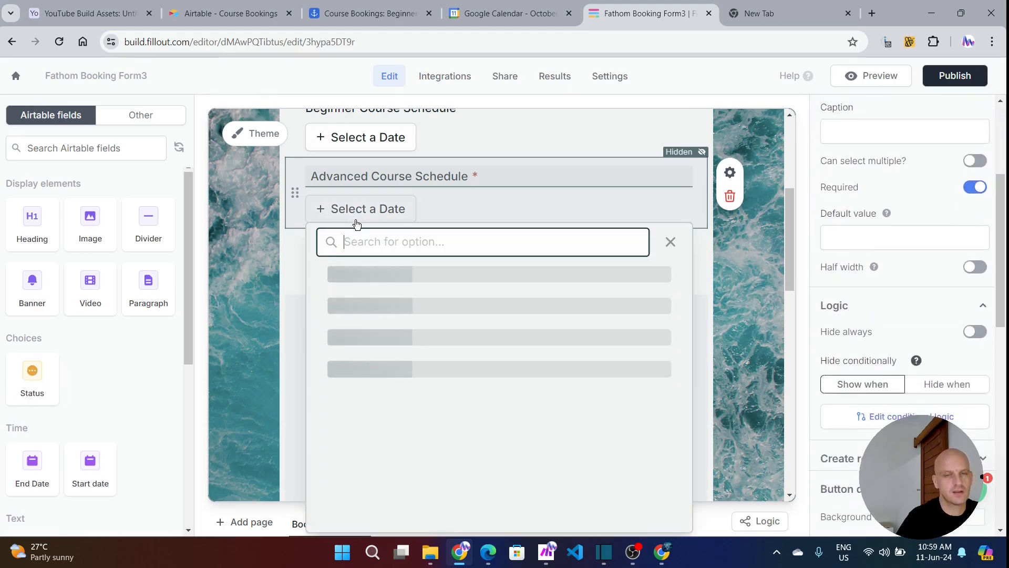
Limit the Advanced Course Schedule picker to the Calendar view and set Start - End as its field to show
scroll(867, 299, "down", 6)
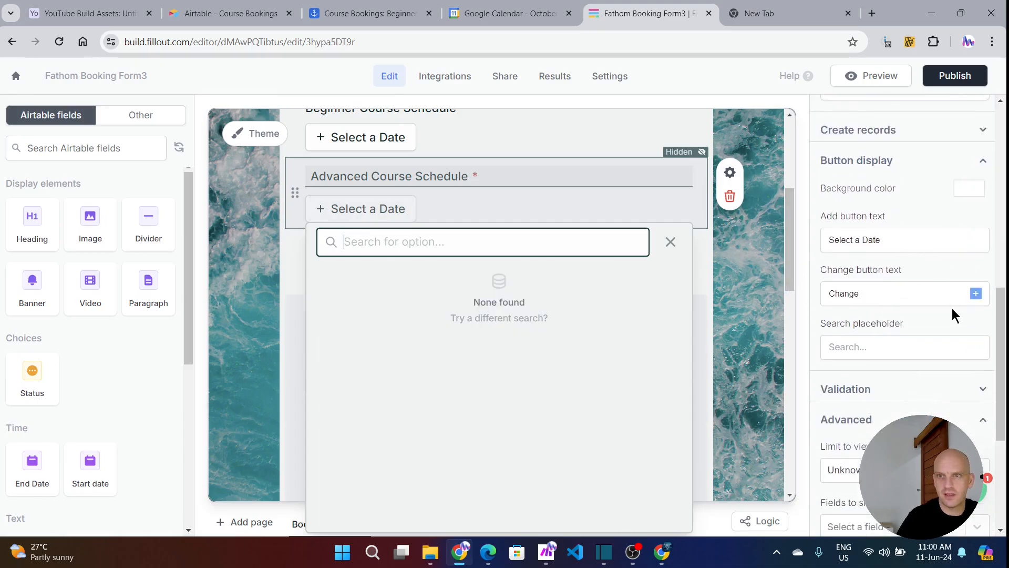
scroll(935, 316, "down", 3)
left_click(977, 344)
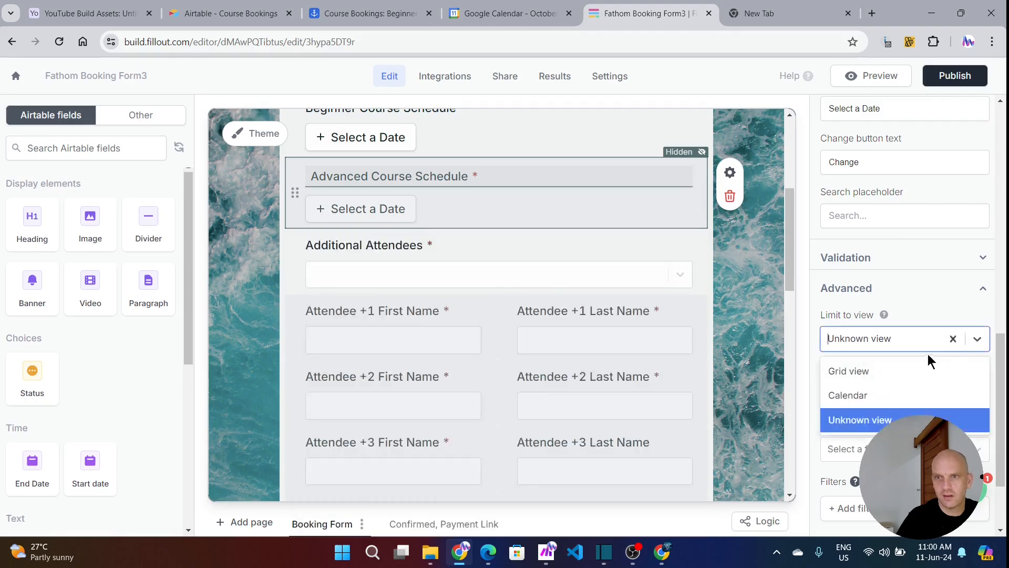
left_click(862, 395)
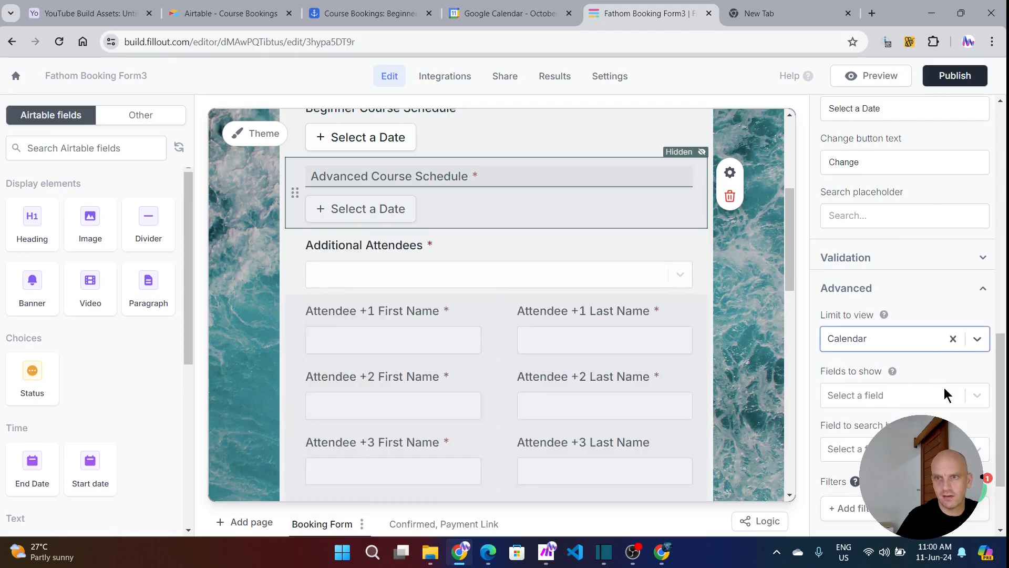
left_click(976, 395)
left_click(878, 339)
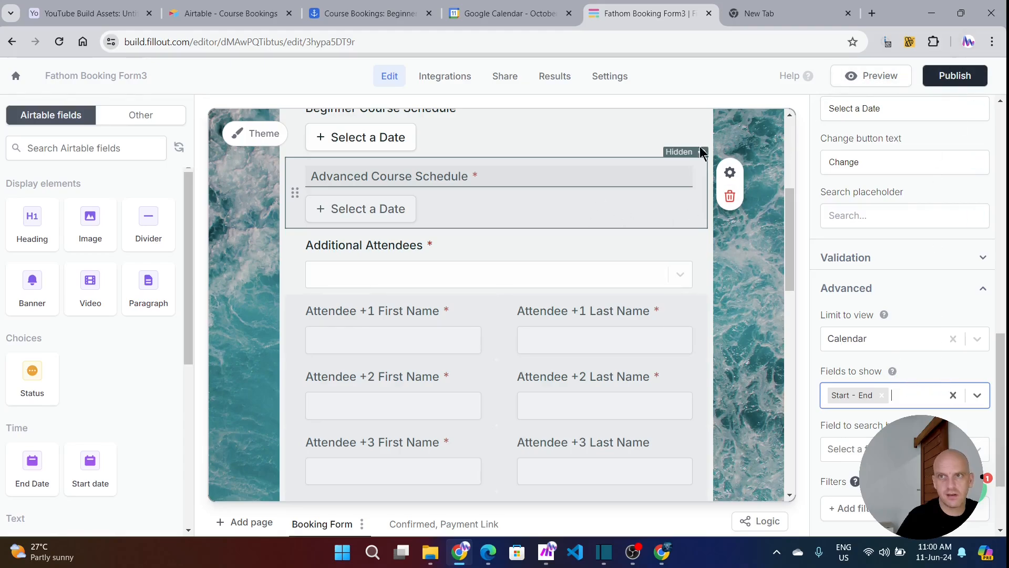
Check the course dates offered in the Advanced Course Schedule picker, then close the list
left_click(383, 209)
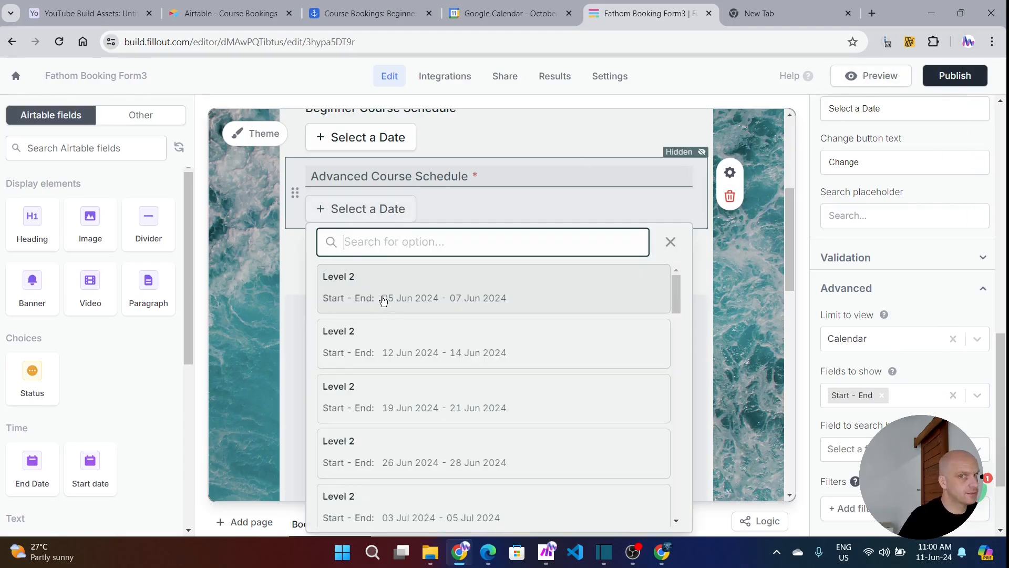
scroll(389, 300, "down", 5)
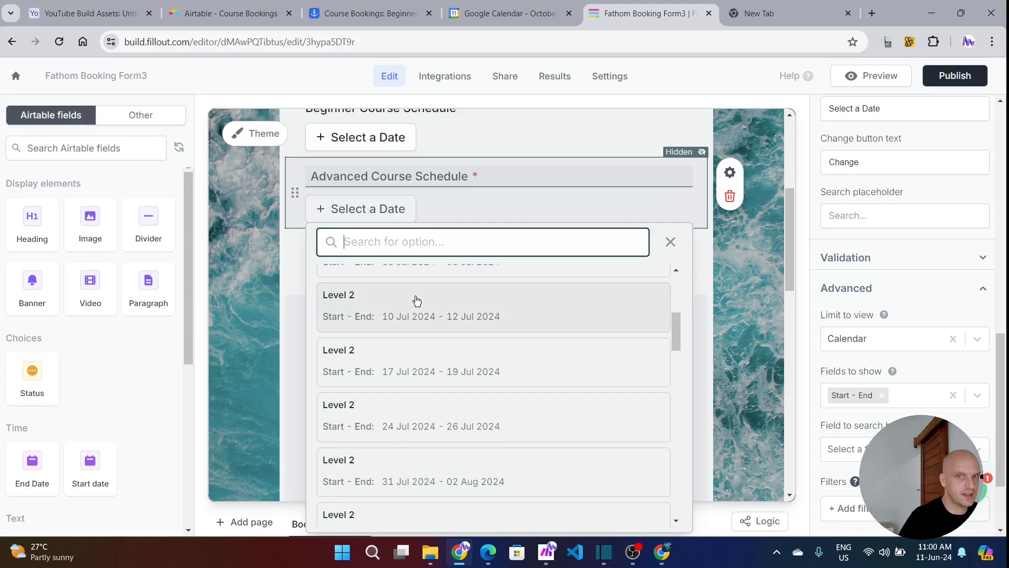
scroll(410, 294, "up", 5)
left_click(669, 242)
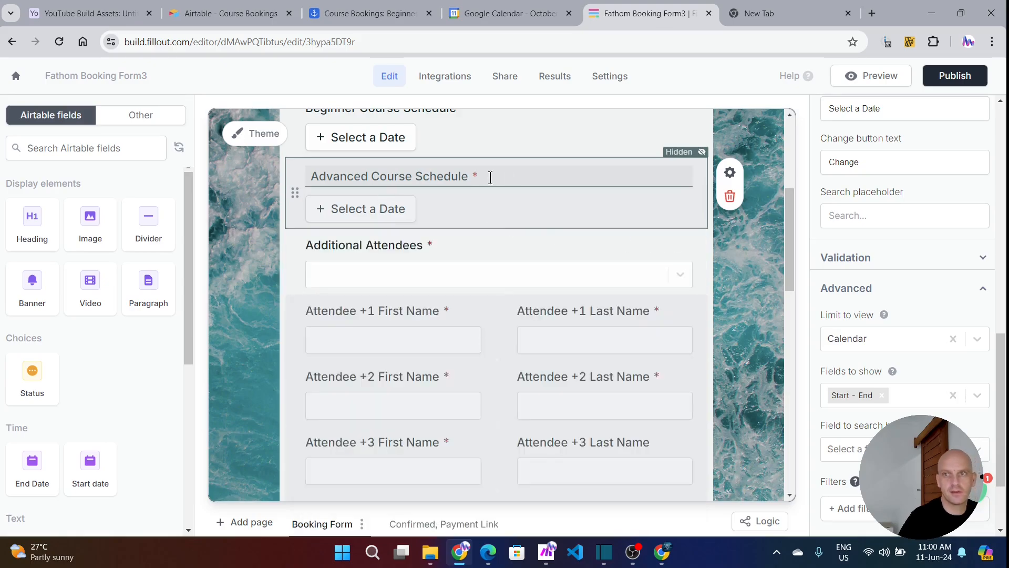
Choose 0 in the Additional Attendees dropdown and reopen its list to check the attendee options
left_click(397, 270)
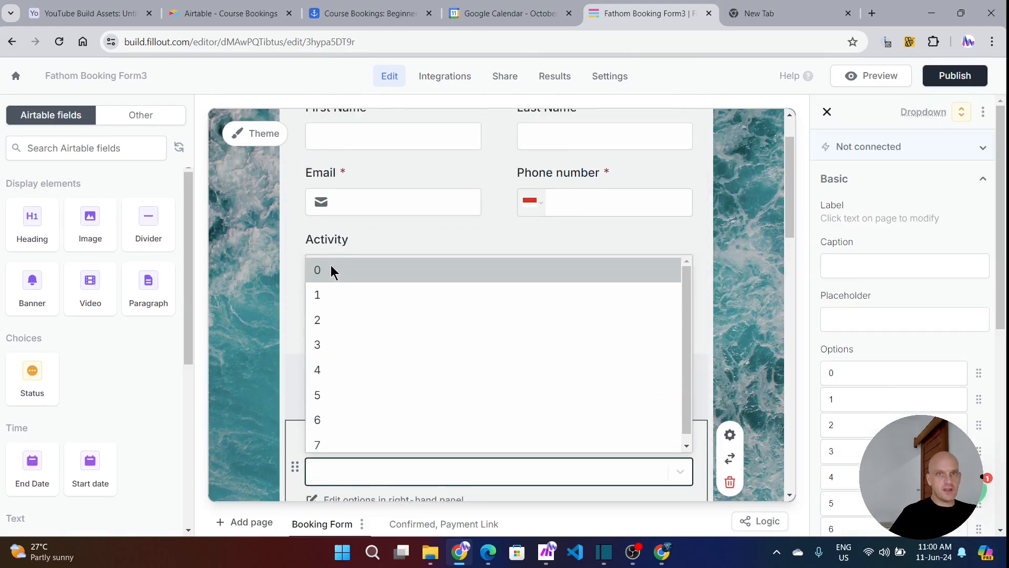
left_click(331, 271)
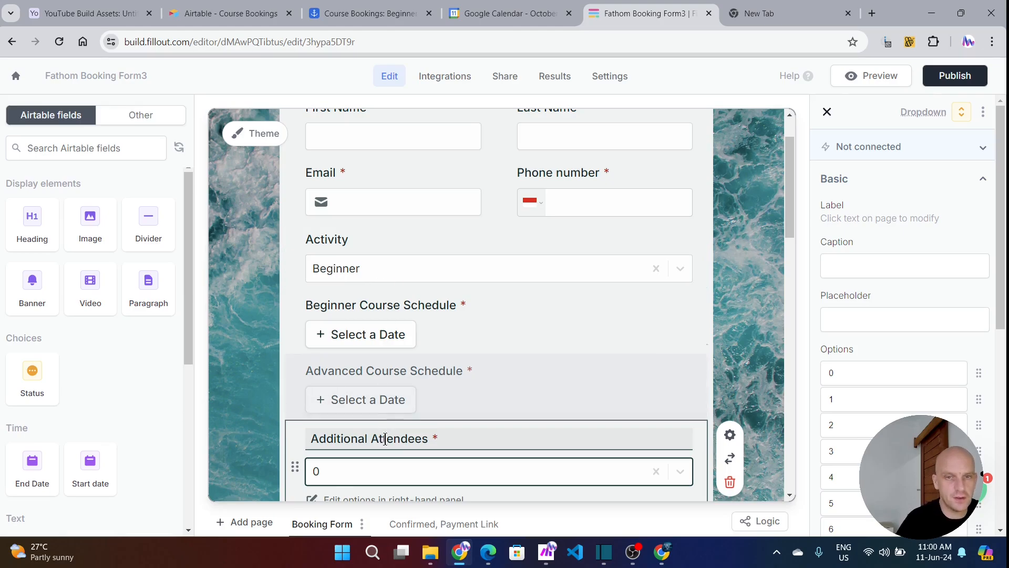
scroll(384, 336, "down", 2)
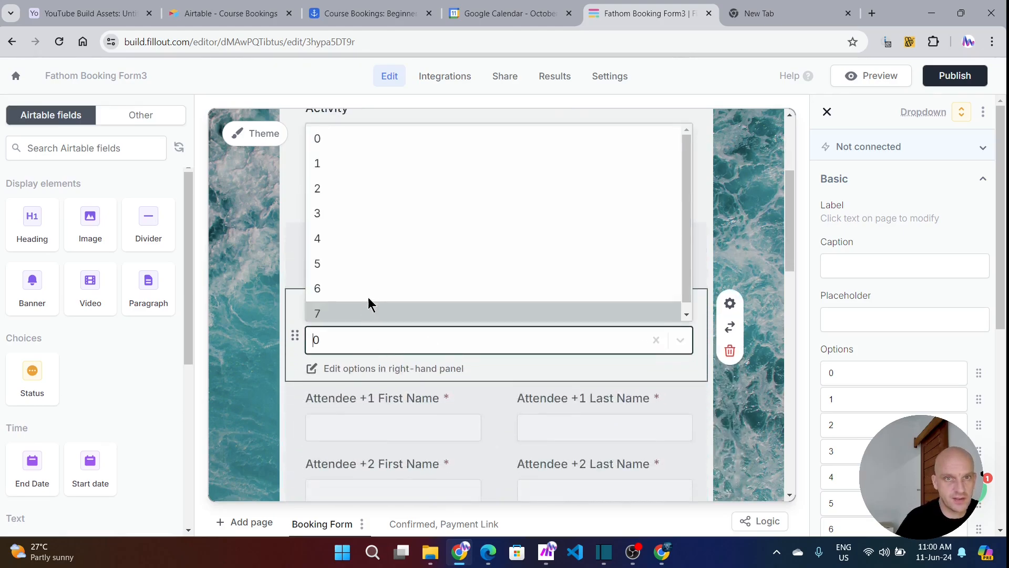
left_click(333, 143)
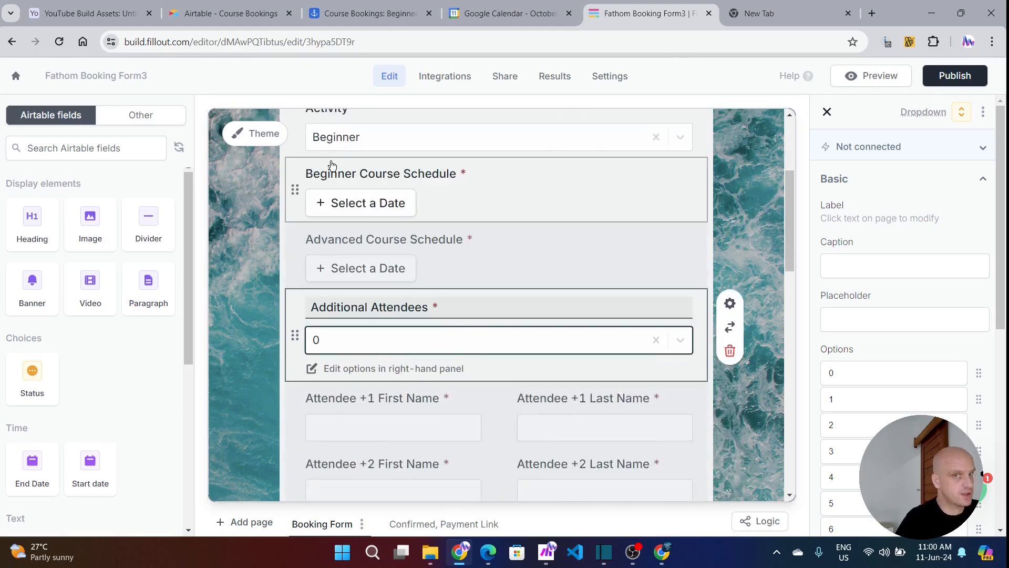
left_click(680, 342)
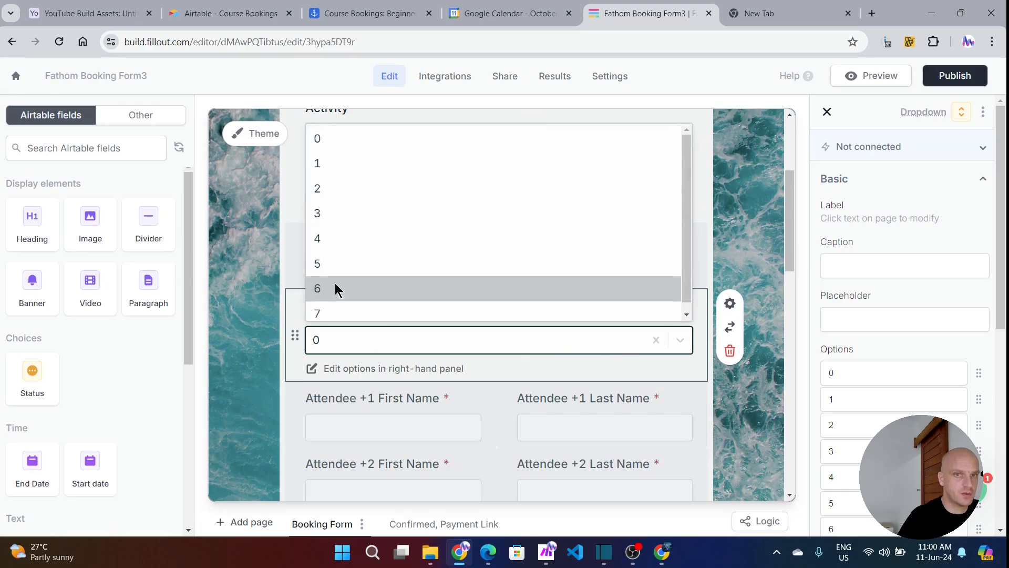
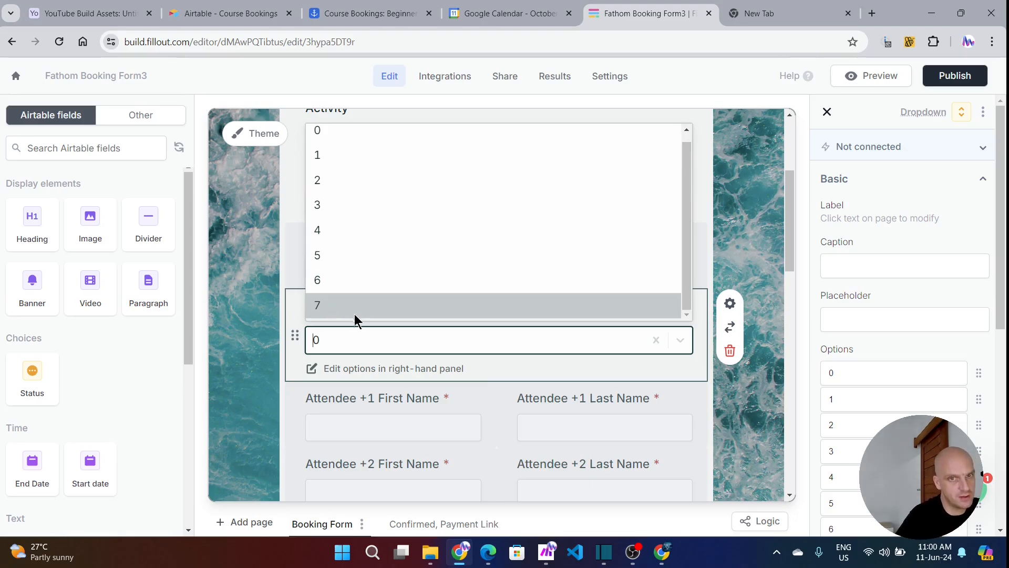
Inspect the conditional logic that controls when the Attendee +7 First Name field is shown
left_click(432, 394)
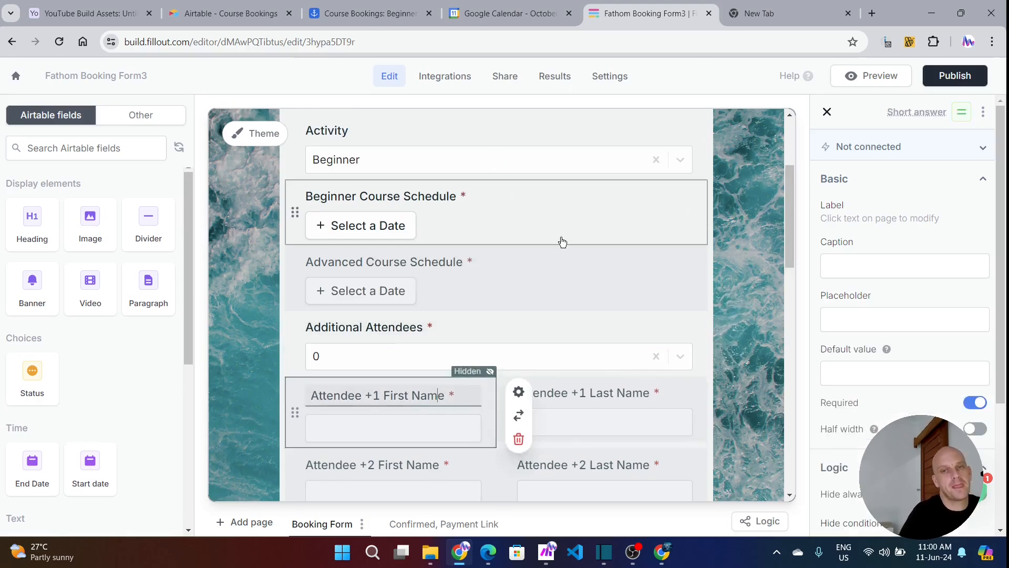
scroll(407, 428, "down", 4)
scroll(384, 308, "down", 5)
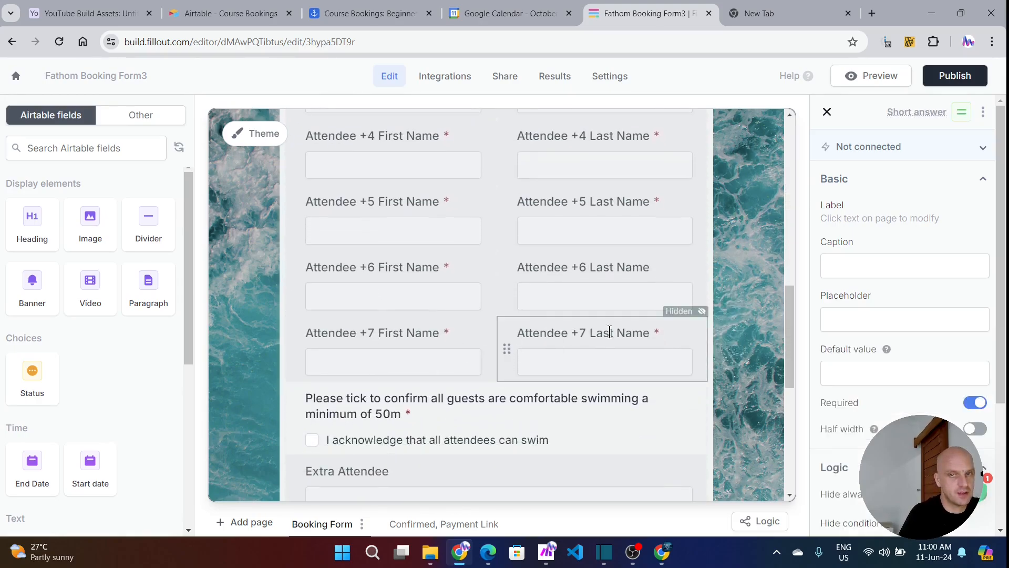
left_click(409, 351)
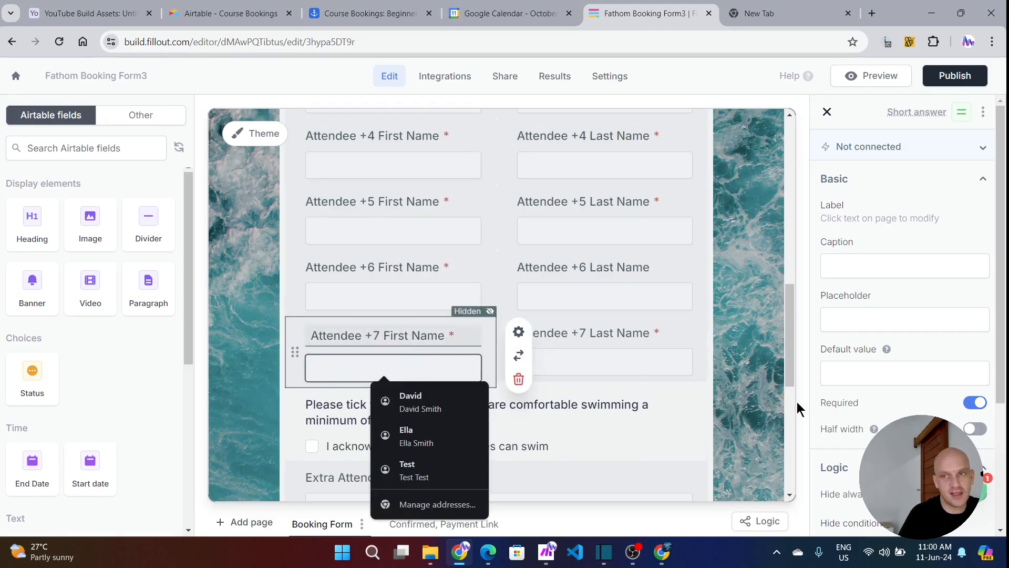
scroll(837, 404, "down", 3)
left_click(896, 402)
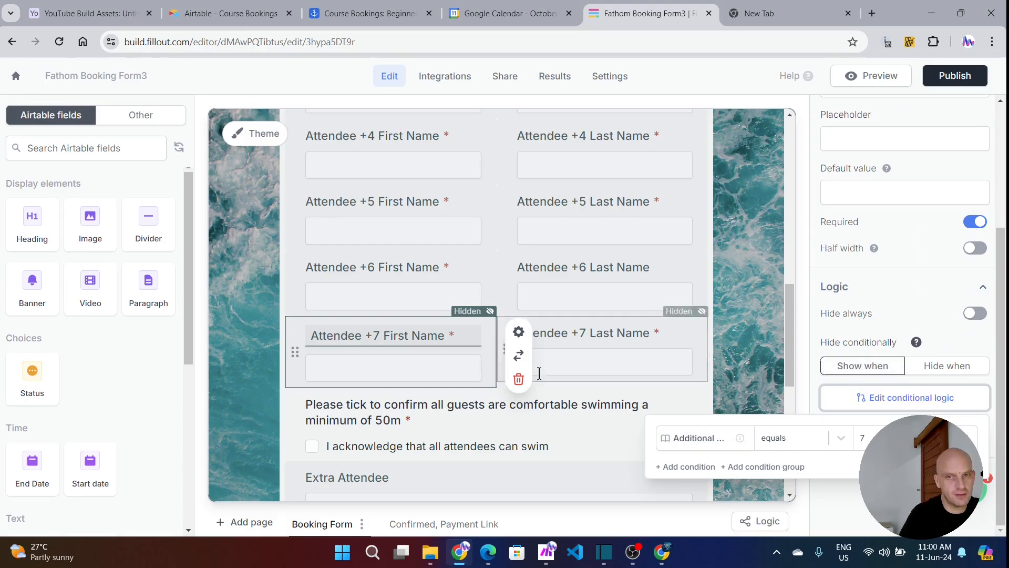
Inspect the show conditions of the Attendee +6 First Name field and the Attendee +5 First Name field
left_click(379, 271)
scroll(881, 339, "down", 3)
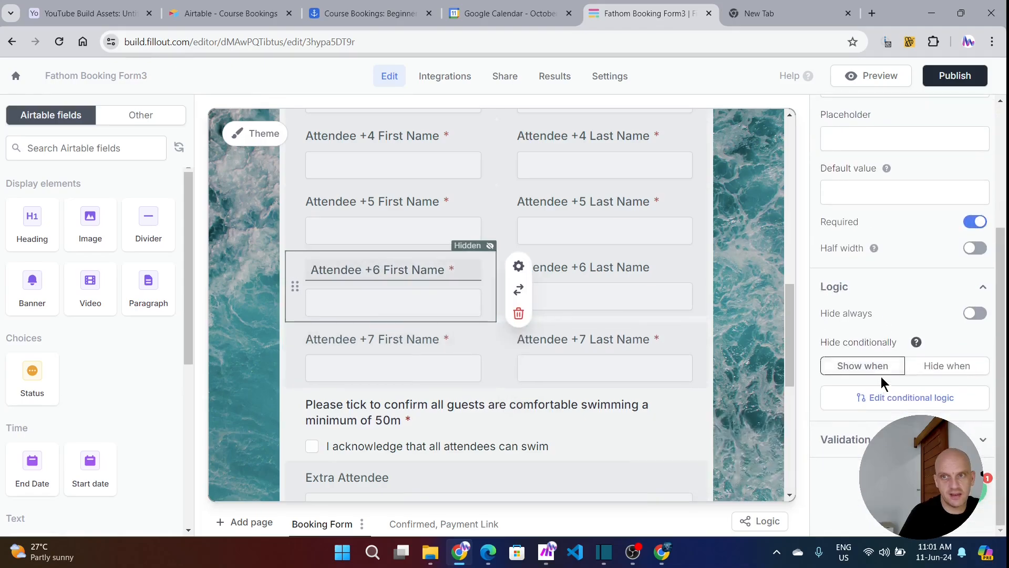
left_click(885, 397)
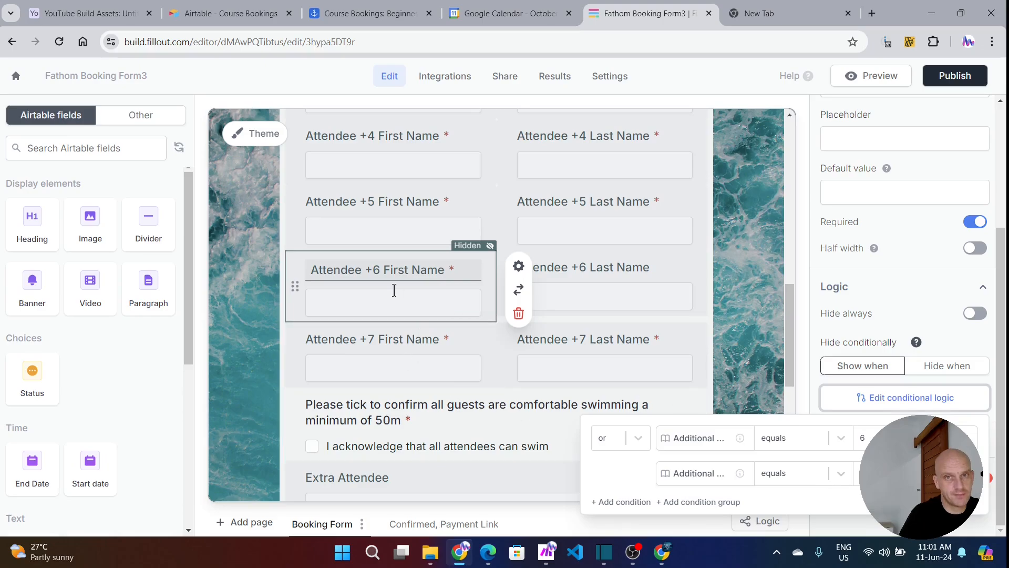
left_click(352, 204)
scroll(841, 436, "down", 3)
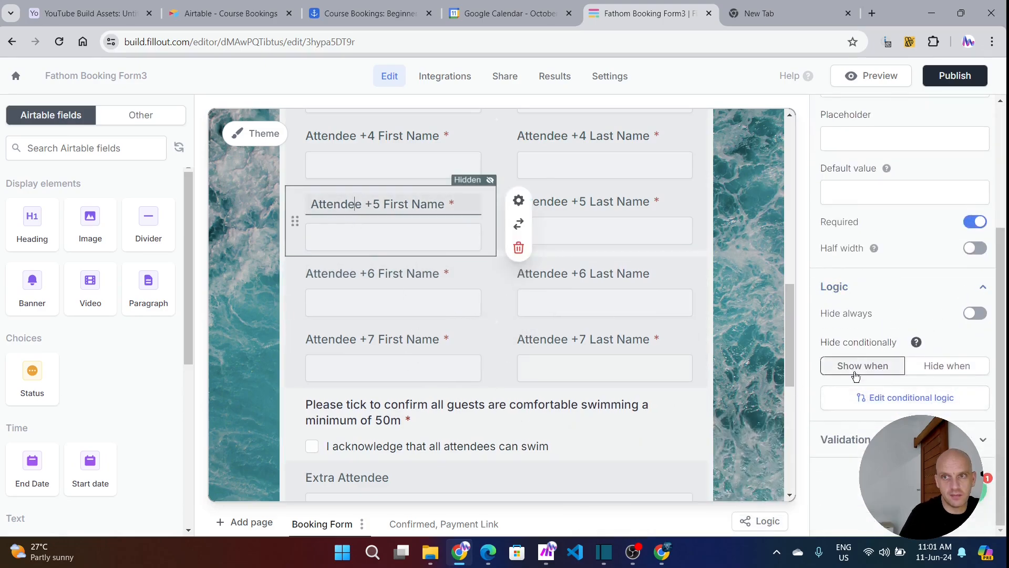
left_click(855, 407)
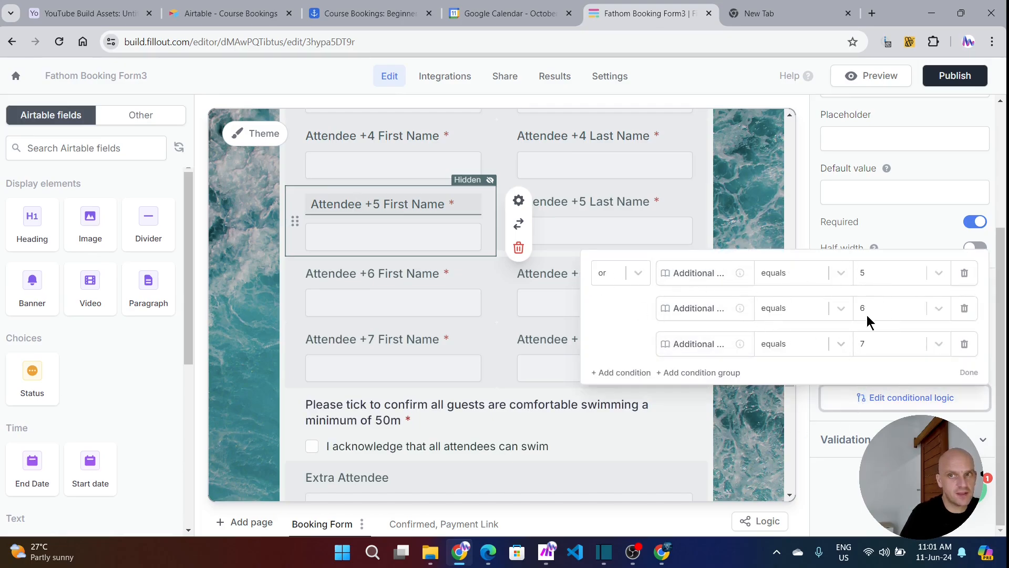
Review all show conditions of the Attendee +1 First Name field, then close its conditional logic
scroll(379, 239, "up", 9)
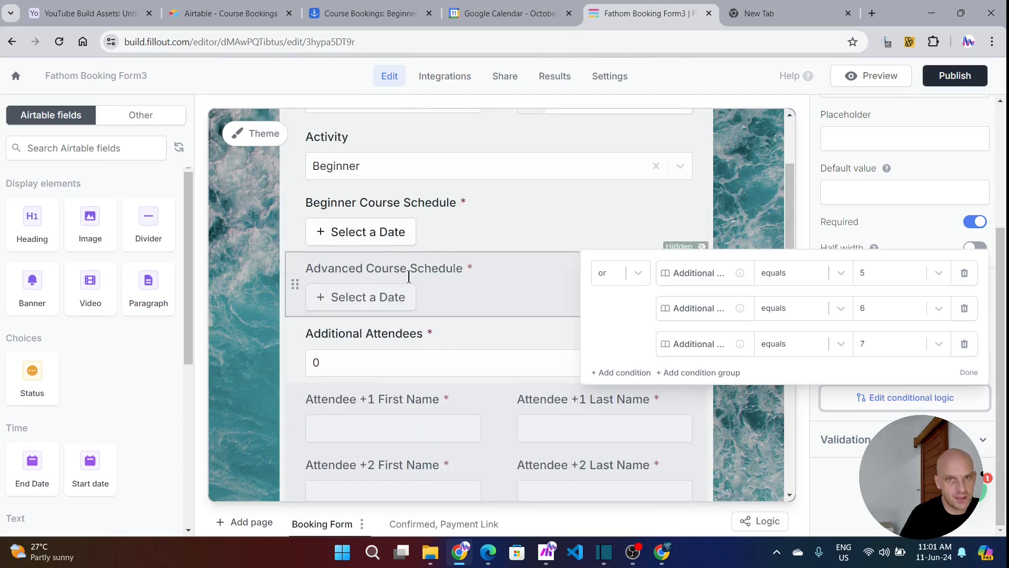
scroll(365, 334, "down", 2)
left_click(365, 334)
scroll(867, 379, "down", 3)
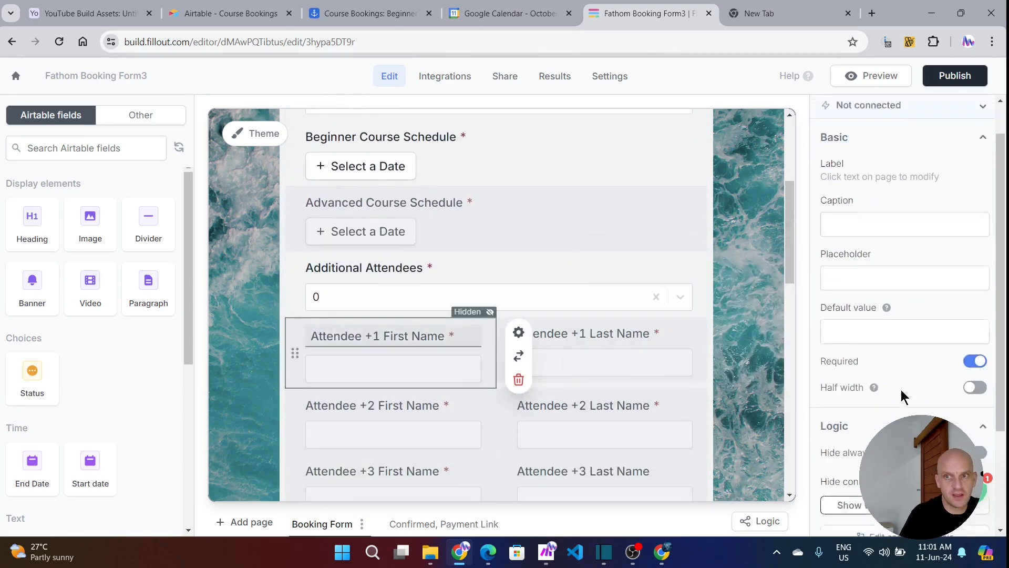
left_click(865, 447)
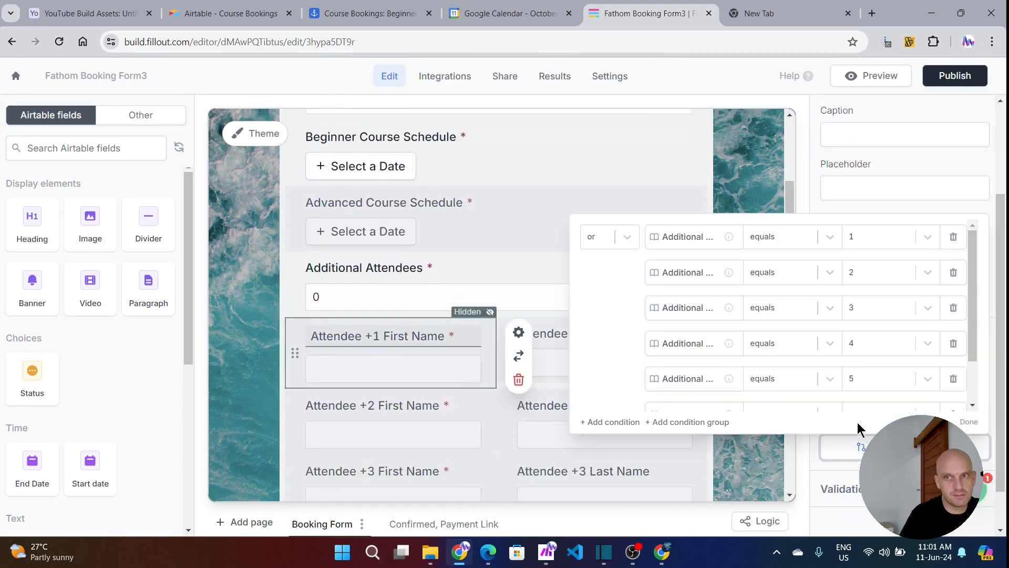
scroll(860, 278, "down", 1)
scroll(864, 258, "up", 1)
scroll(868, 336, "down", 2)
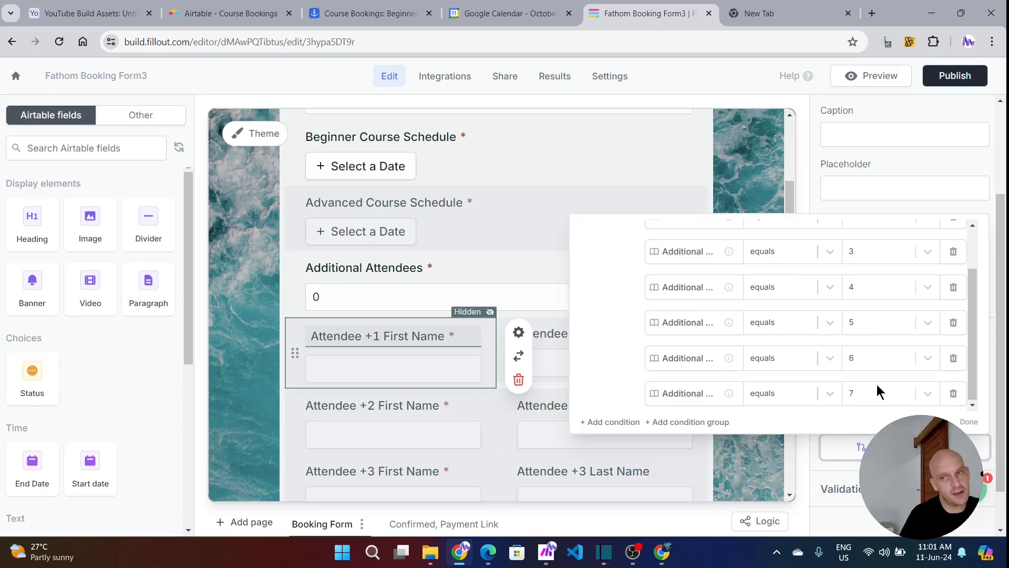
left_click(969, 421)
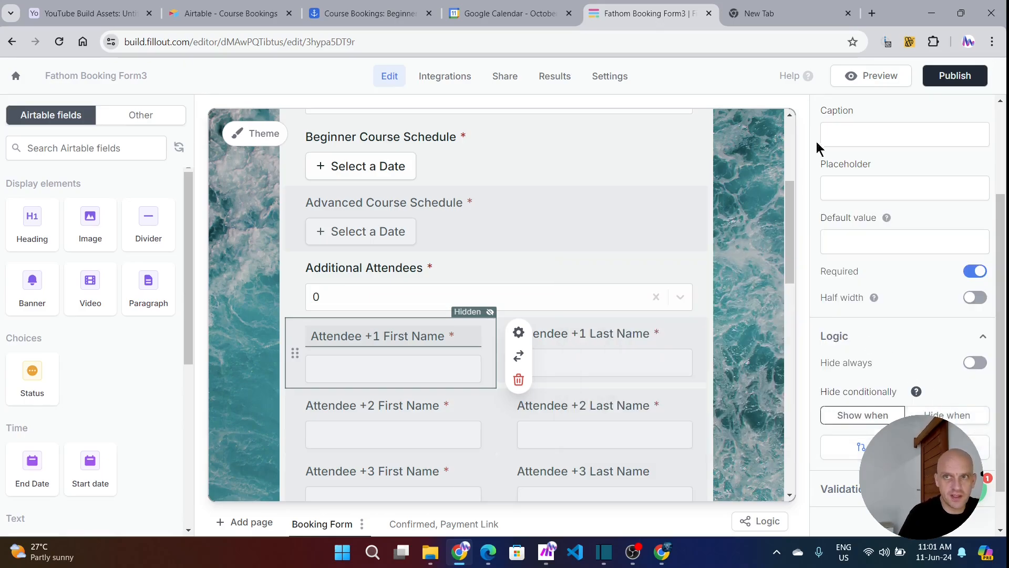
Preview the booking form and test the Additional Attendees dropdown with 0 and with 1
left_click(877, 78)
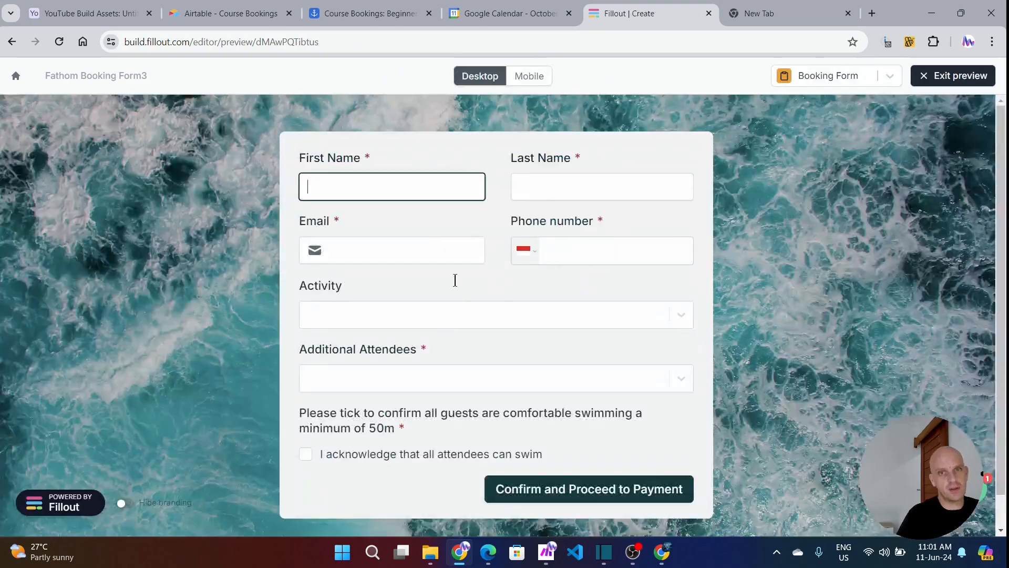
left_click(399, 384)
left_click(313, 414)
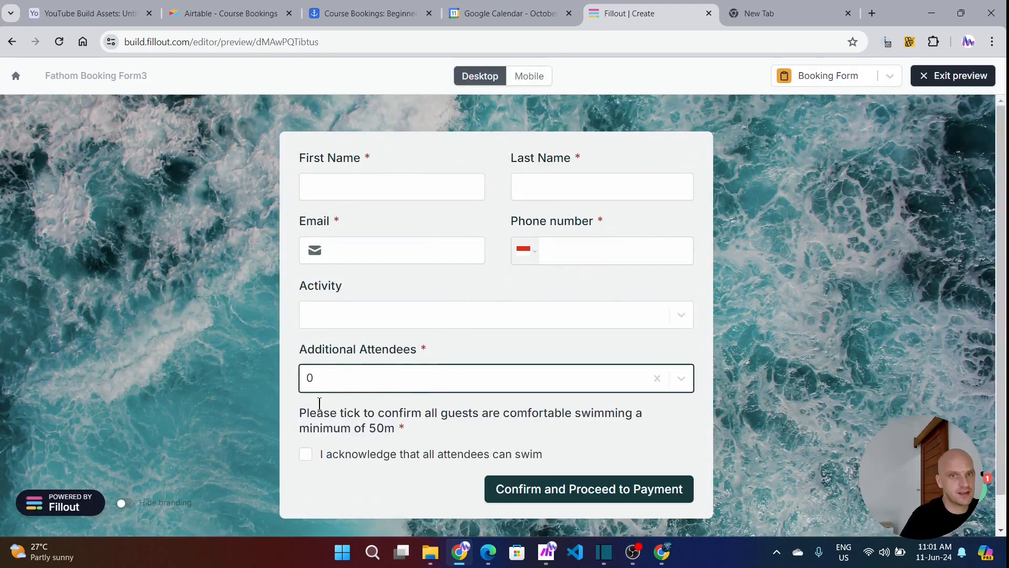
scroll(320, 396, "down", 1)
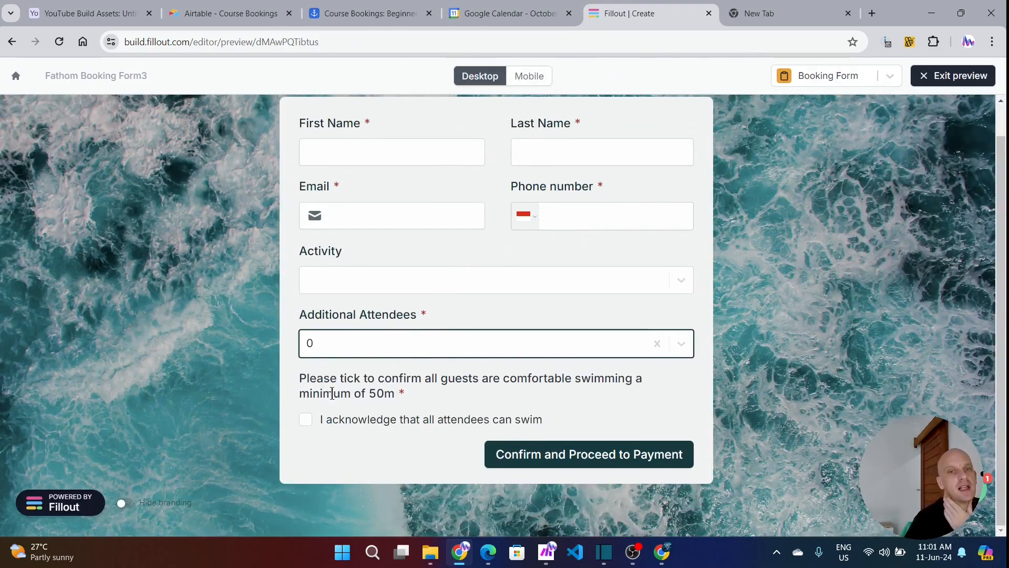
left_click(683, 350)
left_click(346, 404)
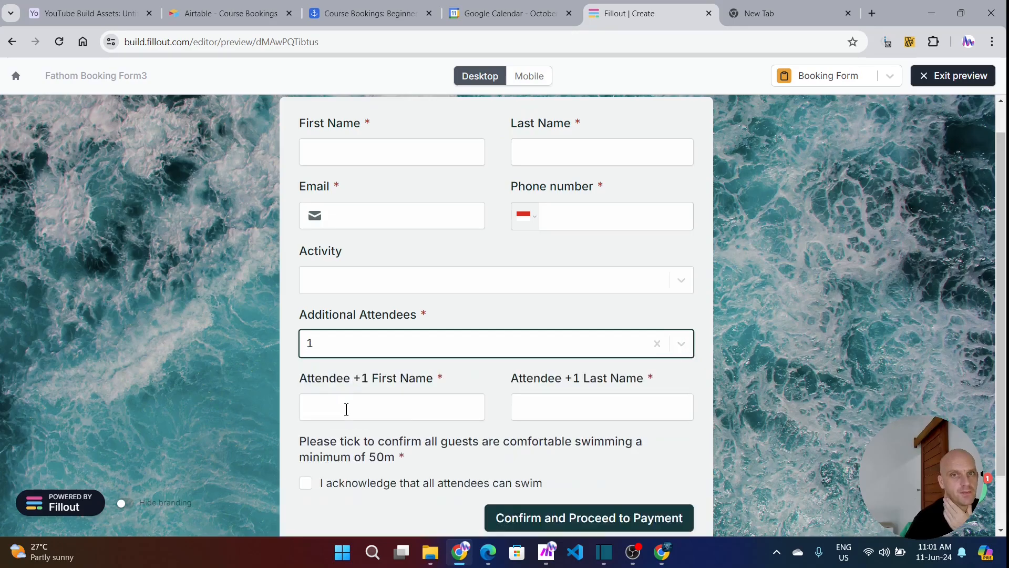
Test the previewed form's attendee name fields with Additional Attendees set to 2 and to 3
left_click(683, 347)
key("Down")
key("Return")
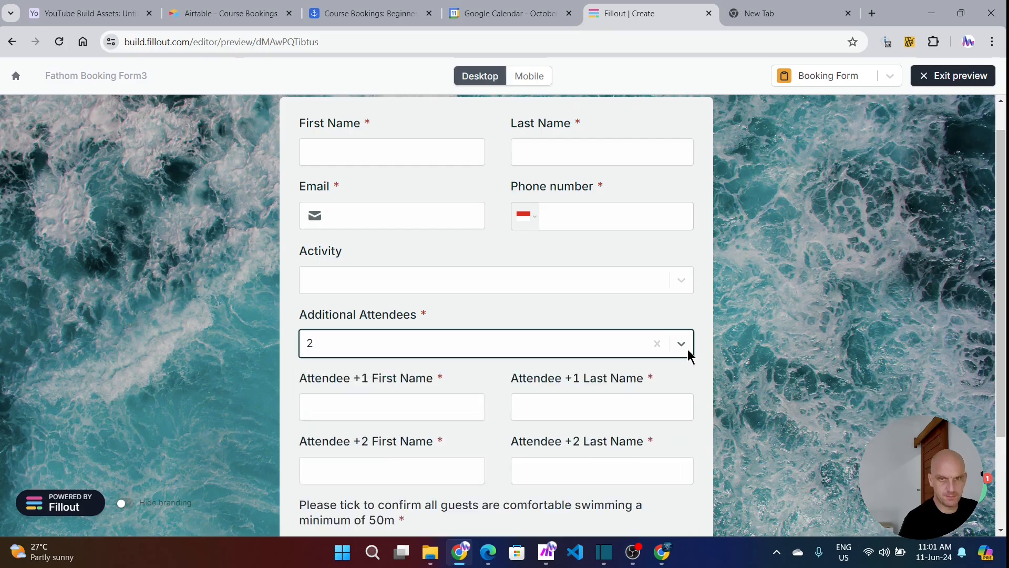
scroll(753, 255, "down", 3)
key("Down")
key("Up")
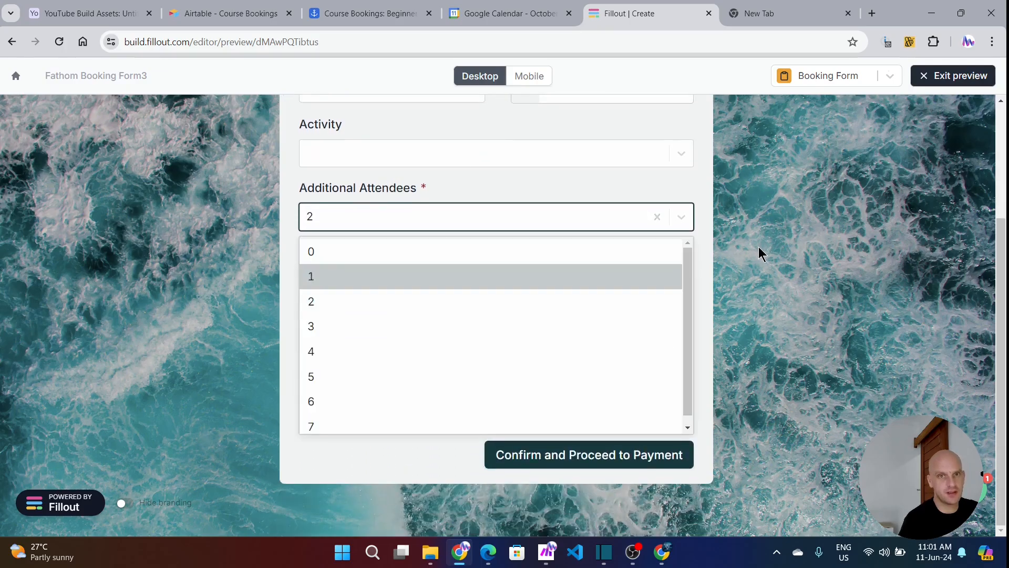
key("Down")
key("Down")
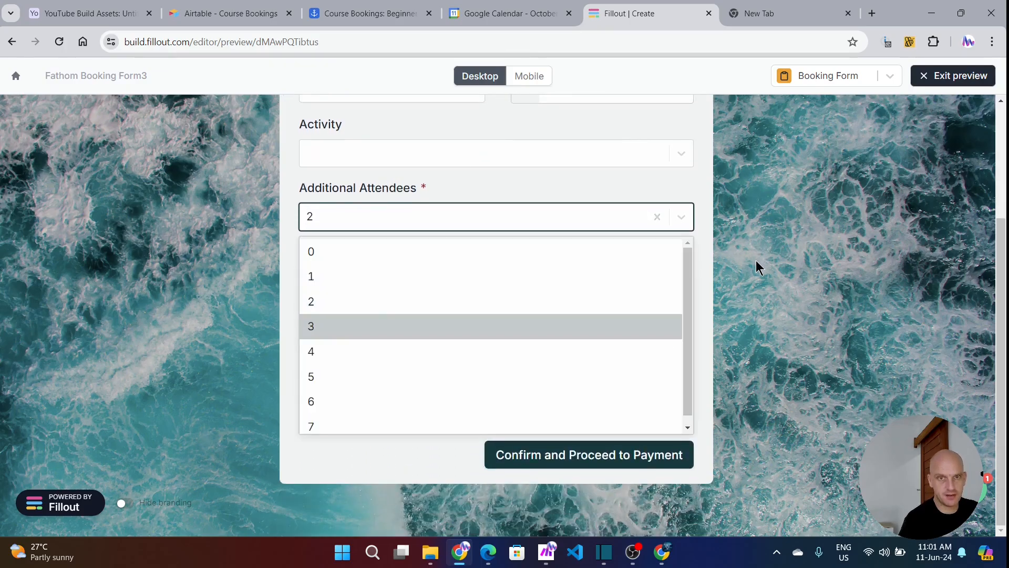
key("Return")
Set Additional Attendees to 6 in the preview, check the attendee name fields, and exit the preview
key("Down")
key("Up")
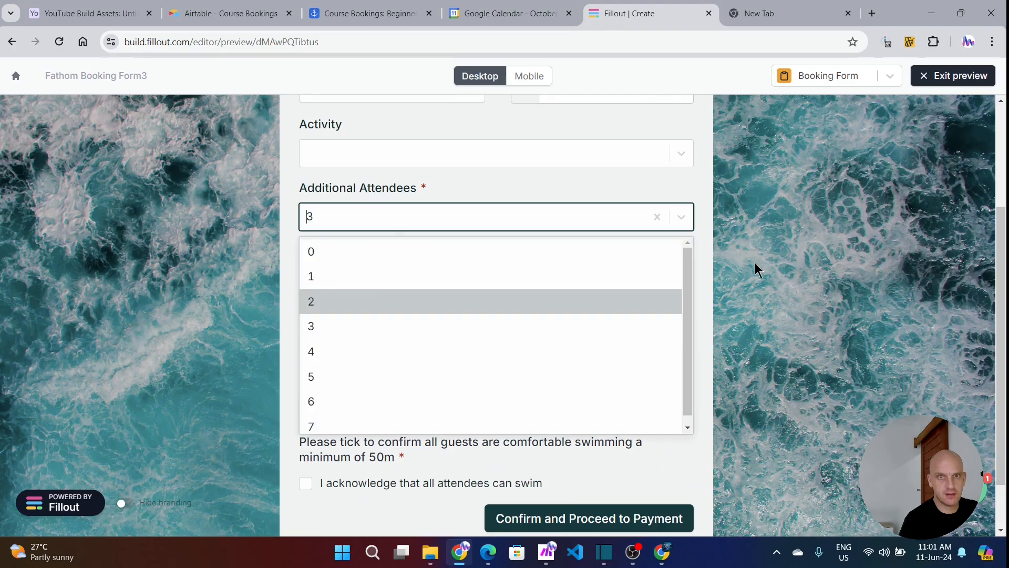
key("Up")
key("Down")
key("Down")
key("Down")
key("Down")
key("Down")
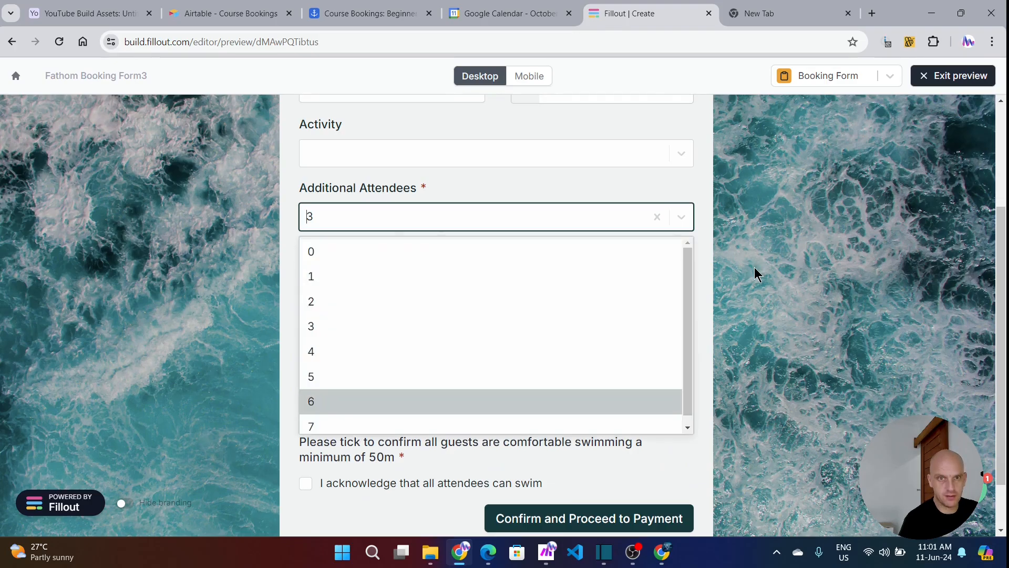
key("Return")
scroll(643, 399, "down", 5)
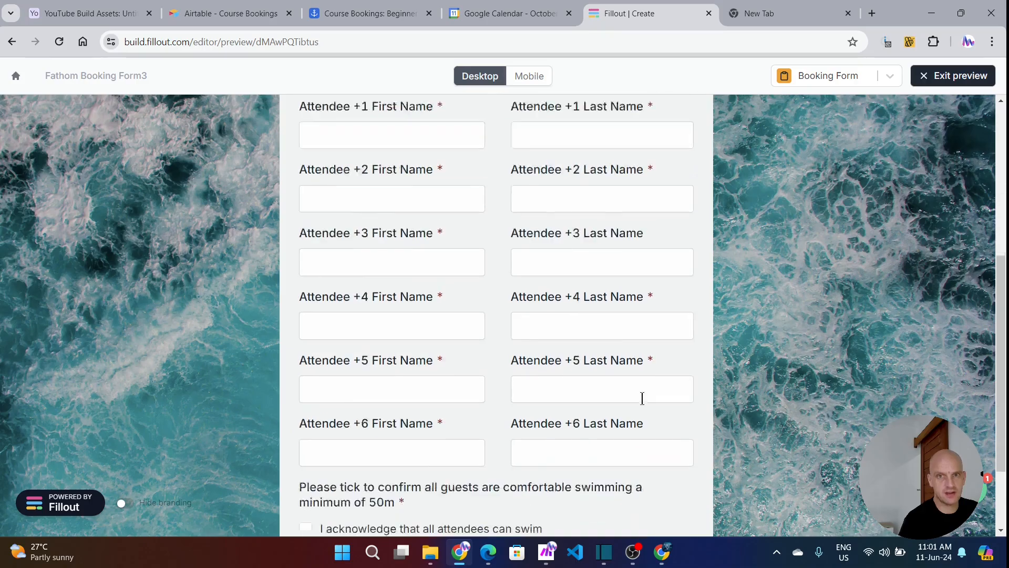
scroll(533, 393, "up", 10)
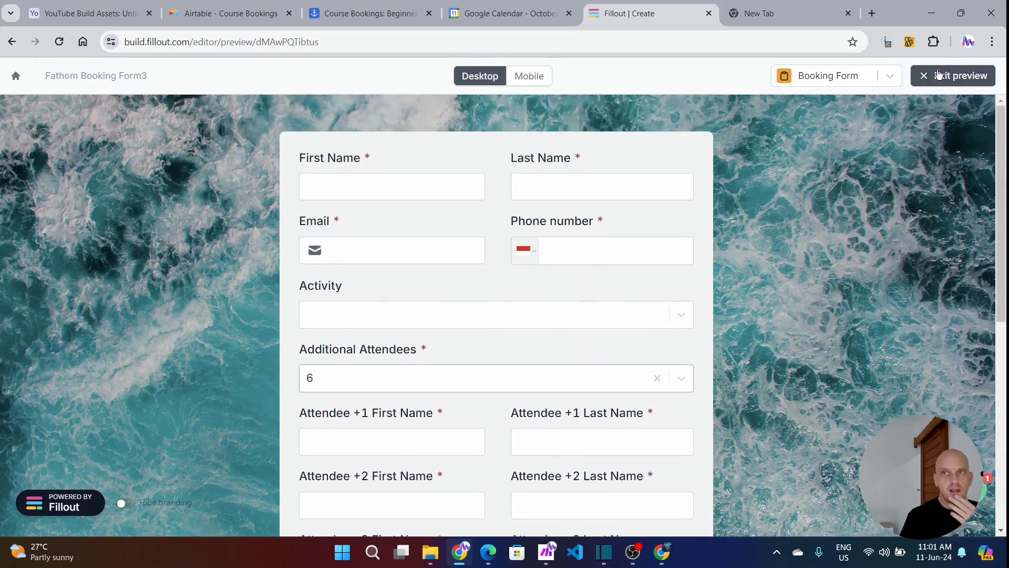
left_click(952, 76)
Connect the form's hidden Status multiple-choice field to the Airtable Status field
scroll(660, 270, "down", 15)
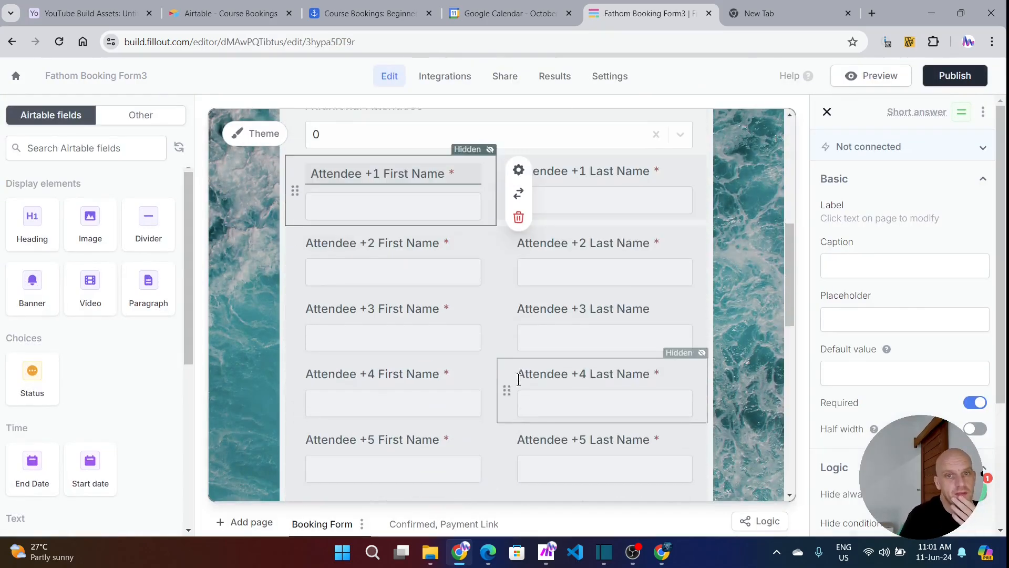
scroll(519, 381, "up", 5)
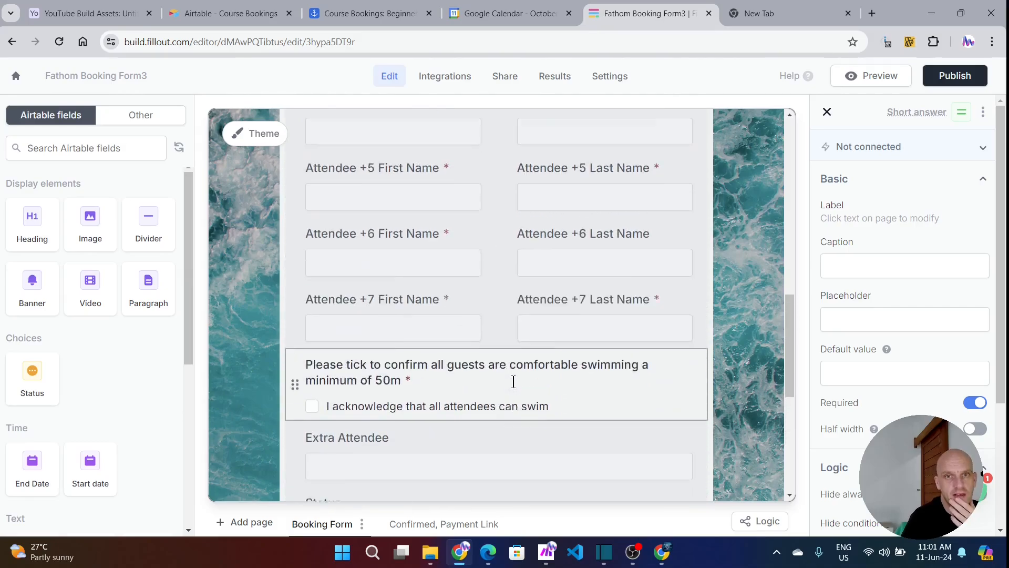
scroll(513, 380, "down", 6)
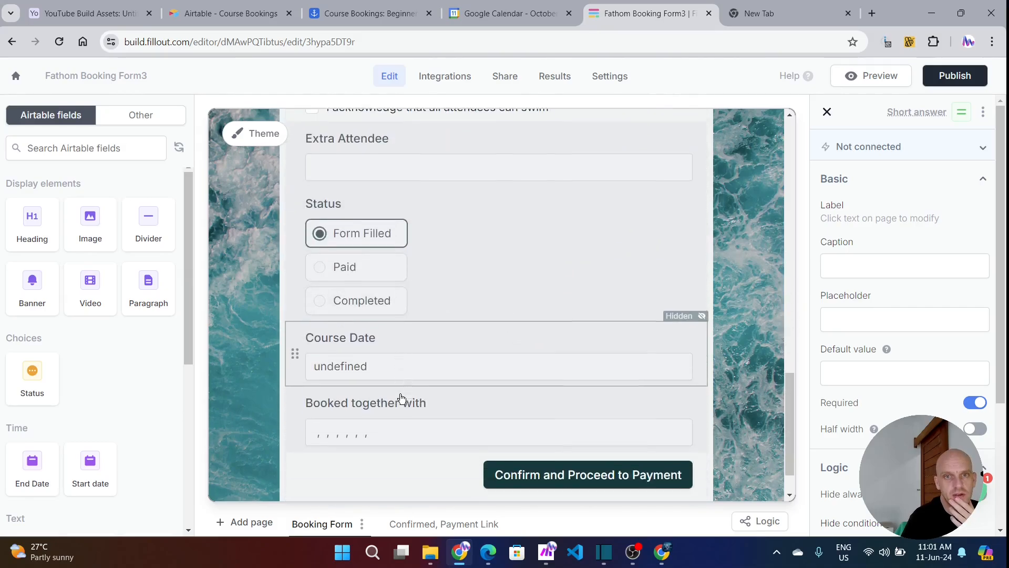
scroll(454, 335, "up", 3)
left_click(501, 366)
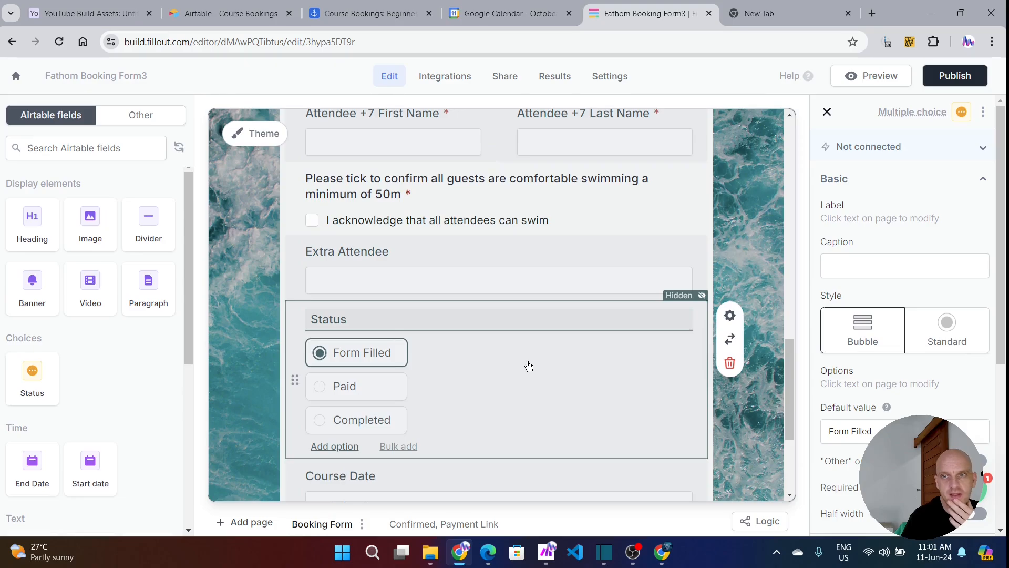
left_click(977, 148)
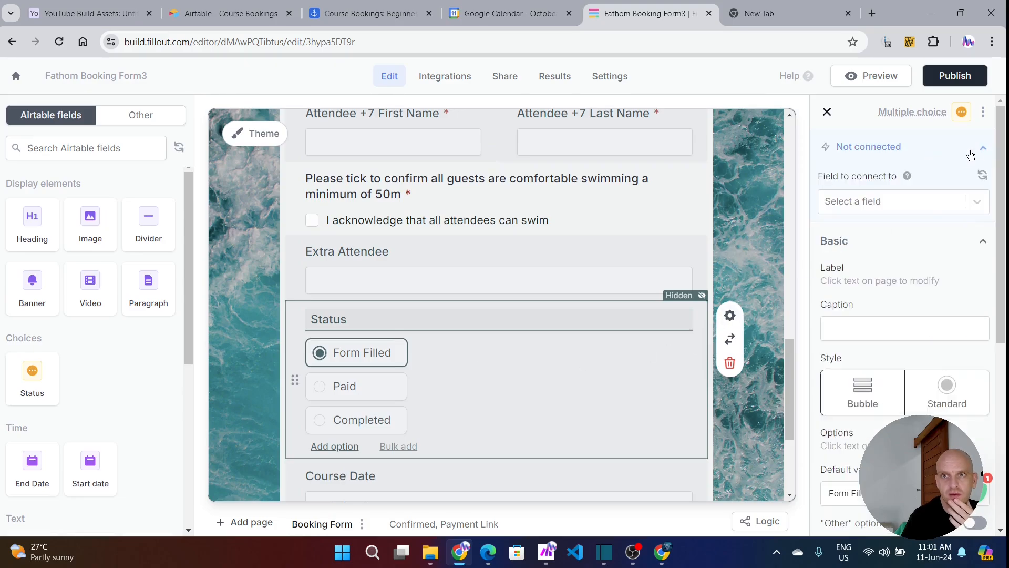
left_click(966, 208)
left_click(839, 258)
Connect the hidden Course Date field to the Airtable Course Date field
scroll(499, 395, "down", 1)
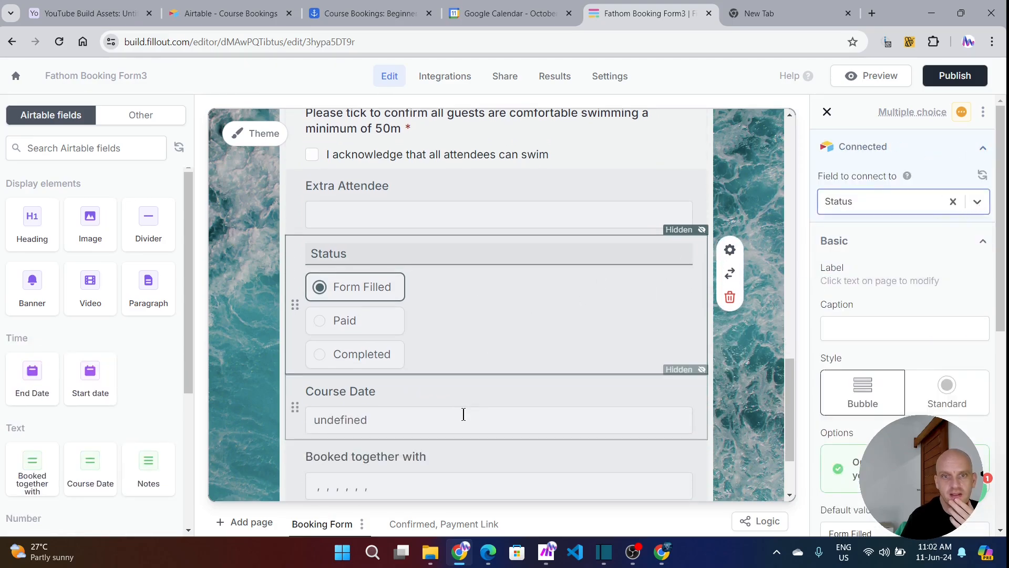
left_click(456, 405)
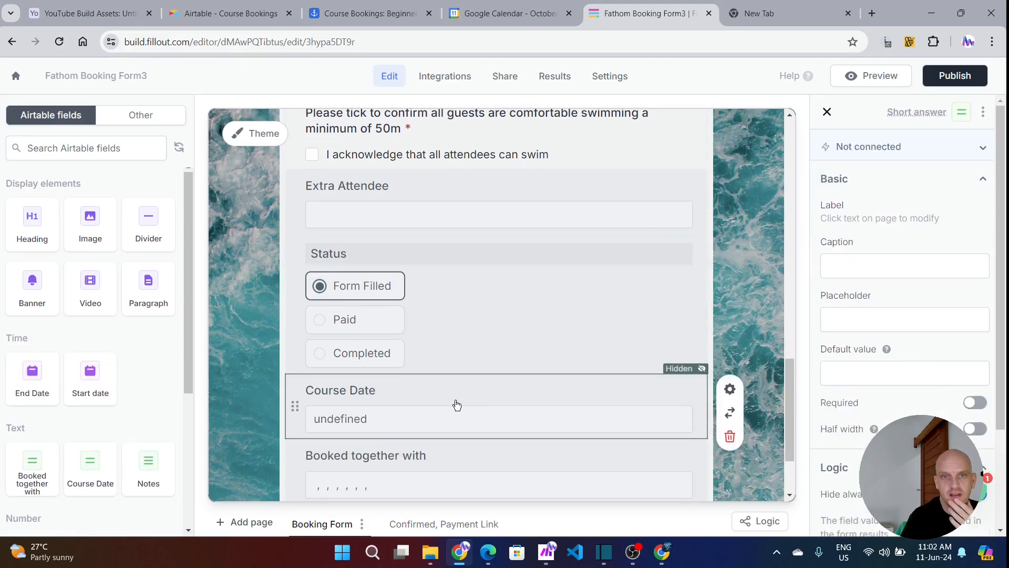
left_click(965, 154)
left_click(971, 204)
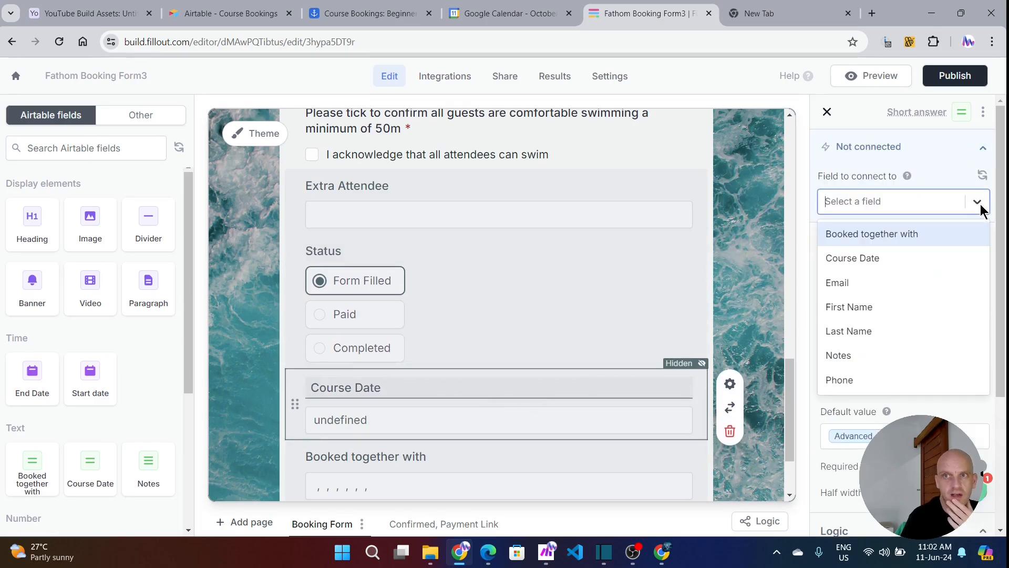
left_click(918, 256)
Connect the hidden Booked together with field to the Airtable Booked together with field
scroll(480, 349, "down", 2)
left_click(458, 349)
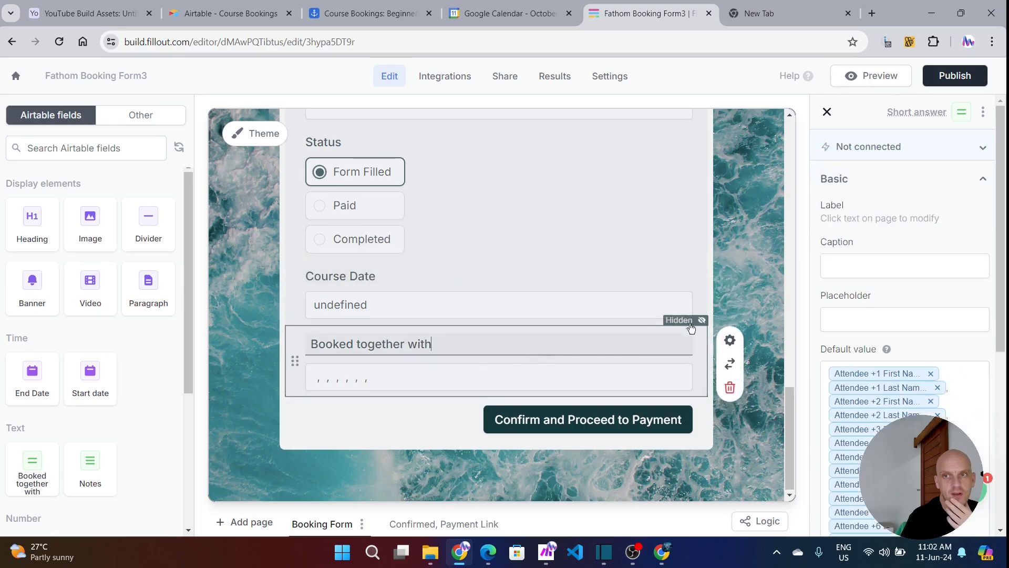
left_click(967, 153)
left_click(977, 201)
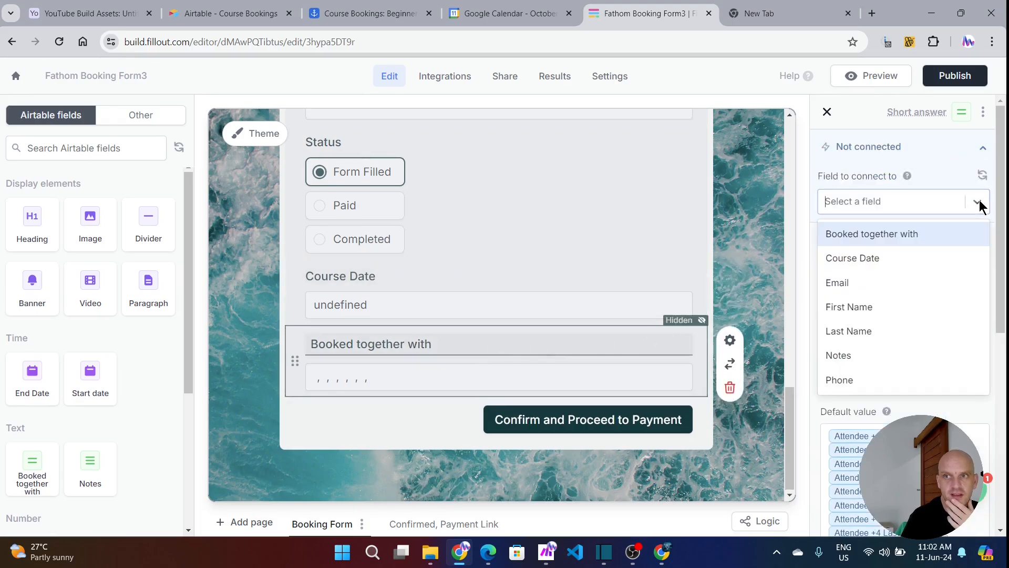
left_click(893, 240)
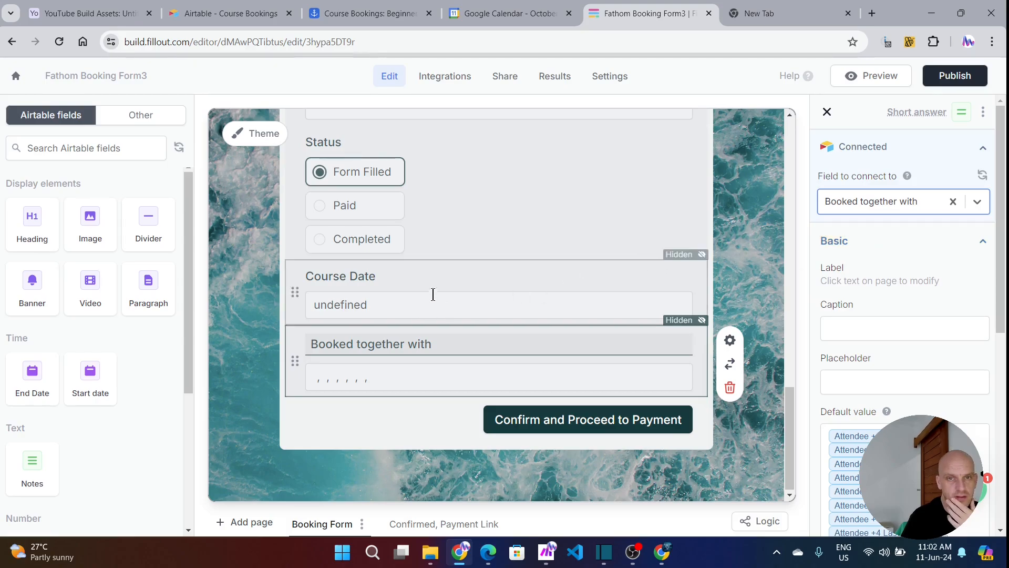
Check the Course Date field's connection, and connect the hidden Extra Attendee number field to the Airtable Extra Attendee field
left_click(471, 282)
scroll(498, 283, "up", 4)
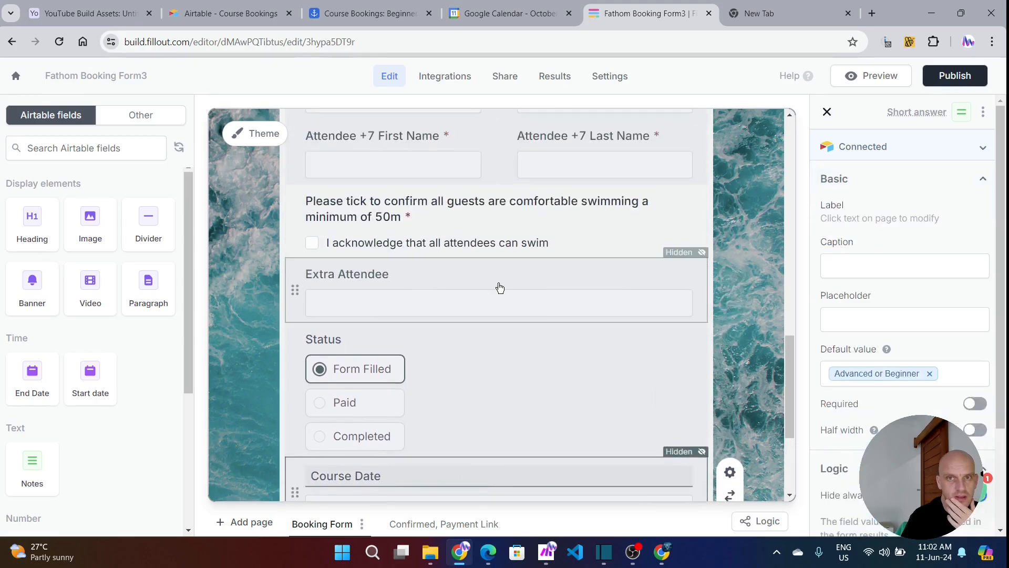
scroll(499, 288, "up", 1)
left_click(525, 341)
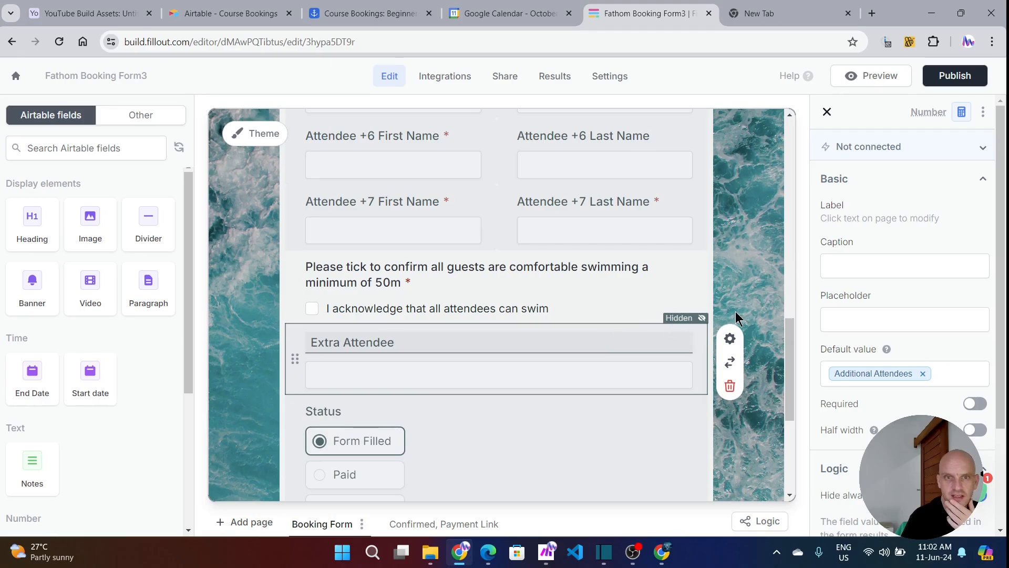
left_click(986, 150)
left_click(977, 203)
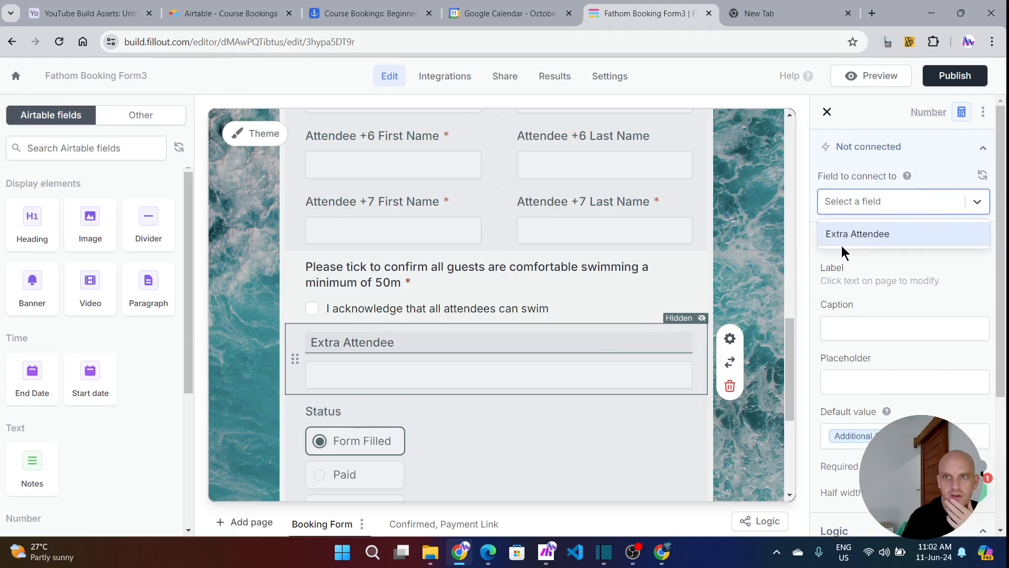
left_click(852, 234)
Check which Airtable fields the swimming confirmation checkbox can connect to, and look over the hidden fields below it
scroll(488, 273, "up", 1)
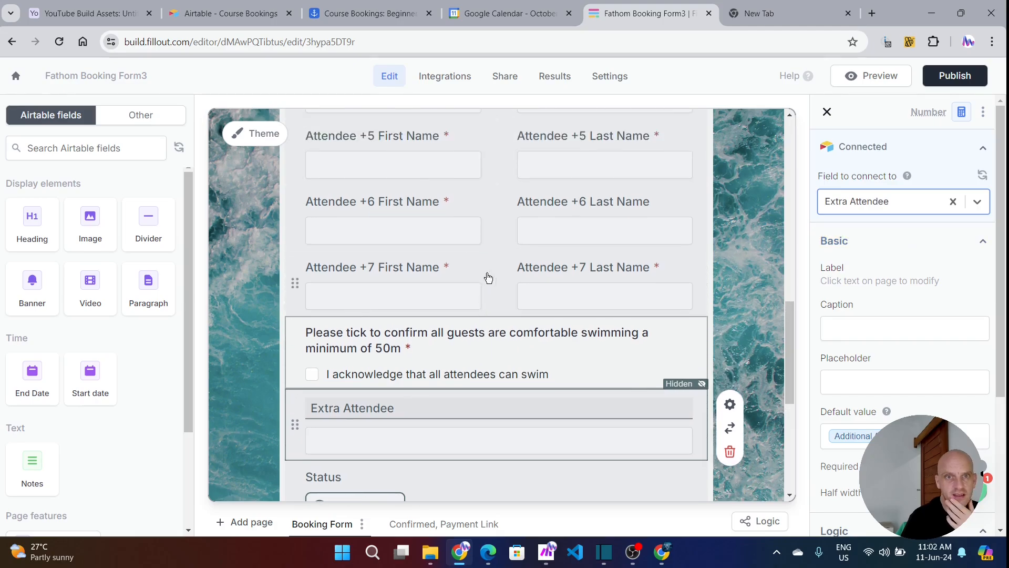
left_click(524, 346)
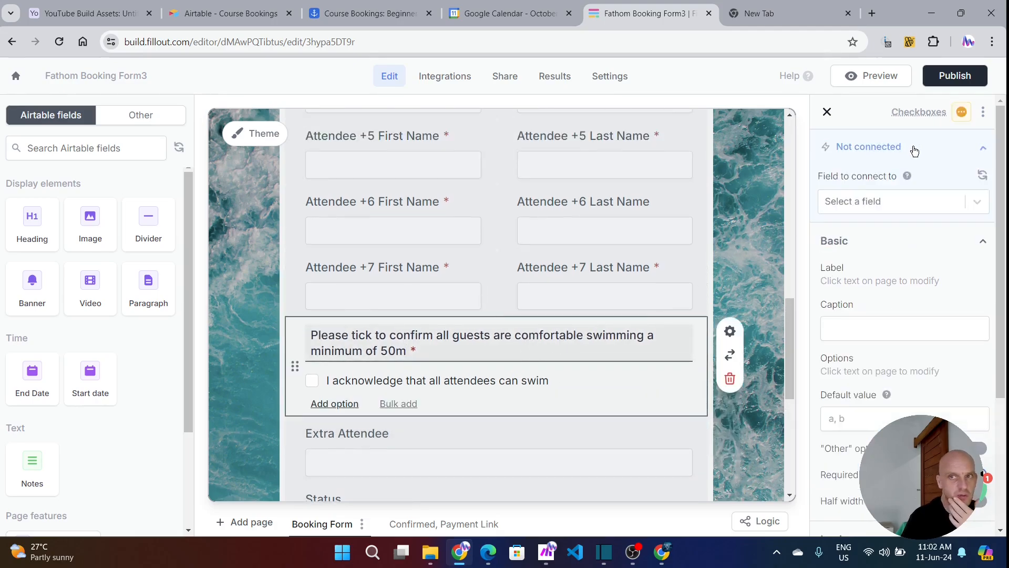
left_click(967, 202)
left_click(977, 202)
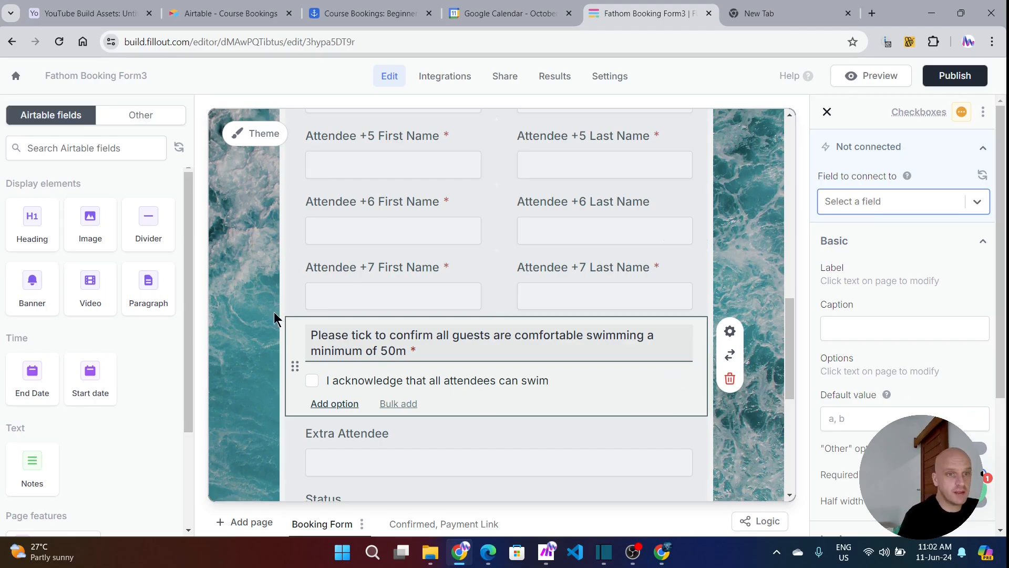
scroll(247, 424, "down", 7)
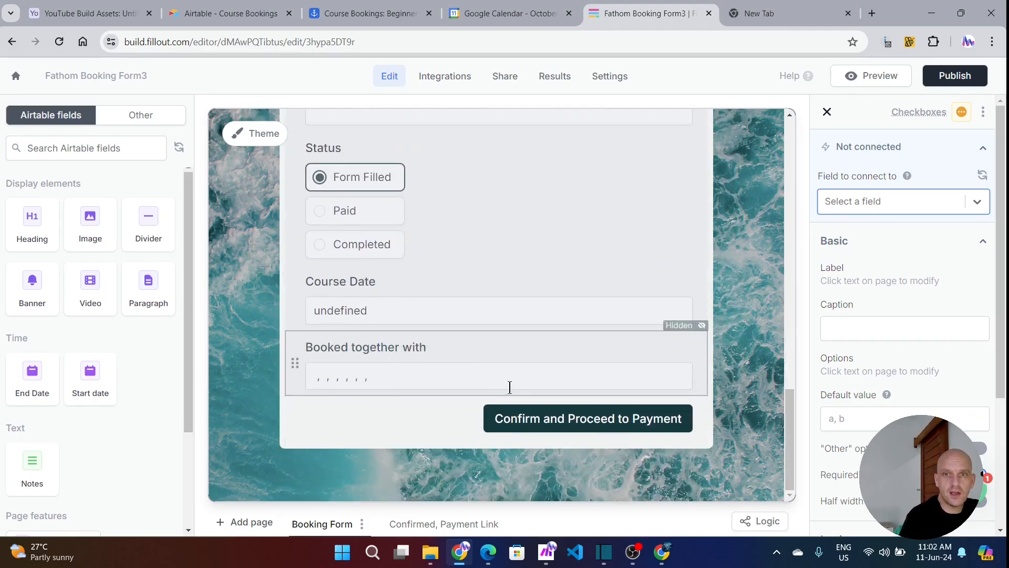
scroll(512, 385, "up", 3)
scroll(518, 383, "down", 3)
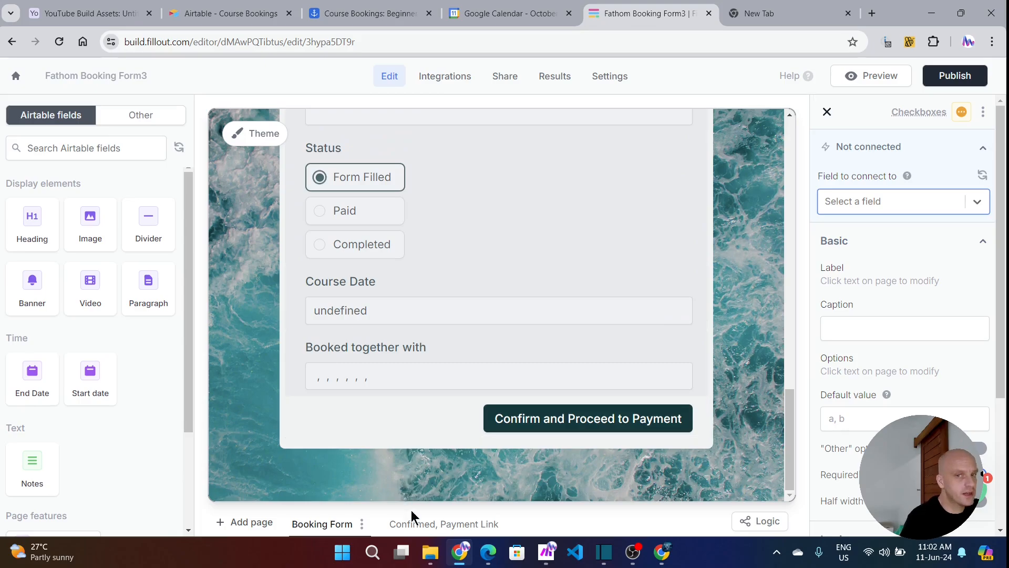
Remove the space between the First Name reference and the exclamation mark in the Confirmed, Payment Link page's congratulations banner
left_click(415, 524)
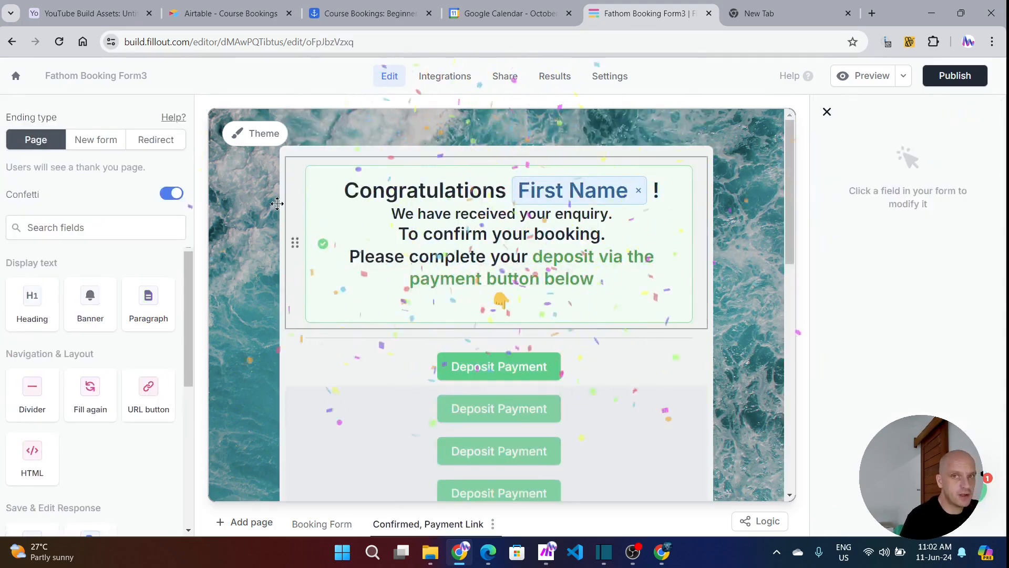
left_click(656, 190)
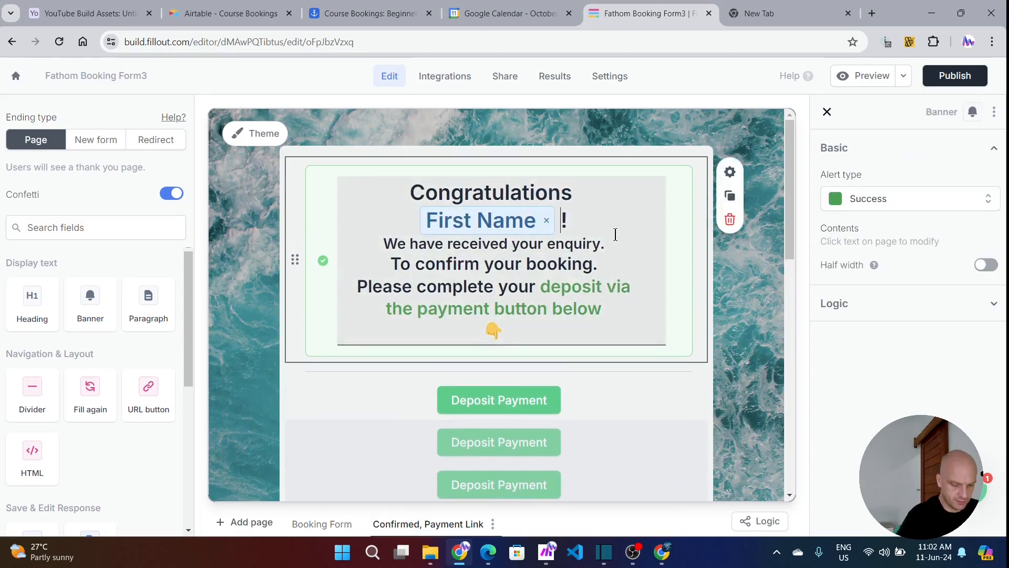
key("BackSpace")
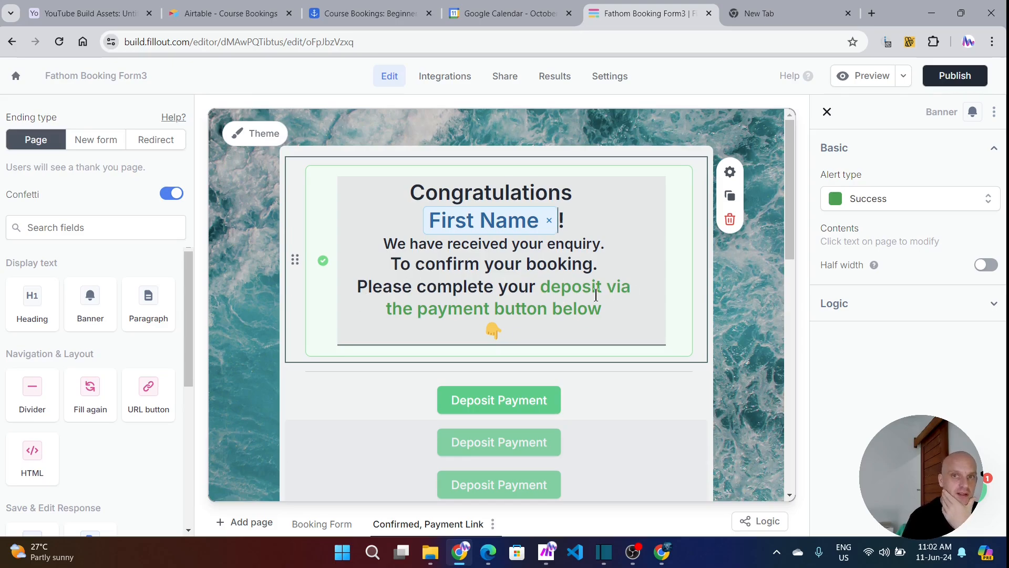
Examine the first Deposit Payment button's URL and its show condition based on Additional Attendees
scroll(481, 313, "down", 1)
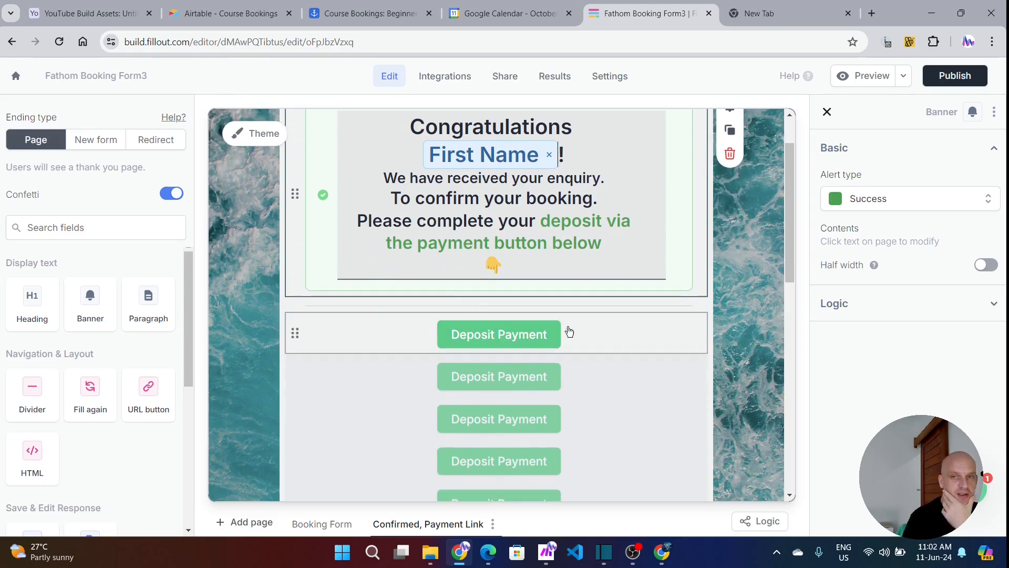
left_click(634, 339)
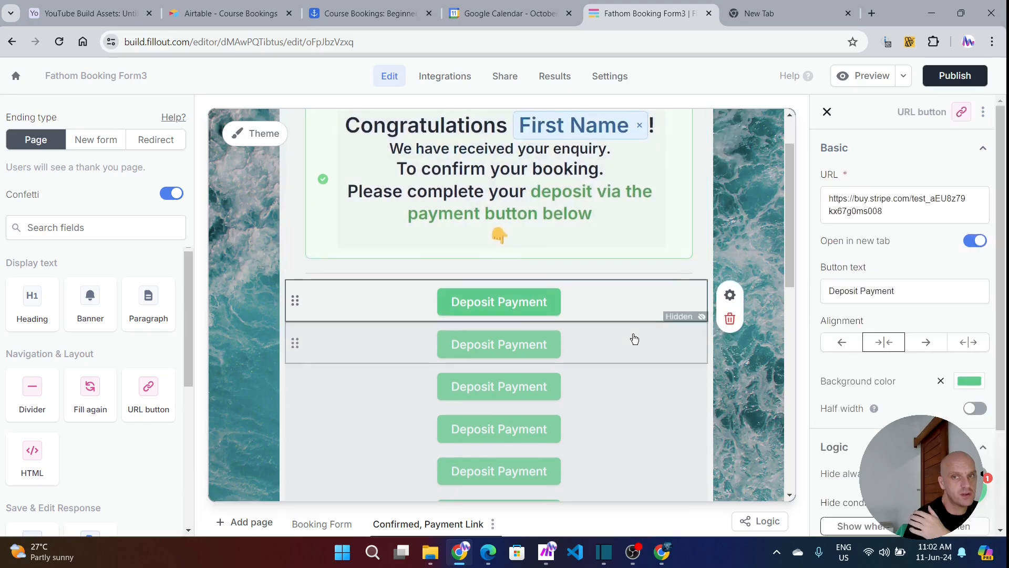
scroll(841, 347, "down", 2)
left_click(872, 429)
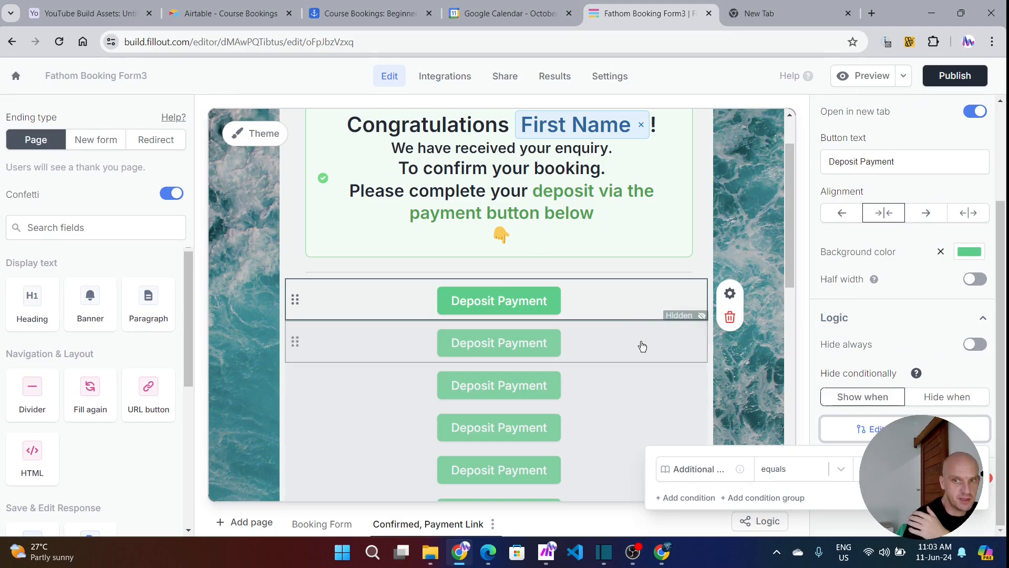
Examine the second Deposit Payment button's show condition and its payment URL
left_click(605, 355)
scroll(867, 315, "down", 4)
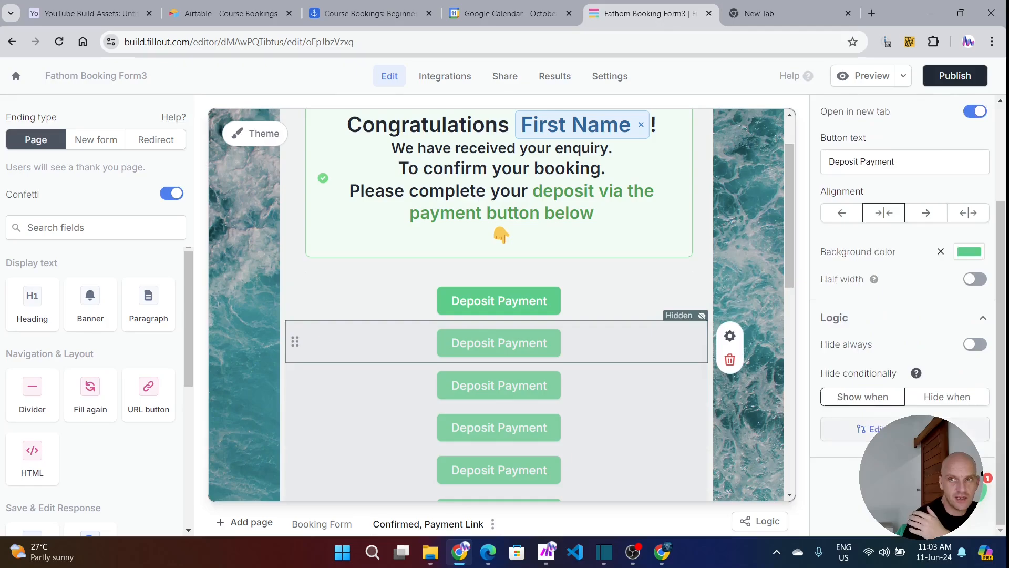
left_click(862, 428)
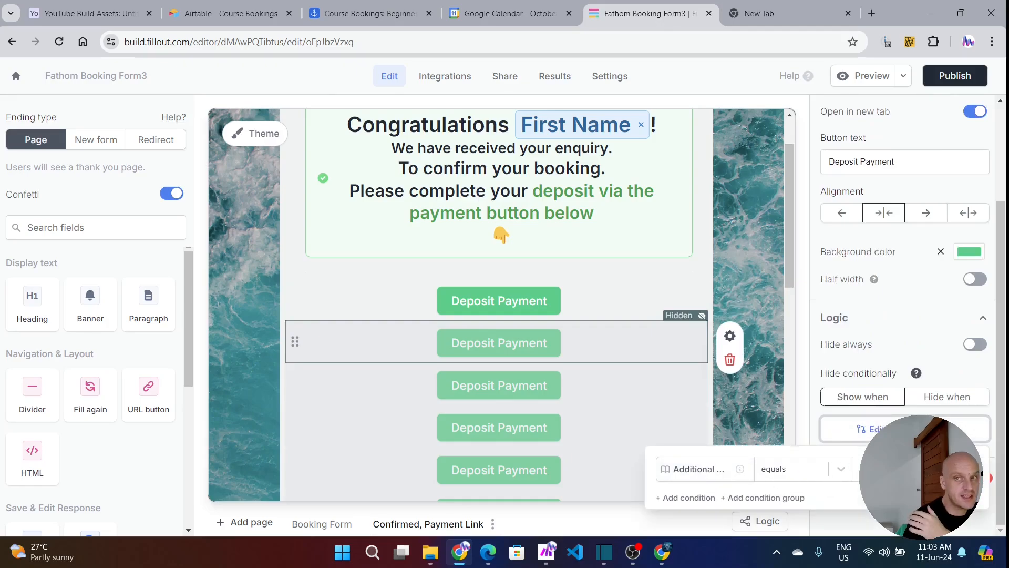
scroll(844, 364, "up", 3)
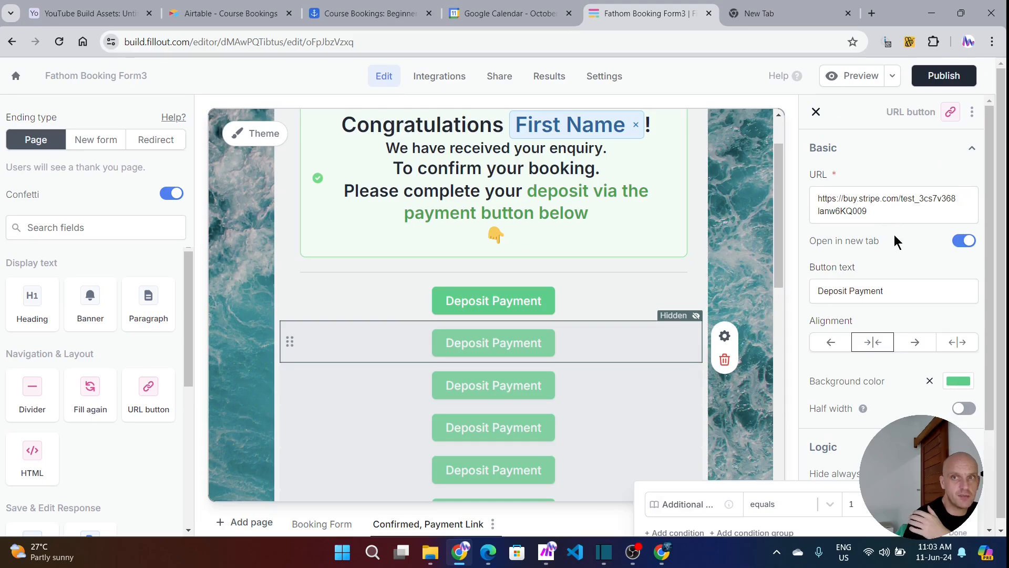
Open the Stripe dashboard's product catalogue in the empty browser tab
left_click(766, 21)
type("cales")
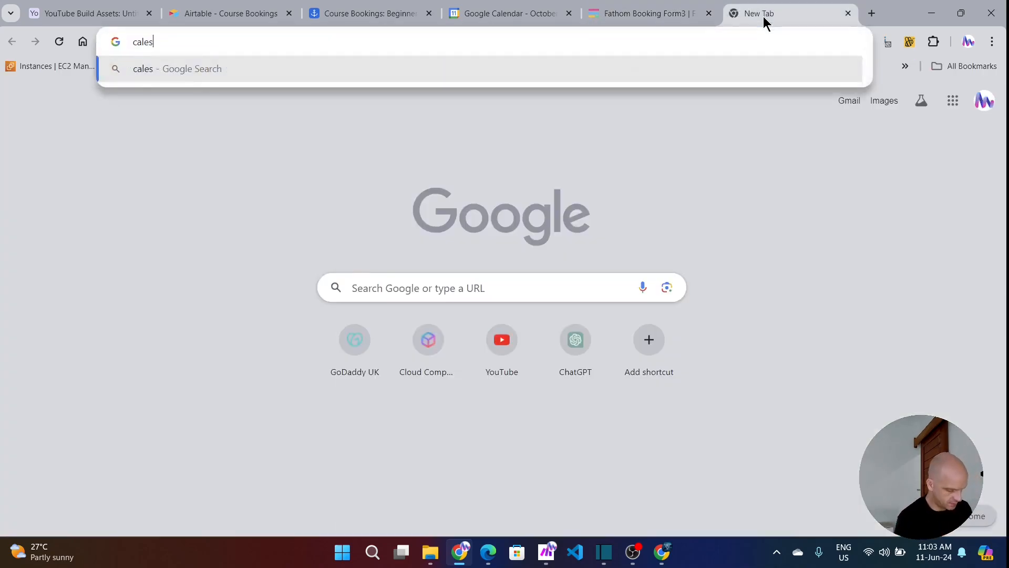
type("tripe")
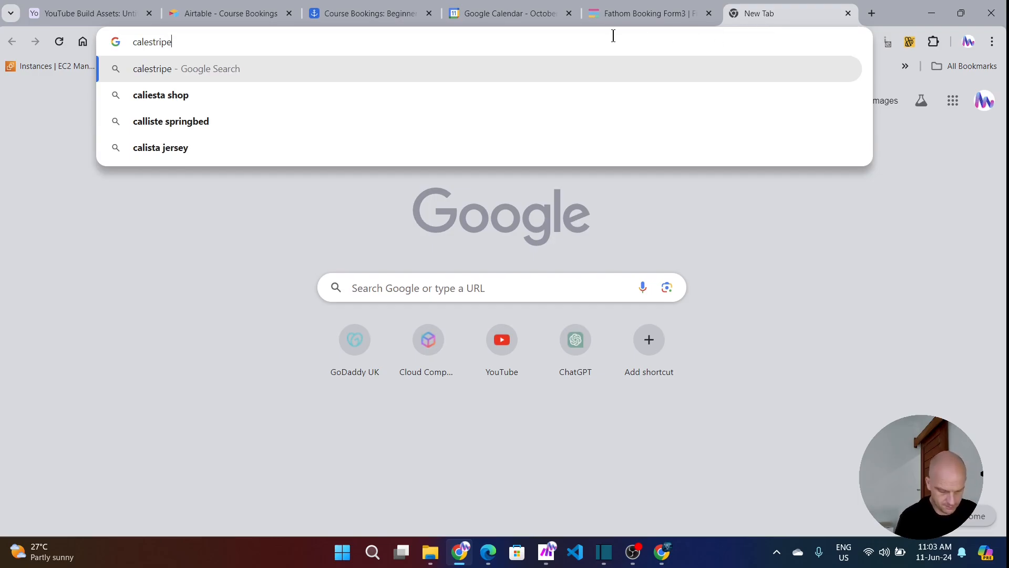
key("ctrl+a")
type("str")
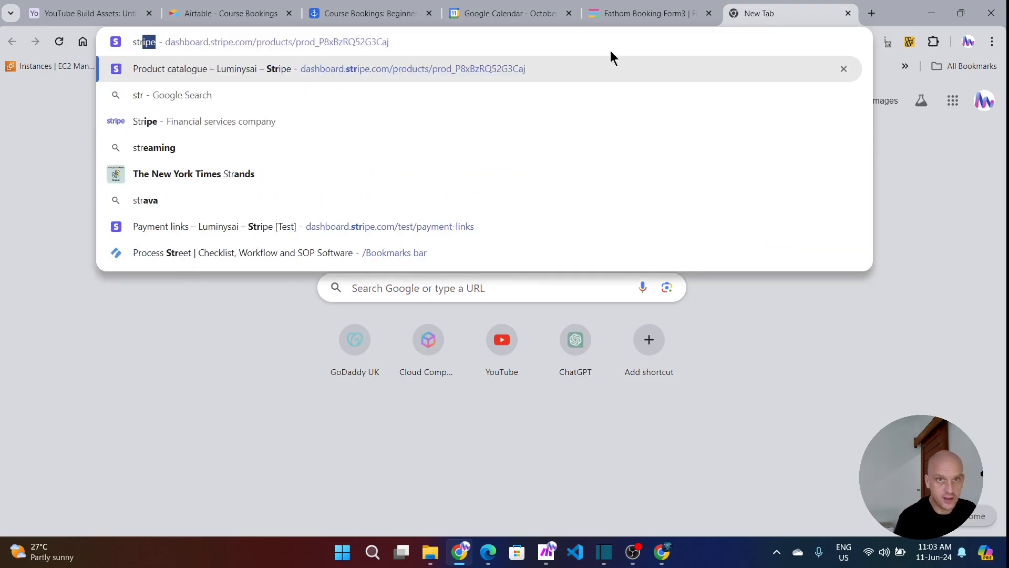
key("Return")
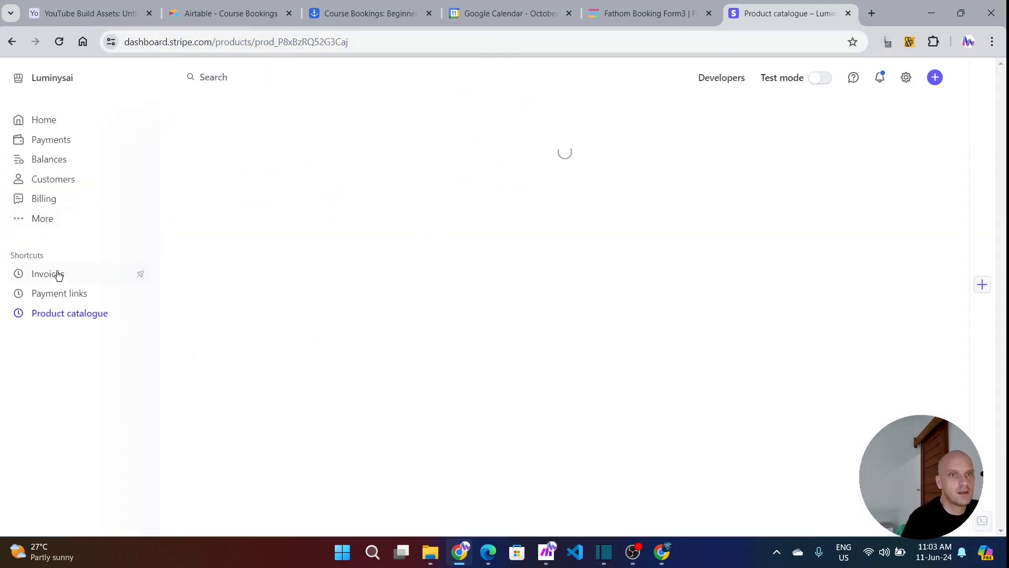
Show Stripe's payment links in test mode and open the Deposit for Freediving link priced at IDR 1,000,000.00
left_click(83, 297)
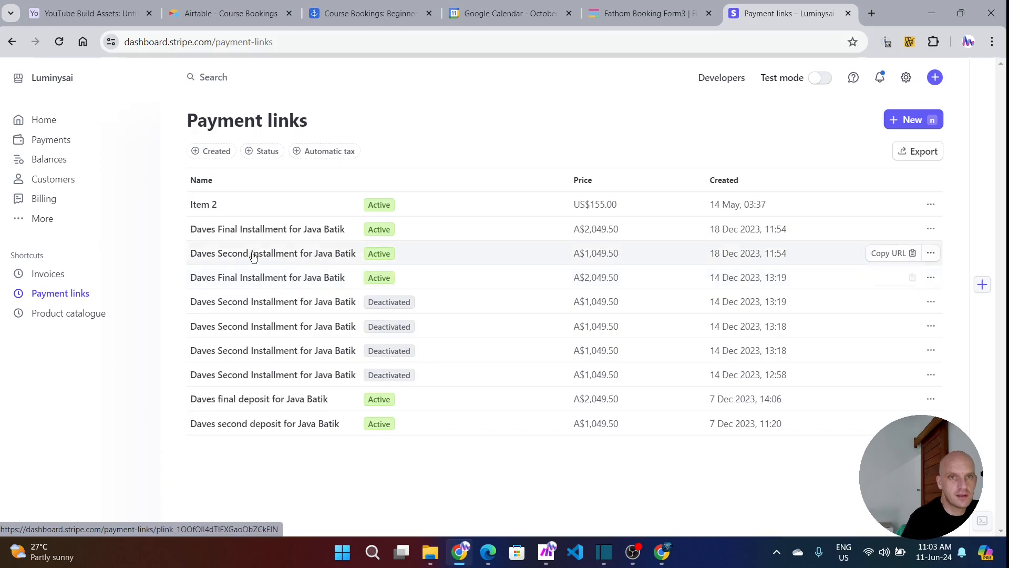
left_click(820, 78)
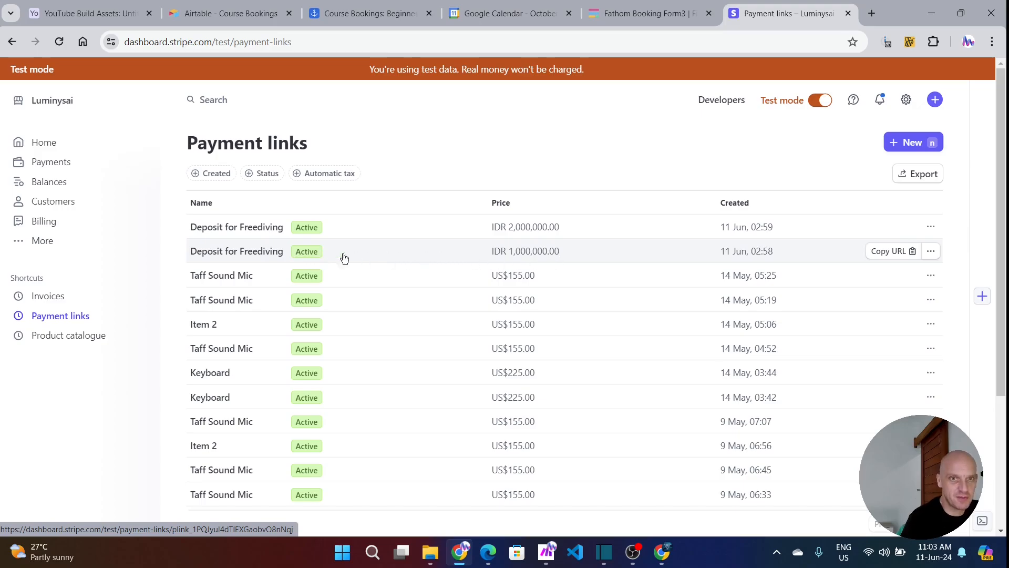
left_click(548, 251)
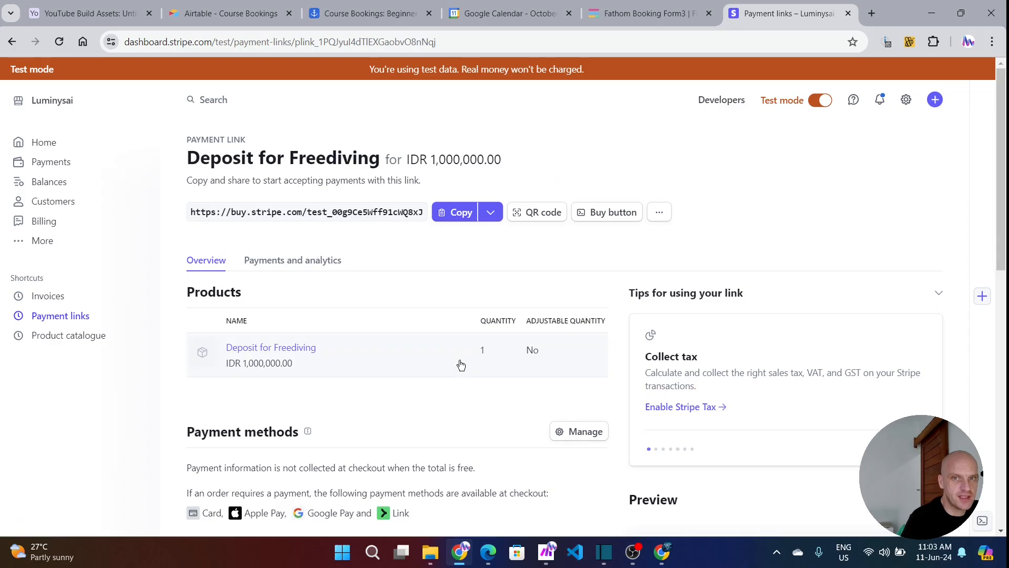
Copy the IDR 1,000,000.00 Stripe payment link and set it as the URL of the second and first Deposit Payment buttons in Fillout
left_click(457, 212)
left_click(623, 14)
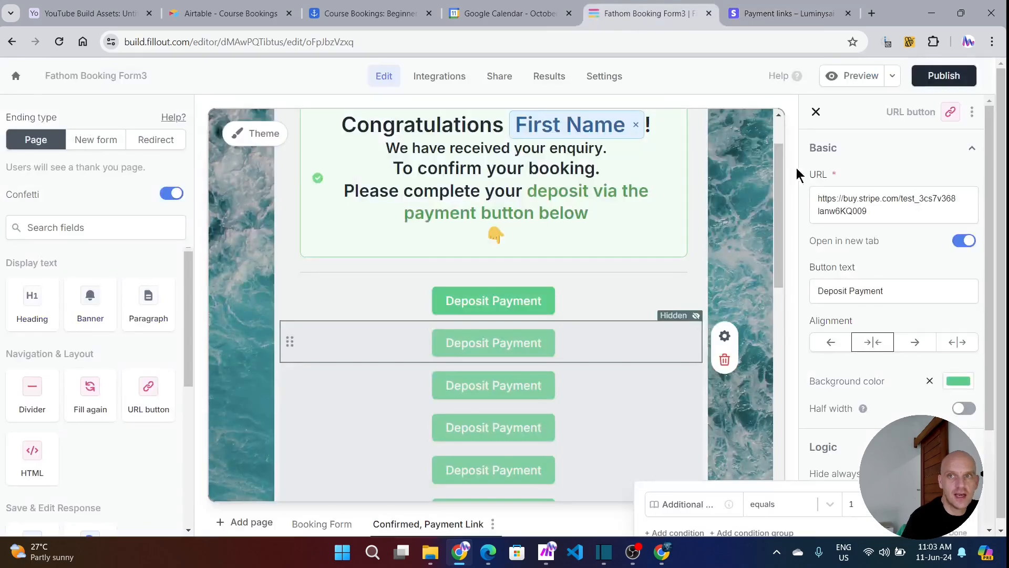
left_click_drag(893, 214, 819, 192)
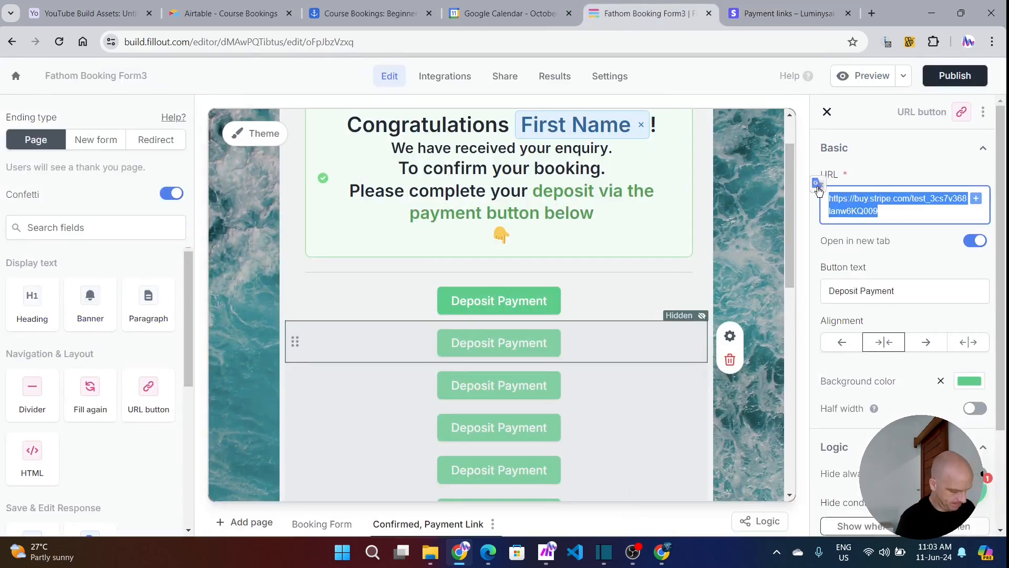
key("ctrl+v")
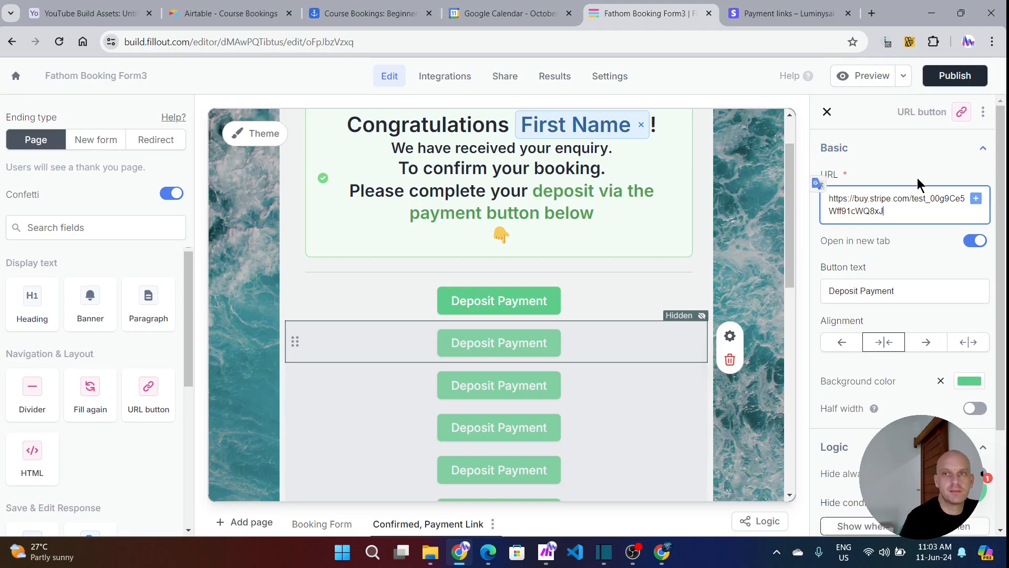
left_click(640, 300)
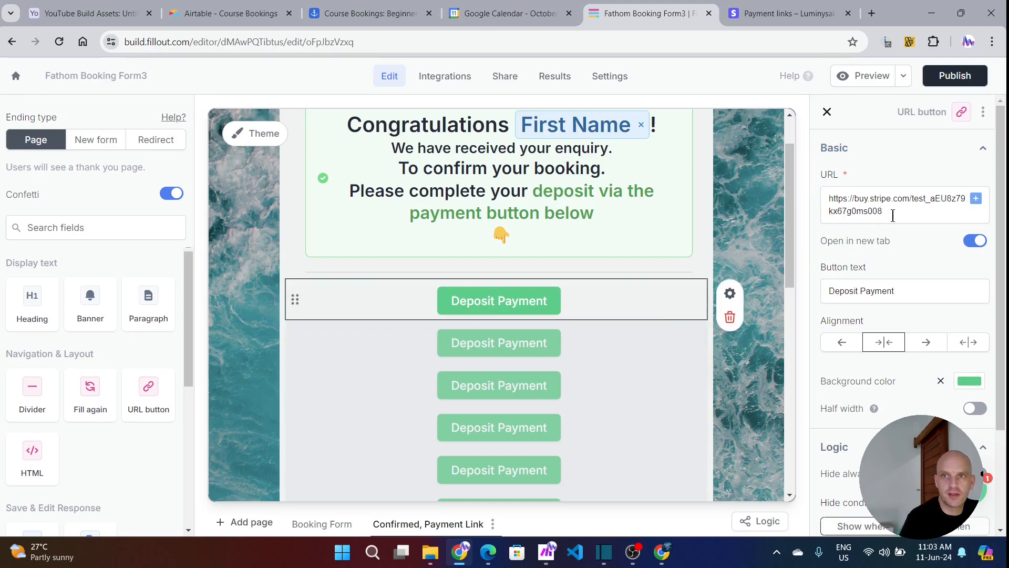
triple_click(878, 207)
key("ctrl+v")
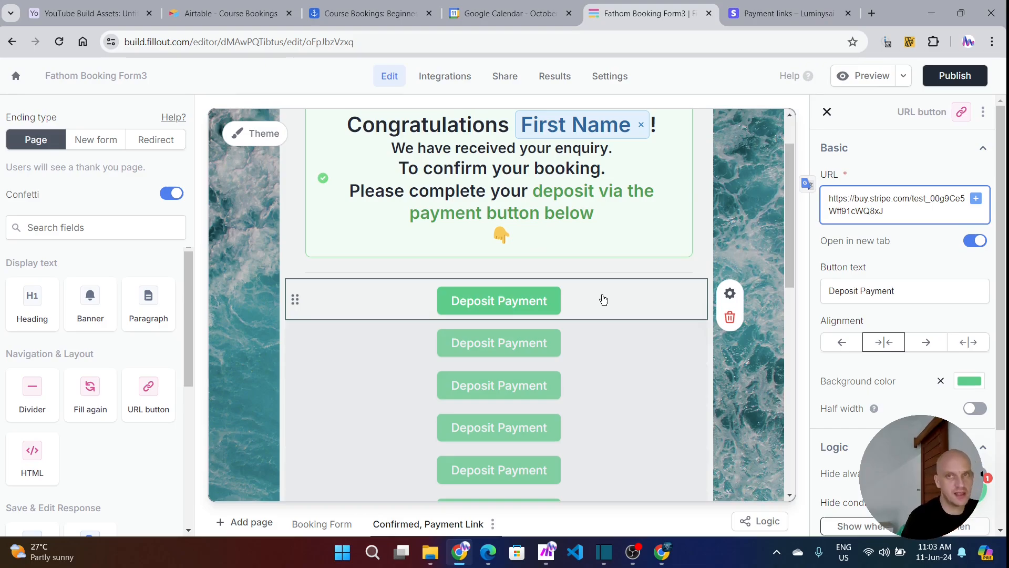
Copy the IDR 2,000,000.00 Deposit for Freediving link from Stripe and set it as the second Deposit Payment button's URL in Fillout
left_click(791, 12)
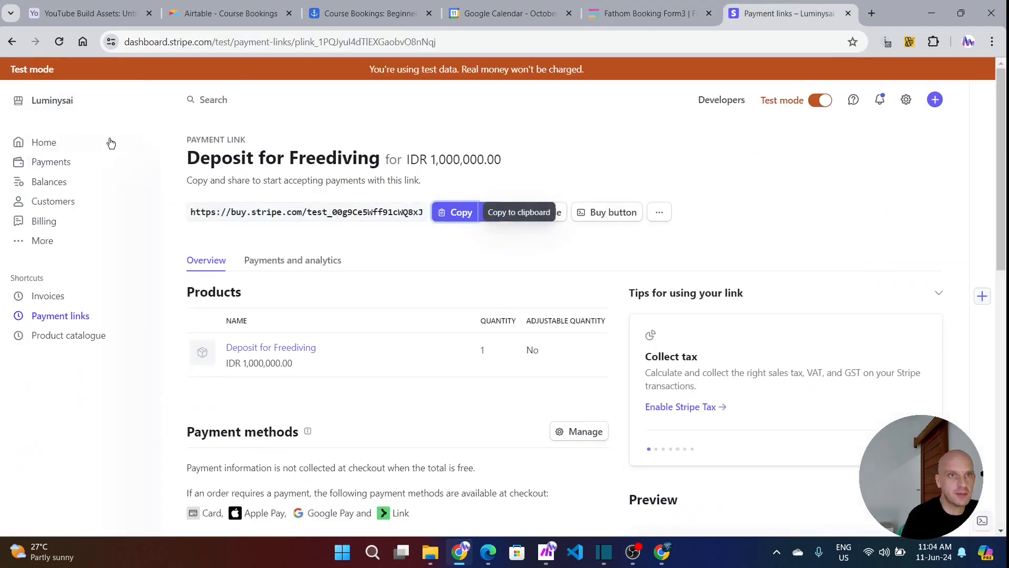
left_click(16, 44)
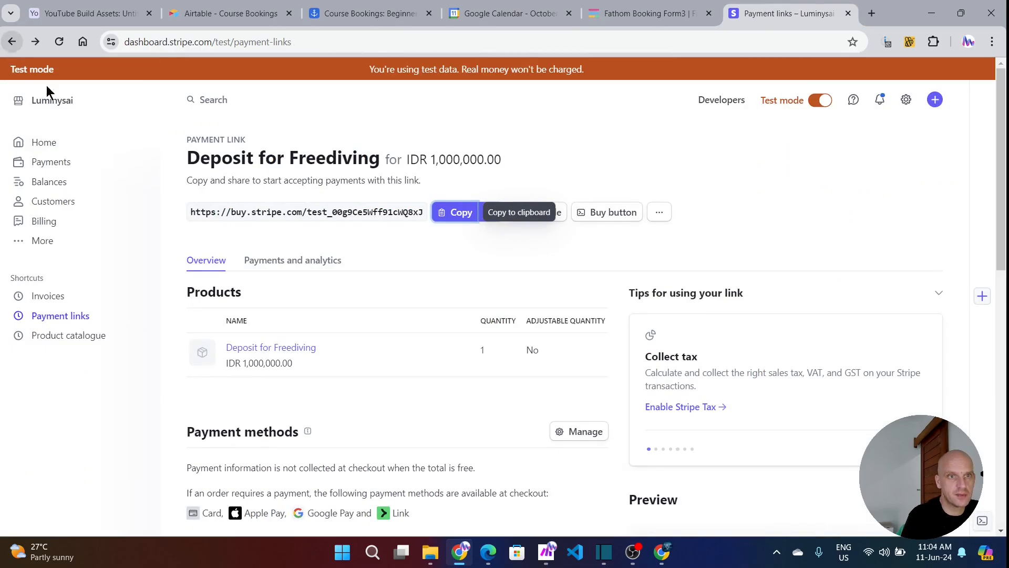
left_click(466, 227)
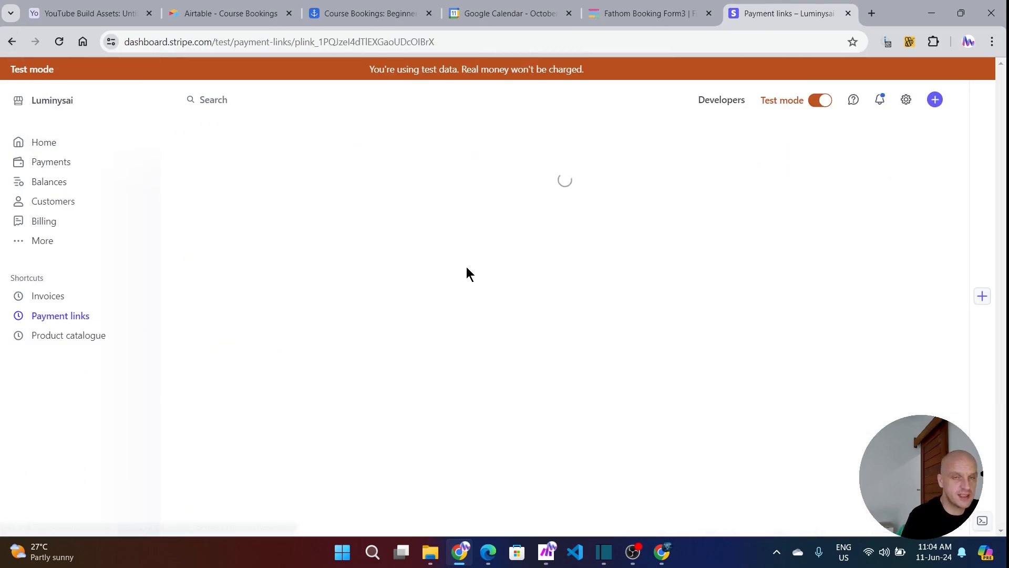
left_click(458, 213)
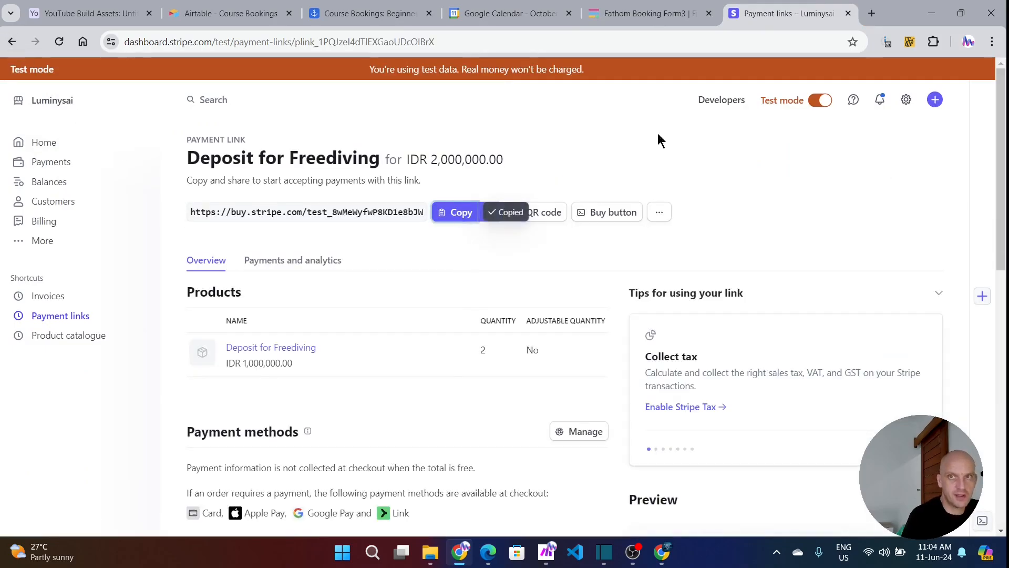
left_click(644, 14)
left_click(604, 341)
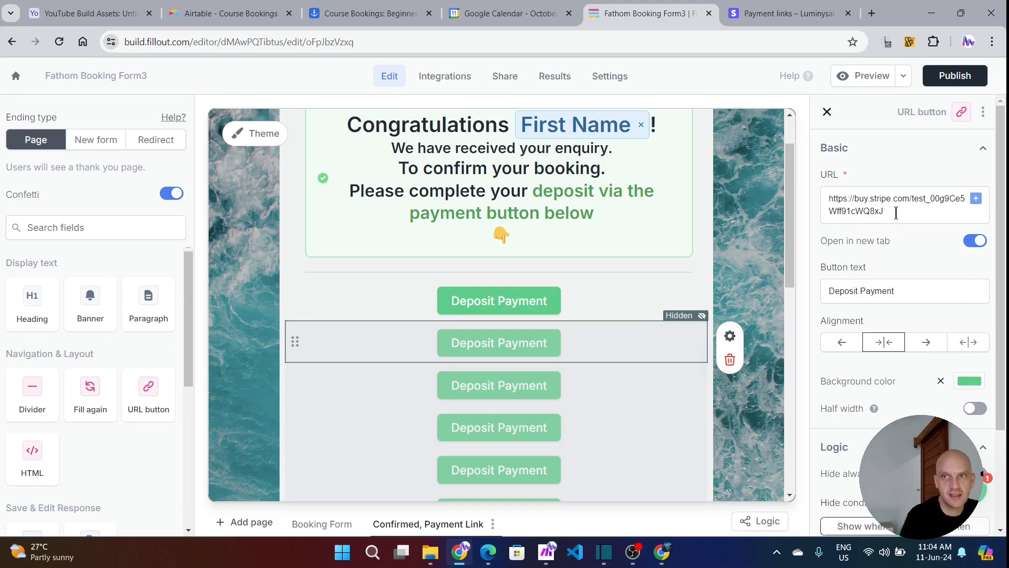
left_click_drag(896, 211, 826, 195)
key("ctrl+v")
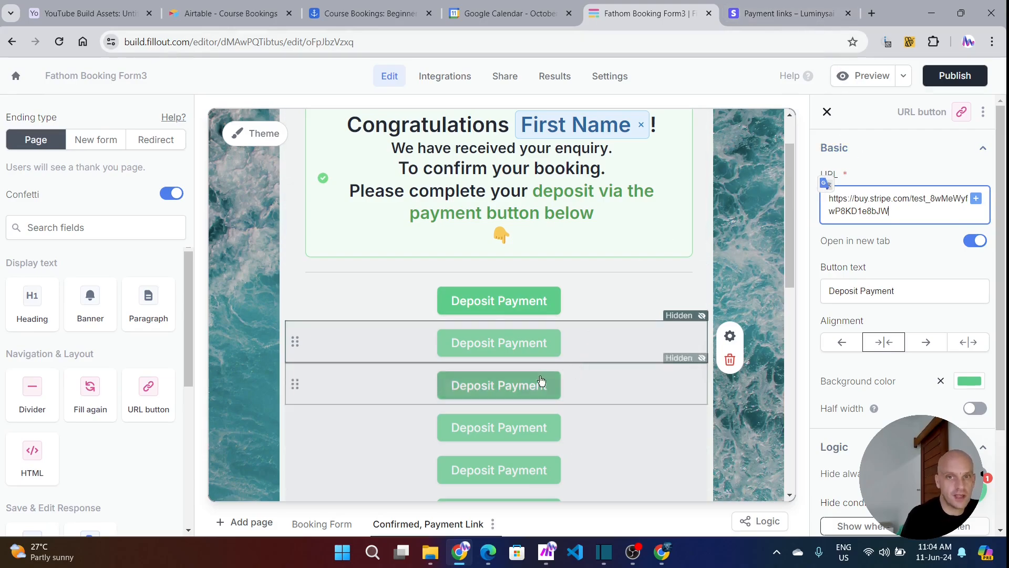
Examine the remaining Deposit Payment buttons and the alternative bank-transfer banner on the confirmation page
scroll(576, 383, "down", 5)
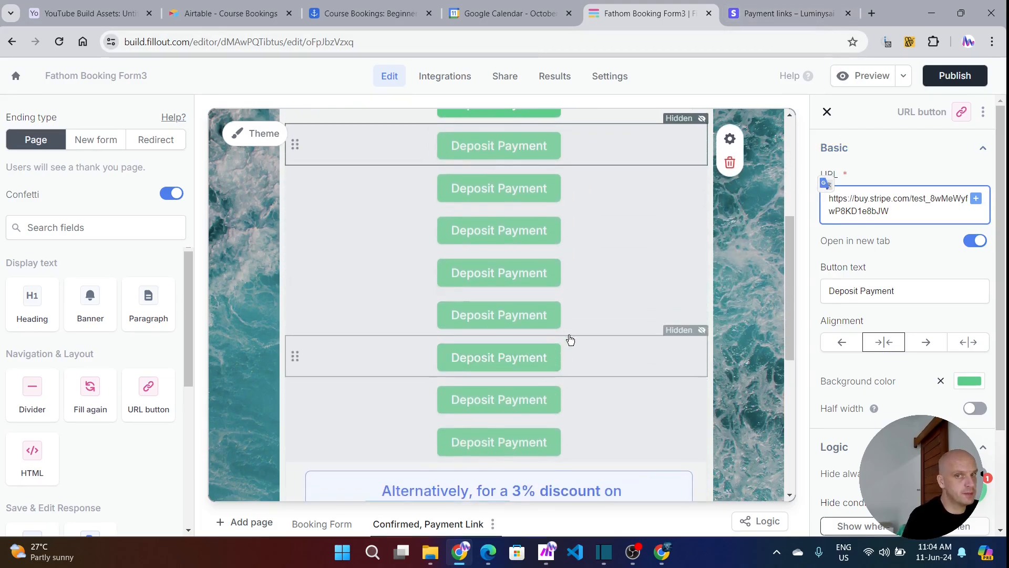
scroll(570, 339, "down", 2)
scroll(581, 244, "down", 2)
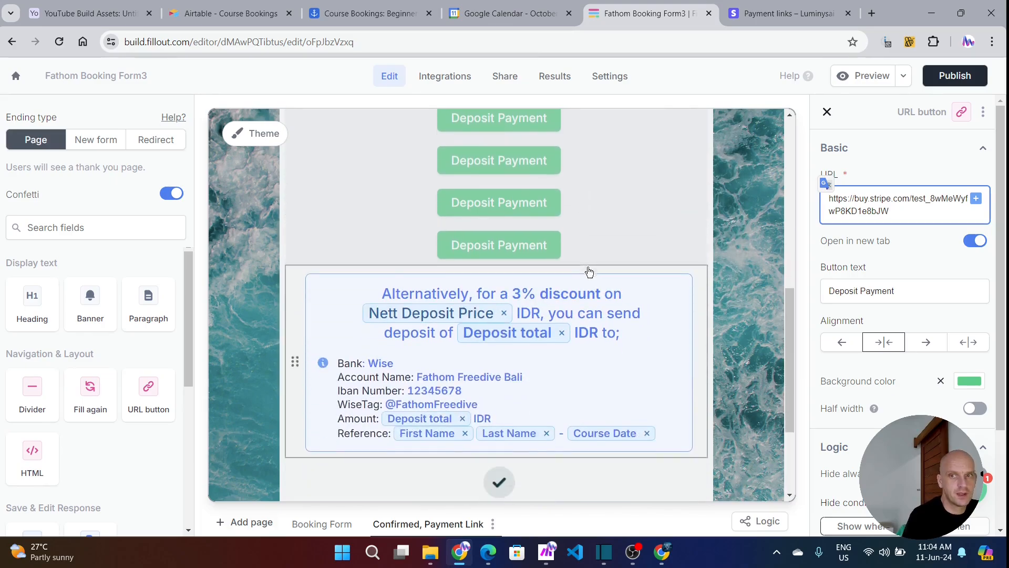
scroll(578, 252, "down", 1)
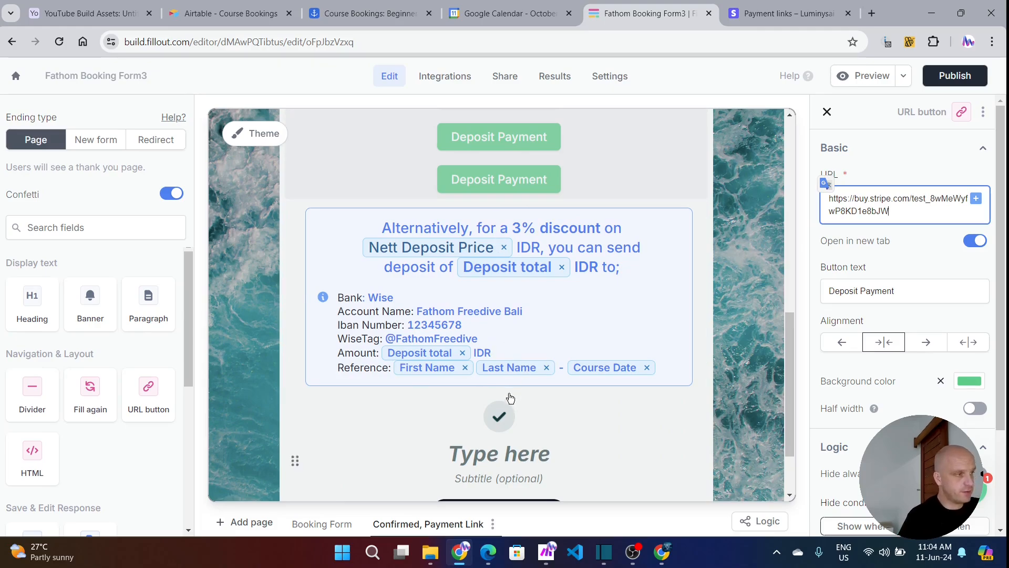
Examine the form's page logic and the Advanced or Beginner calculation, including its rules and the first rule's condition
left_click(756, 521)
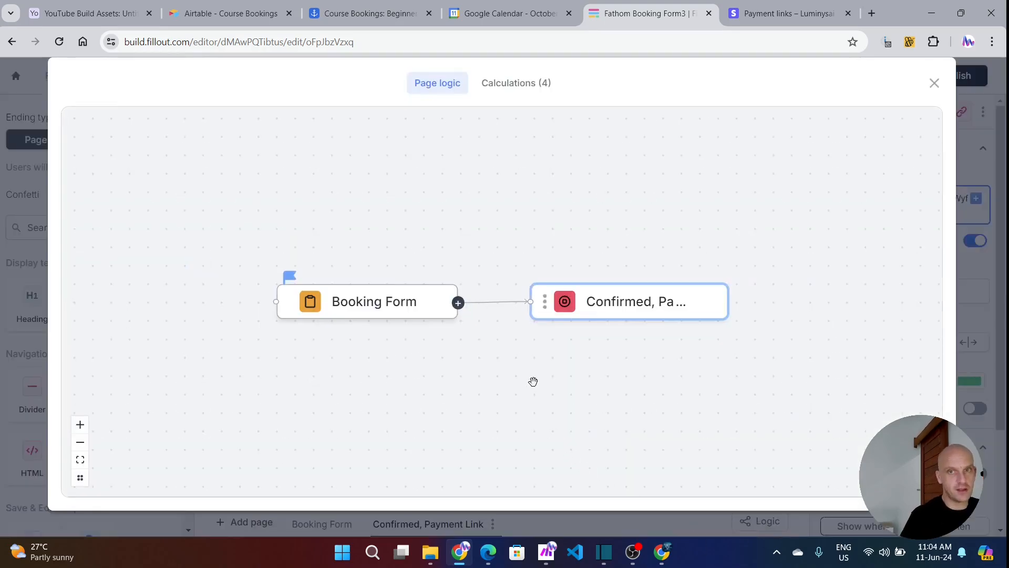
left_click(512, 86)
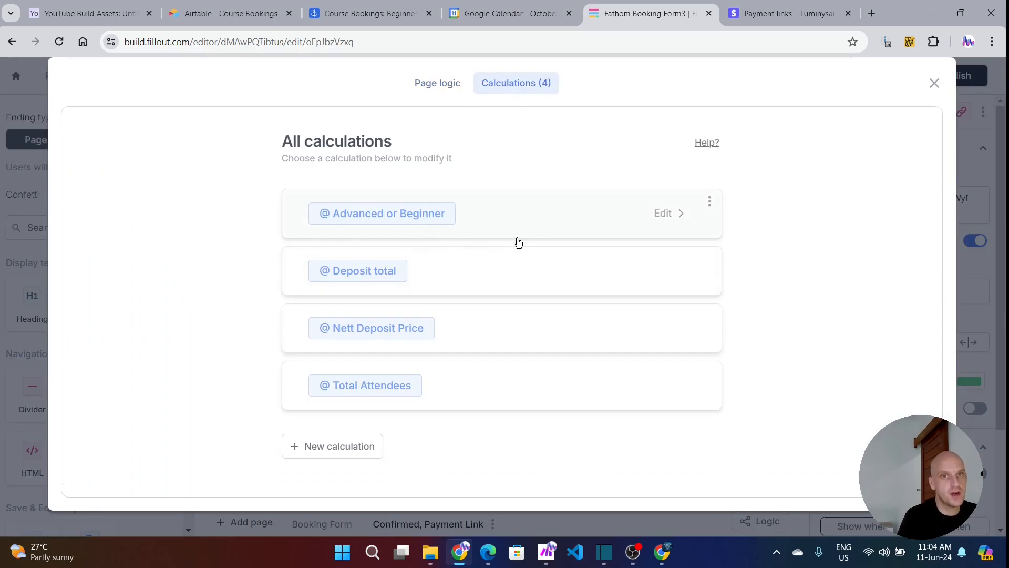
left_click(541, 212)
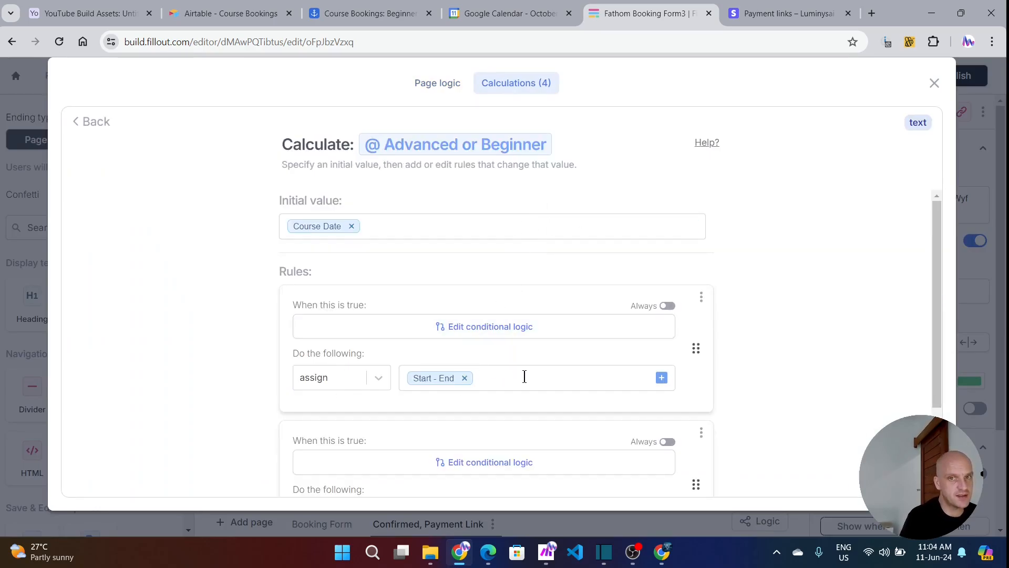
scroll(525, 377, "down", 2)
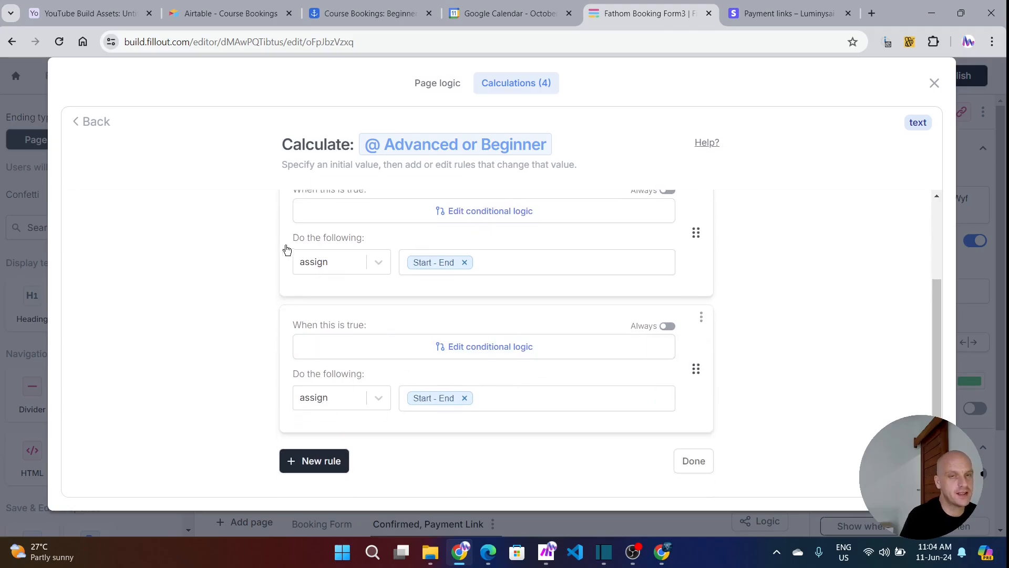
scroll(286, 249, "up", 2)
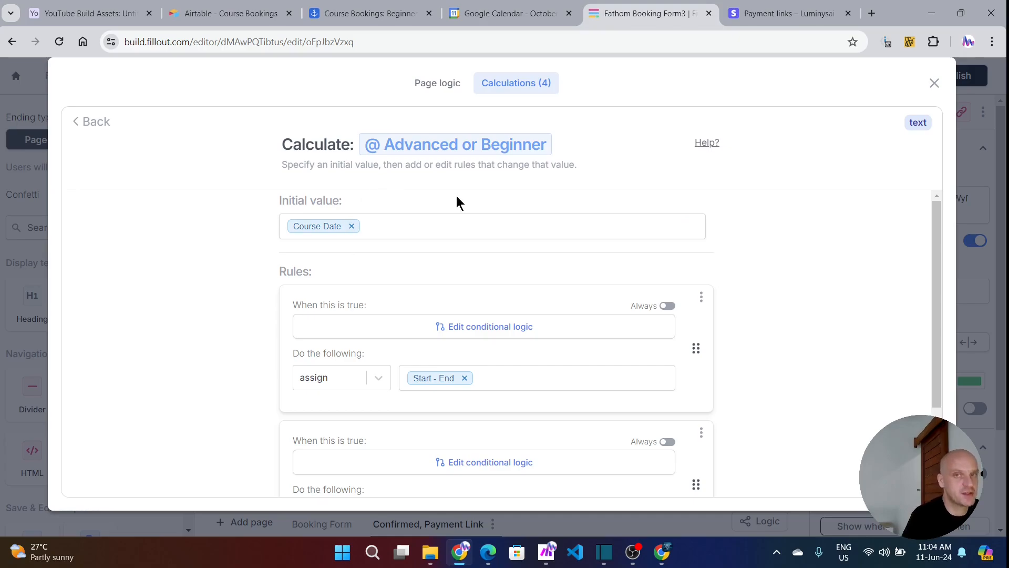
scroll(456, 222, "down", 1)
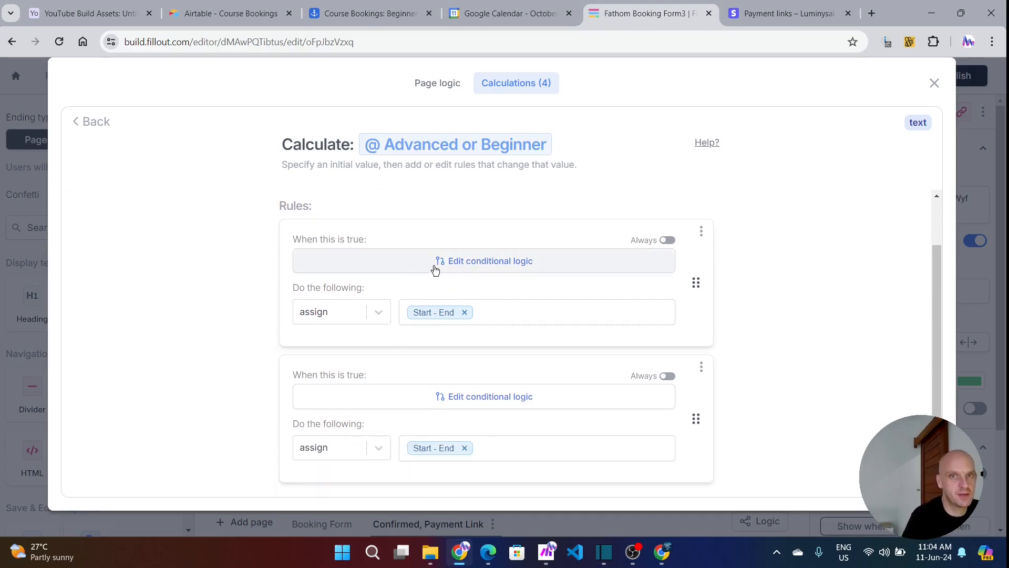
left_click(459, 265)
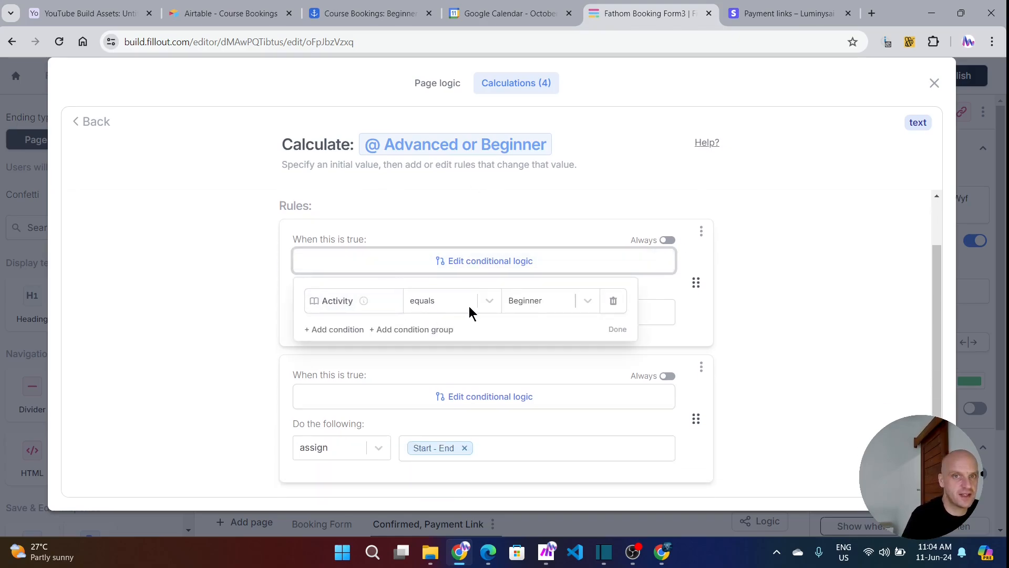
left_click(136, 266)
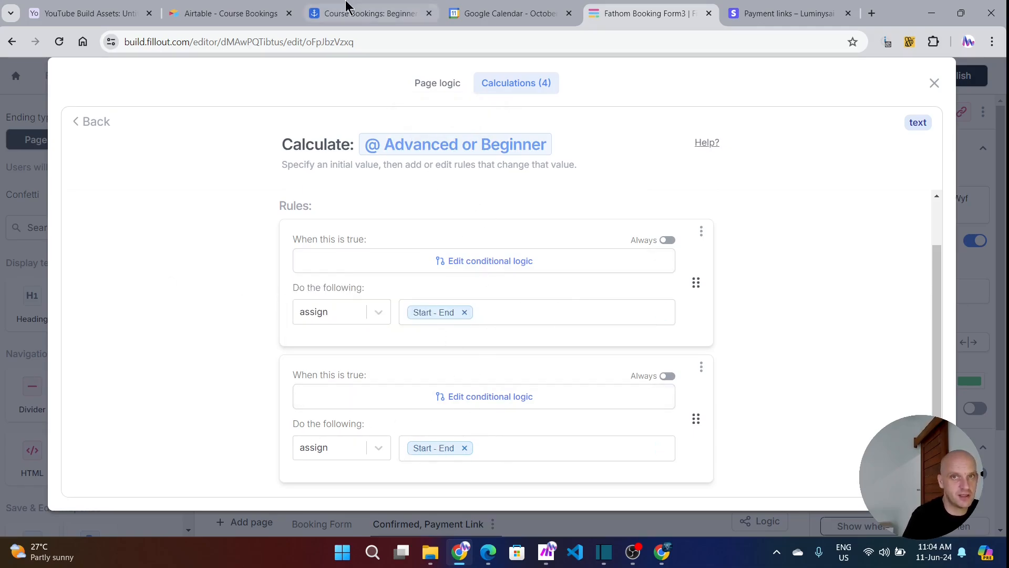
Check the Start - End column of Airtable's Beginner Courses table, return to Fillout and close the calculations
left_click(364, 16)
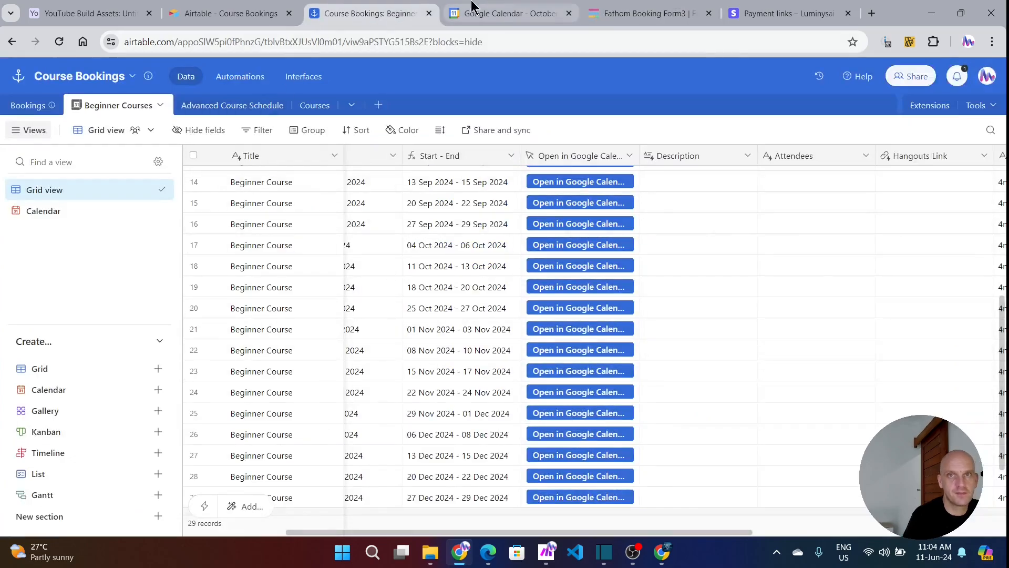
left_click(665, 13)
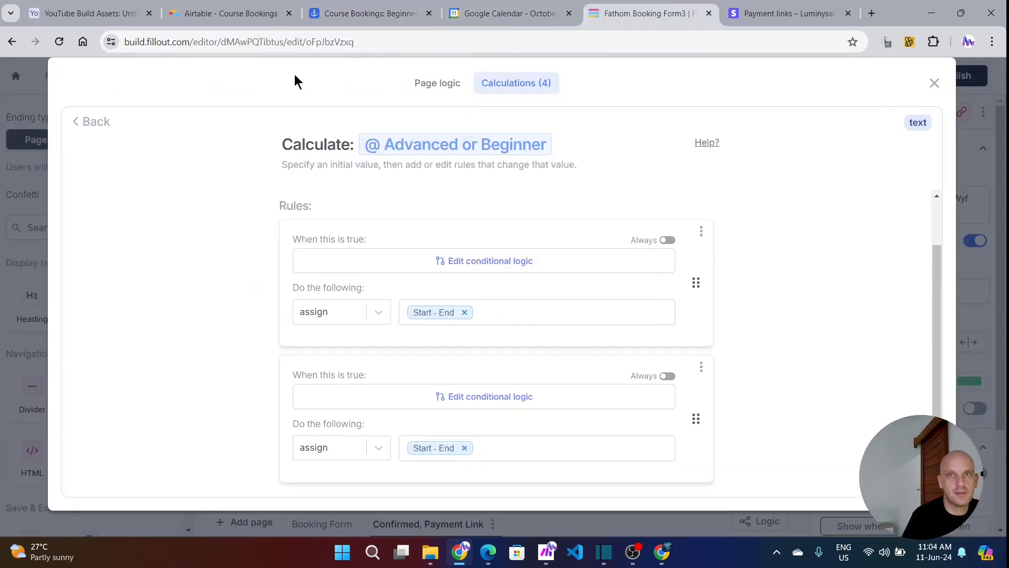
left_click(95, 121)
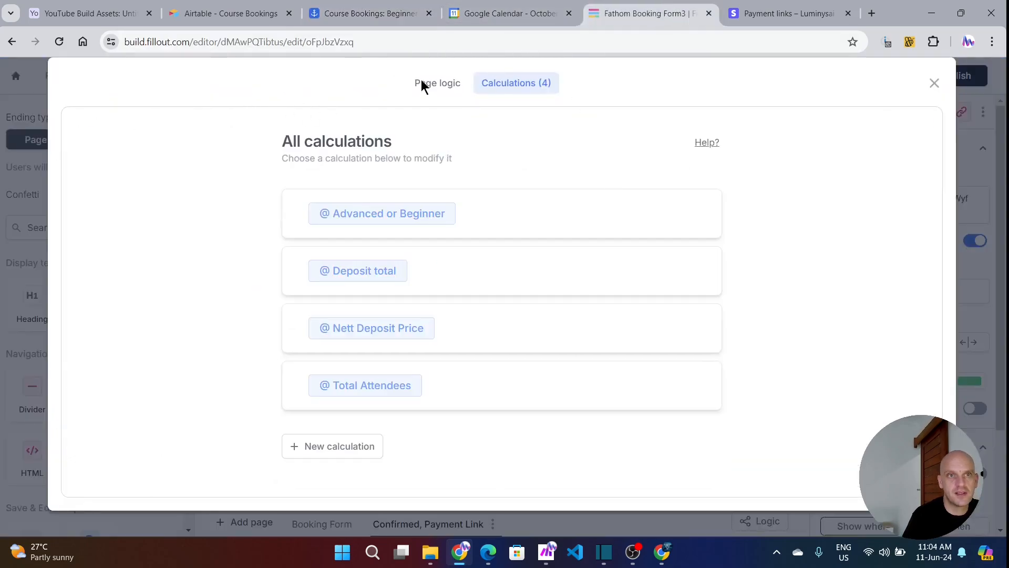
left_click(934, 83)
Select the hidden Course Date field on the Booking Form page and clear the Airtable field it is connected to
left_click(312, 529)
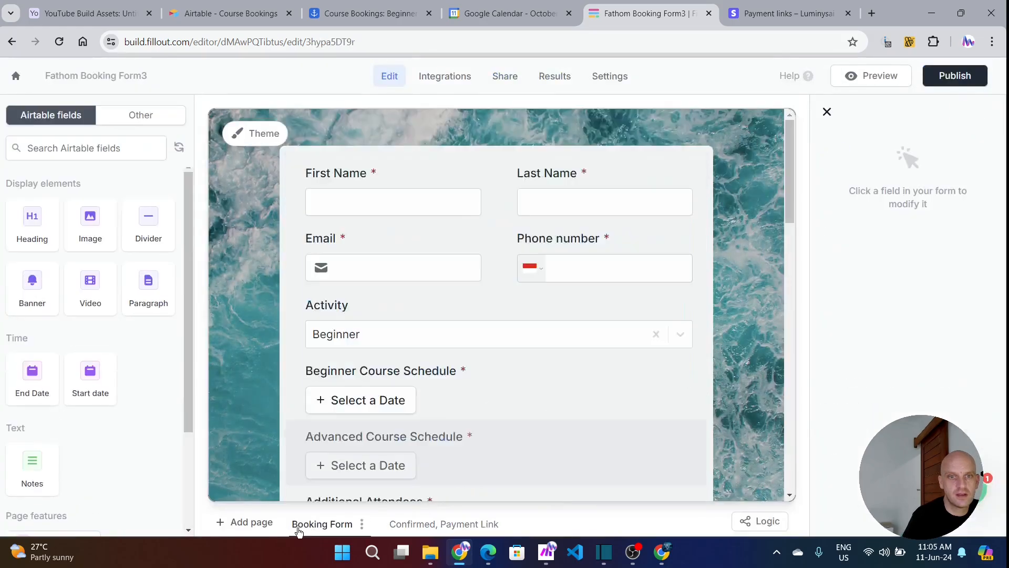
scroll(483, 372, "down", 4)
scroll(483, 372, "down", 10)
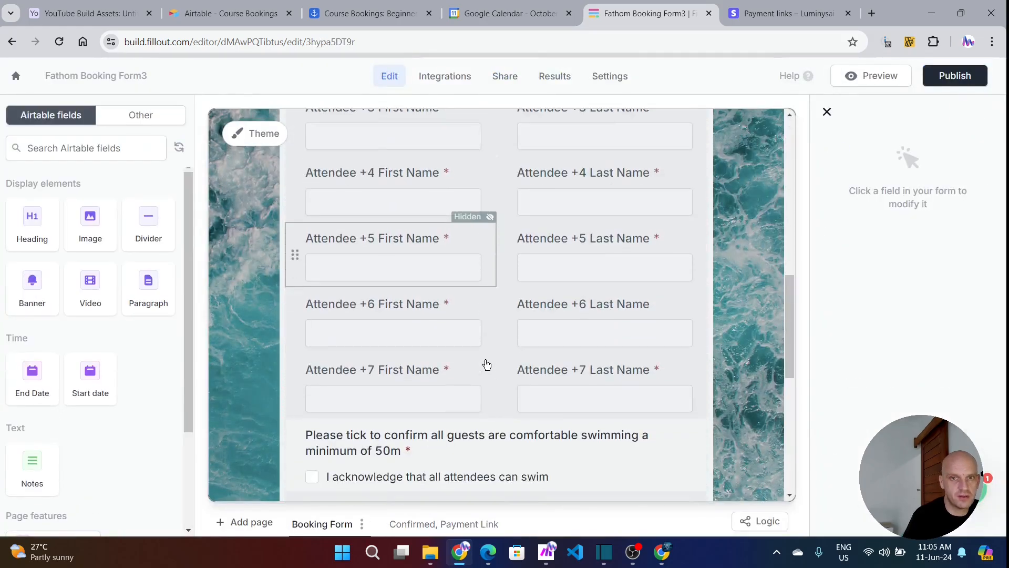
scroll(556, 344, "down", 3)
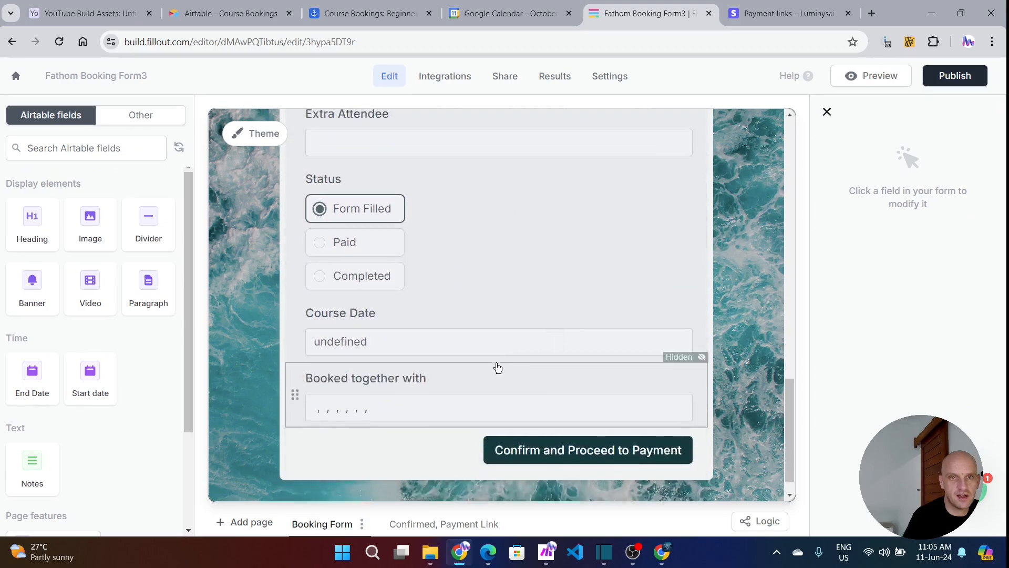
left_click(411, 346)
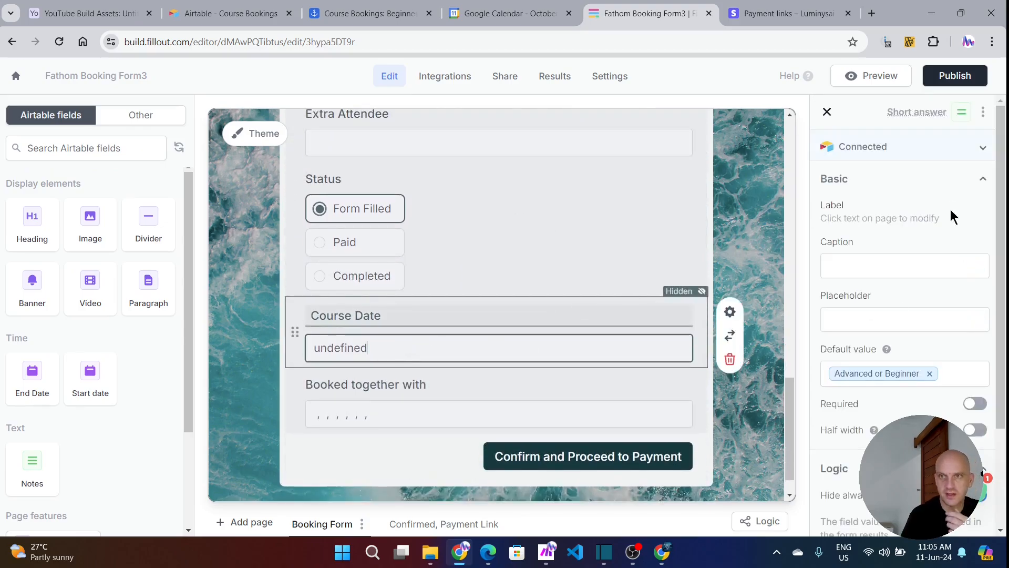
left_click(984, 145)
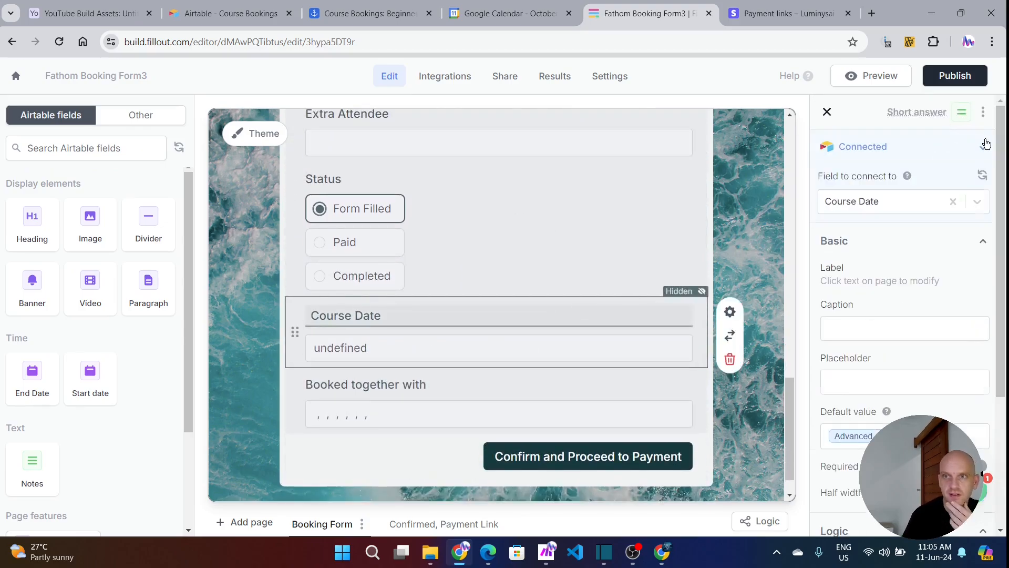
left_click(953, 202)
Insert the Advanced or Beginner calculation into the Course Date field's default value and remove the duplicate reference
scroll(872, 340, "down", 1)
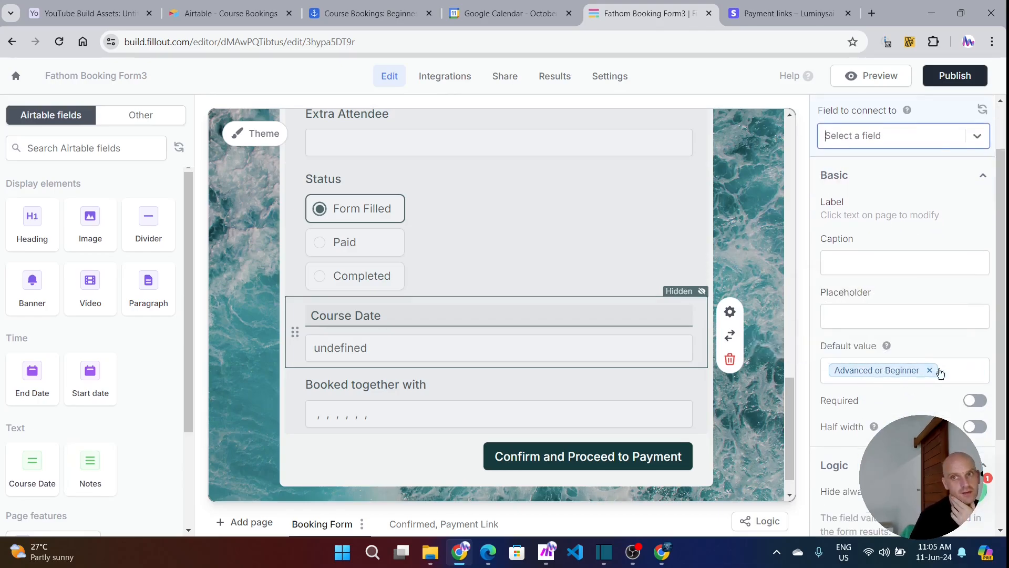
left_click(975, 371)
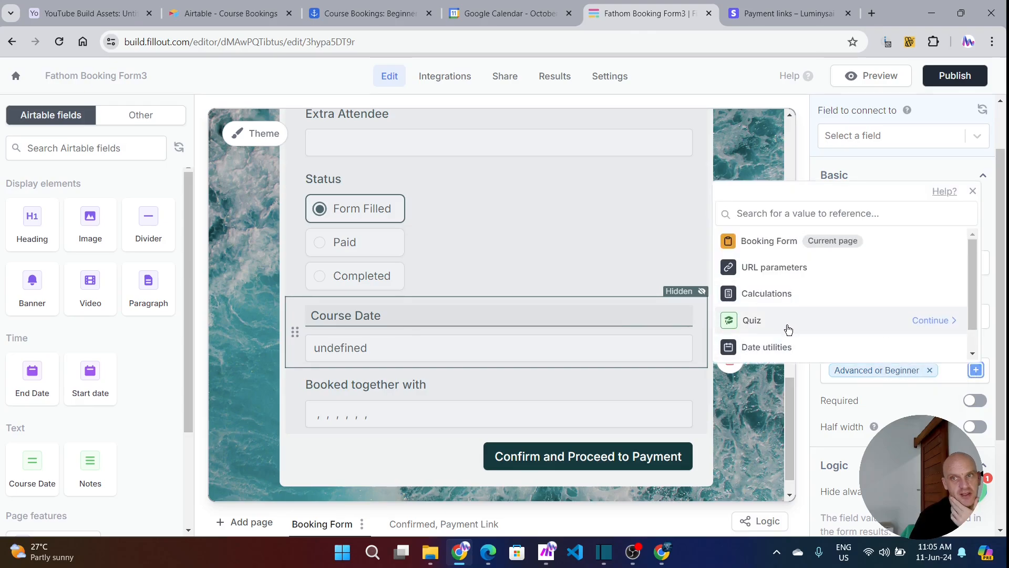
left_click(922, 297)
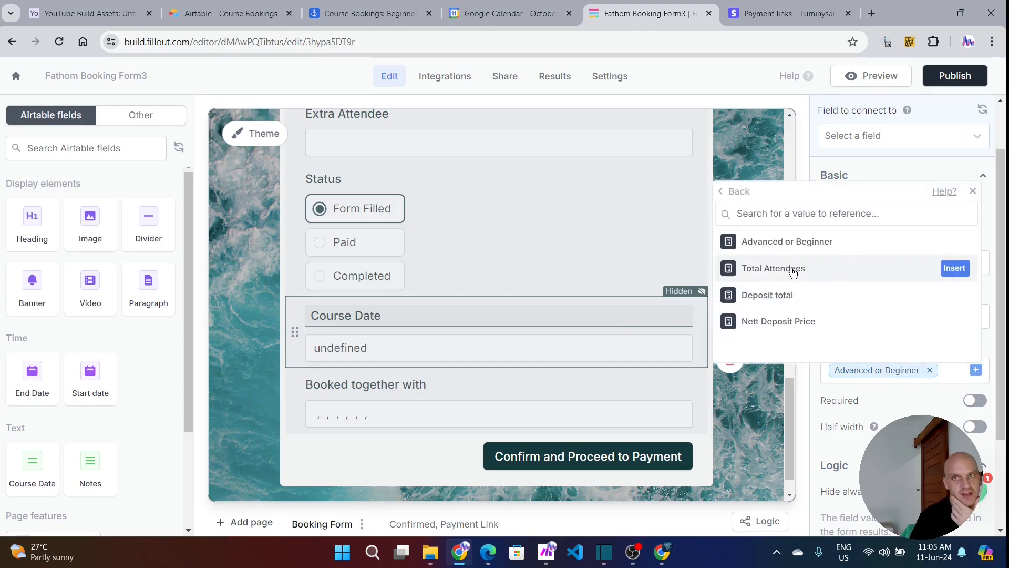
left_click(778, 244)
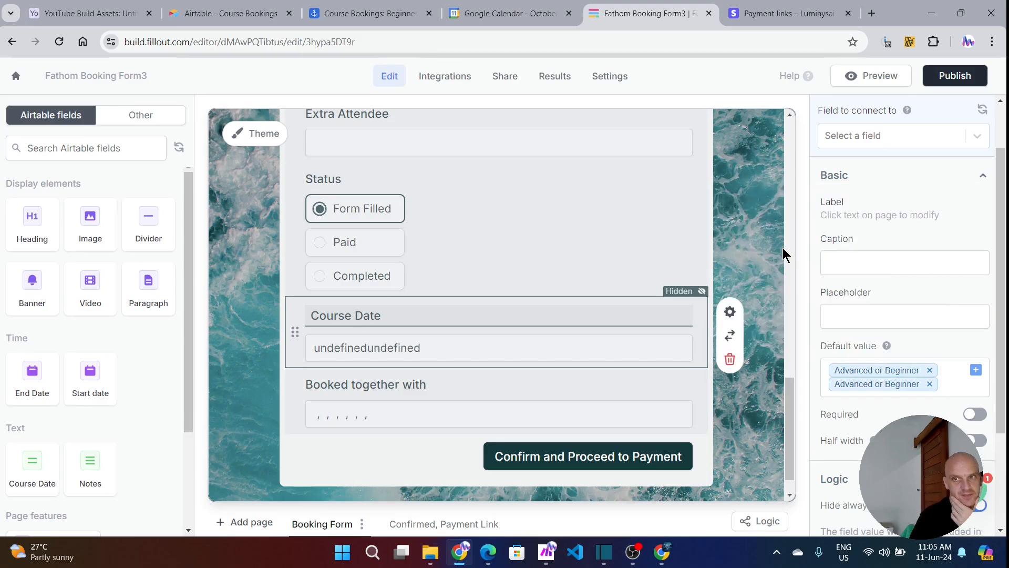
left_click(930, 371)
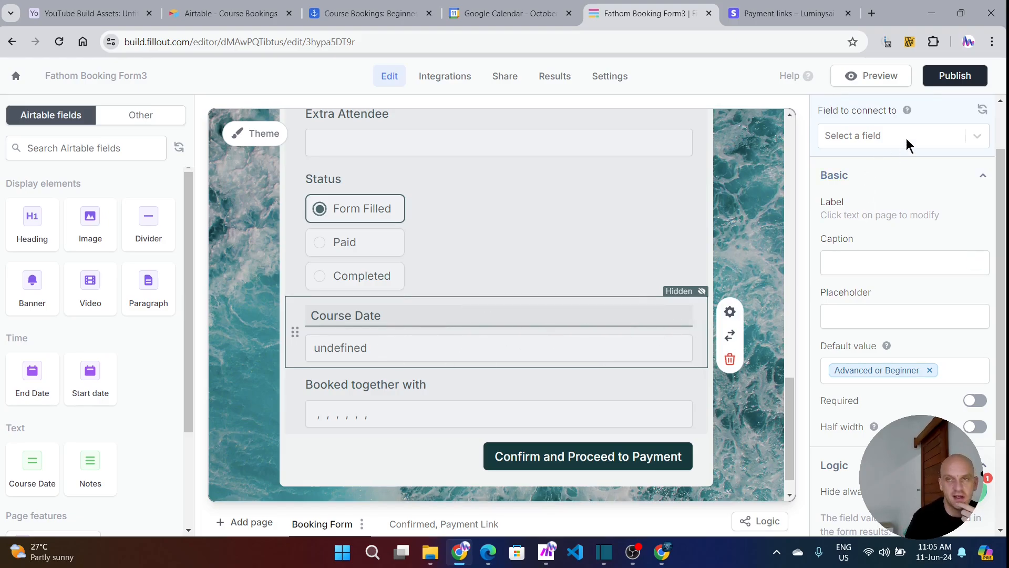
Connect the hidden Course Date field to Airtable's Course Date field
left_click(983, 138)
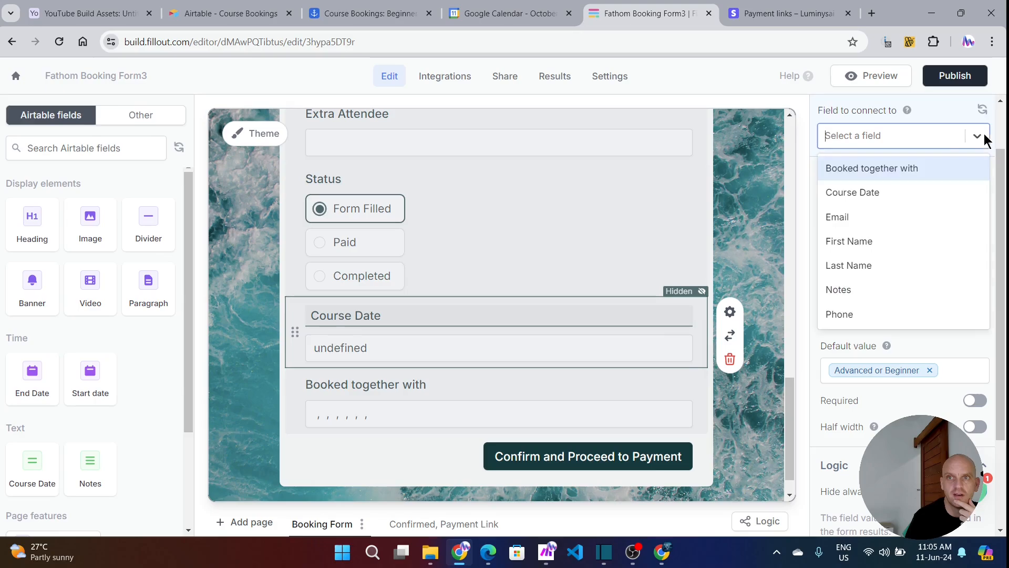
left_click(892, 191)
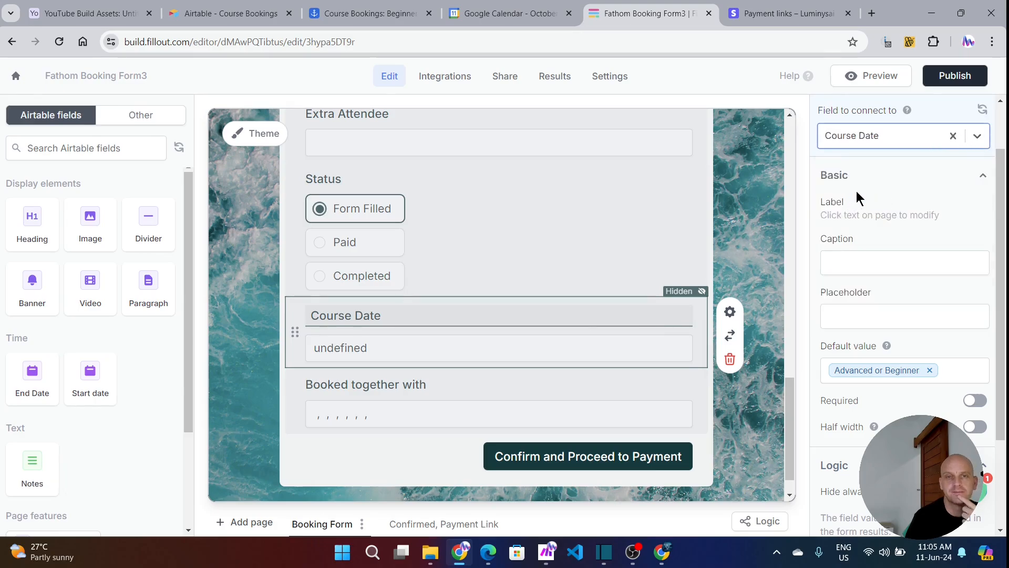
Pick the 14 Jun 2024 - 16 Jun 2024 course in Beginner Course Schedule and check the hidden Course Date field's value
scroll(505, 262, "up", 7)
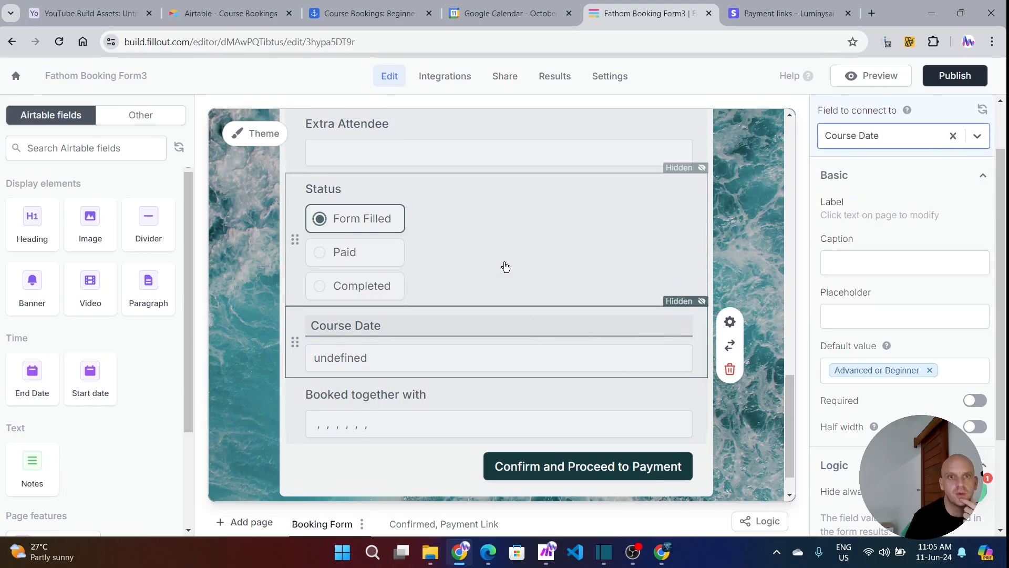
scroll(504, 260, "up", 6)
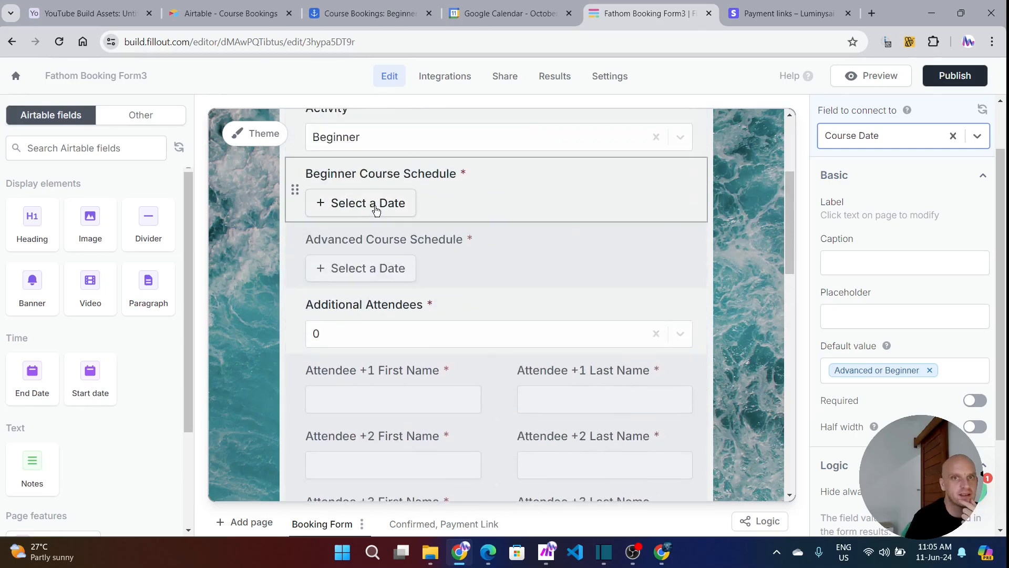
left_click(400, 212)
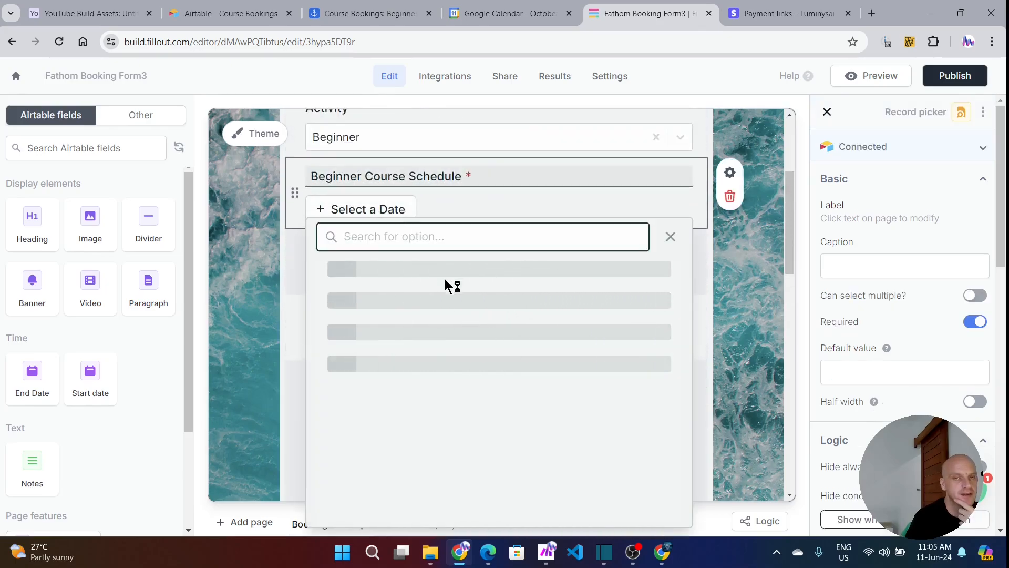
left_click(388, 292)
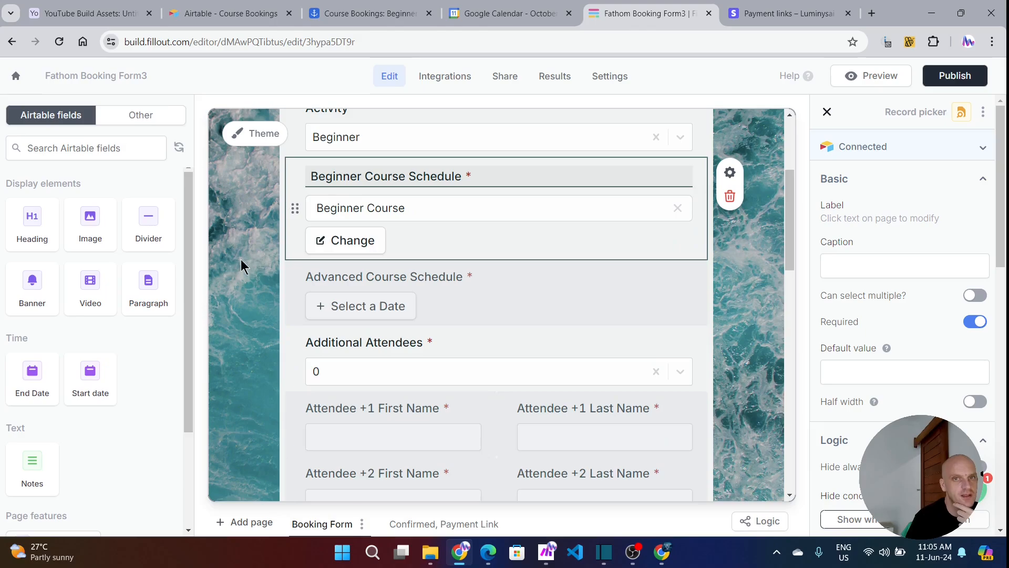
scroll(244, 266, "down", 10)
scroll(256, 295, "down", 2)
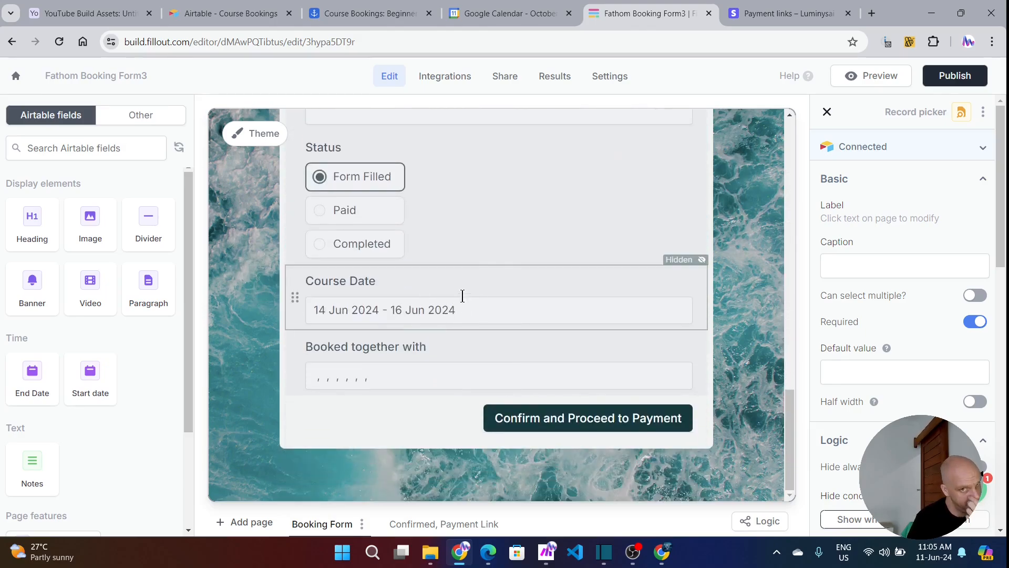
Check the Bookings table in Airtable, return to Fillout and look over the form's list of calculations
left_click(370, 13)
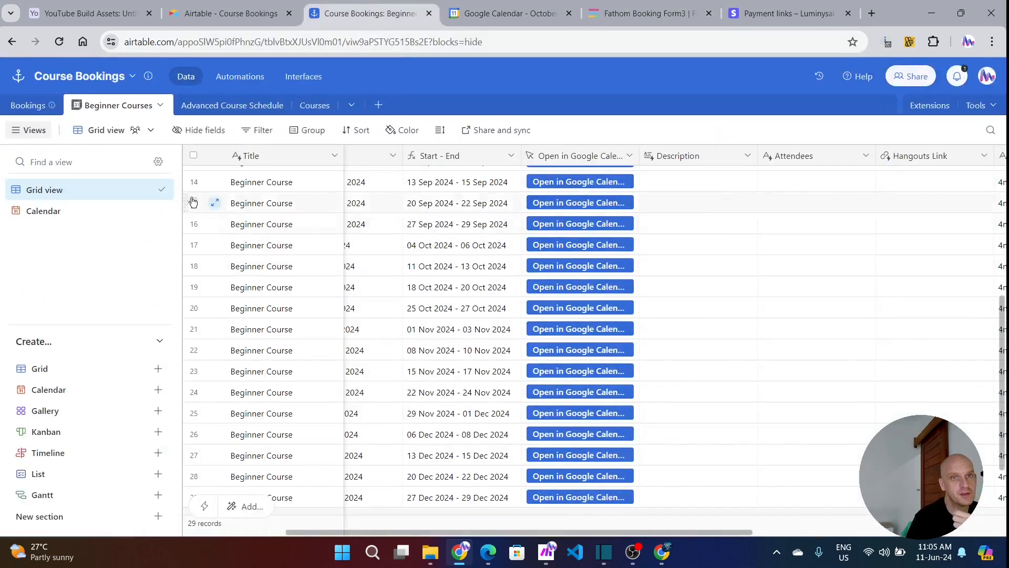
left_click(29, 106)
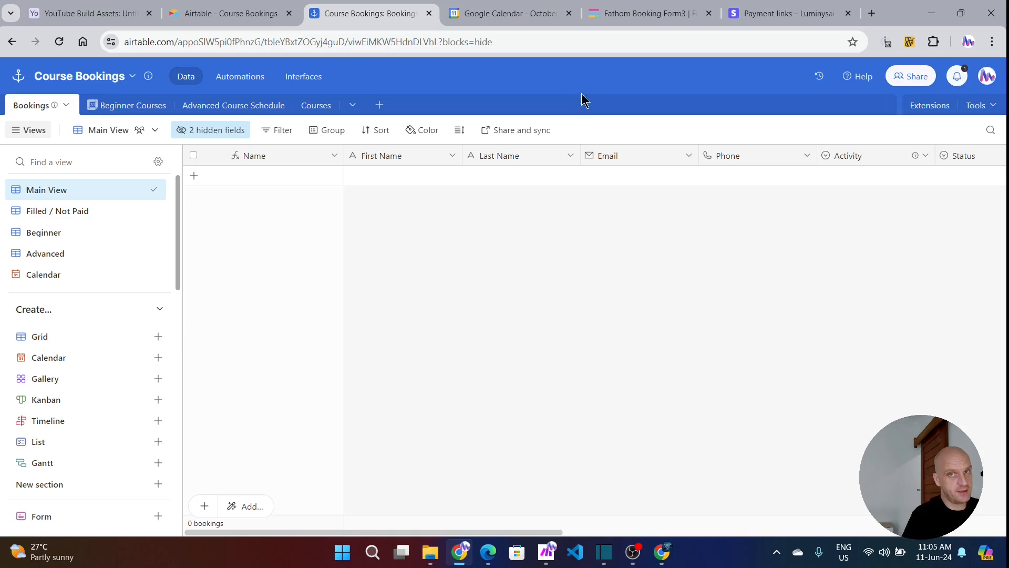
left_click(633, 16)
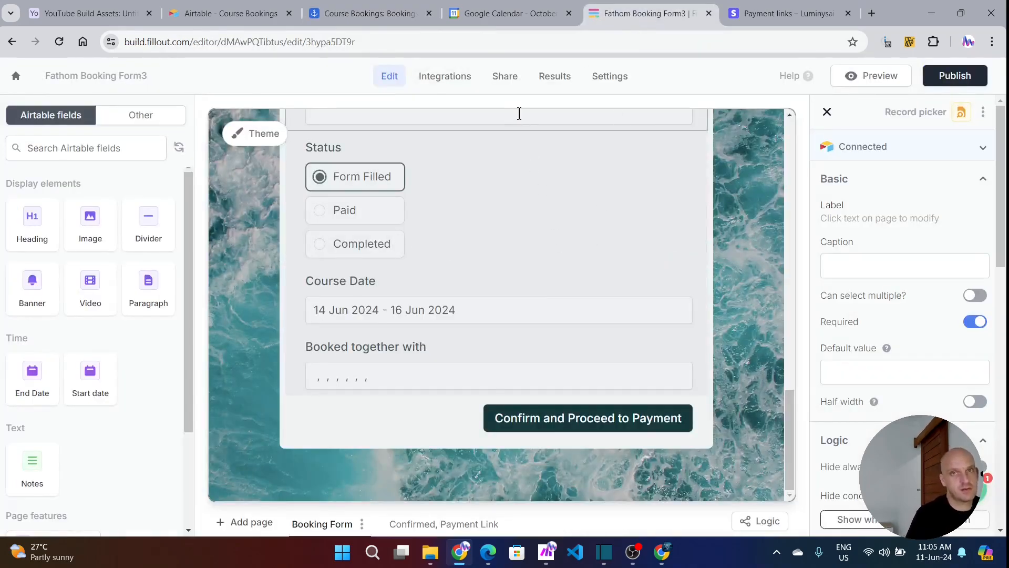
left_click(762, 525)
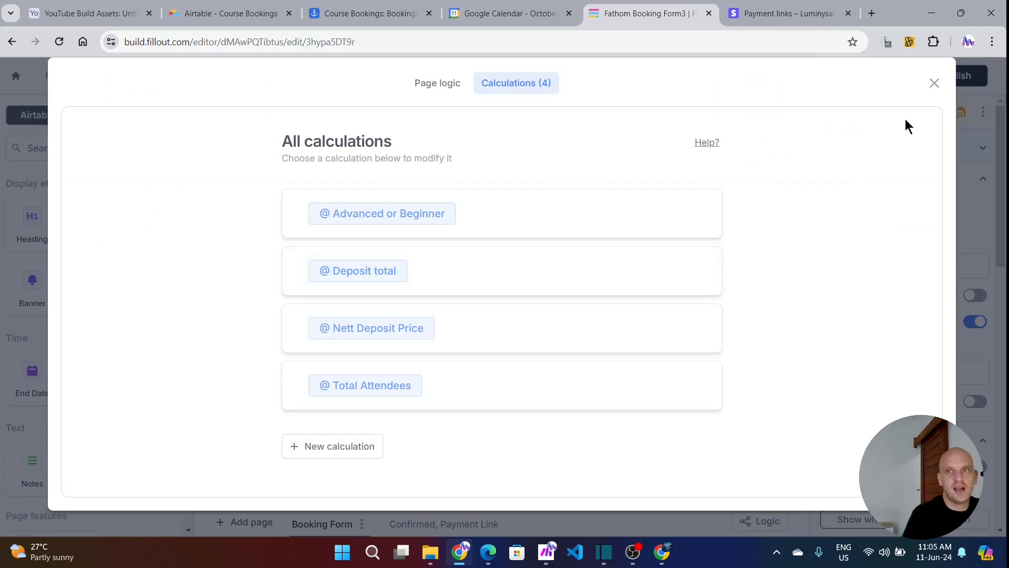
left_click(934, 83)
Examine the deposit discount banner on the Confirmed, Payment Link page and the Nett Deposit Price calculation it uses
left_click(465, 524)
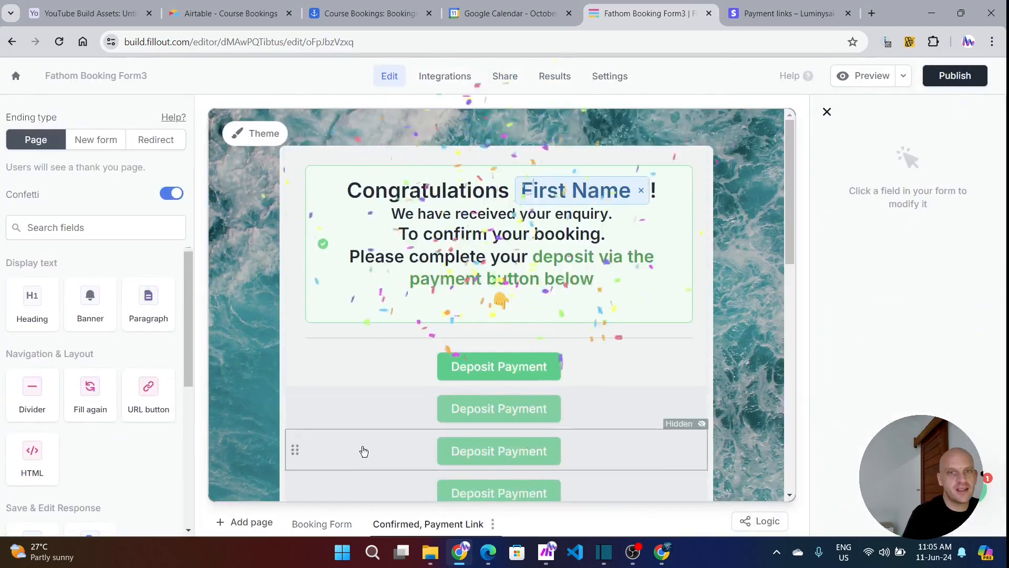
scroll(500, 365, "down", 5)
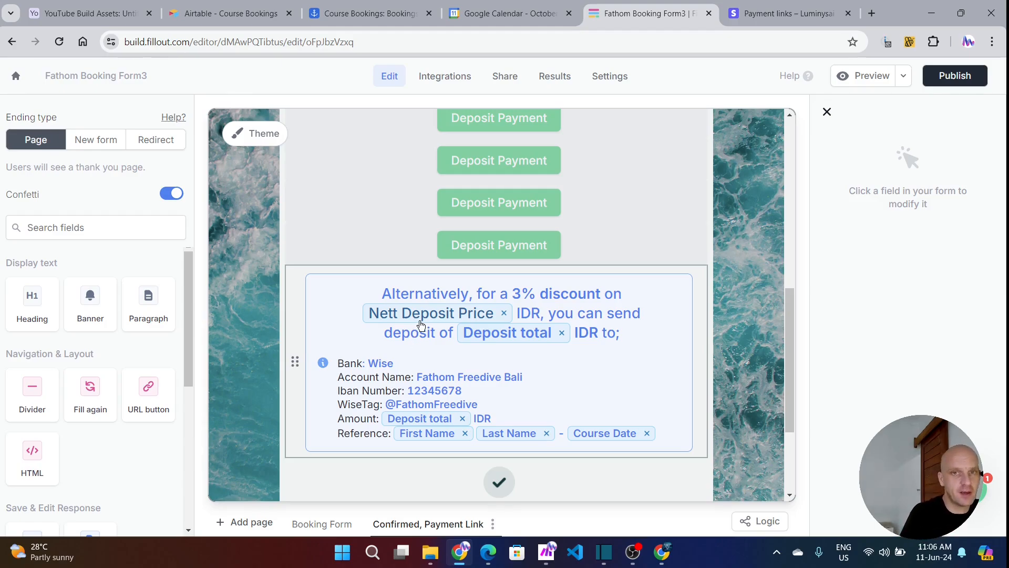
left_click(747, 522)
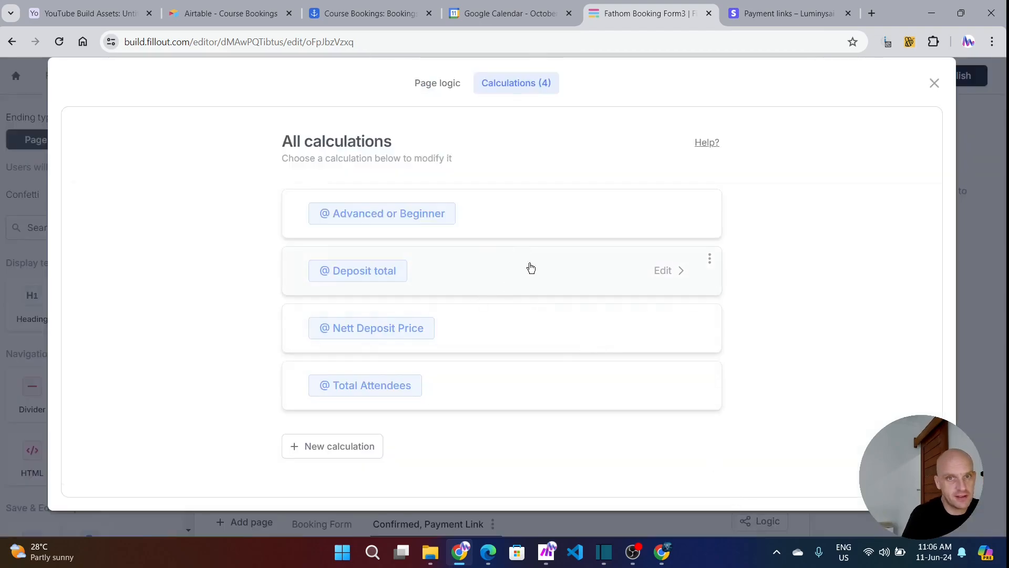
left_click(530, 327)
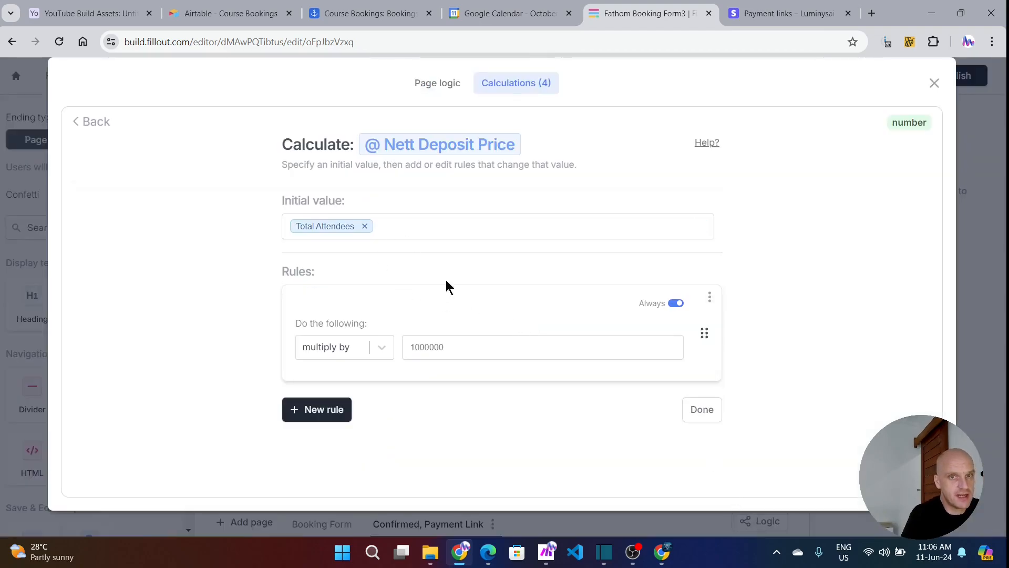
Try thousands separators in the Nett Deposit Price multiplier, as 1,000,000, and restore it to 1000000
left_click(430, 344)
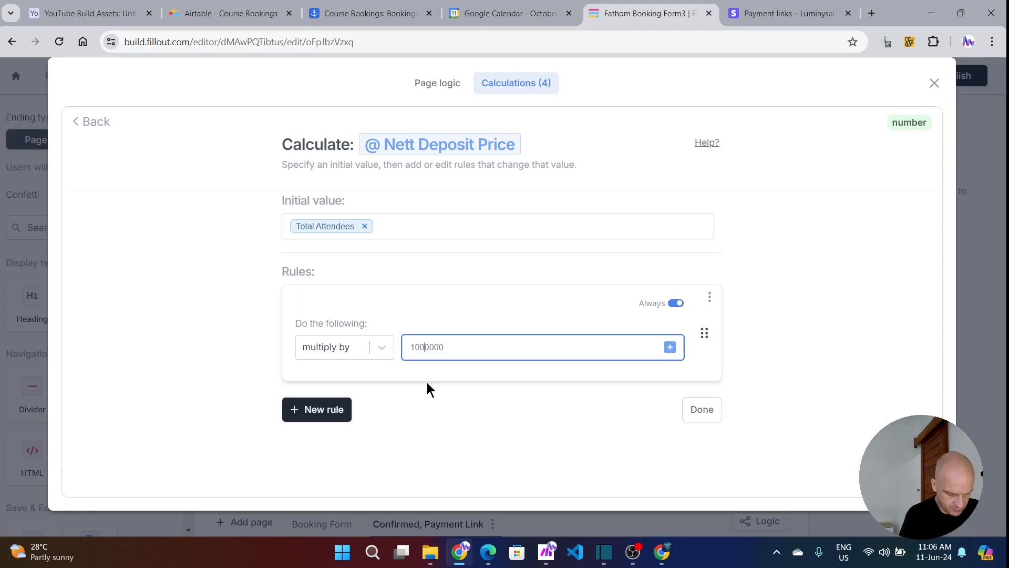
type(",")
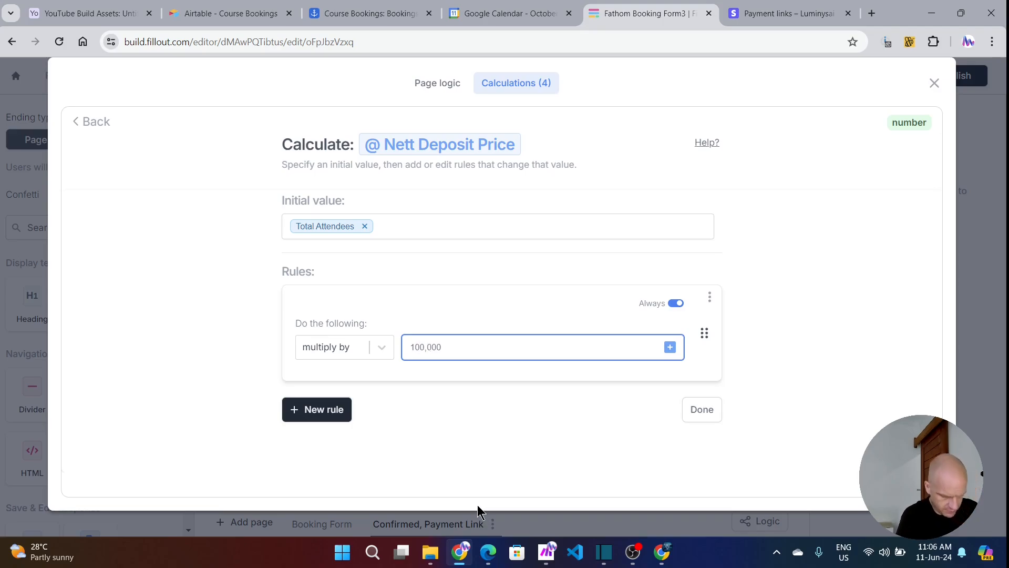
type("0")
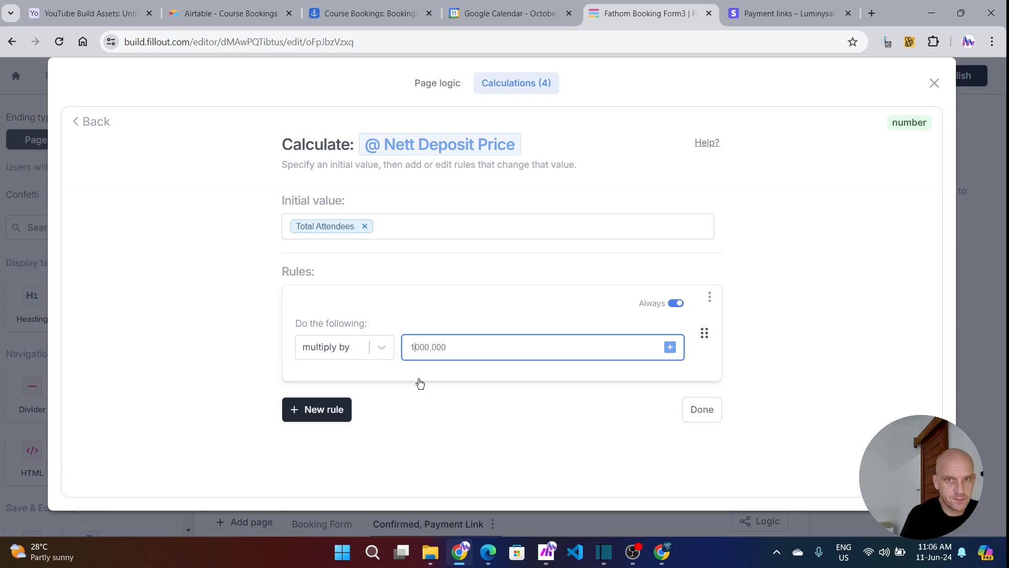
type(",")
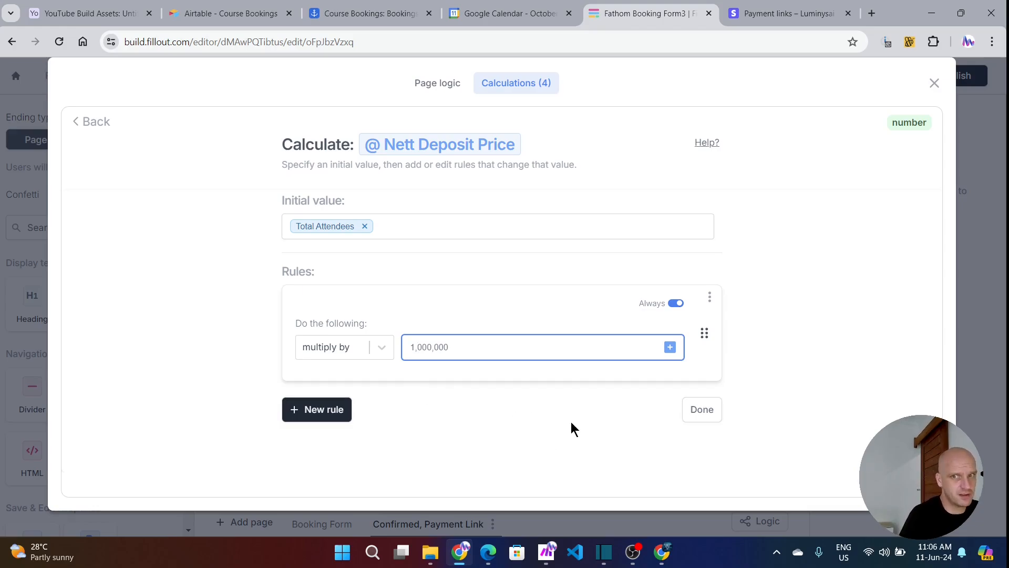
key("Delete")
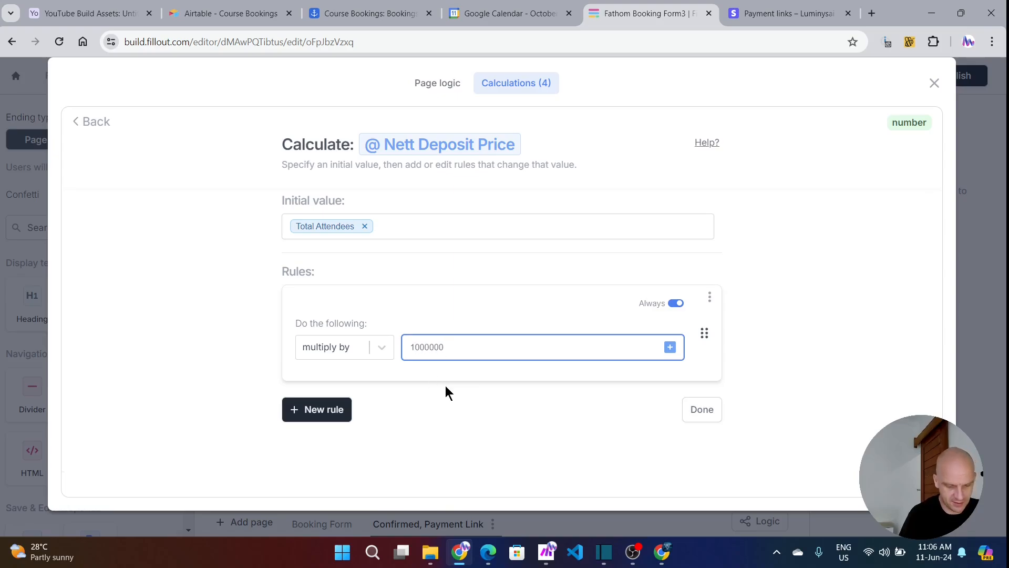
left_click(699, 417)
Set the multiplier in the Deposit total calculation to 970,000 and return to the list of calculations
left_click(473, 271)
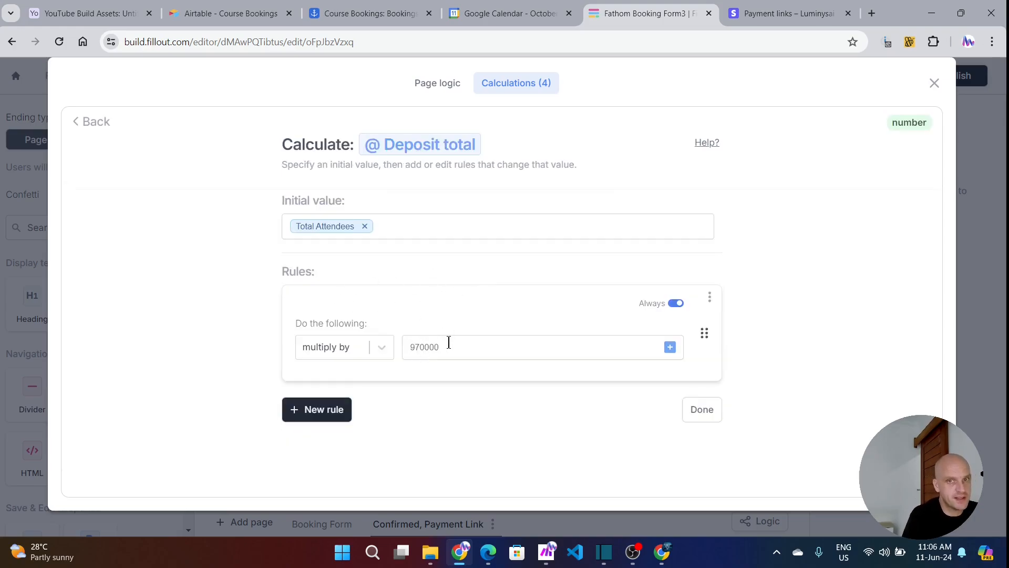
left_click_drag(446, 347, 404, 347)
left_click(419, 352)
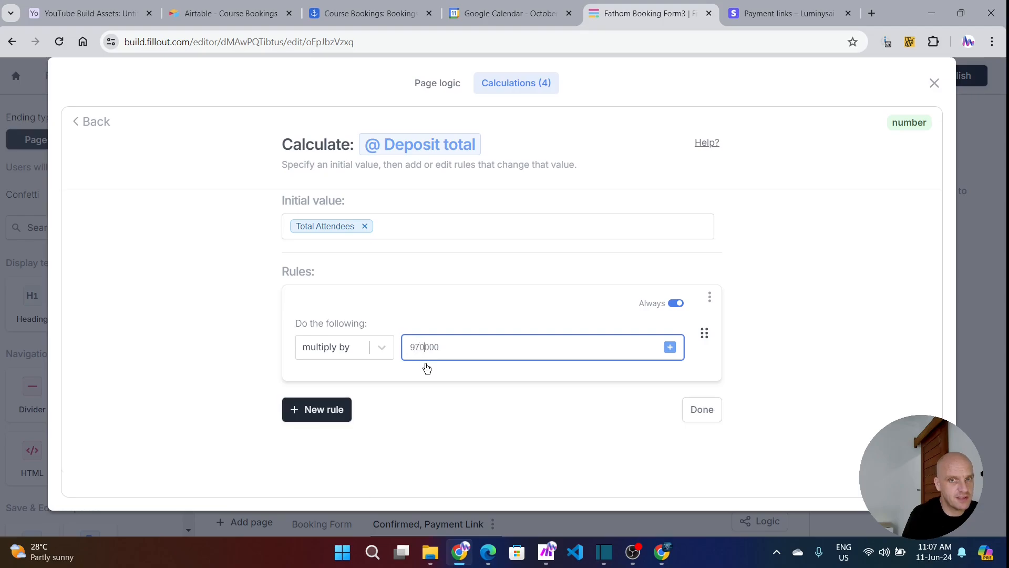
type(",")
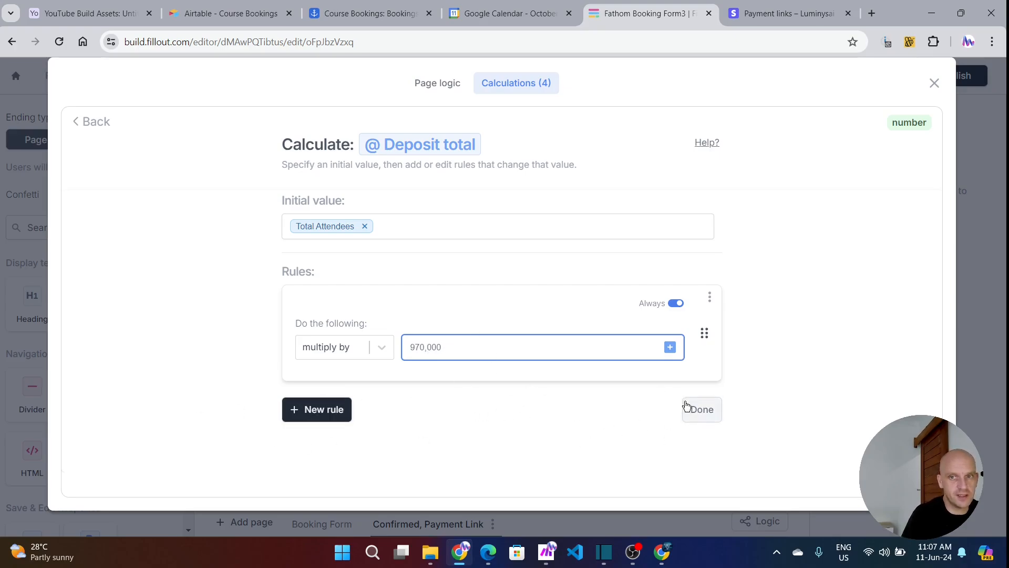
left_click(90, 123)
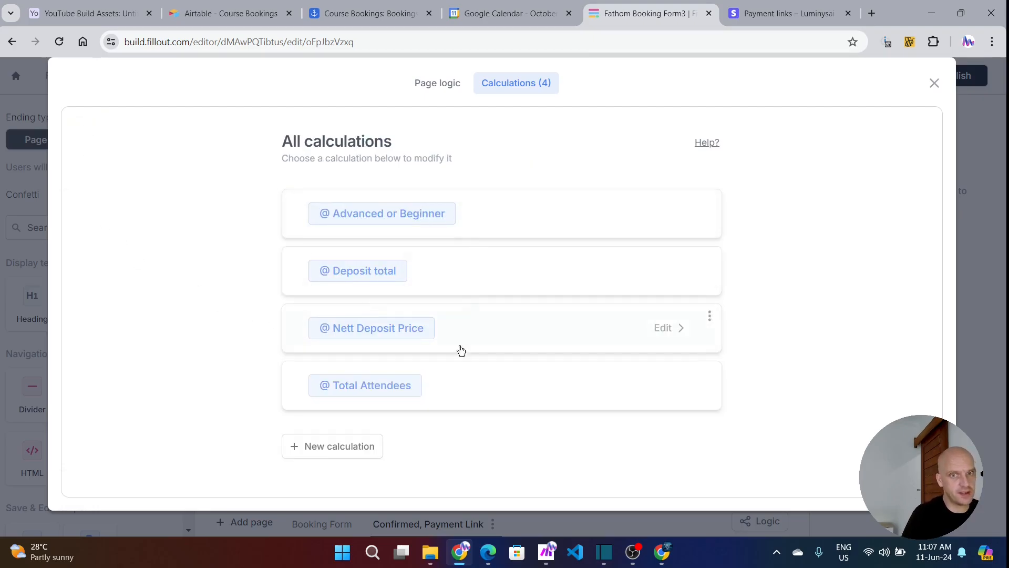
Examine the Total Attendees calculation and the options of the Additional Attendees dropdown on the Booking Form page
left_click(491, 392)
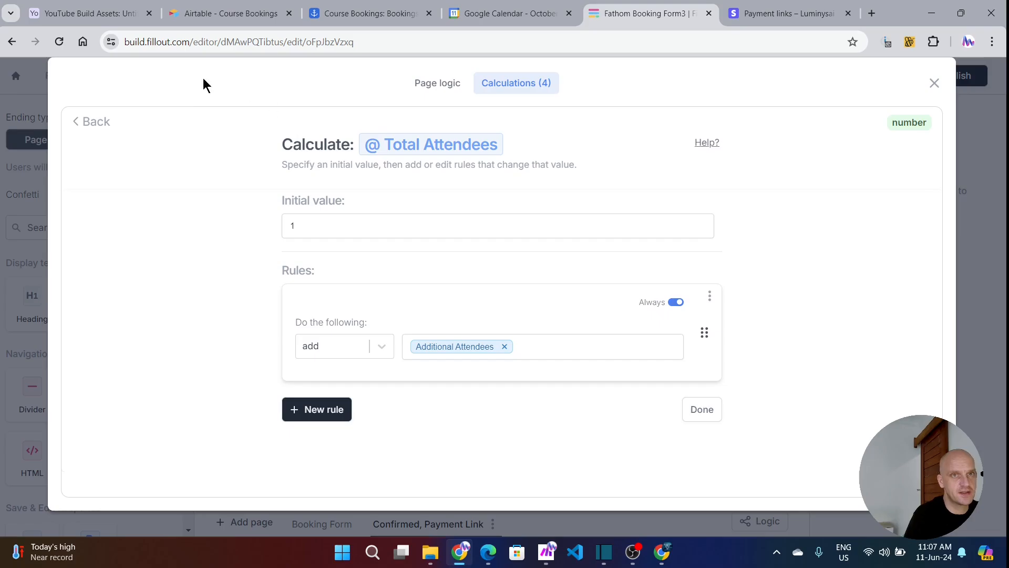
left_click(97, 121)
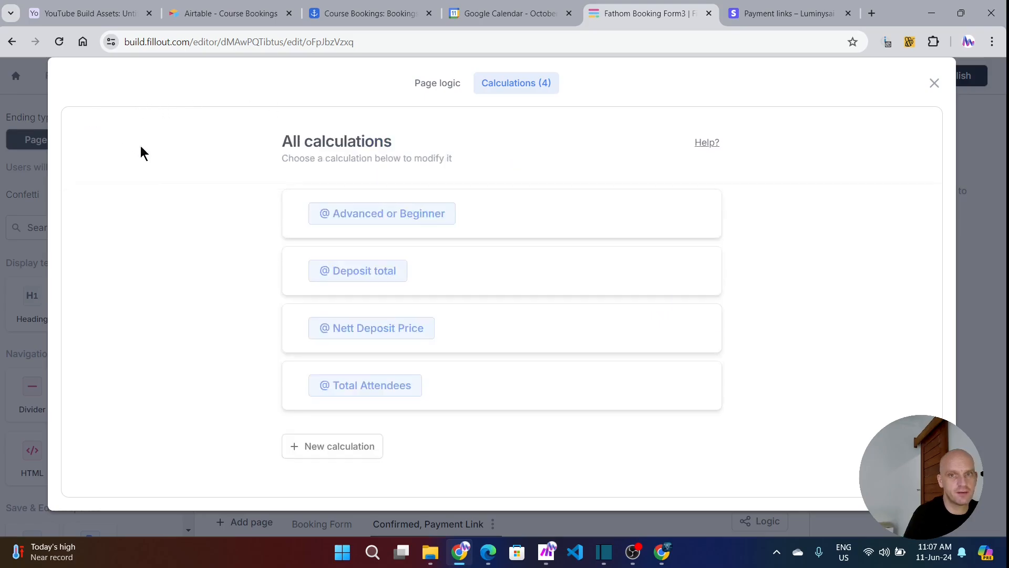
left_click(298, 525)
left_click(298, 525)
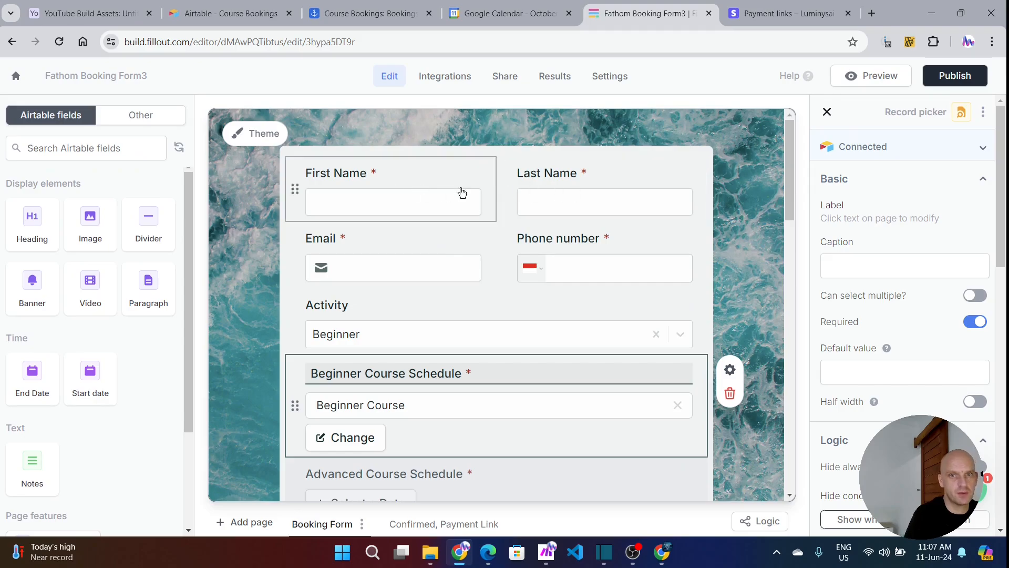
scroll(442, 396, "down", 3)
left_click(386, 383)
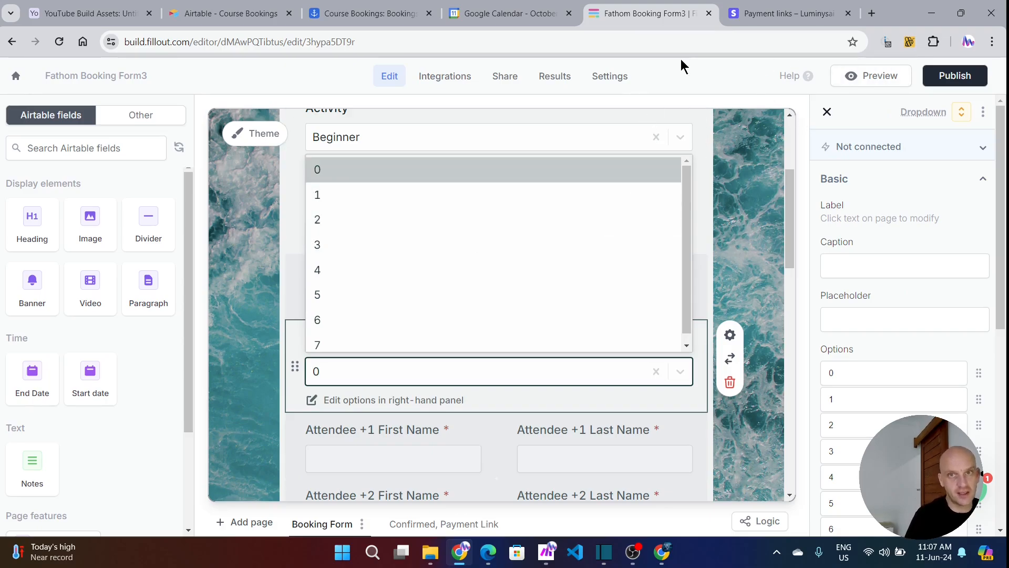
Examine the bank transfer details, amount and payment reference in the banner on the Confirmed, Payment Link page
left_click(429, 522)
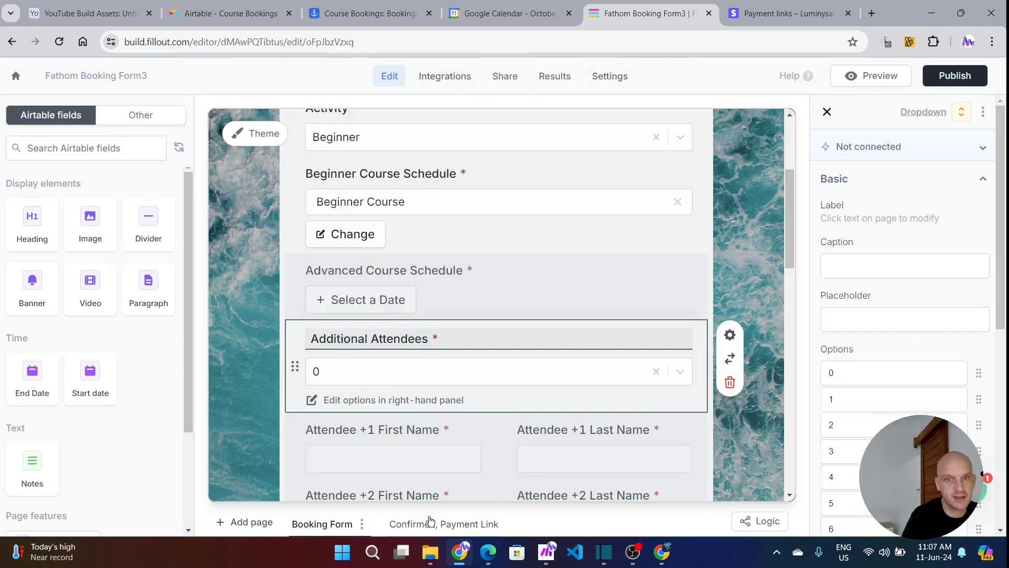
scroll(441, 366, "down", 10)
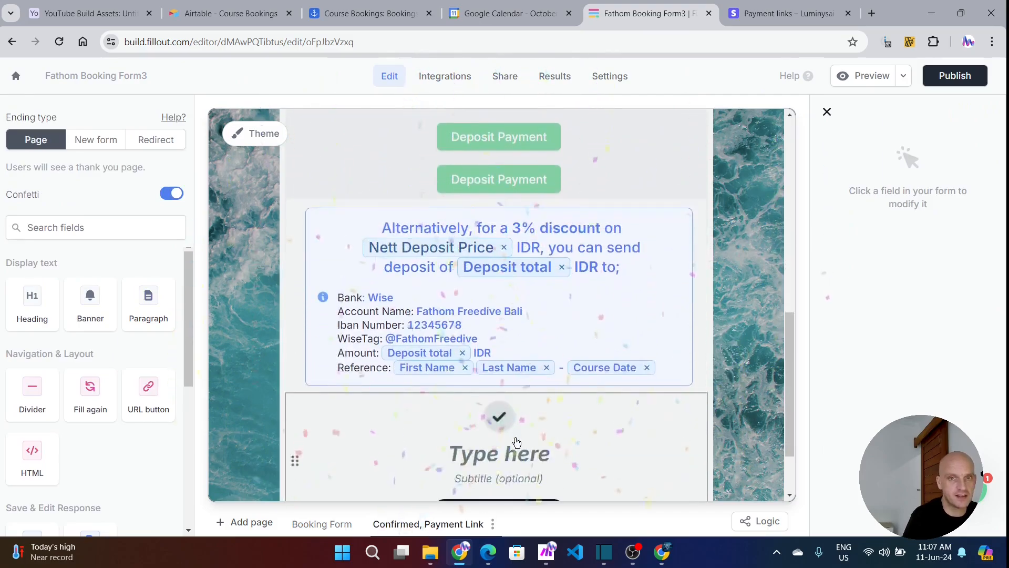
left_click_drag(518, 344, 339, 291)
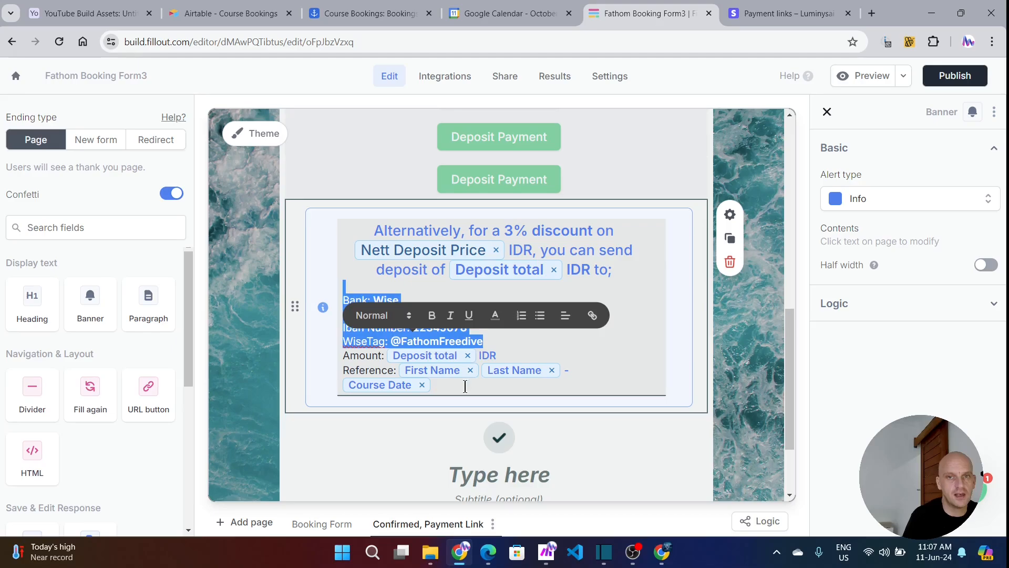
left_click(464, 386)
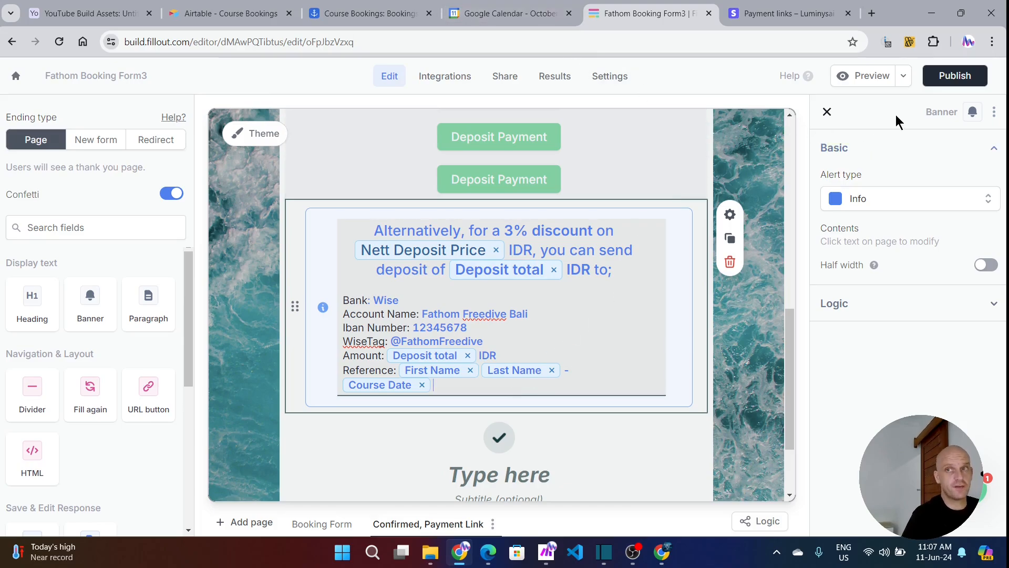
Preview the booking form and fill in the customer's first name, last name, e-mail and phone number
left_click(874, 79)
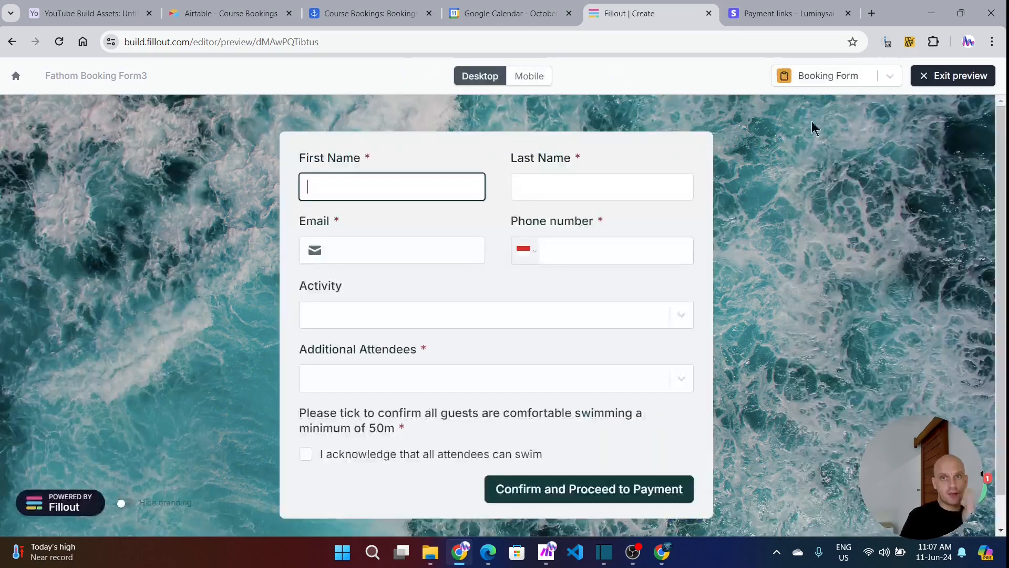
left_click(336, 187)
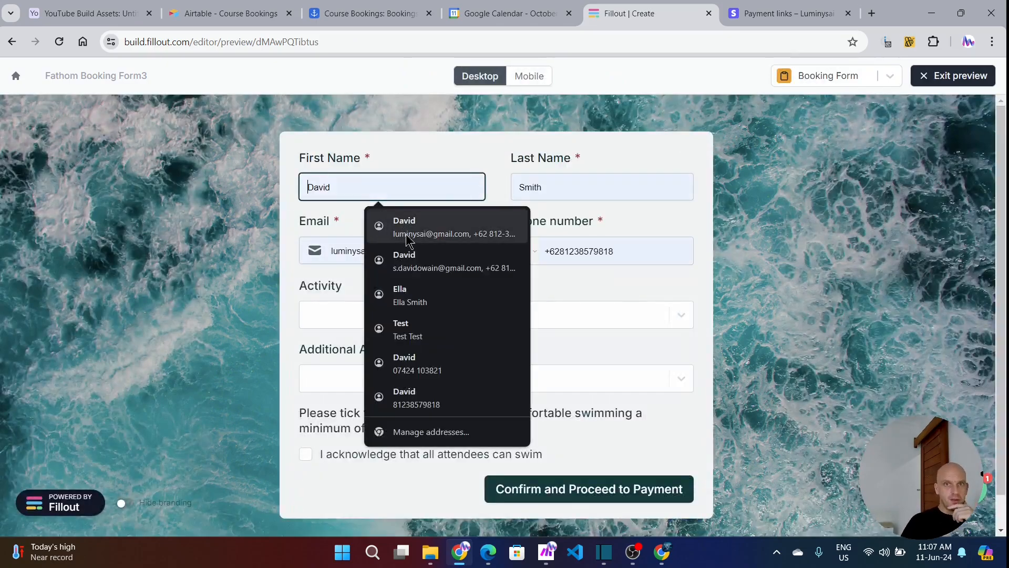
left_click(412, 268)
Set the activity to Beginner and choose the Beginner Course starting July 5, 2024 as its schedule date
left_click(350, 316)
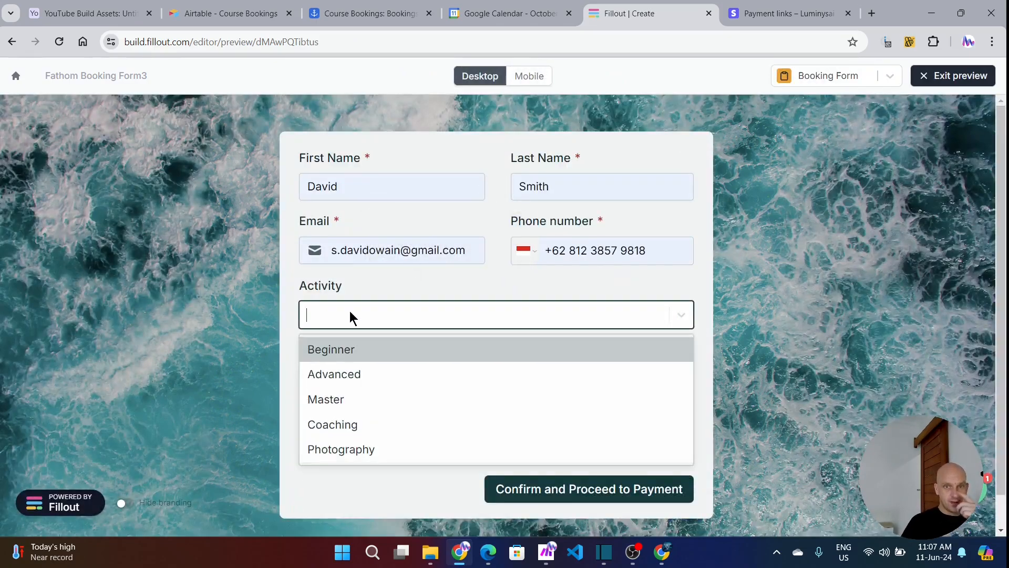
left_click(342, 349)
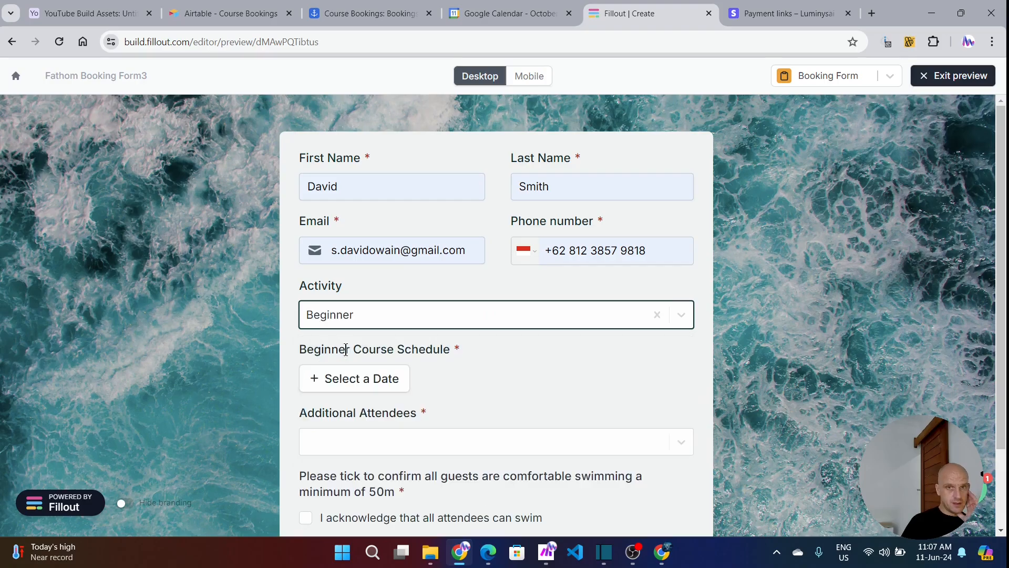
left_click(351, 378)
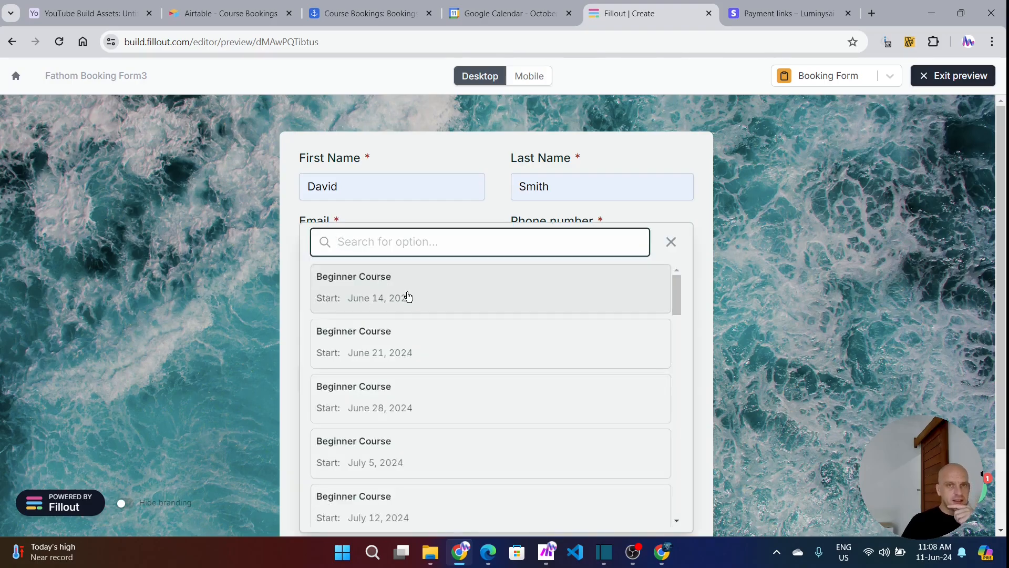
scroll(412, 329, "down", 3)
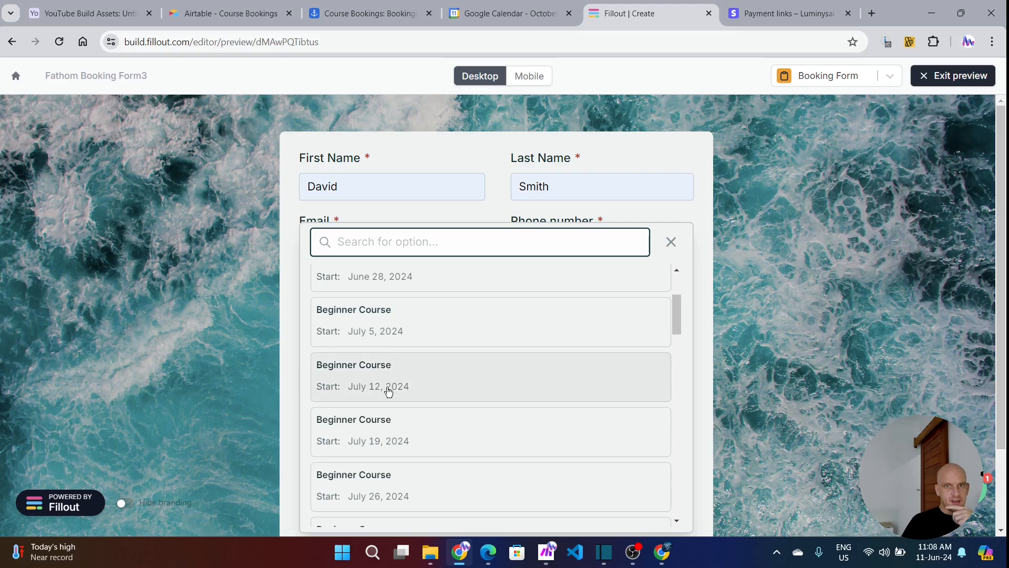
left_click(394, 331)
Set Additional Attendees to 1 and fill in the extra attendee's first and last name
scroll(429, 331, "down", 3)
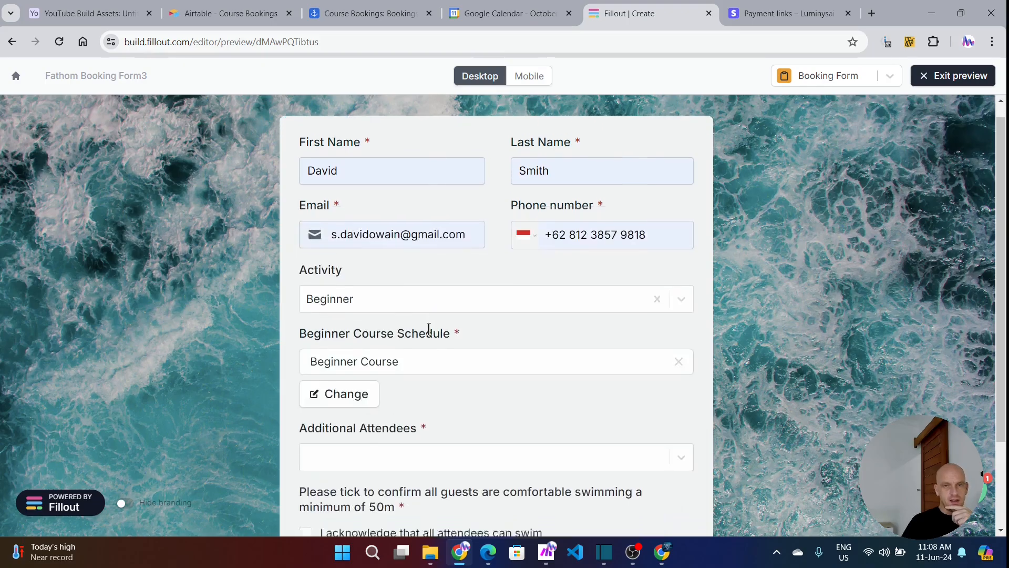
left_click(371, 346)
left_click(330, 401)
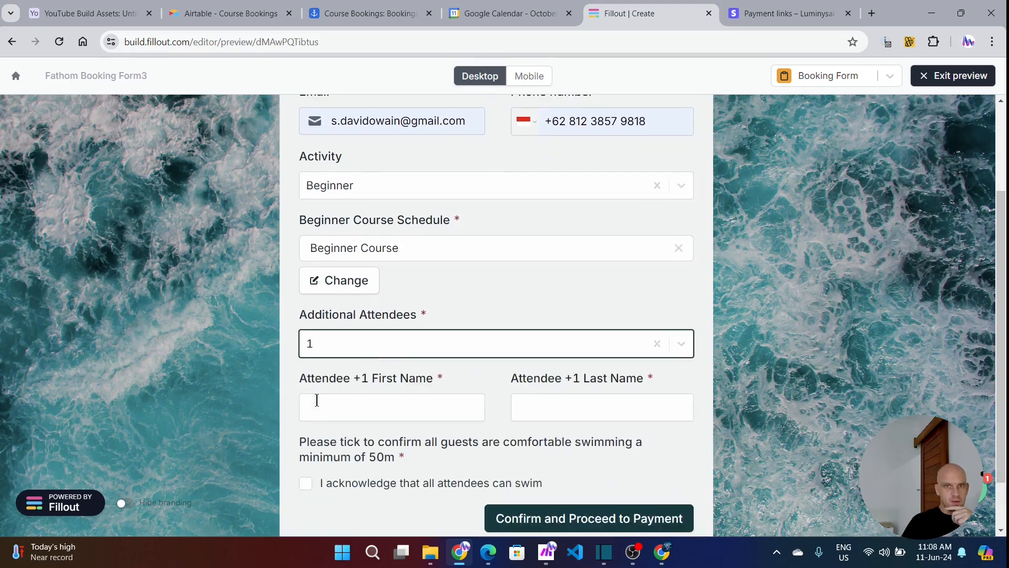
left_click(326, 409)
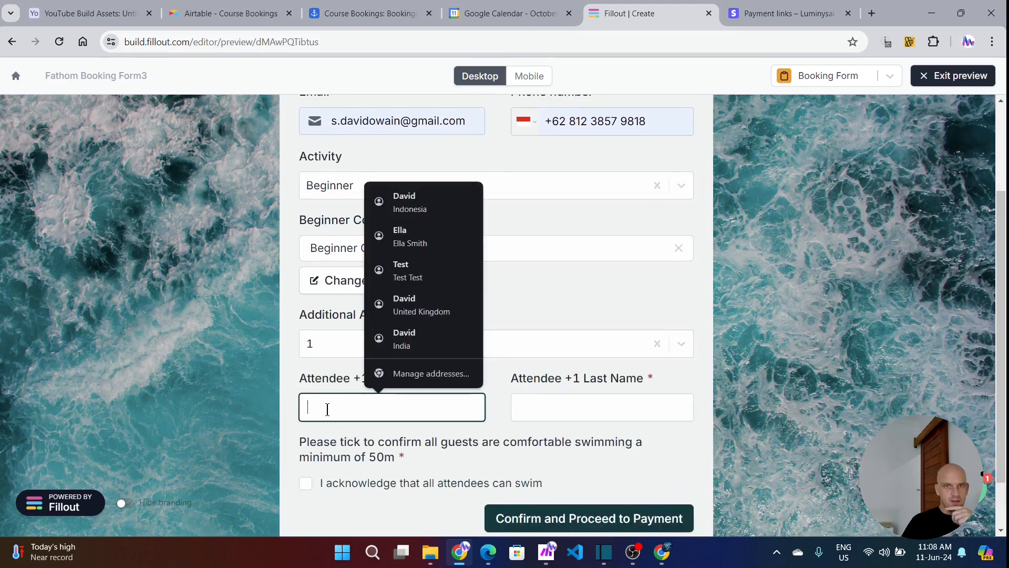
left_click(407, 241)
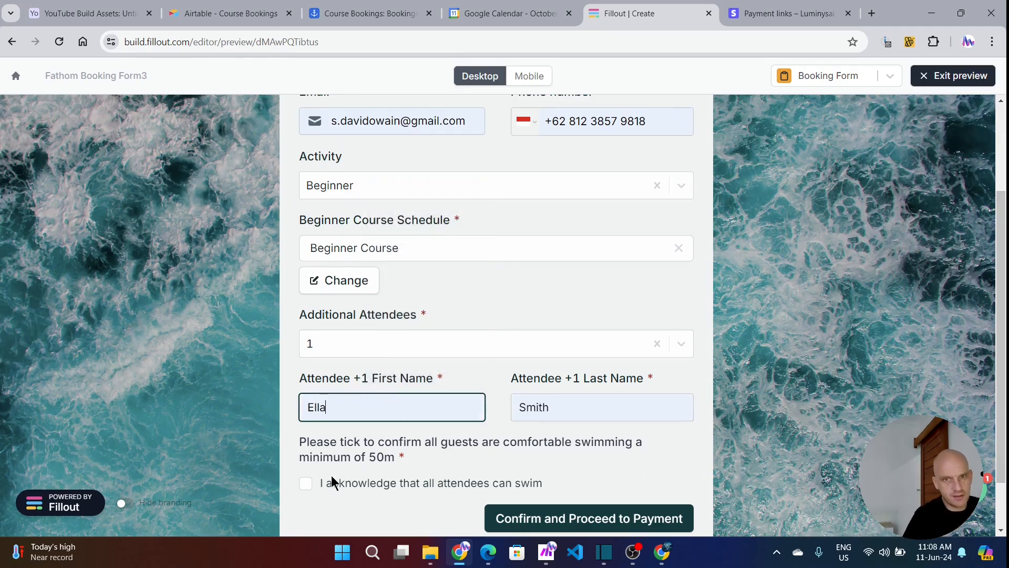
Acknowledge that all attendees can swim, review the form entries, and confirm the booking to proceed to payment
scroll(332, 455, "down", 1)
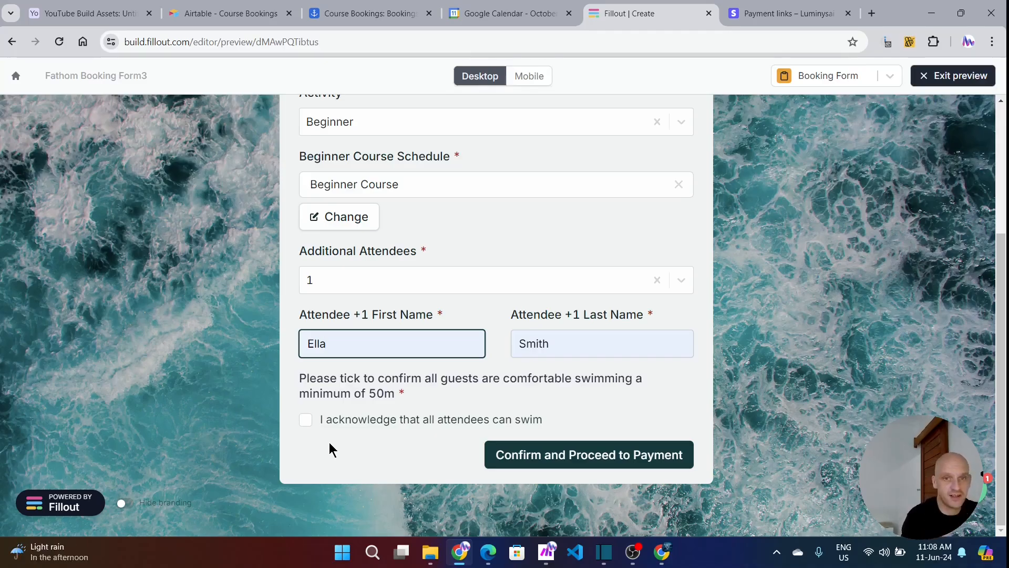
left_click(306, 419)
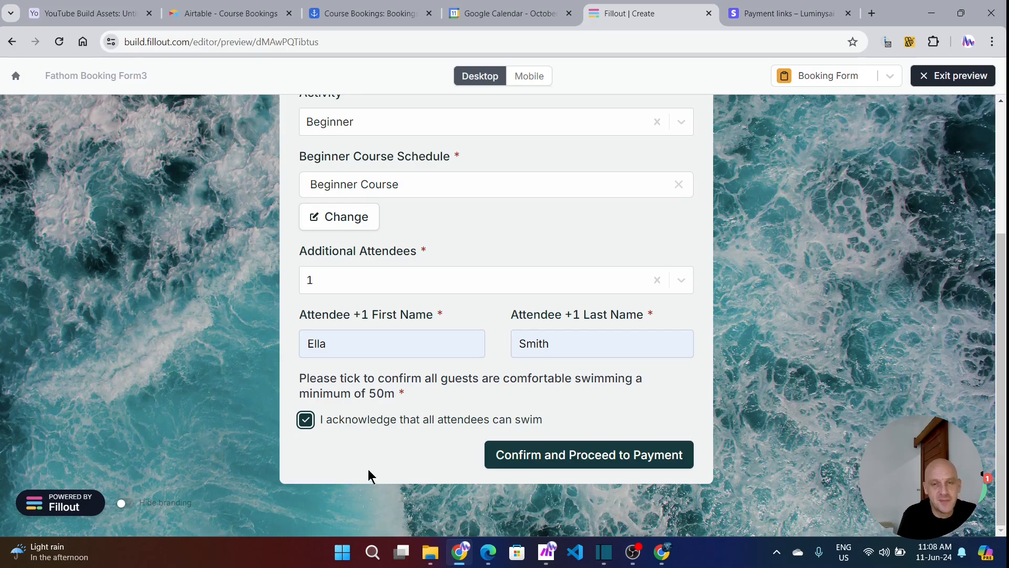
scroll(428, 205, "up", 3)
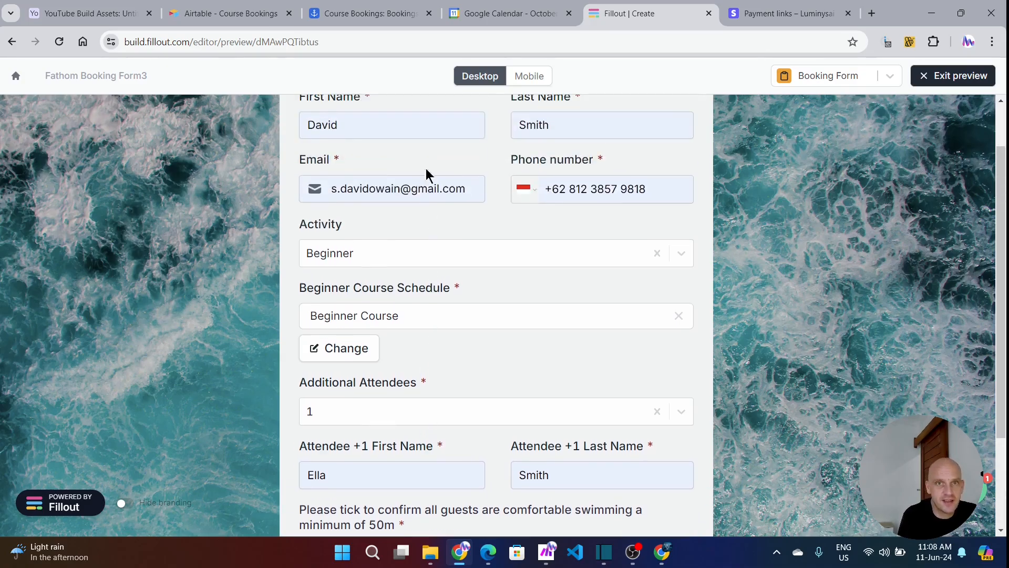
scroll(428, 176, "down", 3)
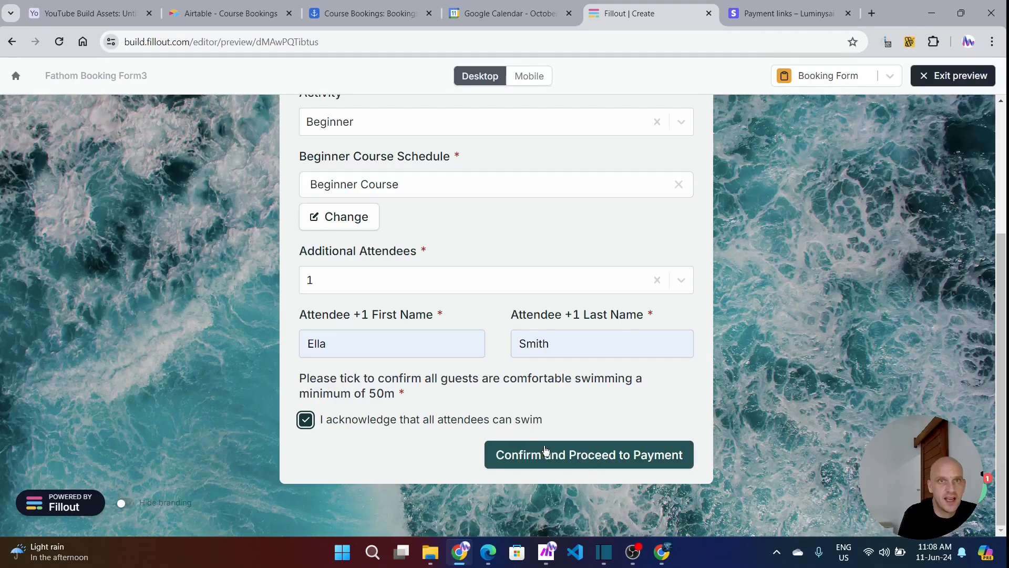
left_click(522, 455)
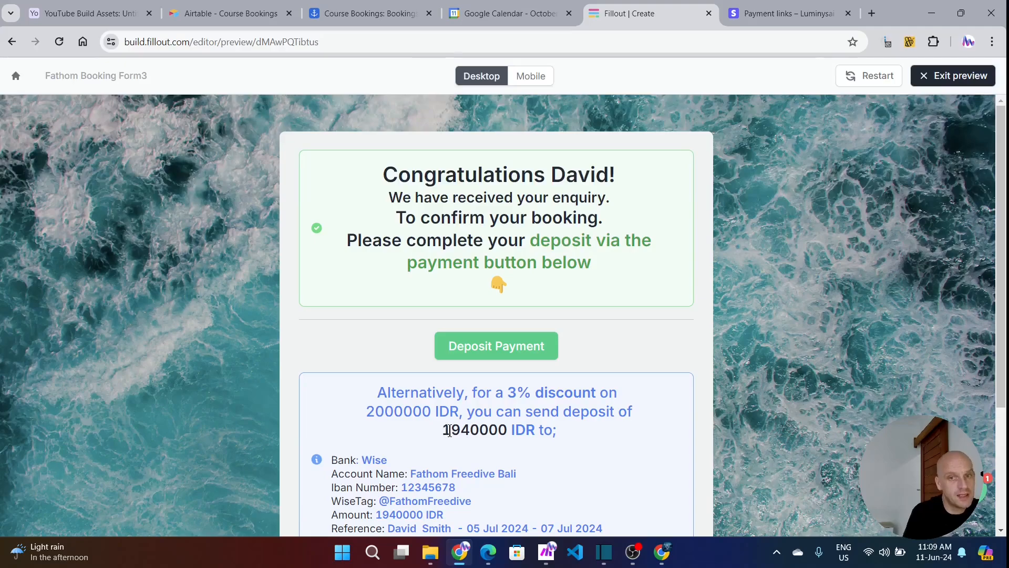
Examine the discounted deposit amount and transfer reference on the confirmation page, and open the Stripe deposit payment page
scroll(412, 453, "down", 2)
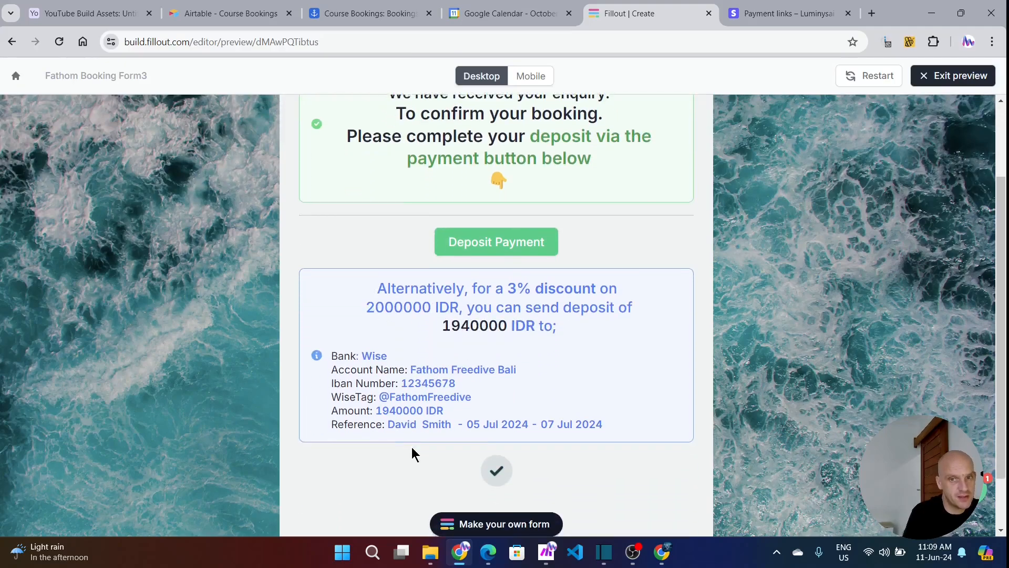
scroll(478, 390, "up", 2)
scroll(640, 384, "down", 3)
left_click_drag(606, 397, 384, 397)
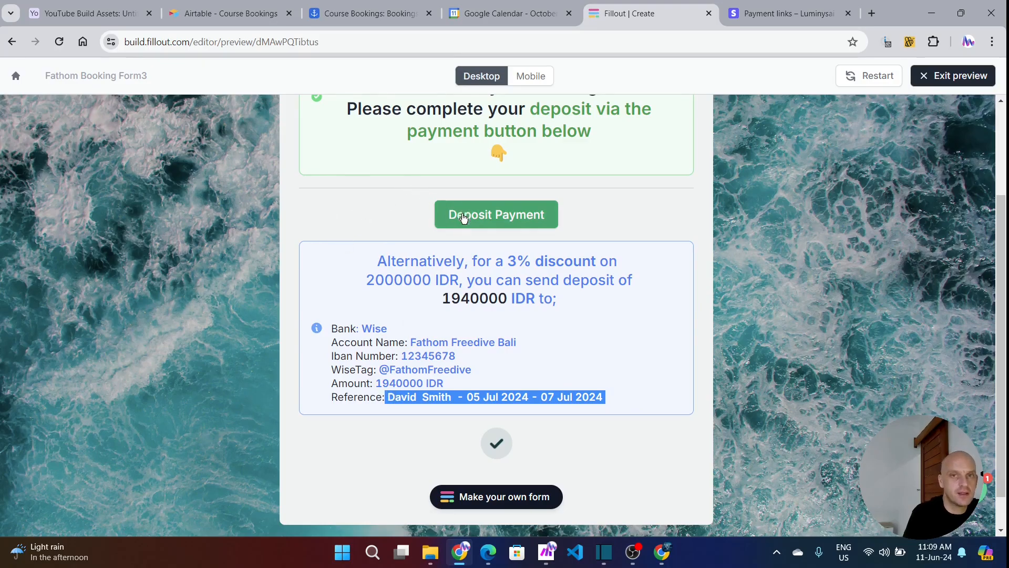
left_click(464, 220)
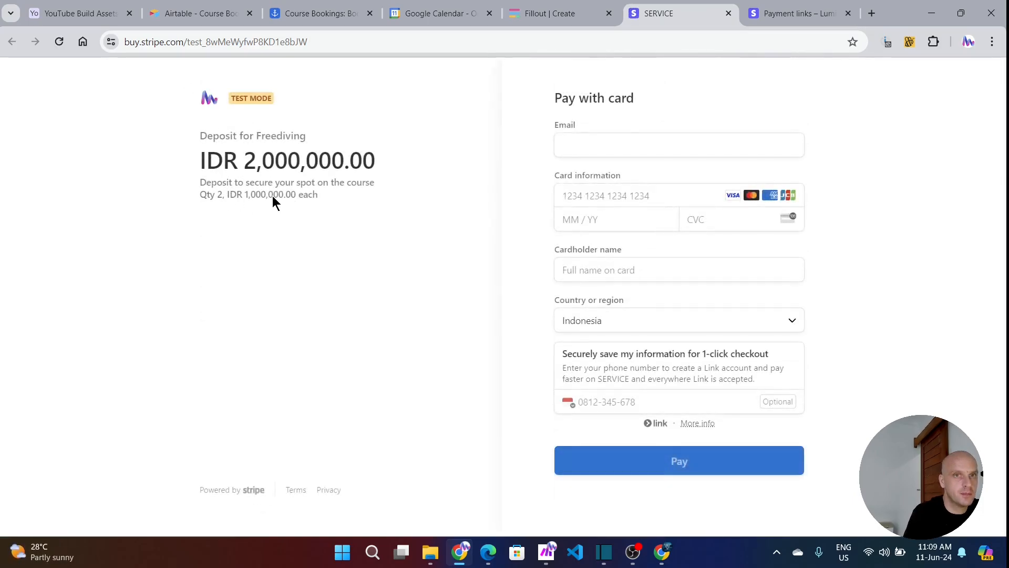
left_click(607, 145)
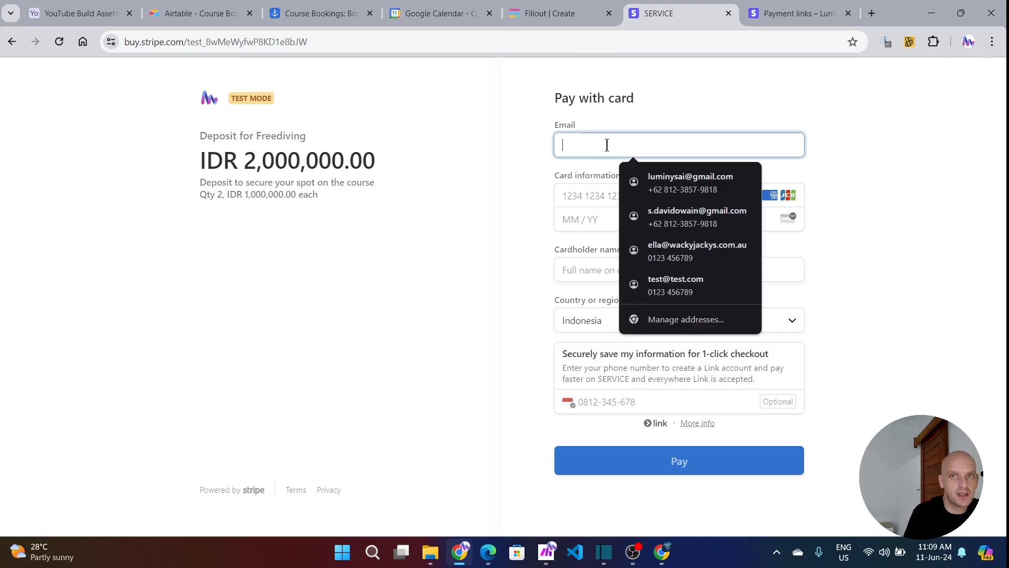
Switch to the Course Bookings base in Airtable and examine every field of the new record in the Bookings table
left_click(311, 14)
left_click(235, 176)
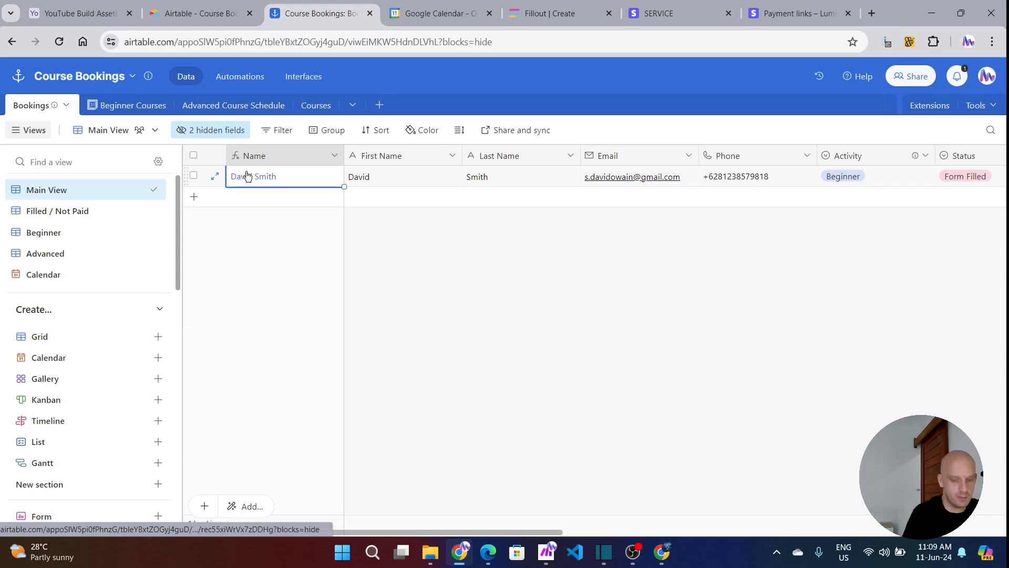
key("Tab")
key("Tab")
key("Tab")
key("Tab")
key("Tab")
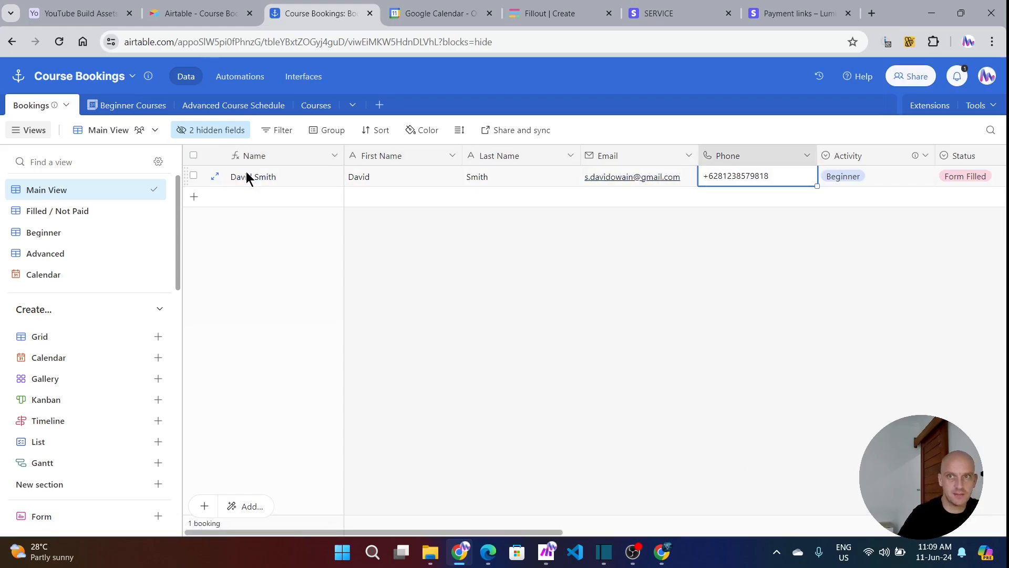
key("Tab")
key("Tab")
key("Tab")
key("Tab")
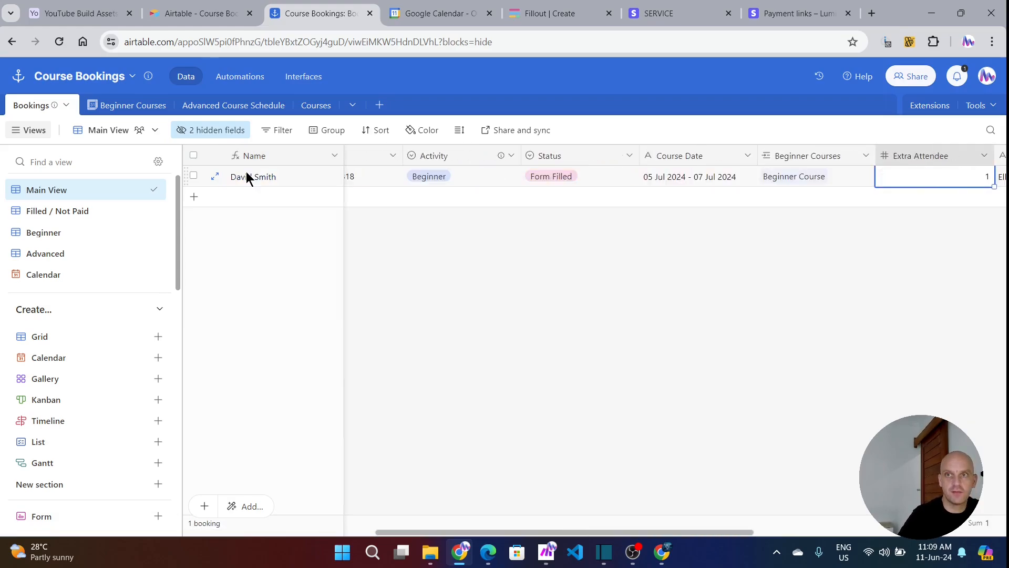
key("shift+Tab")
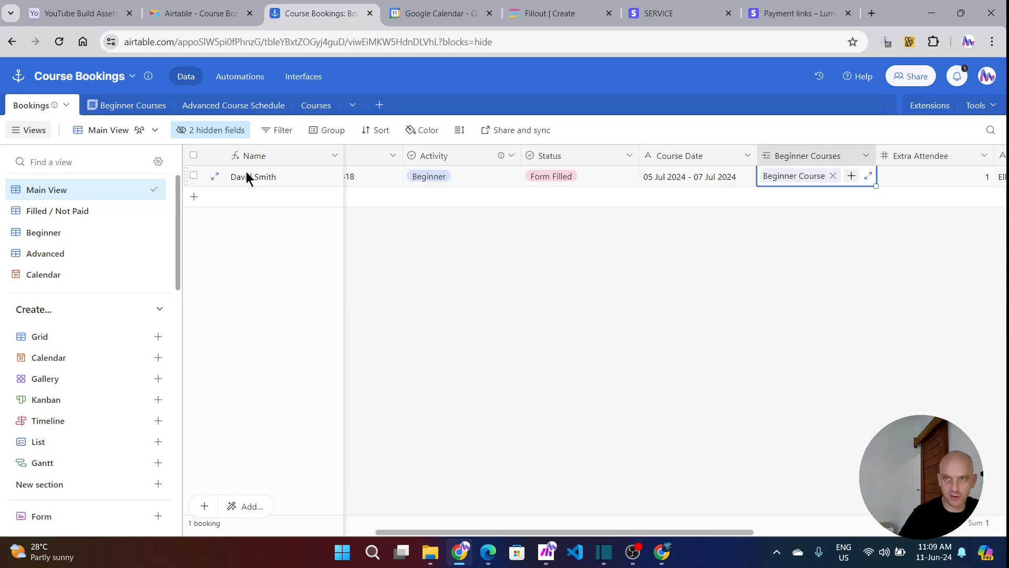
key("Tab")
key("Tab")
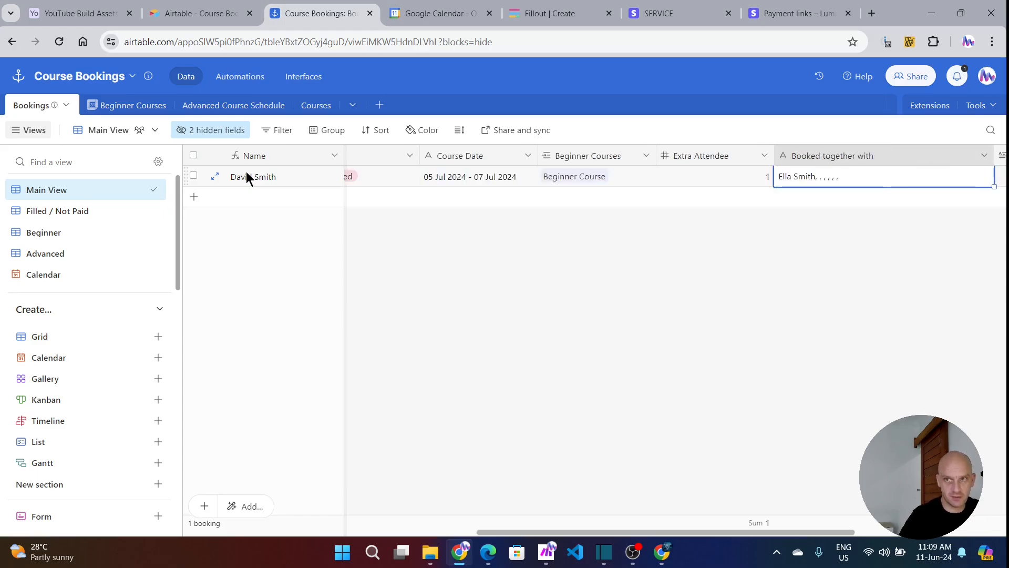
key("Tab")
key("Tab")
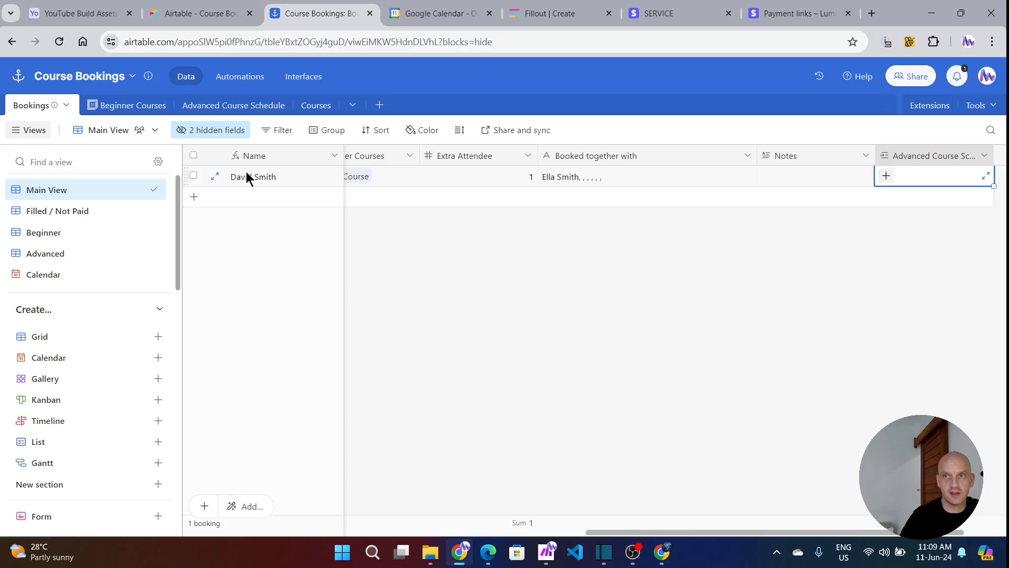
Find the July 5, 2024 course in the Beginner Courses table and inspect the booking record linked to it
left_click(138, 103)
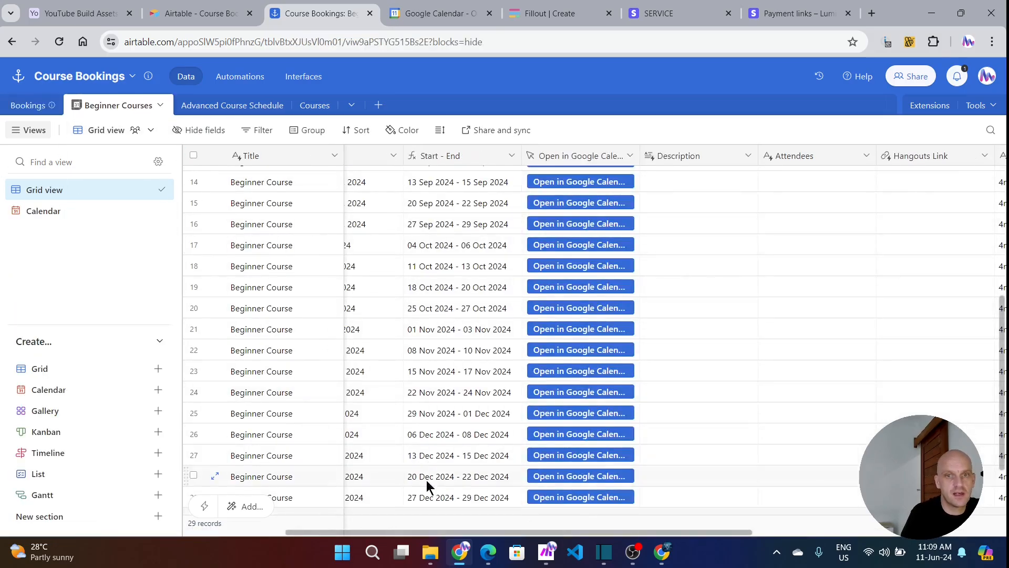
scroll(412, 459, "up", 5)
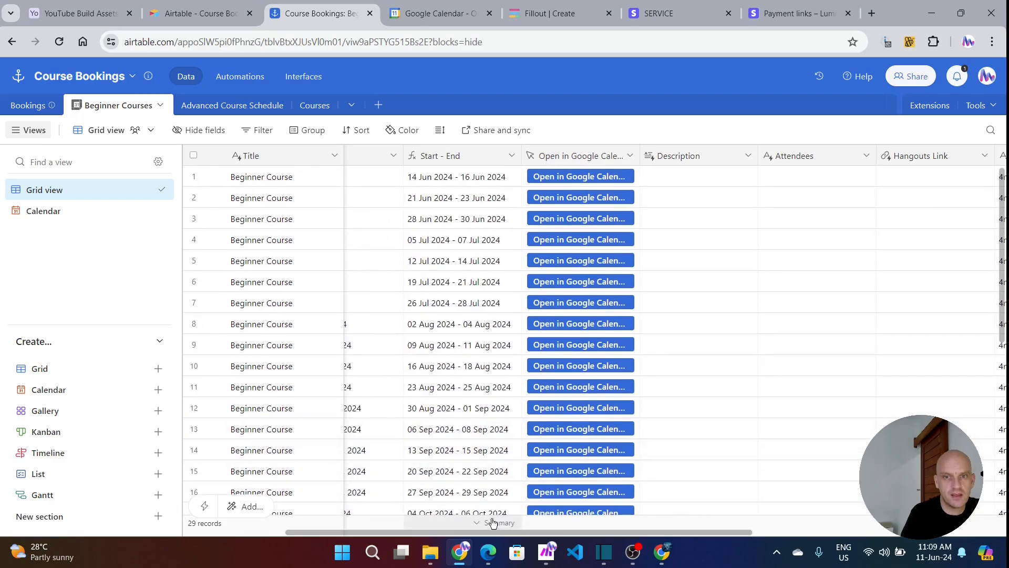
left_click_drag(503, 531, 315, 523)
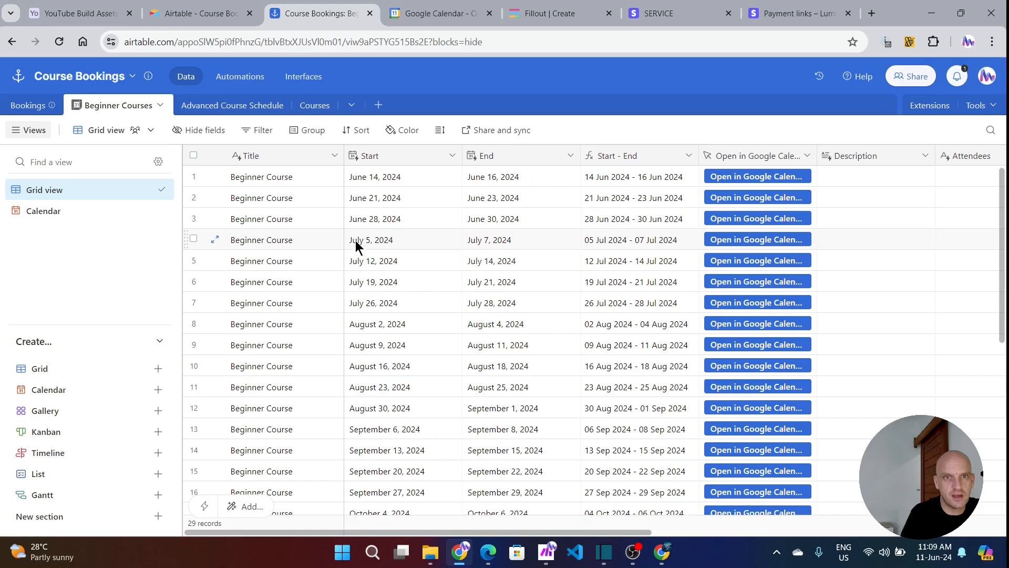
scroll(373, 255, "right", 6)
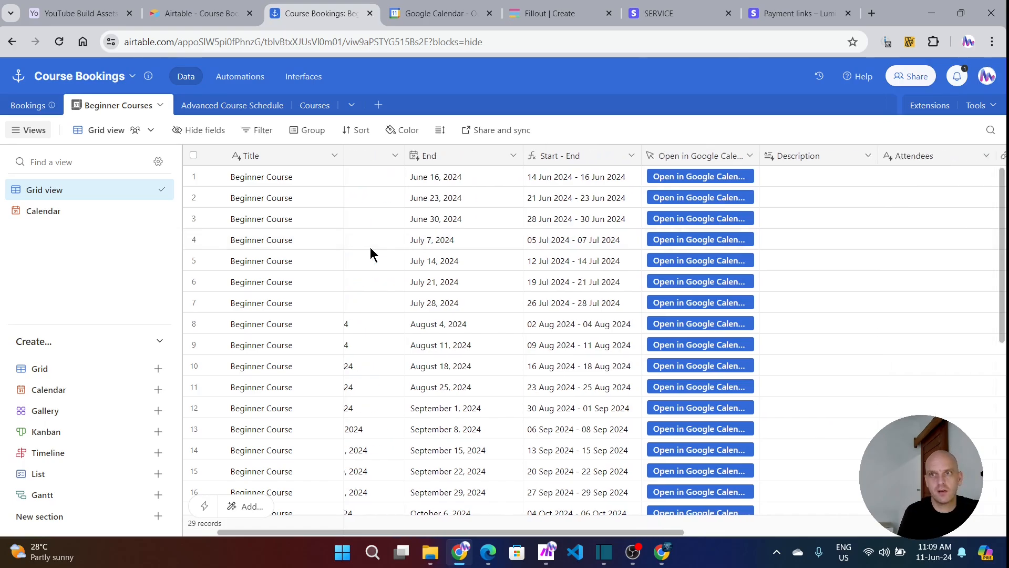
scroll(375, 257, "right", 5)
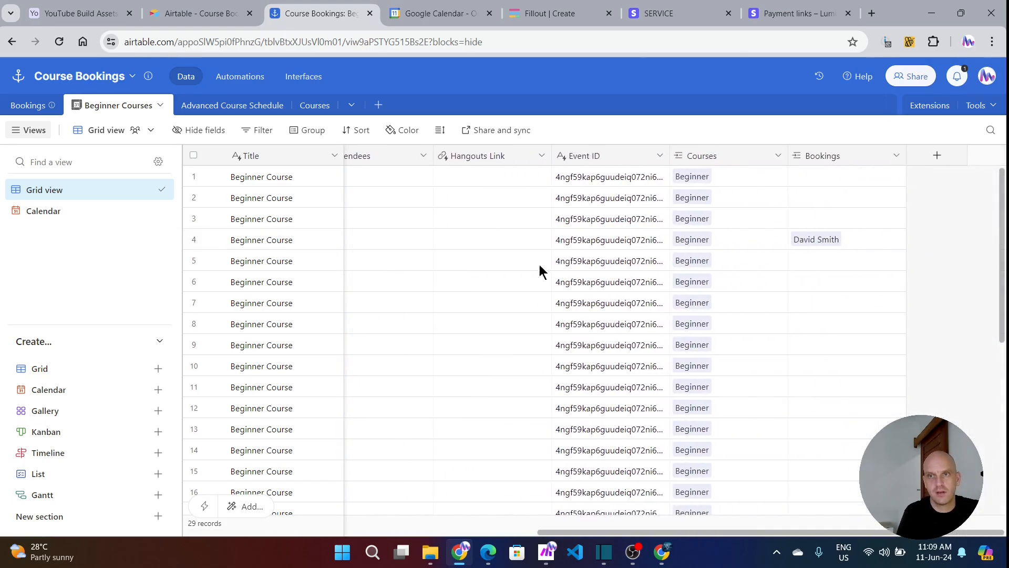
left_click(812, 243)
left_click(812, 240)
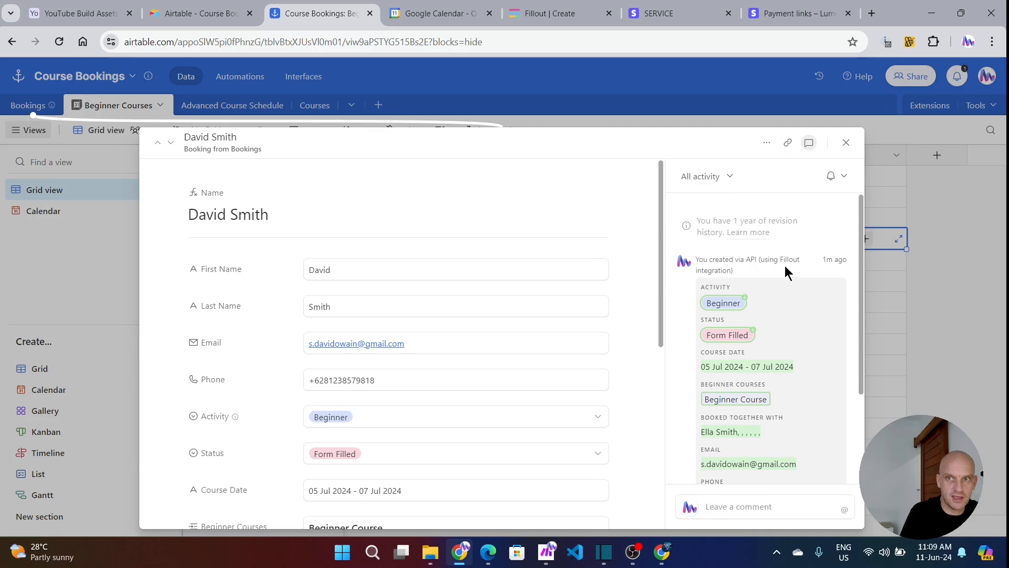
left_click(845, 143)
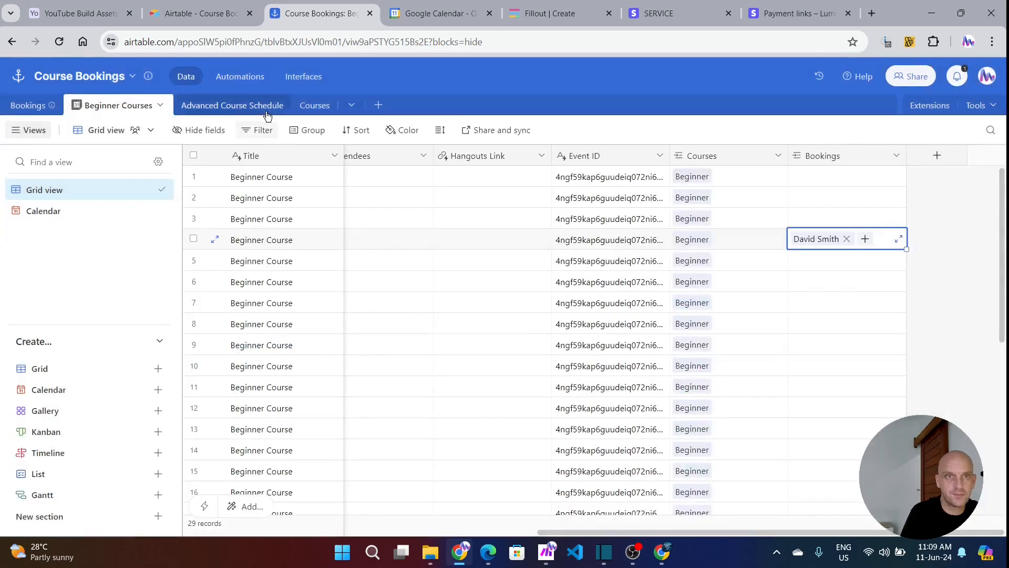
Look over the Courses and Beginner Courses tables and return to the Bookings table
left_click(315, 107)
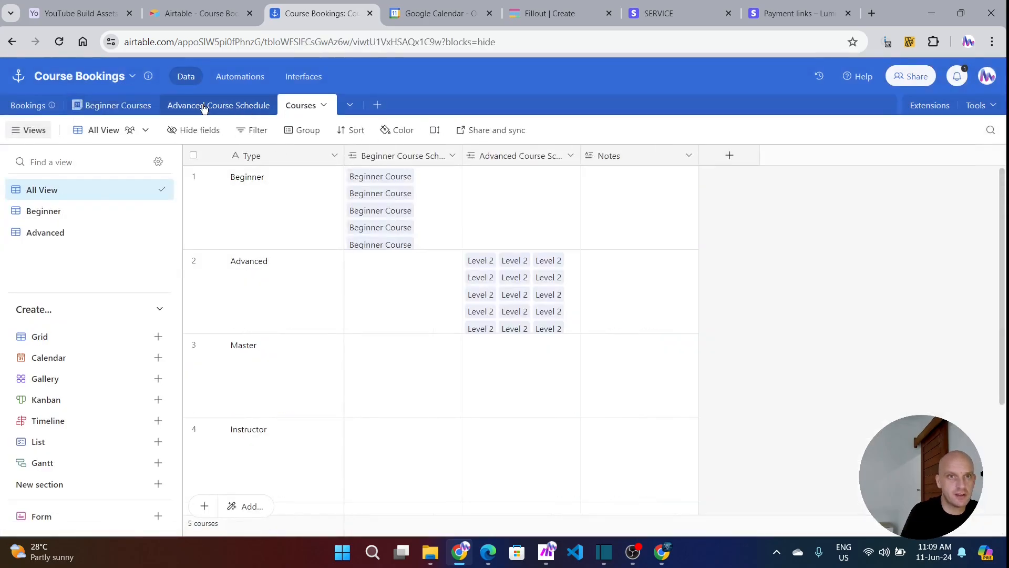
left_click(107, 108)
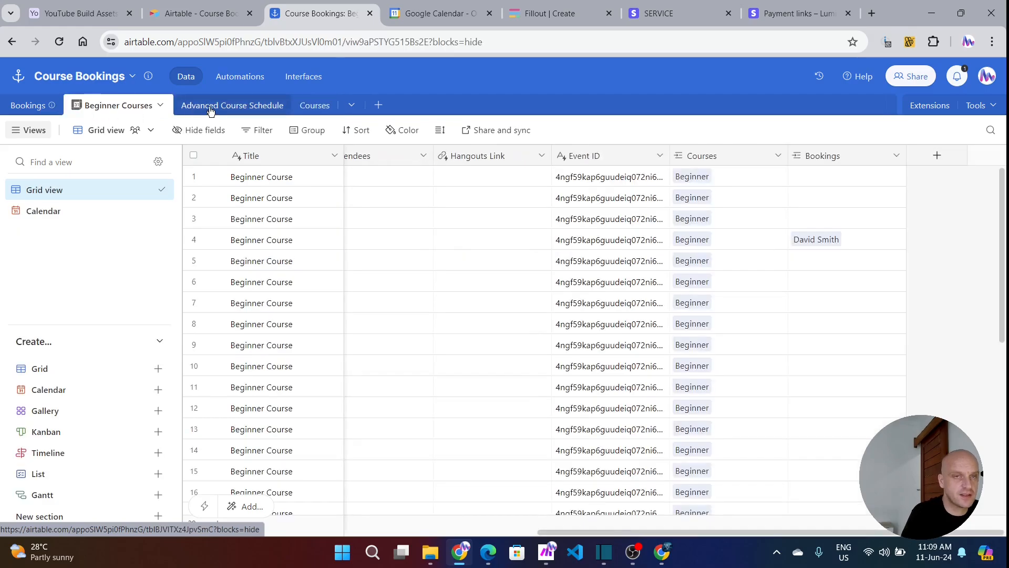
left_click(38, 107)
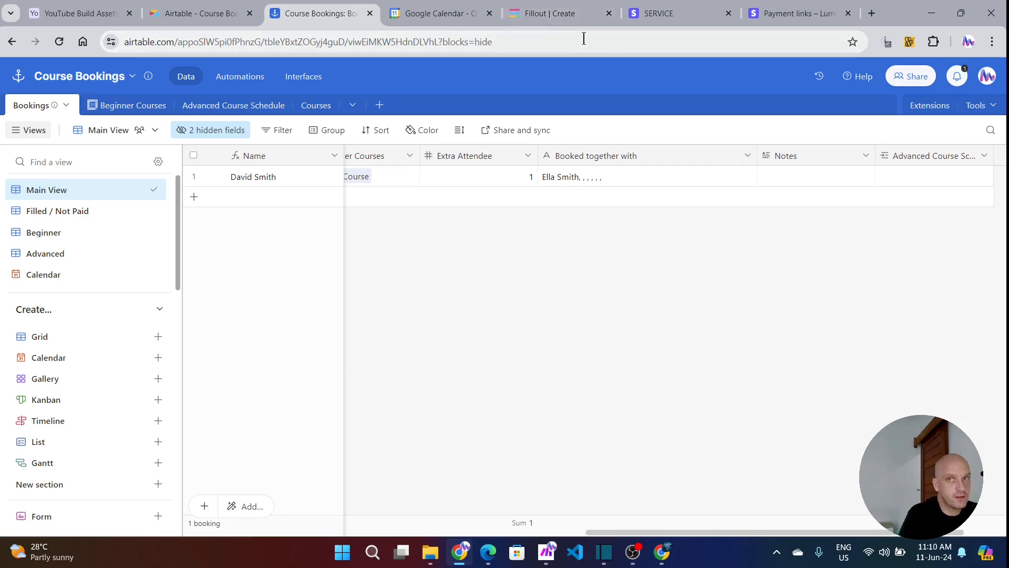
Switch to the Stripe checkout page, fill in the payer's email, test card details and cardholder name, and submit the Freediving deposit payment
left_click(655, 14)
left_click(604, 146)
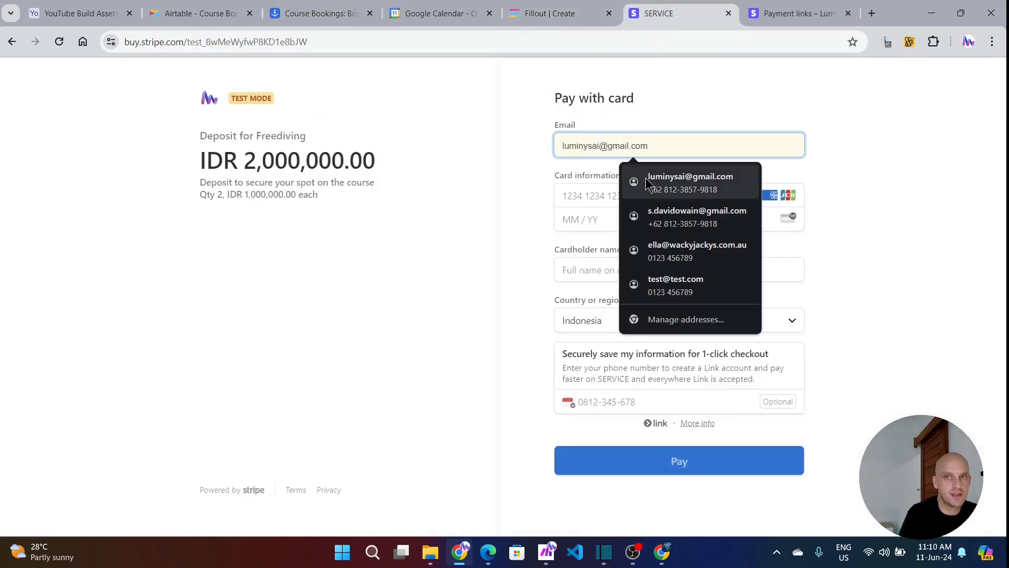
left_click(668, 218)
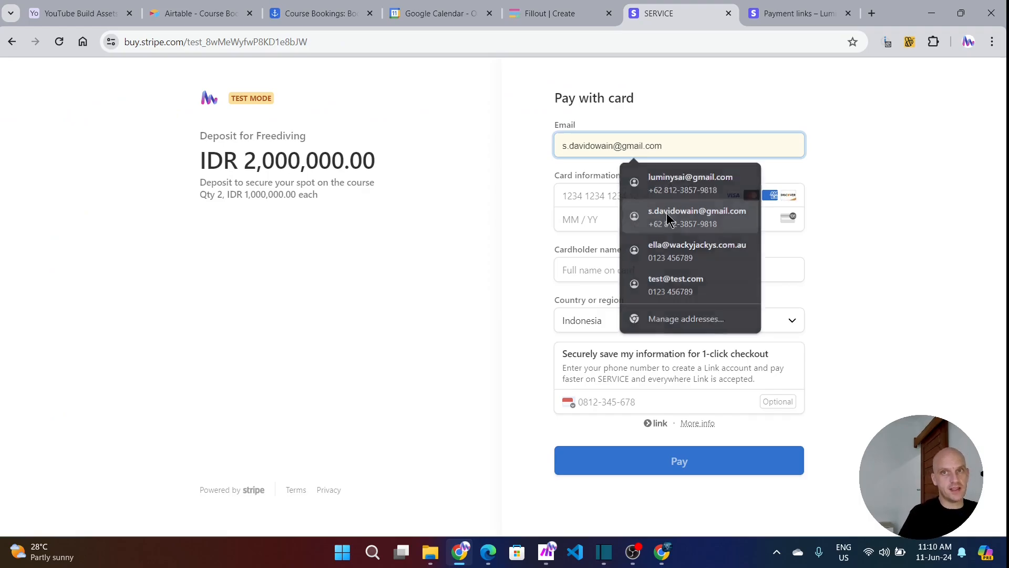
left_click(564, 197)
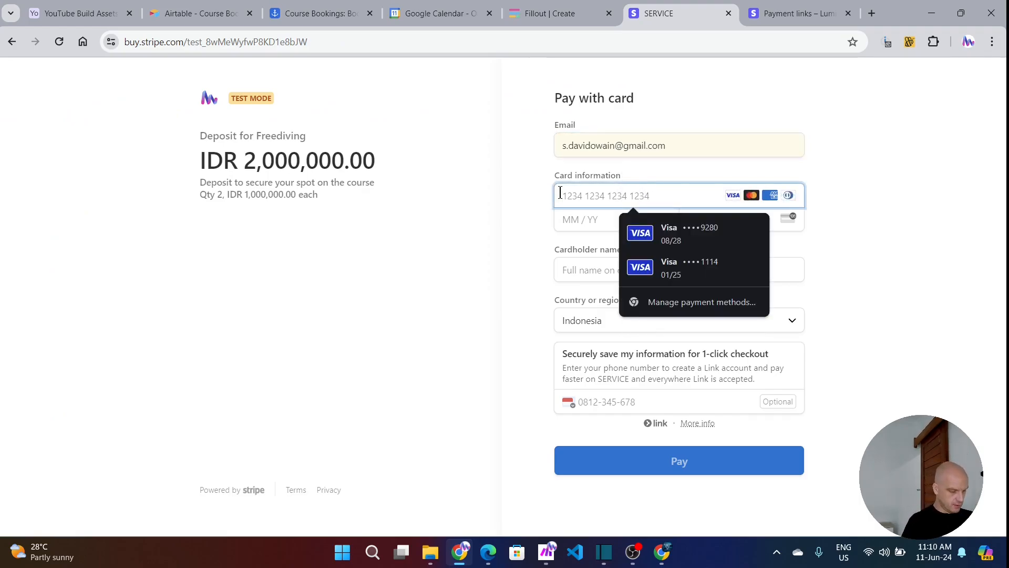
type("4242")
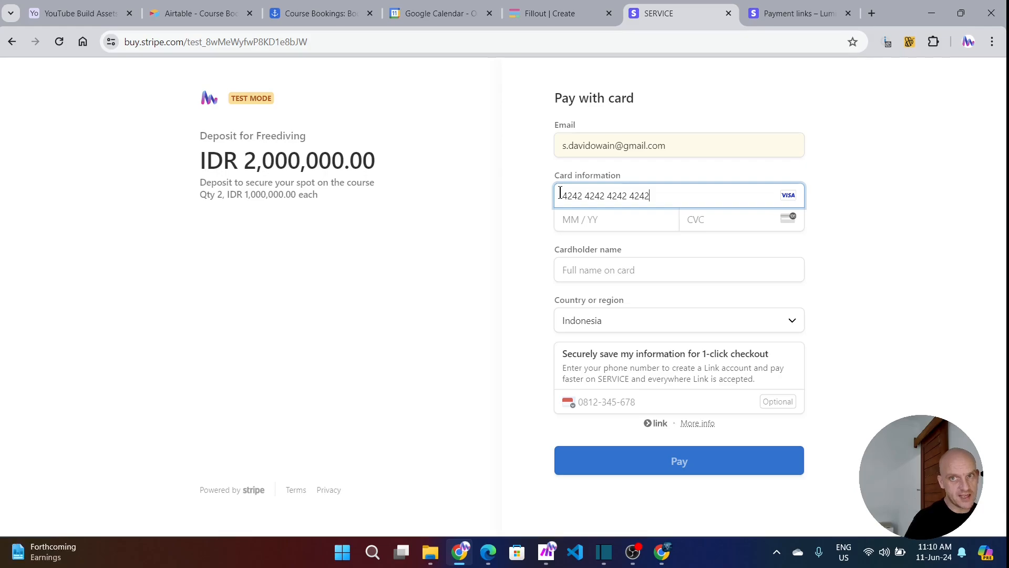
type("4123")
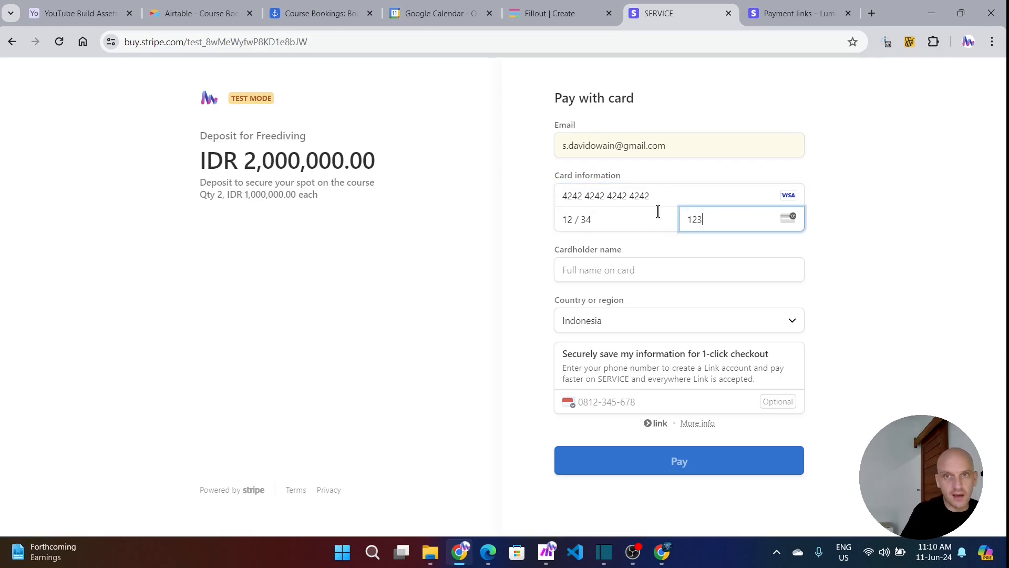
left_click(633, 262)
left_click(637, 316)
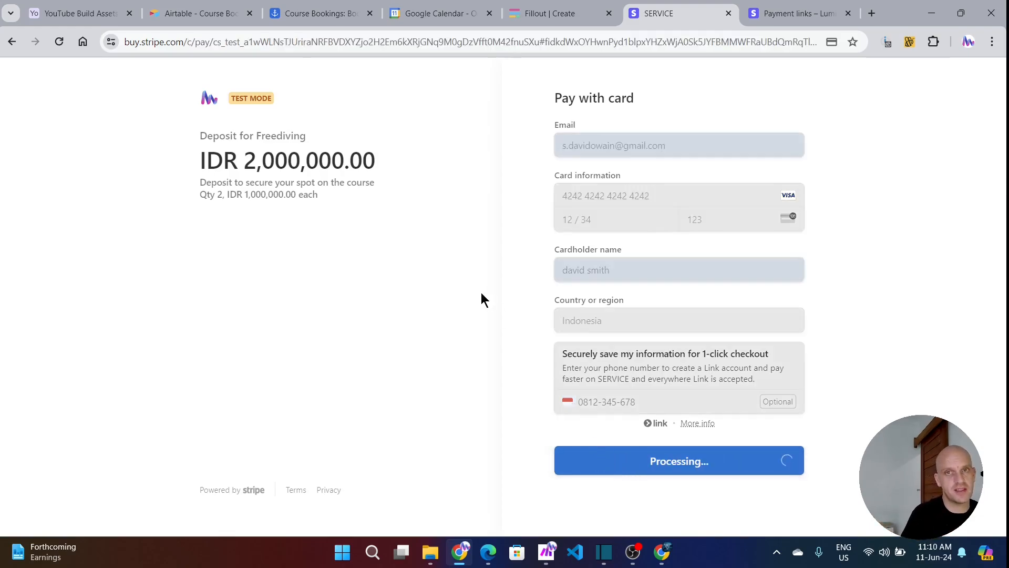
Set the booking's Status to Paid in the Airtable Bookings table, and return to the Stripe payment page
left_click(296, 13)
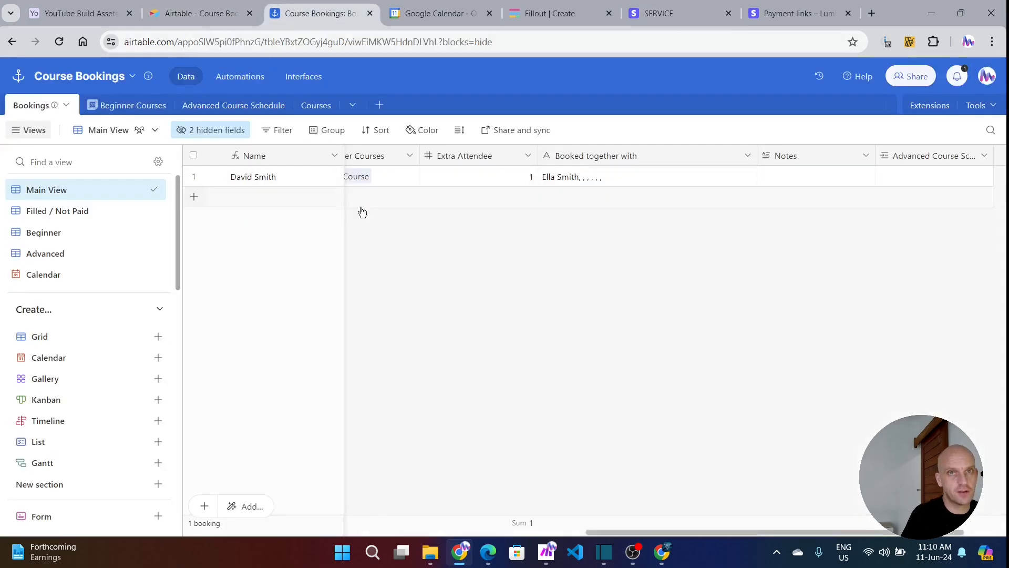
scroll(490, 198, "left", 10)
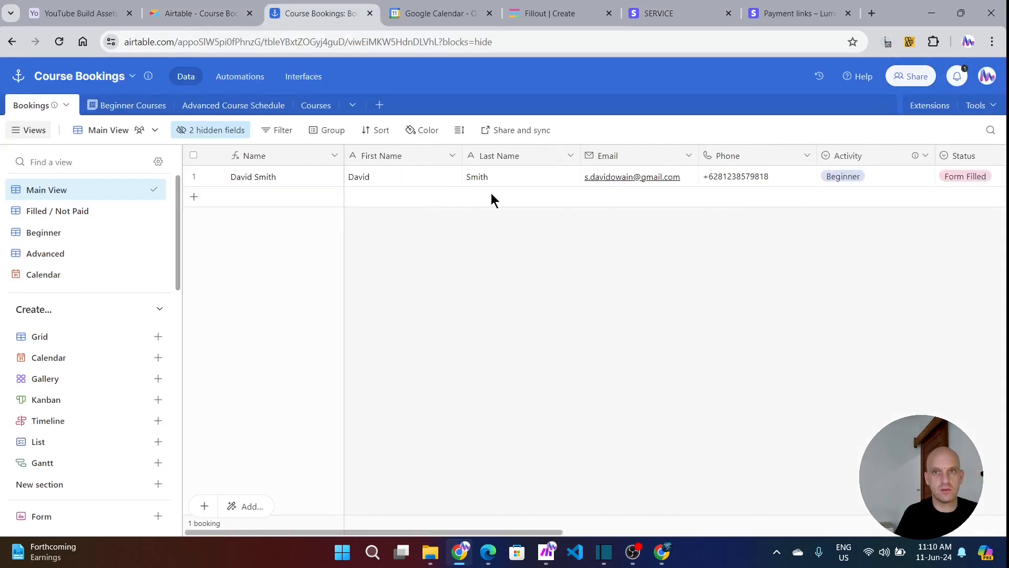
scroll(736, 196, "right", 5)
left_click(851, 179)
left_click(894, 171)
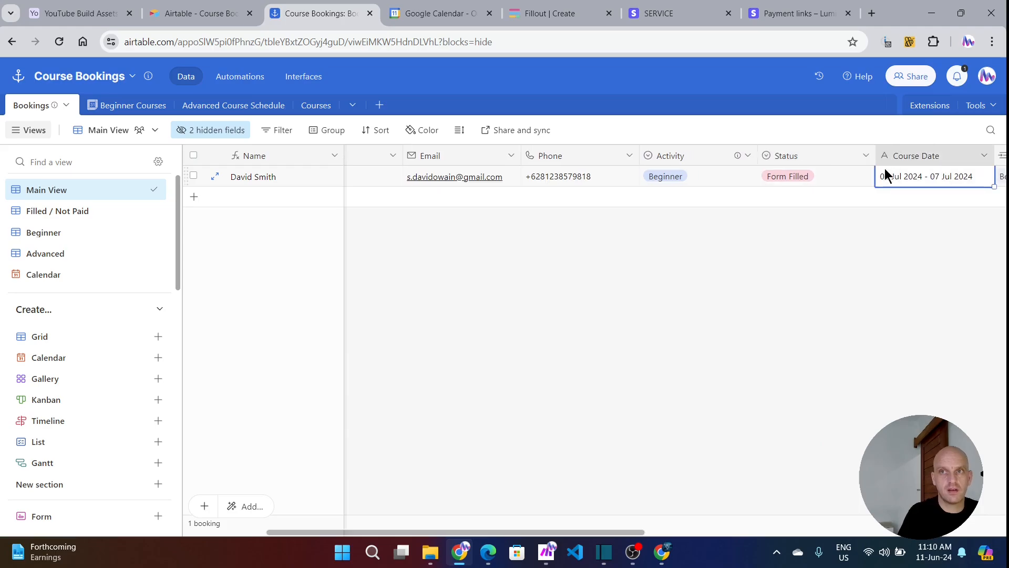
left_click(835, 176)
left_click(864, 179)
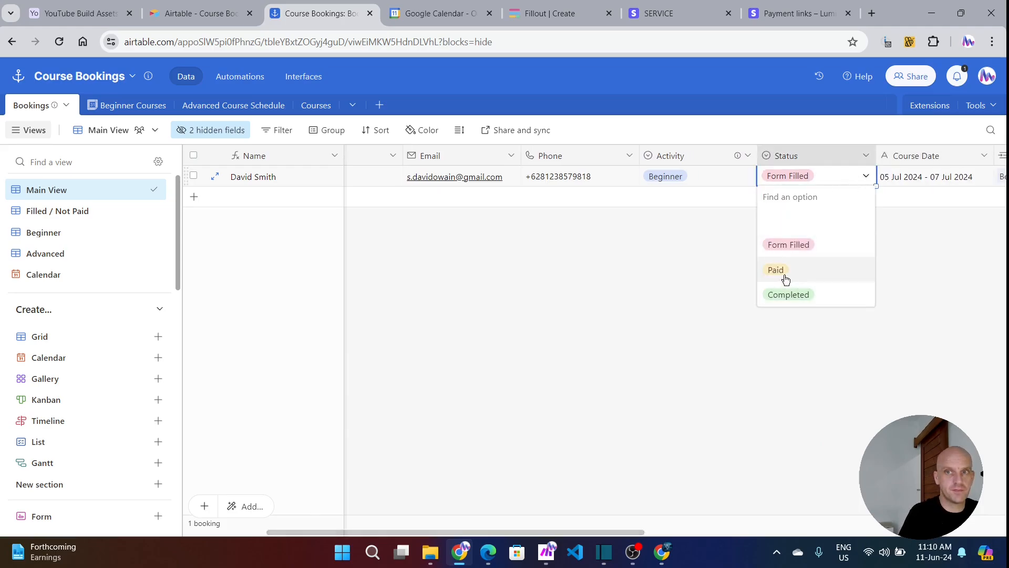
left_click(780, 274)
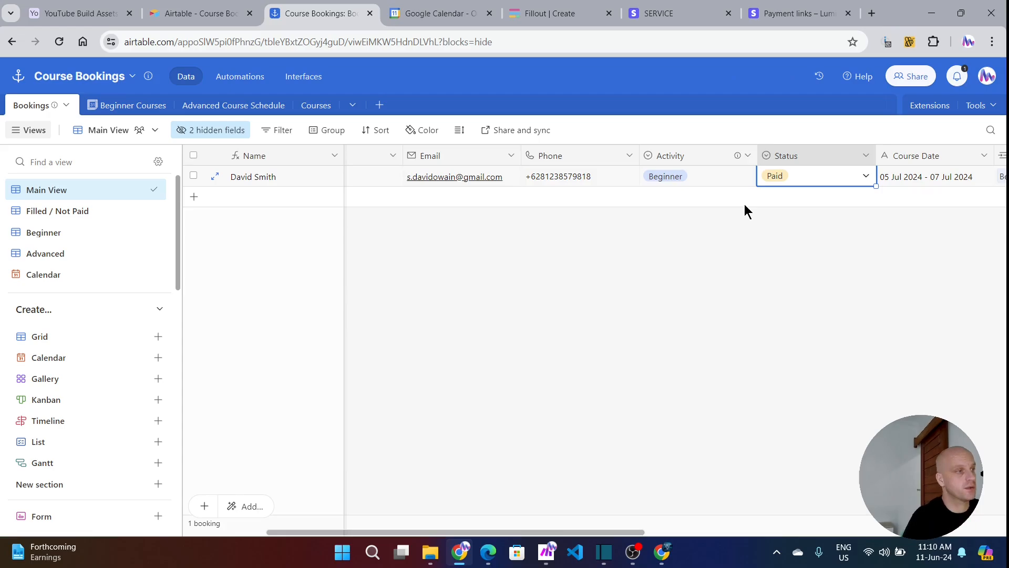
left_click(678, 13)
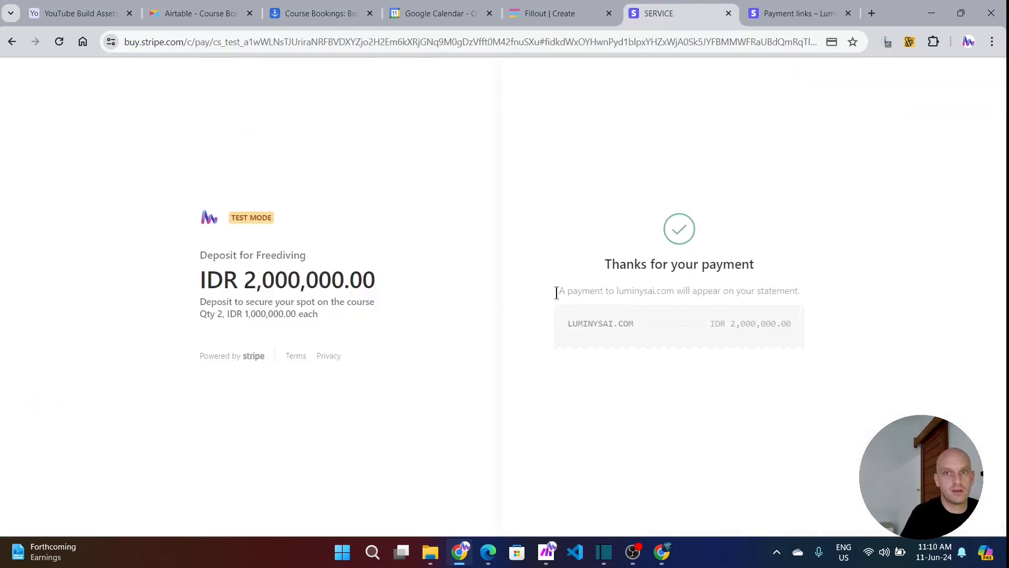